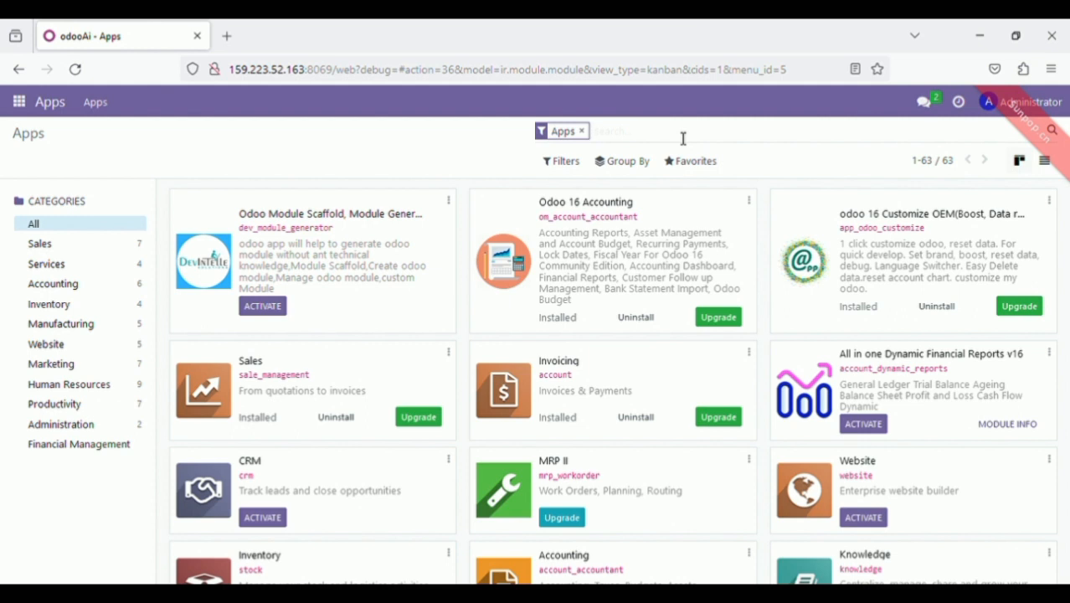
Add Sales, Purchase, Inventory and Accounting as module search filters in Apps
type("Sales")
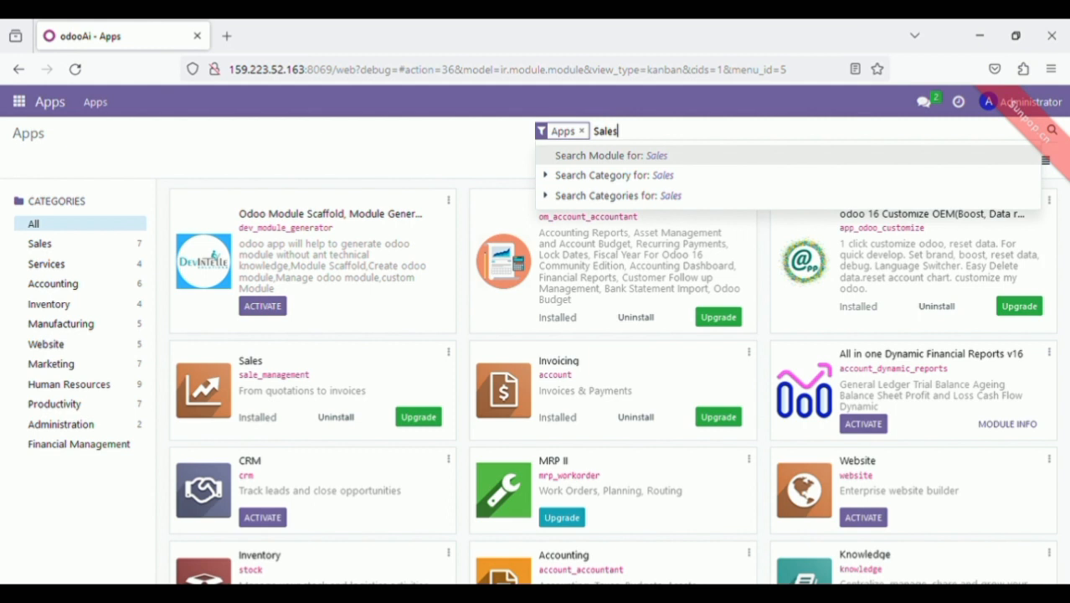
key("Return")
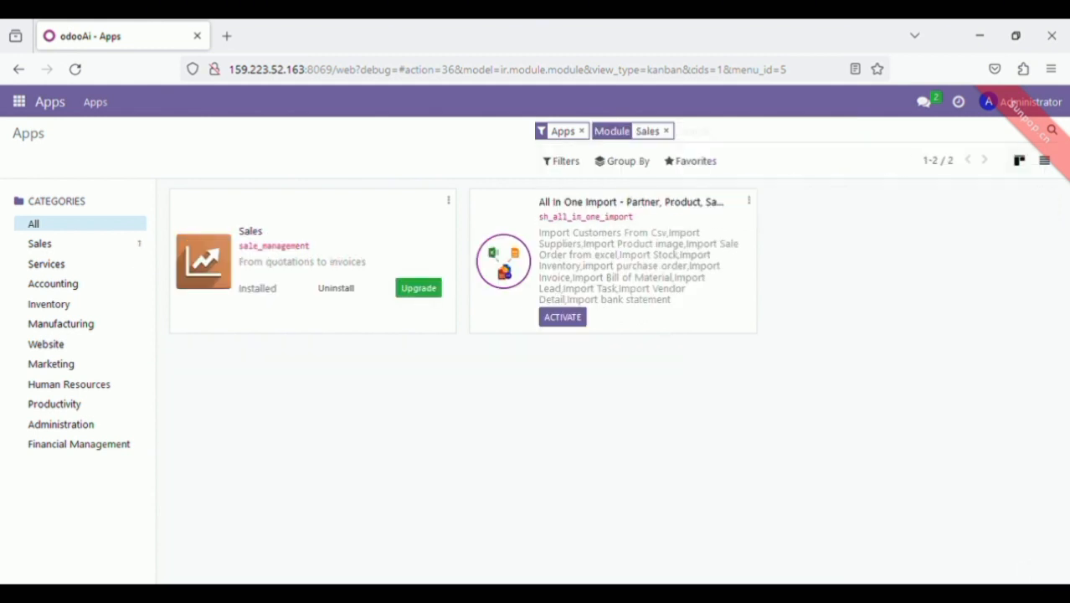
type("Purc")
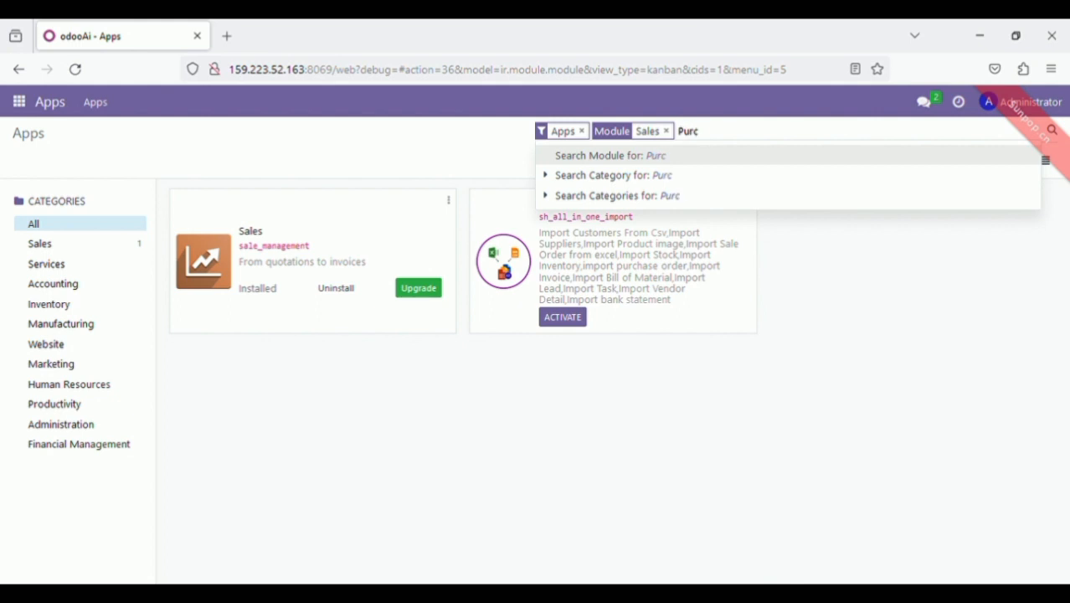
type("hase")
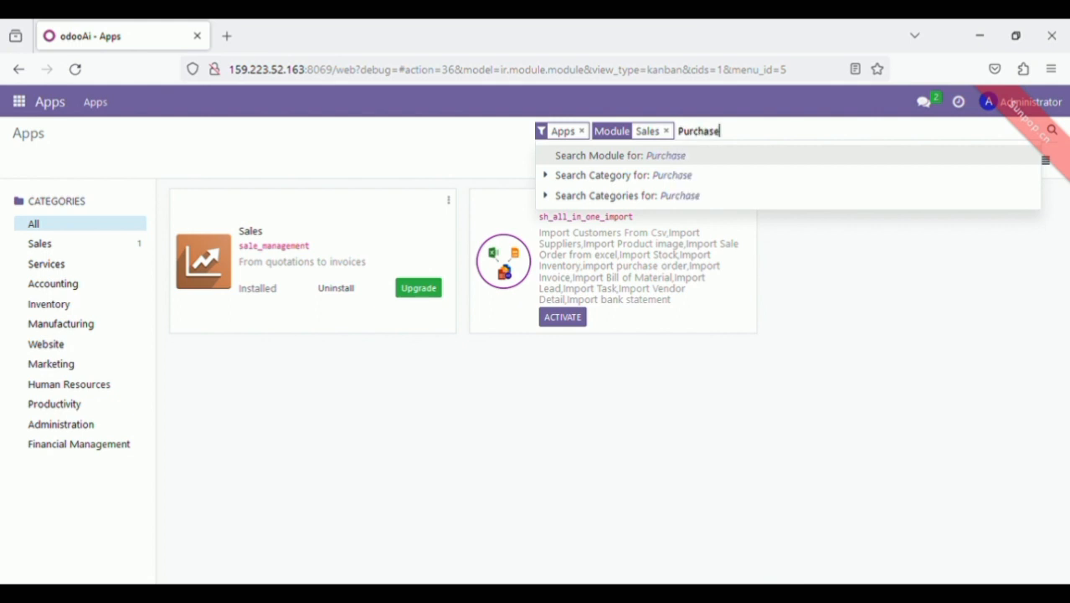
key("Return")
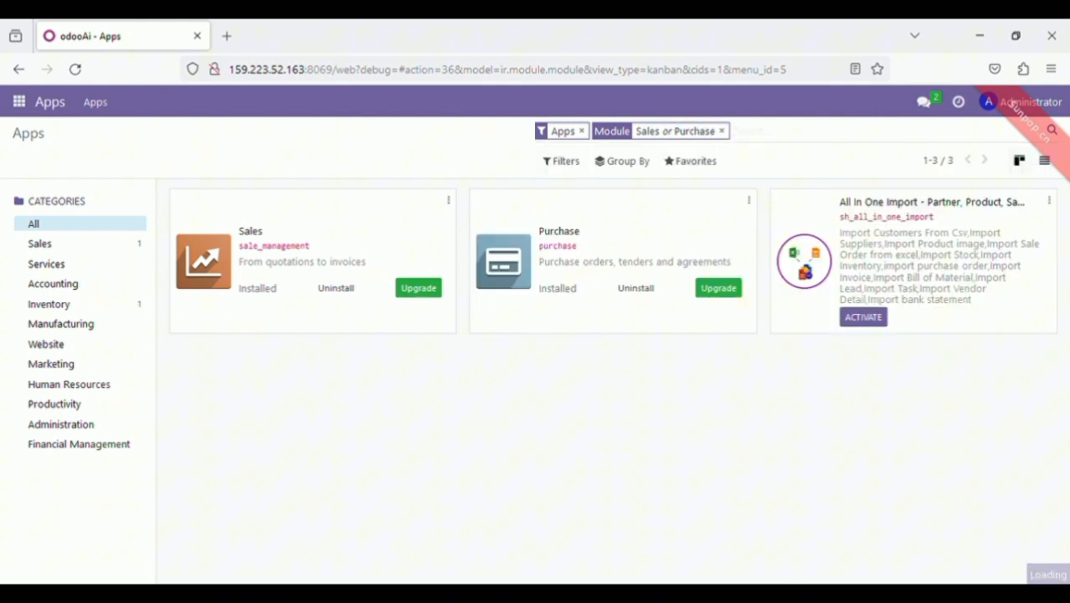
type("inventory")
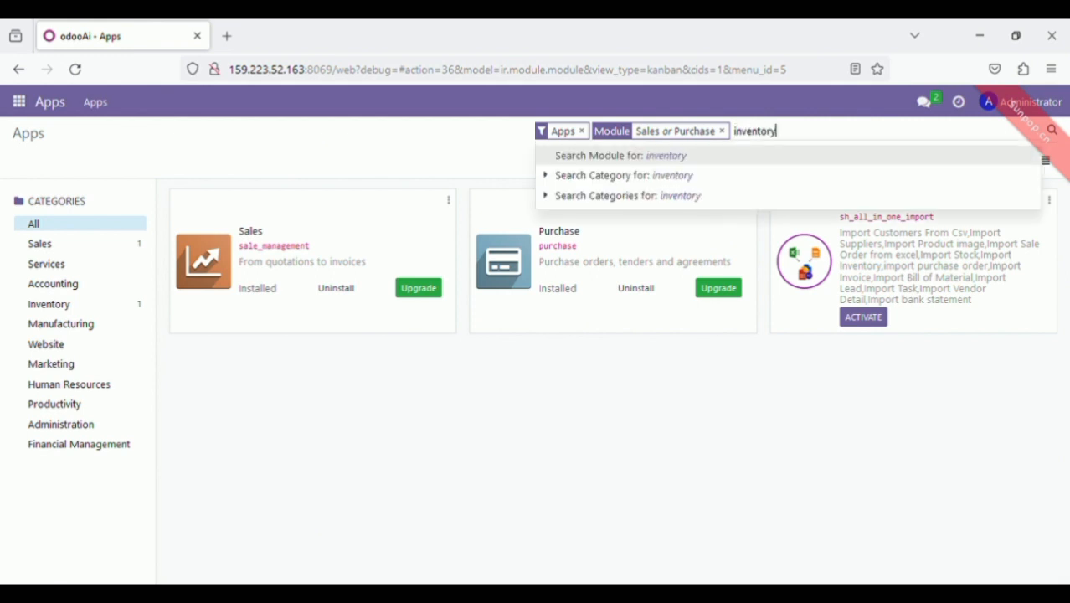
key("Return")
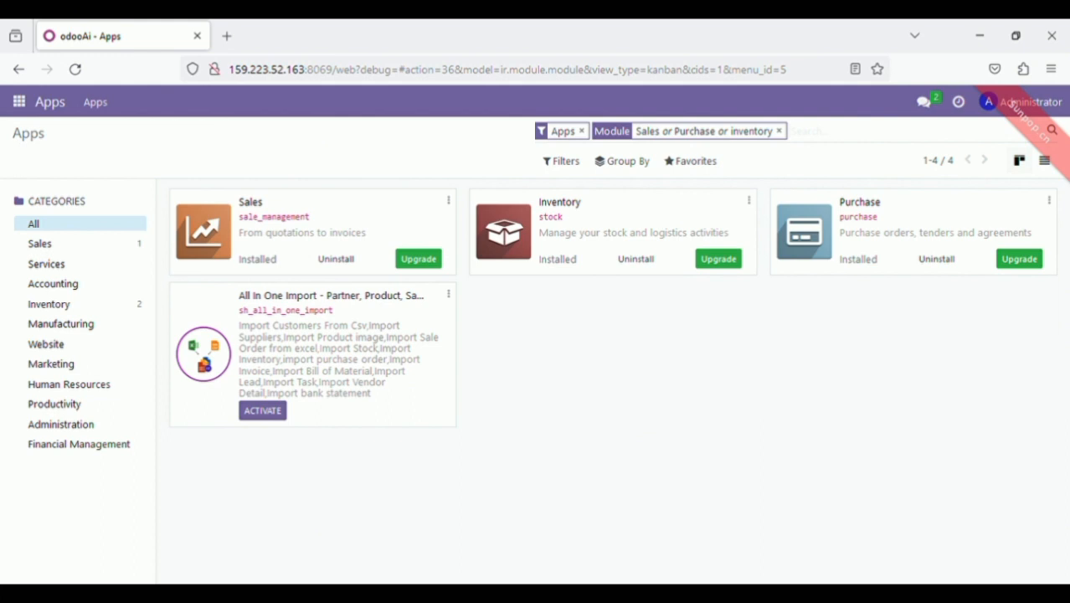
type("A")
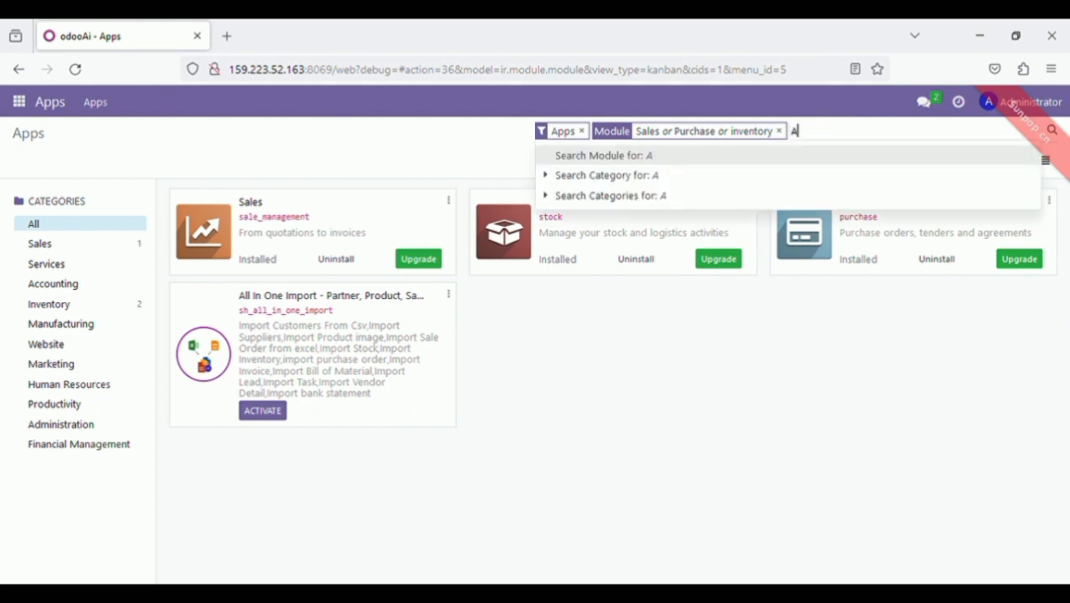
type("ccounting")
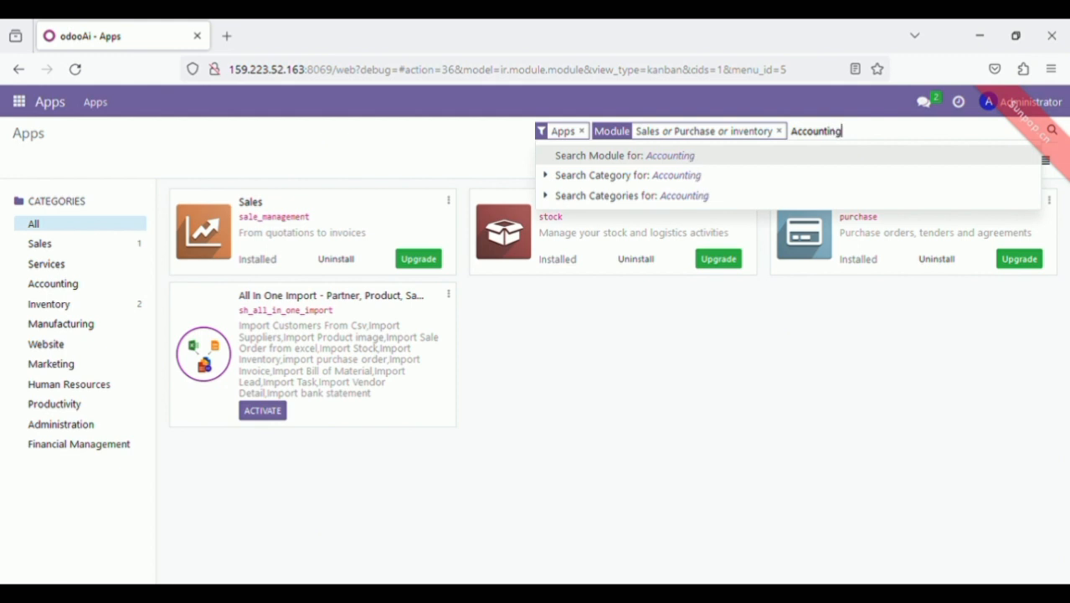
key("Return")
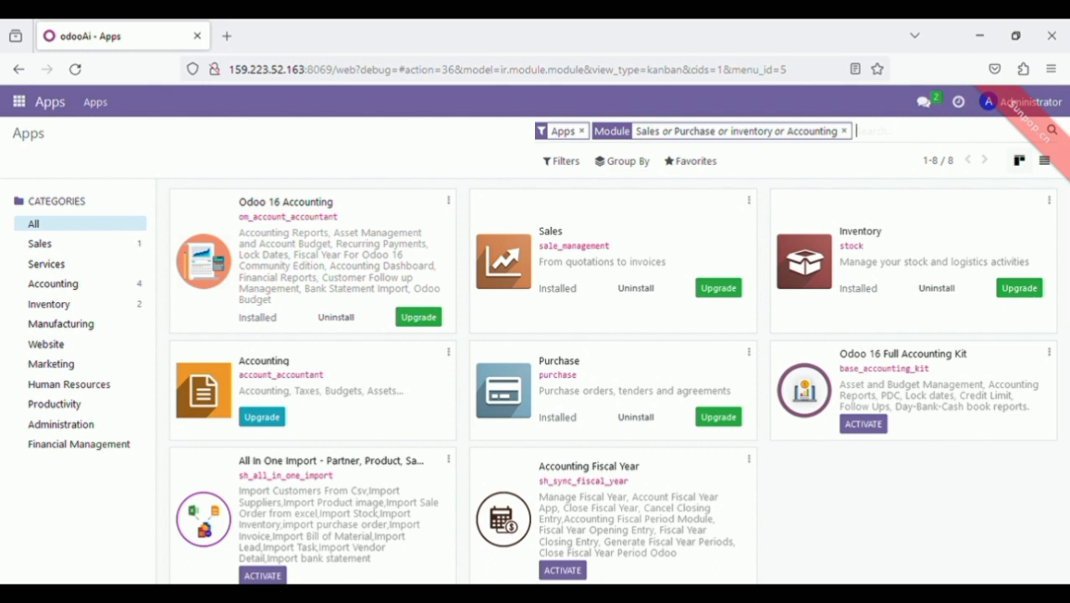
Add point of sale and Contacts to the module search and review the filtered list
type("poin")
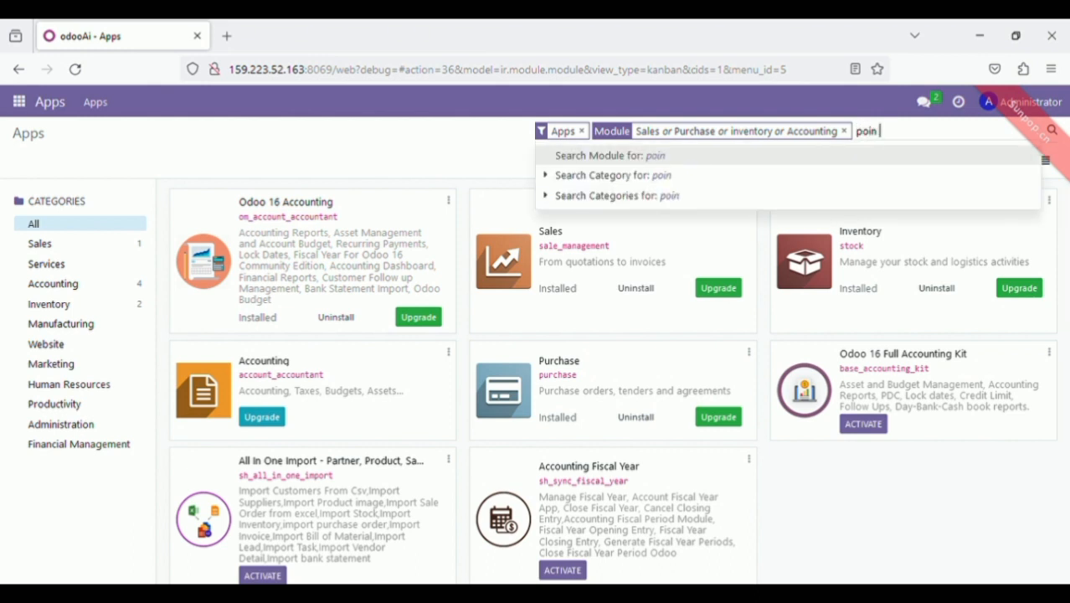
type(" of sales")
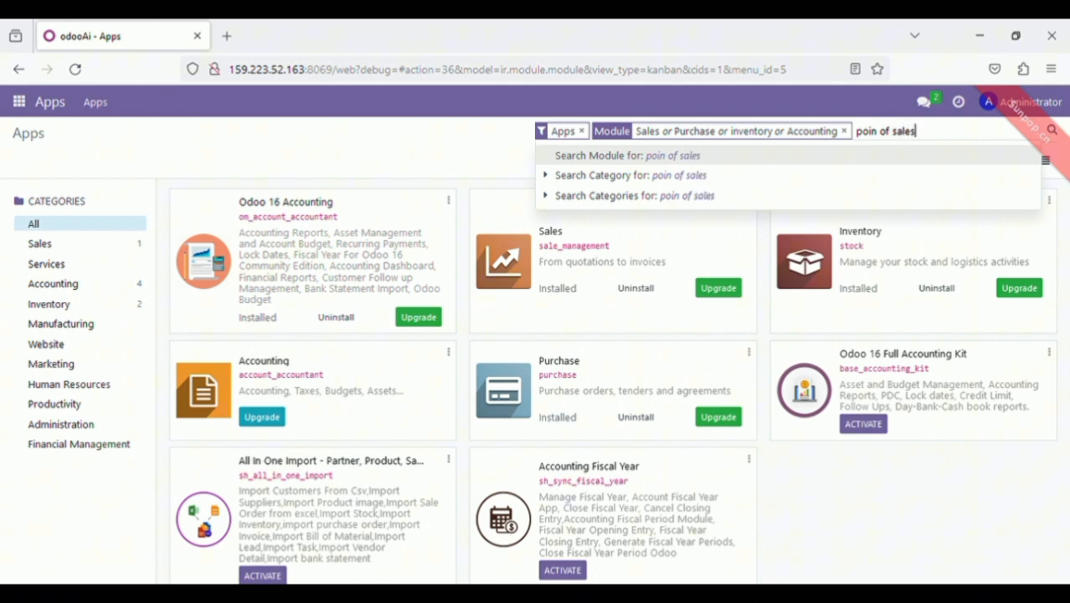
key("Return")
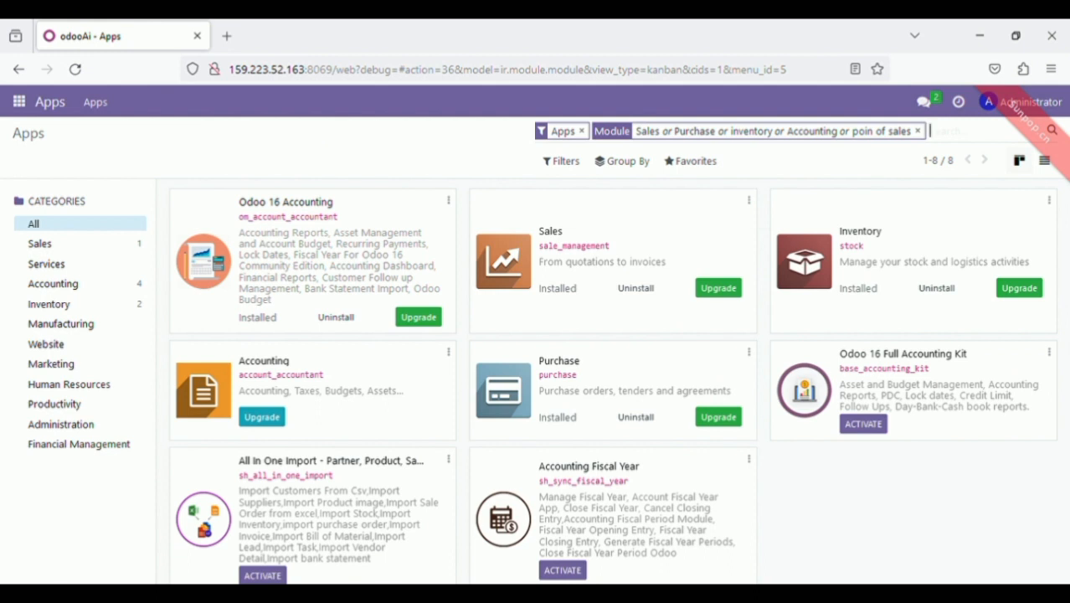
type("acc")
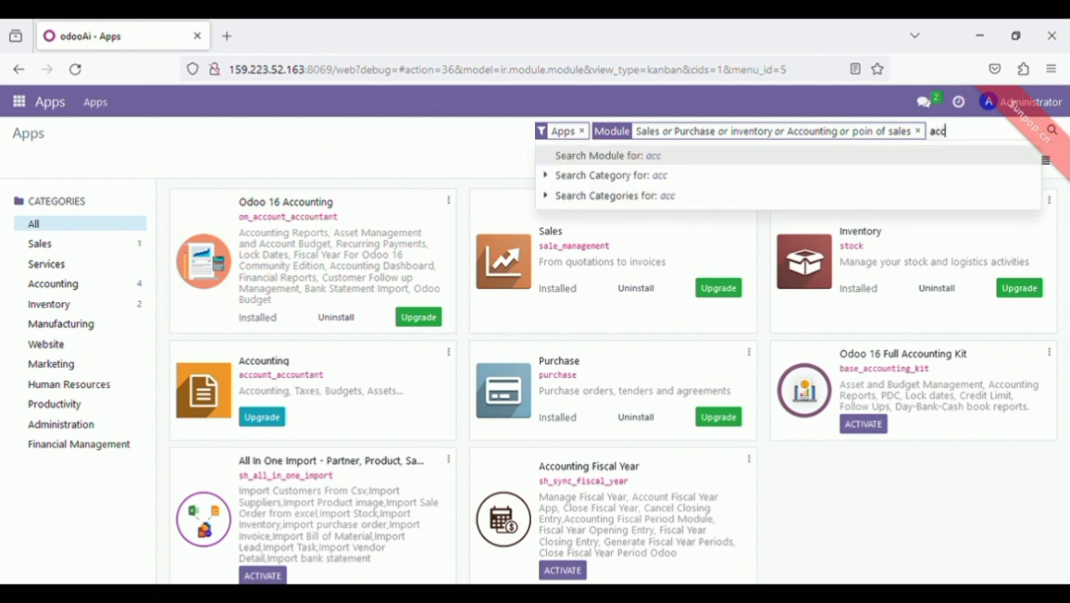
key("BackSpace")
type("contach")
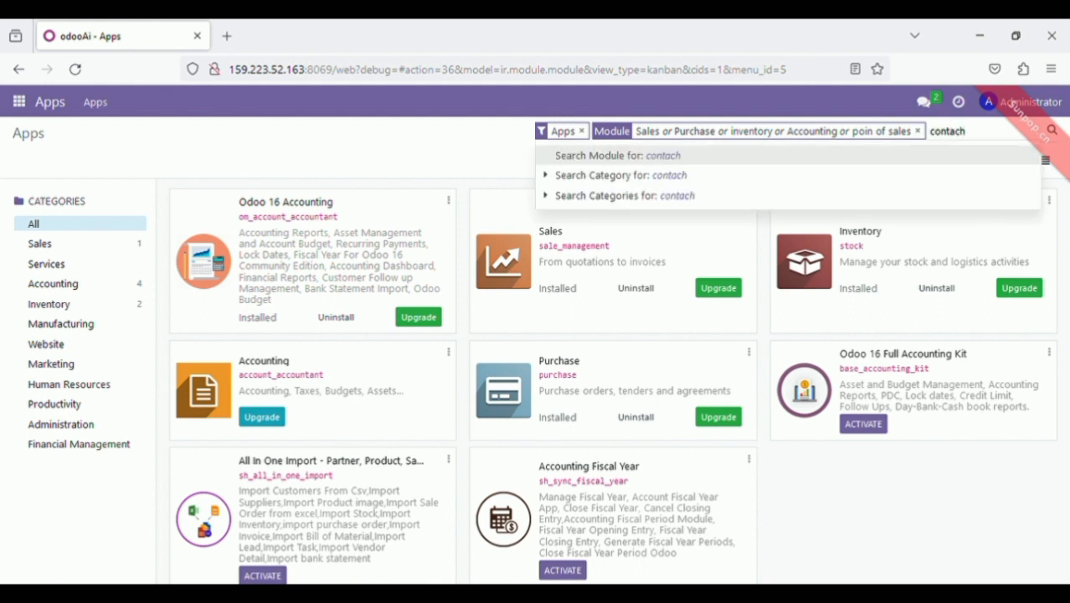
key("BackSpace")
key("Return")
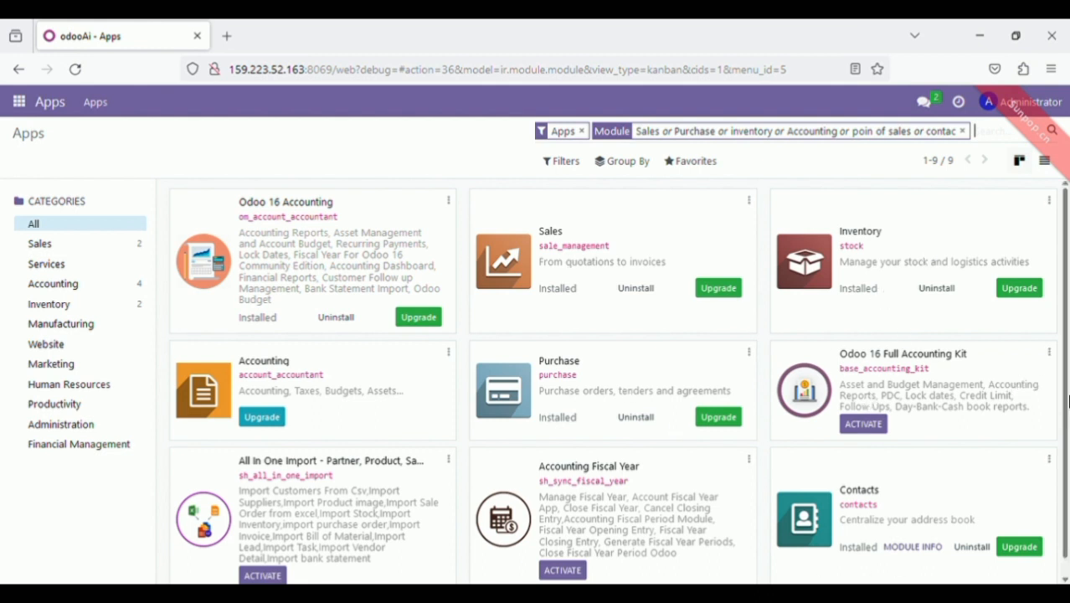
scroll(1060, 266, "down", 1)
scroll(1060, 267, "up", 1)
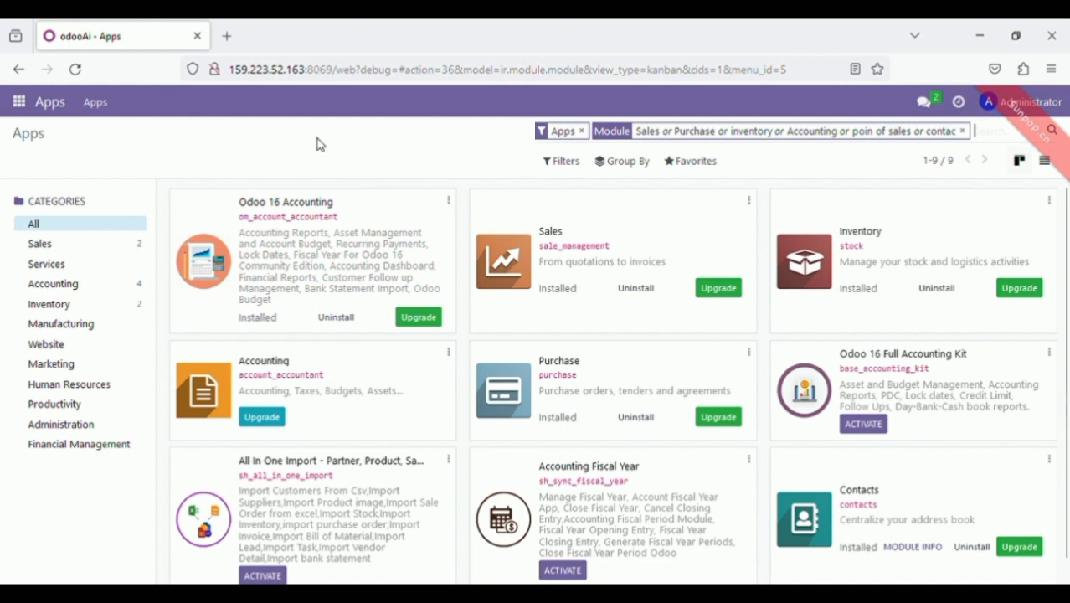
Activate developer mode from the Developer Tools section of General Settings
left_click(29, 109)
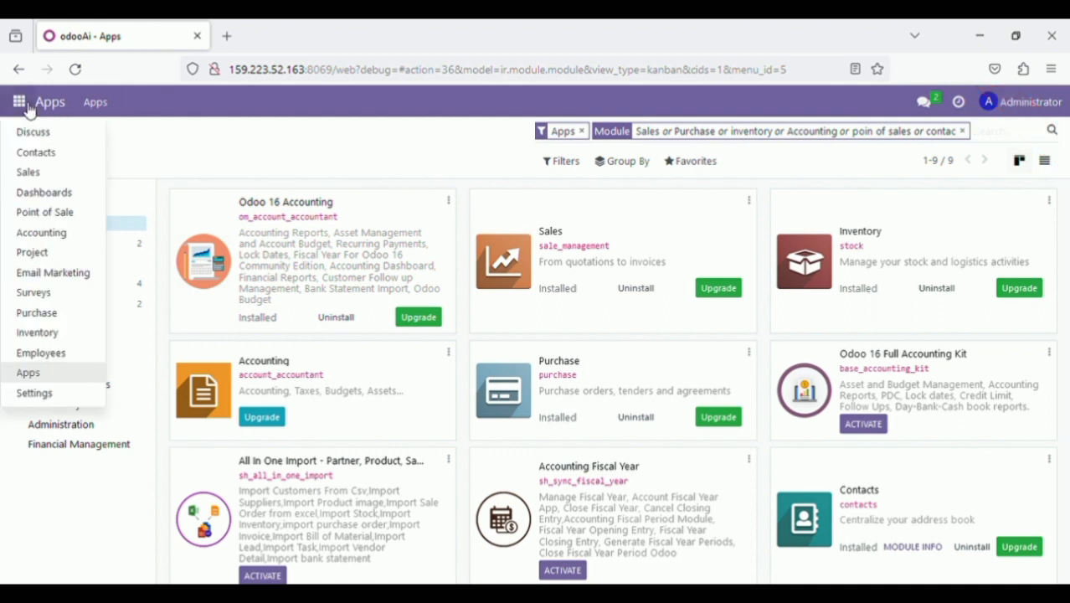
left_click(74, 396)
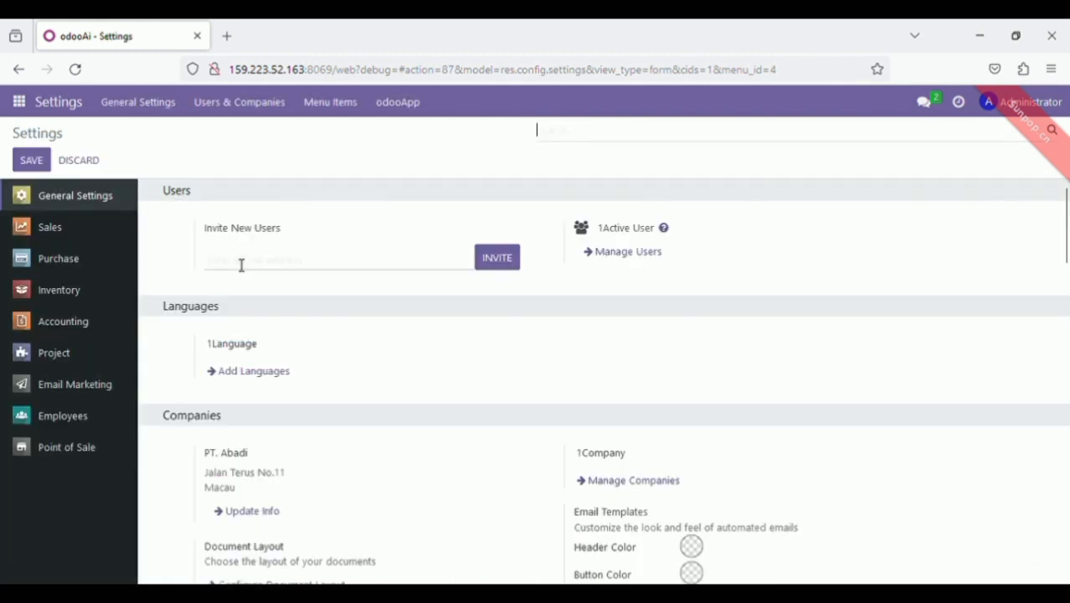
left_click_drag(1068, 233, 1068, 530)
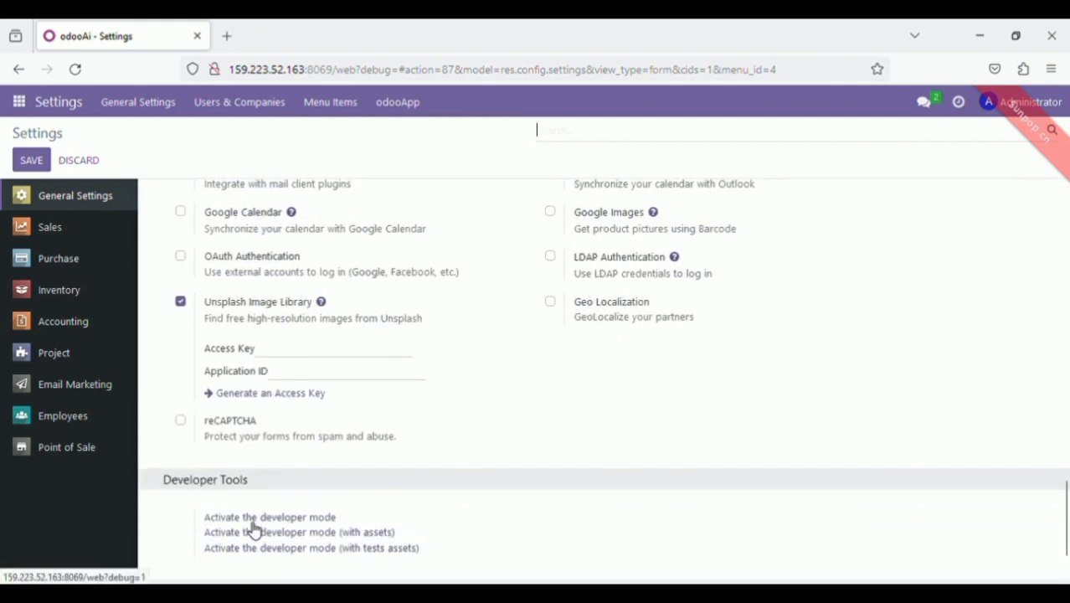
left_click(303, 519)
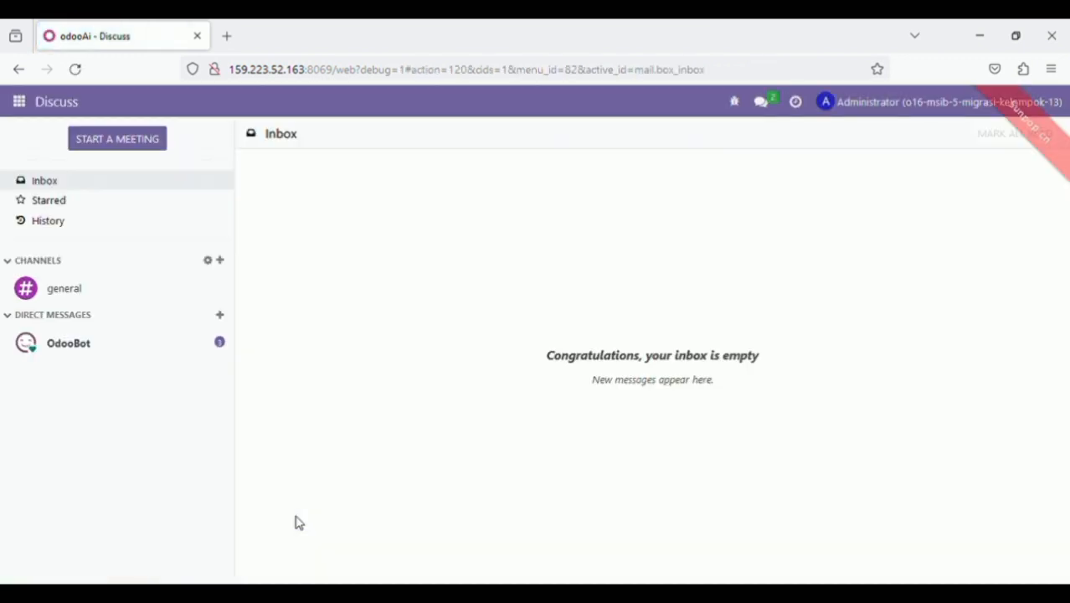
left_click(740, 109)
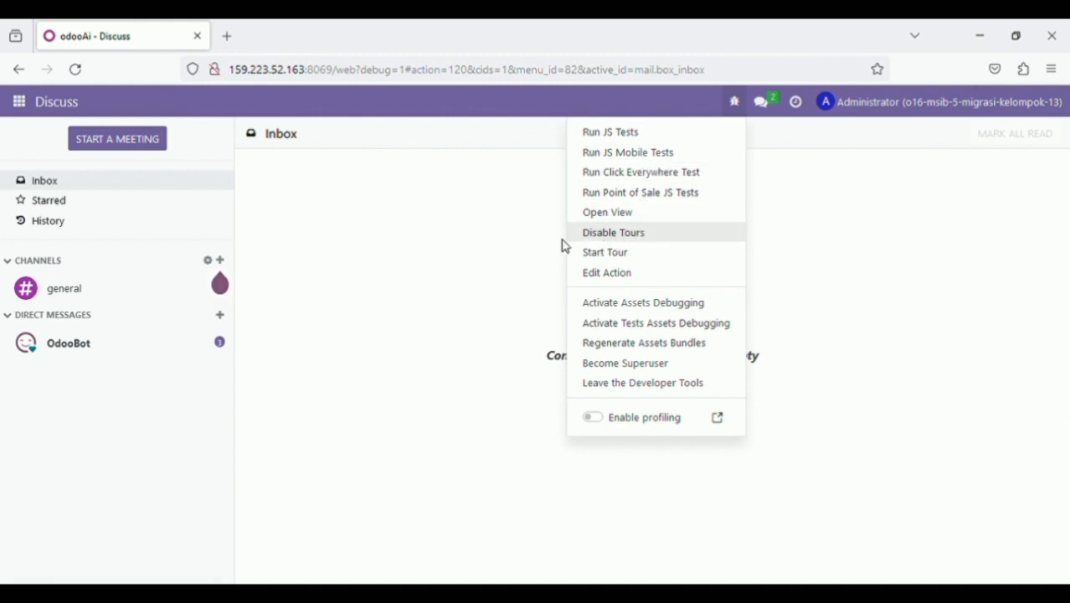
left_click(520, 192)
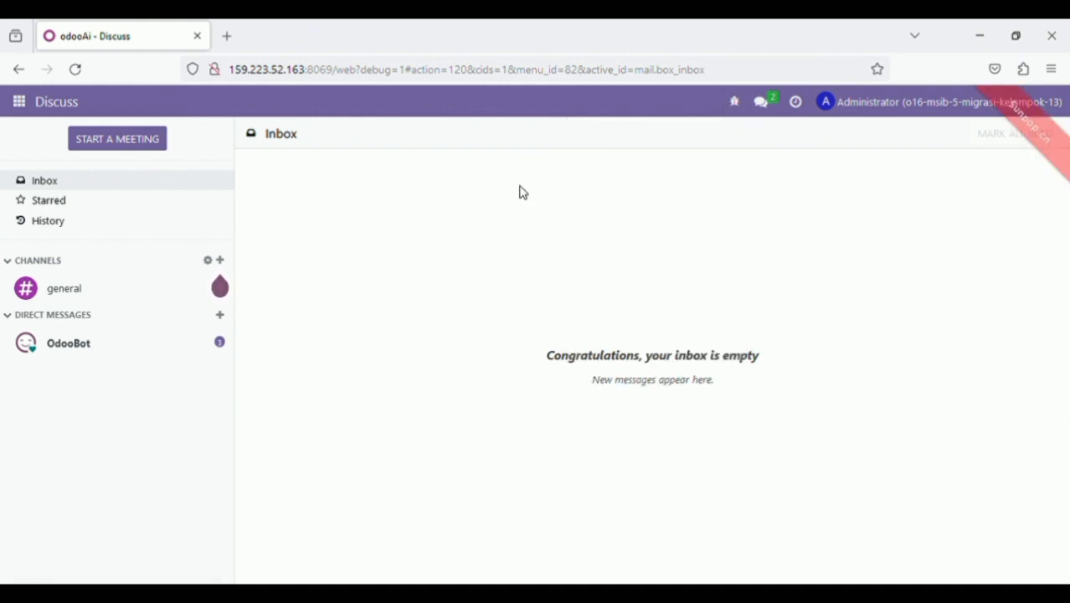
left_click(20, 102)
Go to Settings and open Manage Users to list the Administrator account
left_click(34, 413)
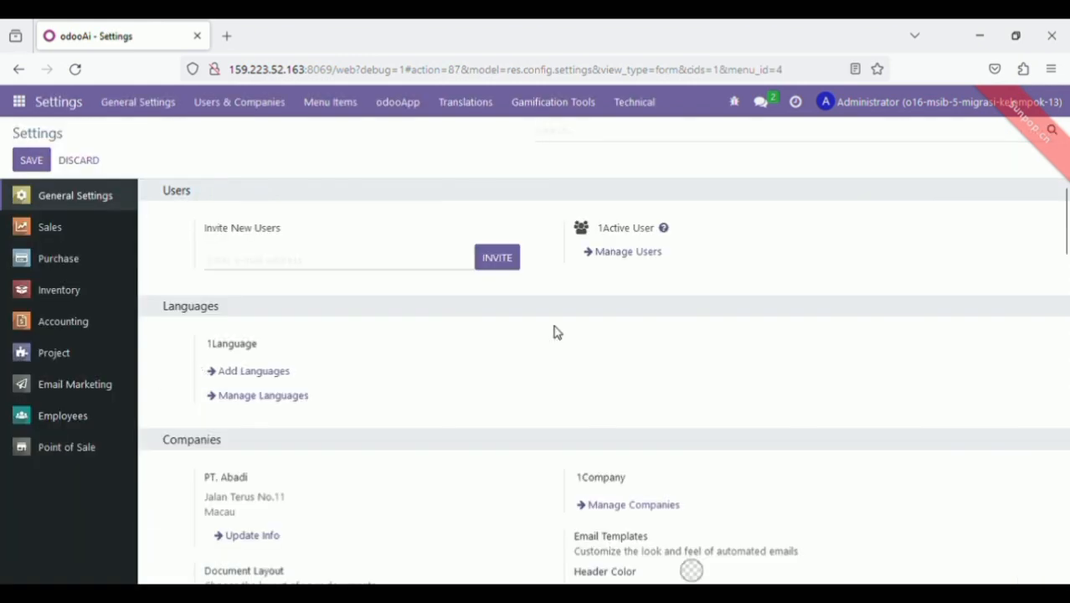
left_click(637, 252)
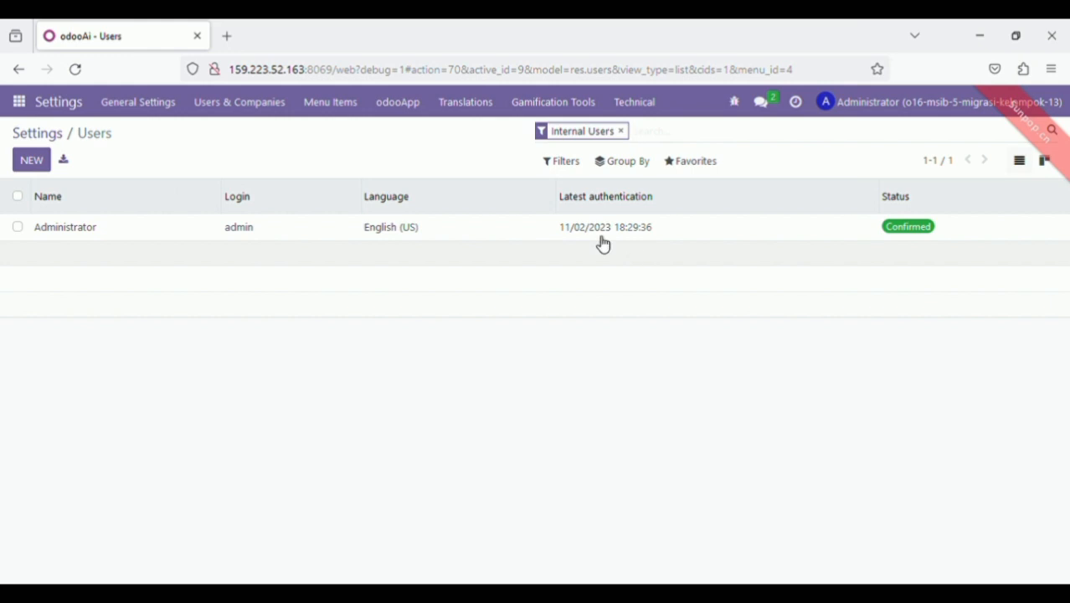
left_click(93, 235)
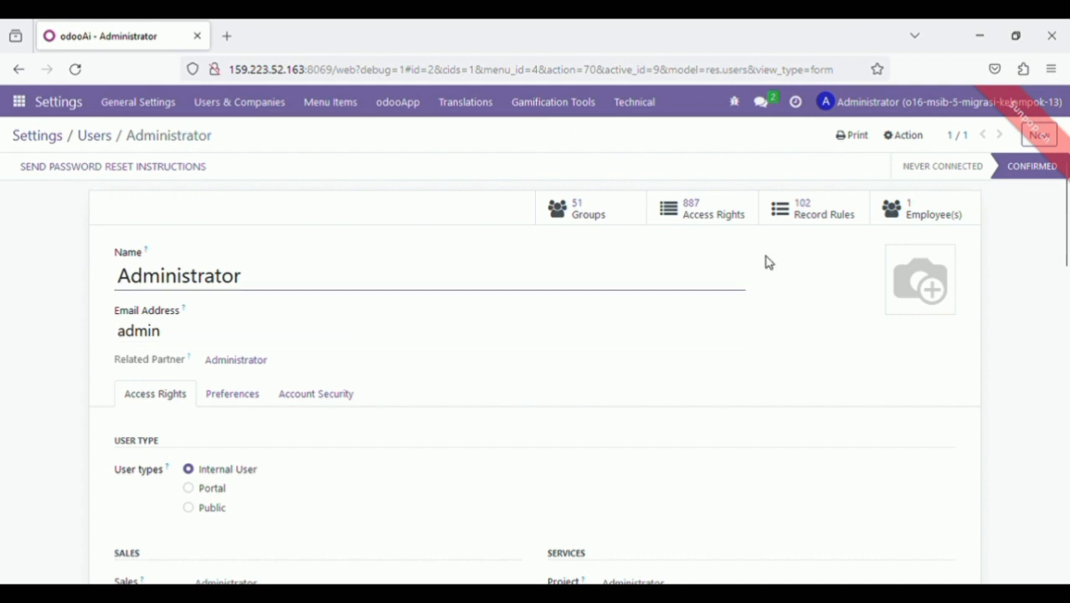
left_click_drag(1065, 205, 1067, 254)
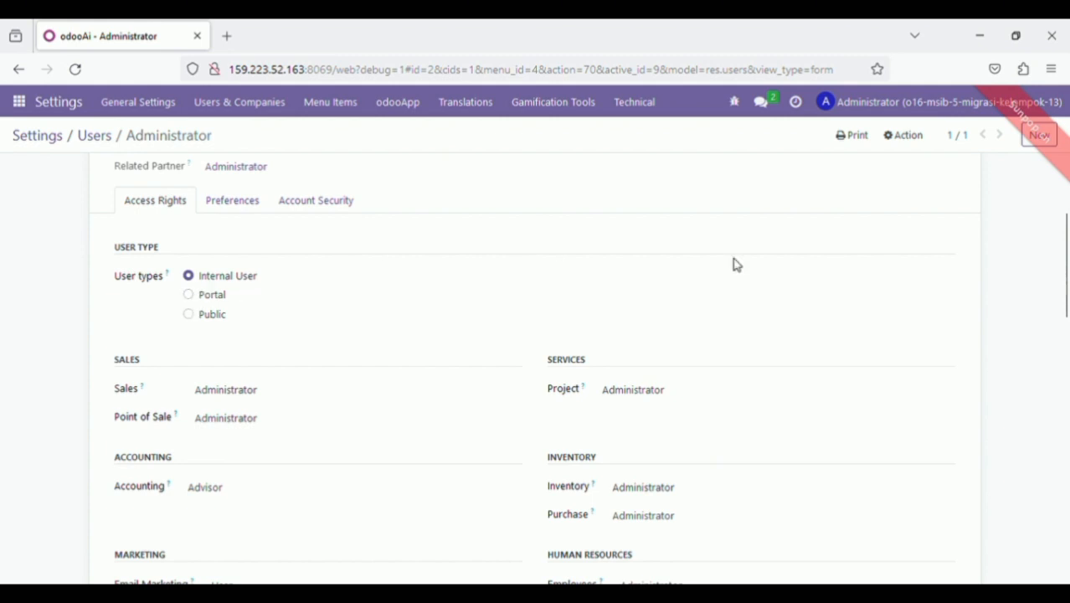
left_click_drag(1067, 246, 1067, 275)
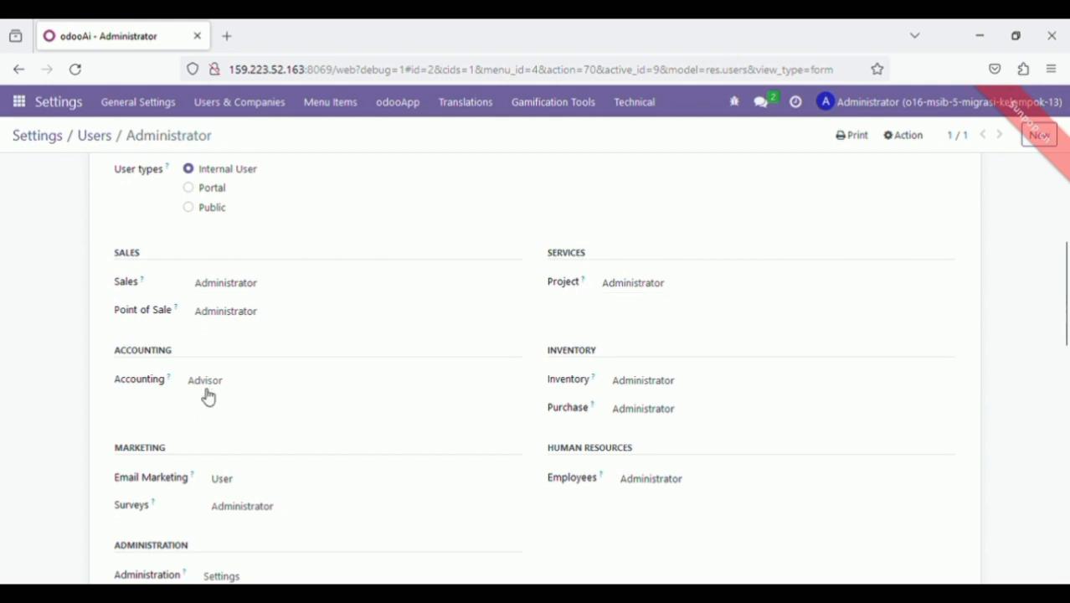
left_click_drag(1067, 315, 1067, 410)
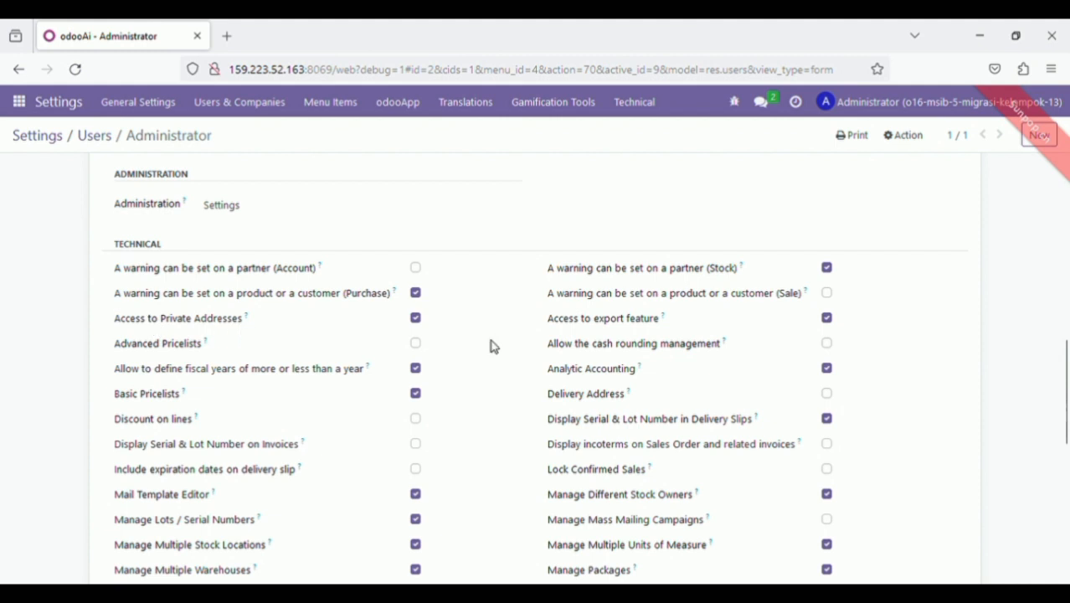
left_click_drag(1065, 353, 1056, 416)
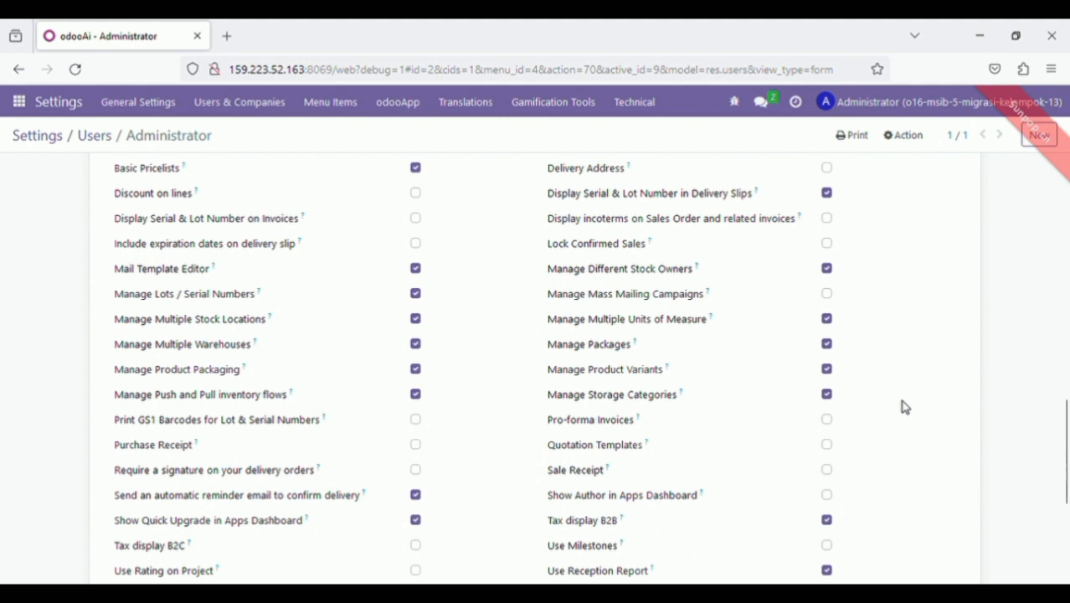
left_click_drag(1064, 416, 1065, 501)
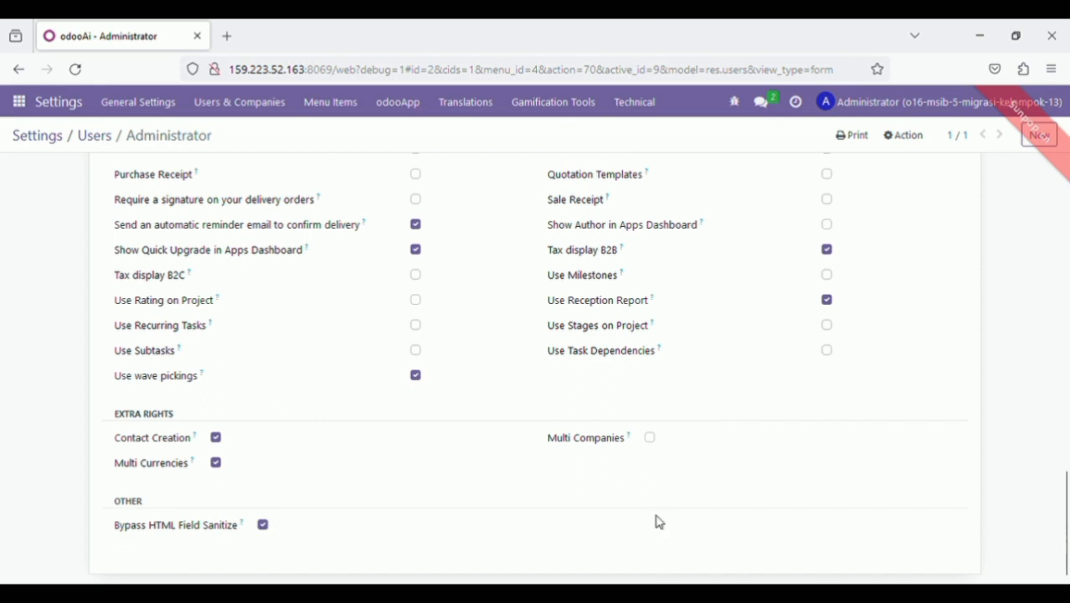
left_click_drag(1066, 512, 1066, 204)
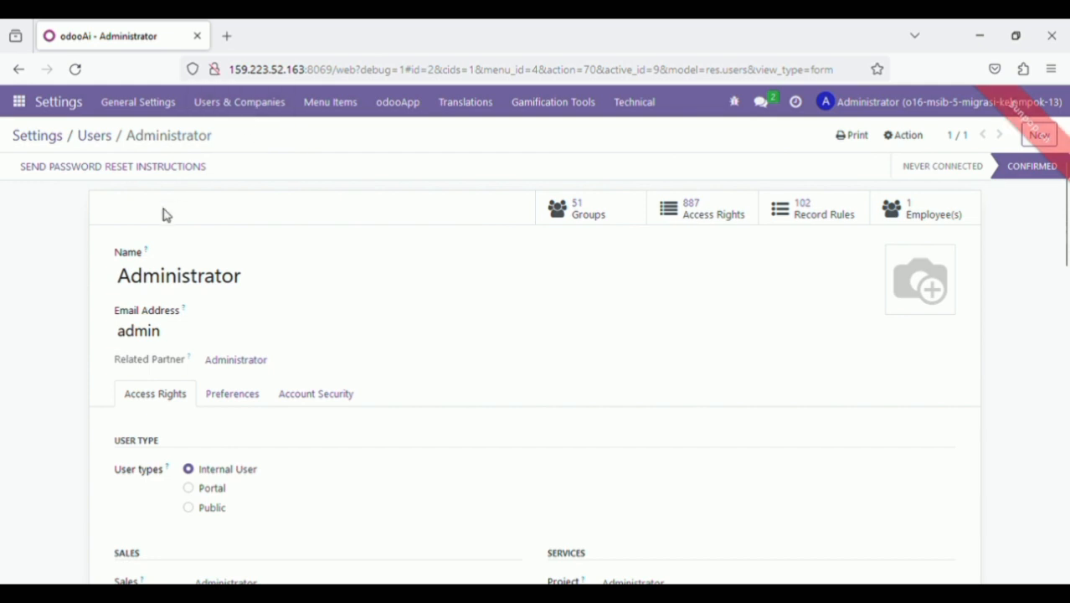
Return to main Settings and open Users & Companies > Companies
left_click(44, 144)
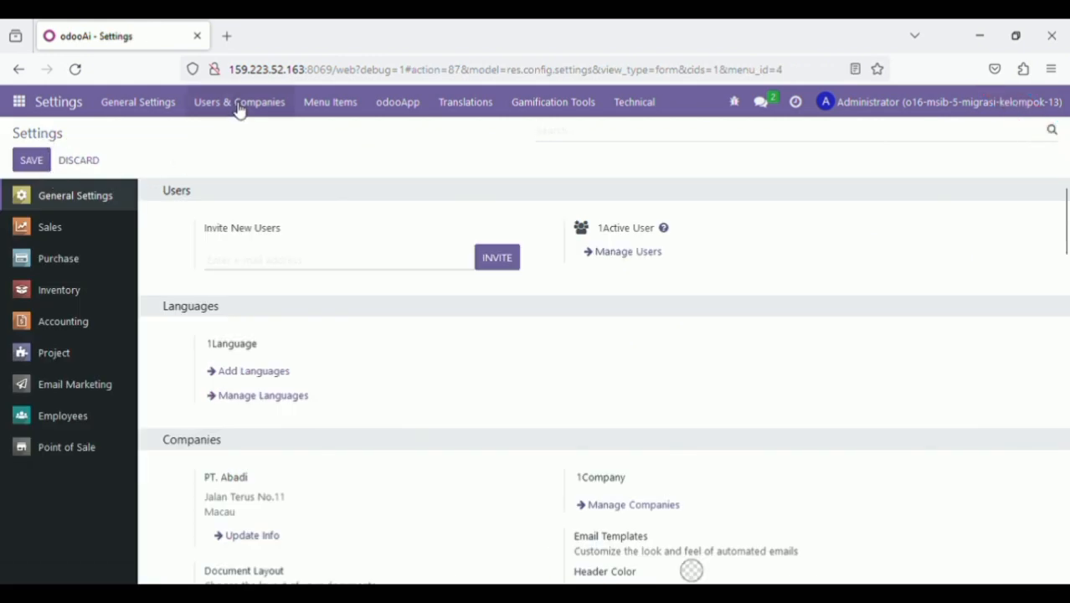
left_click(239, 103)
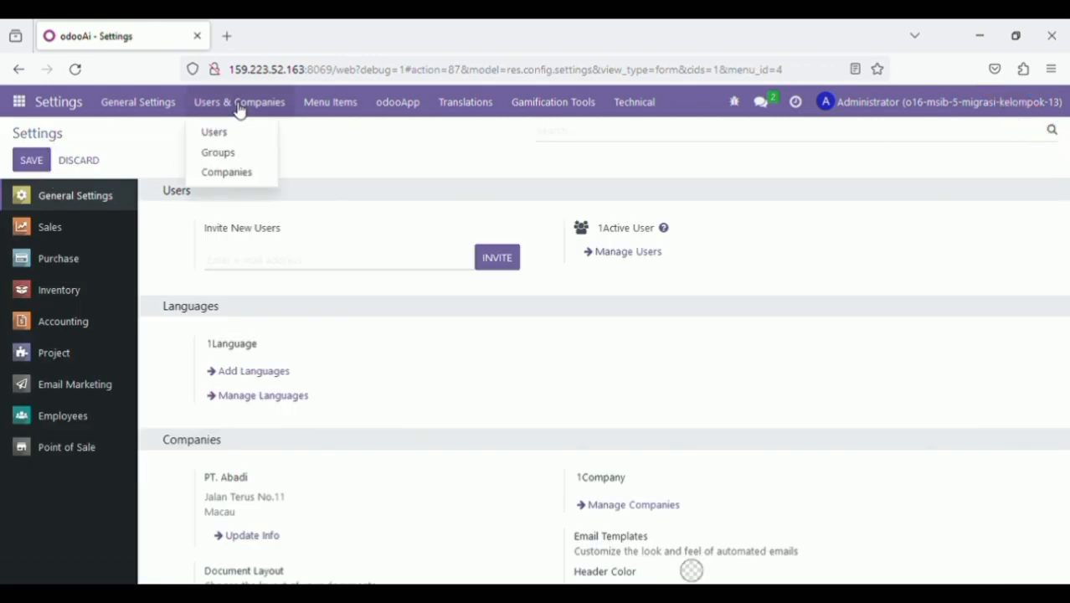
left_click(220, 174)
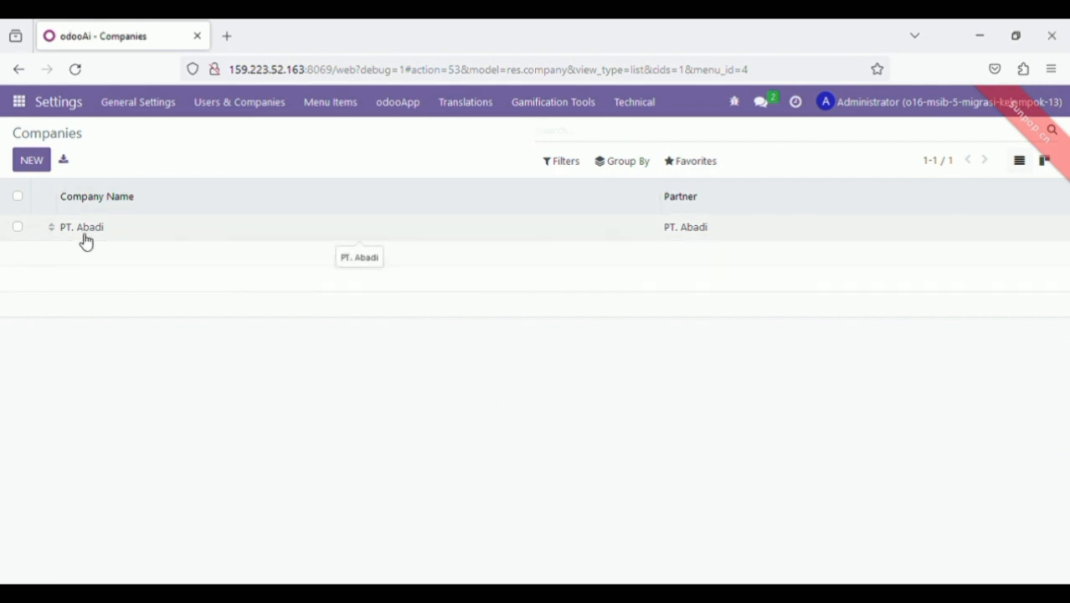
Open PT. Abadi's company form and review its contact details, Macau address and MOP currency
left_click(115, 228)
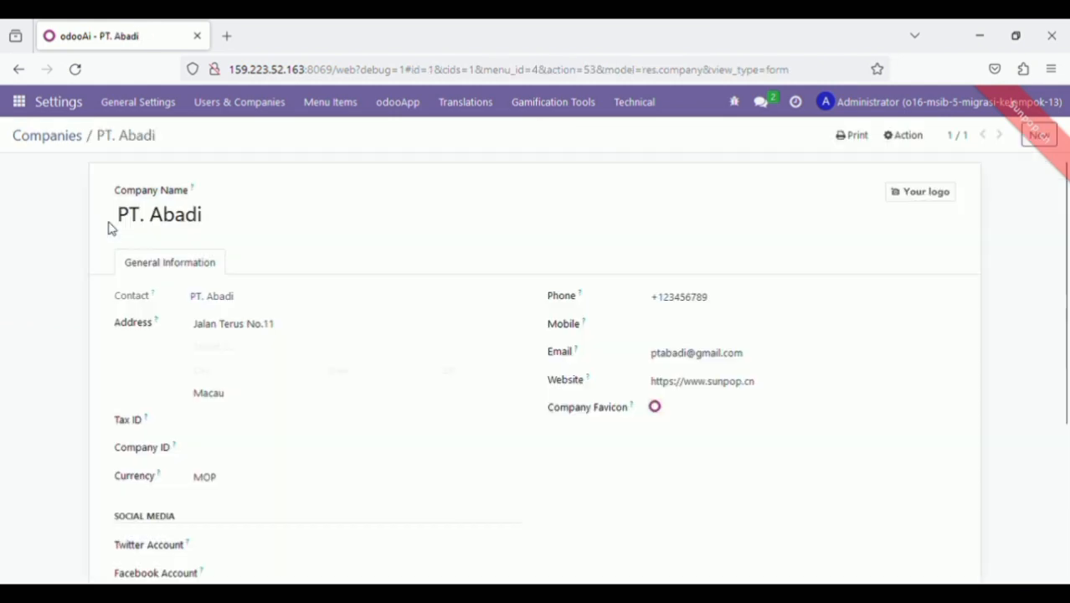
left_click(20, 70)
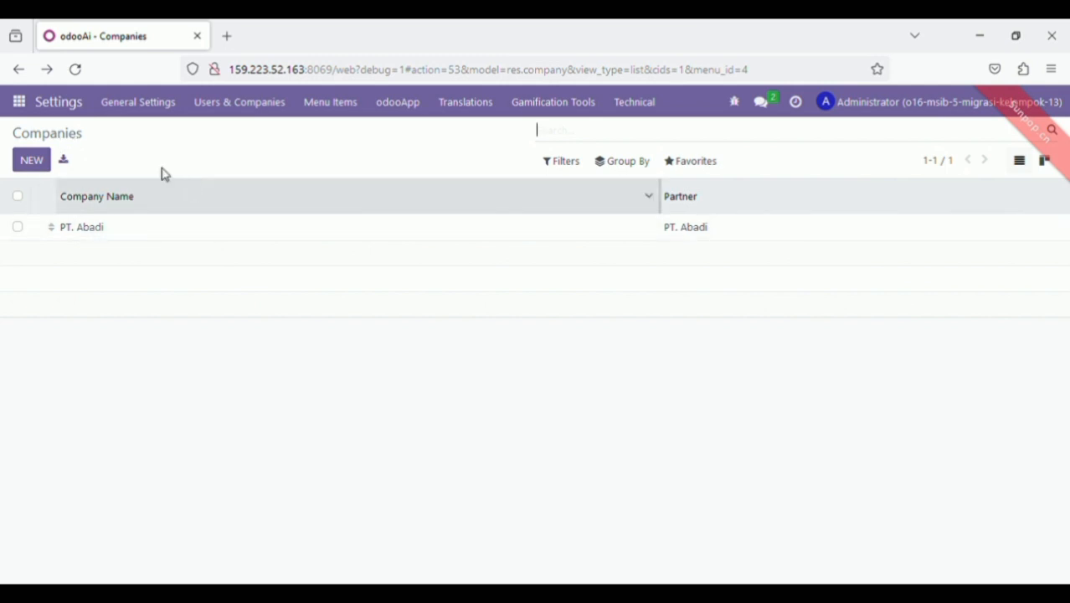
left_click(98, 237)
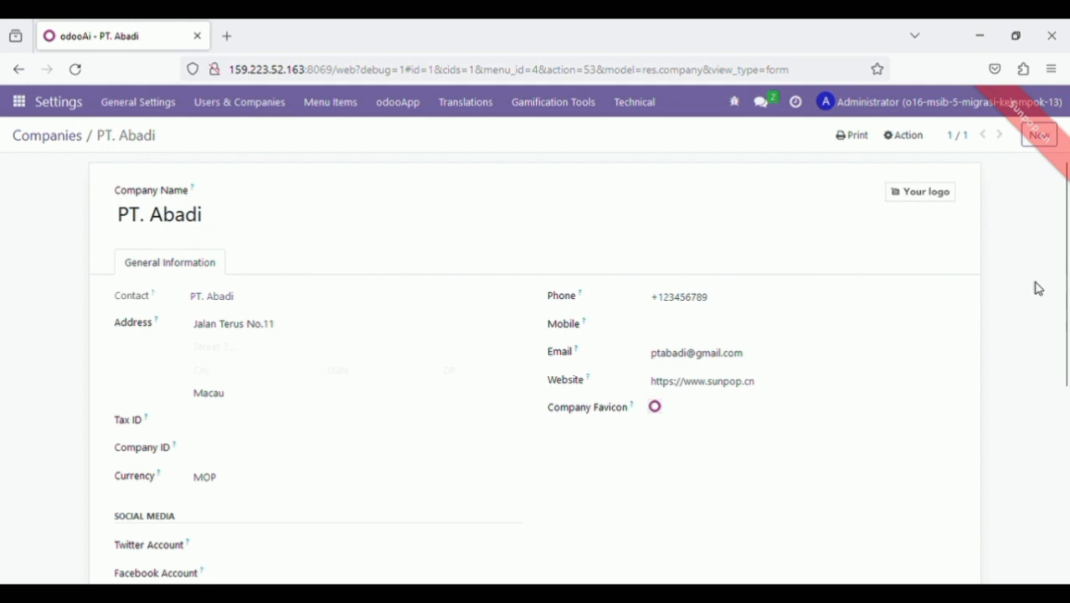
left_click_drag(1066, 270, 1065, 272)
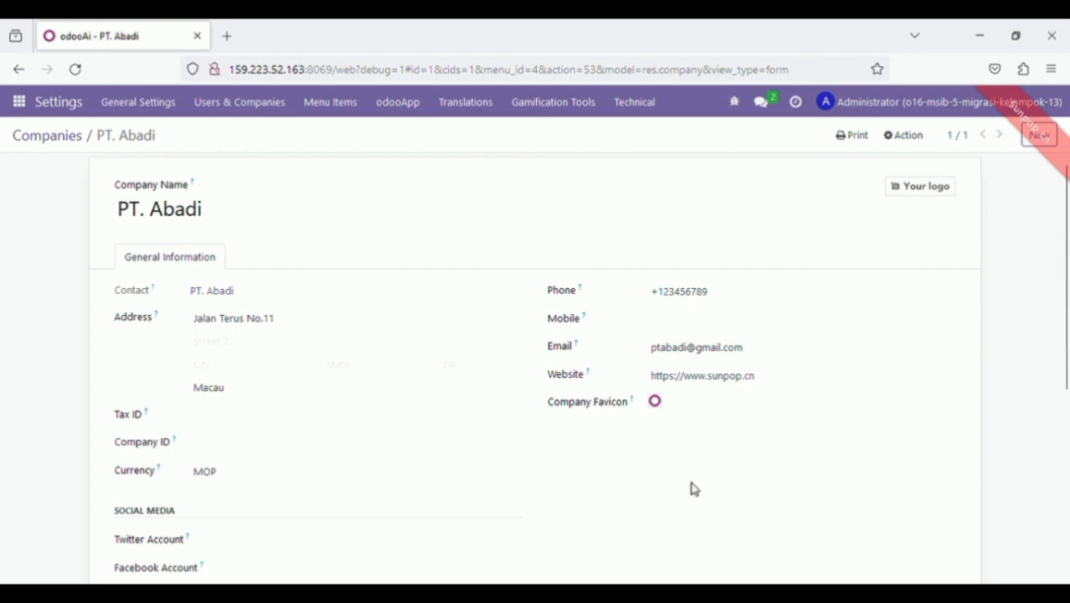
mouse_move(687, 402)
scroll(1069, 352, "down", 1)
left_click_drag(1069, 352, 1064, 310)
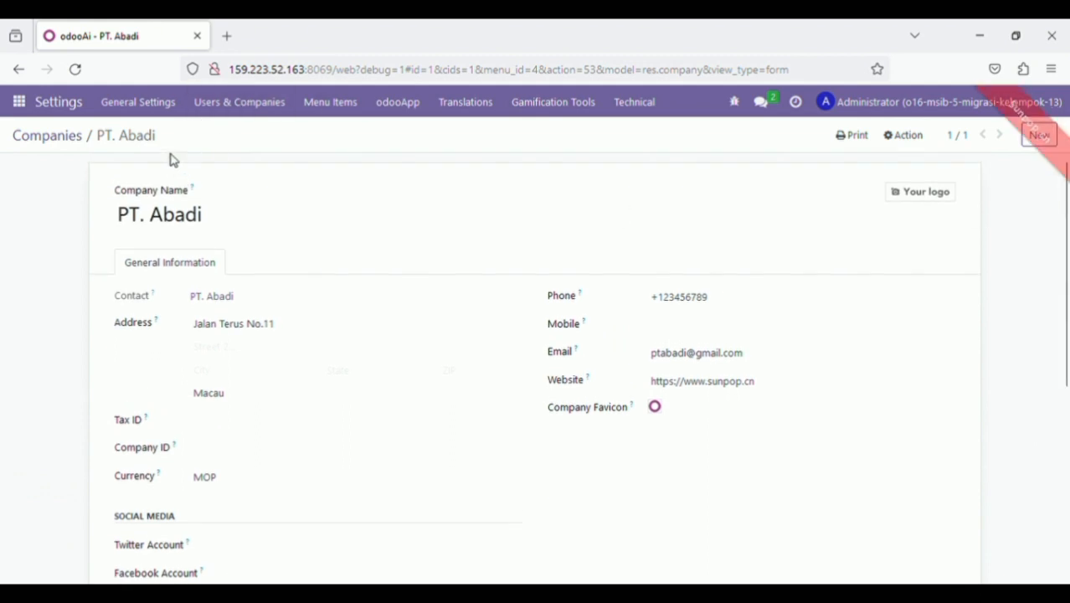
left_click(22, 105)
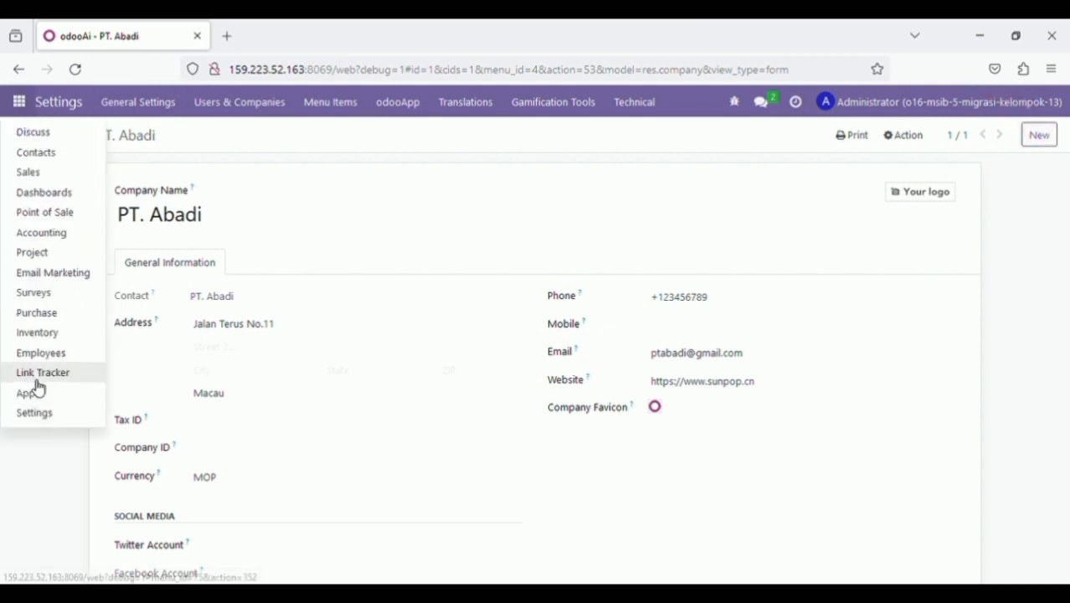
Go back to General Settings from the apps menu
left_click(40, 415)
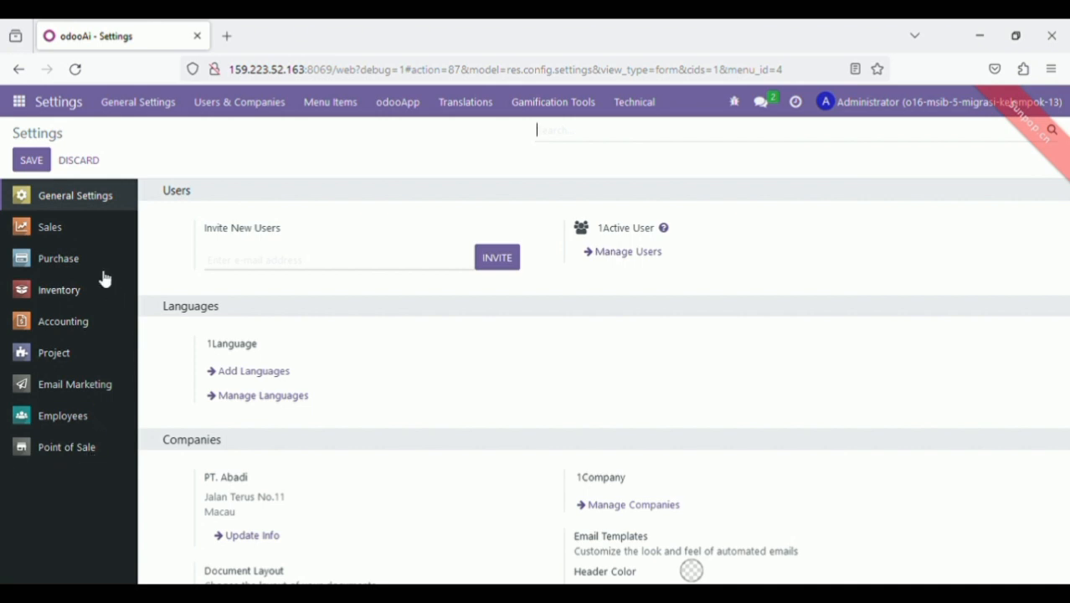
Review Sales settings with Variants, Units of Measure and Product Packagings enabled
left_click(76, 231)
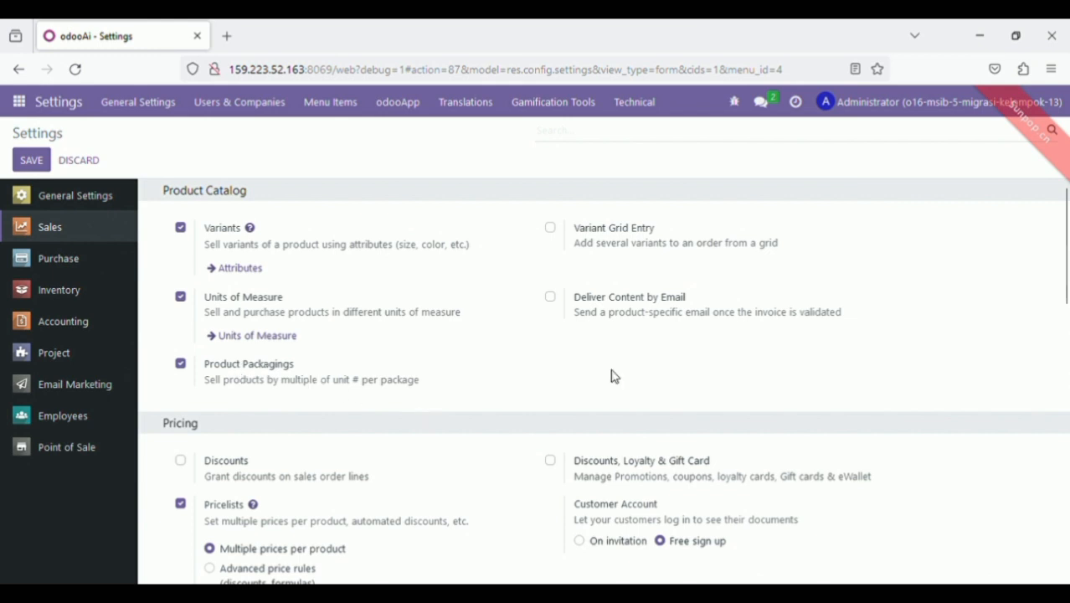
left_click_drag(1066, 275, 1067, 337)
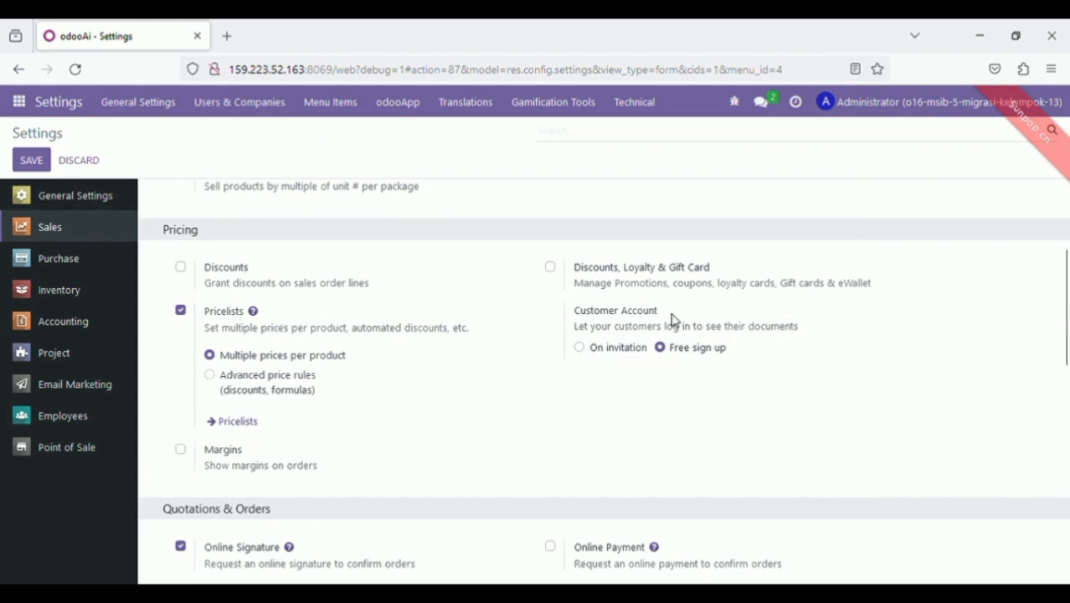
left_click_drag(1067, 350, 1067, 430)
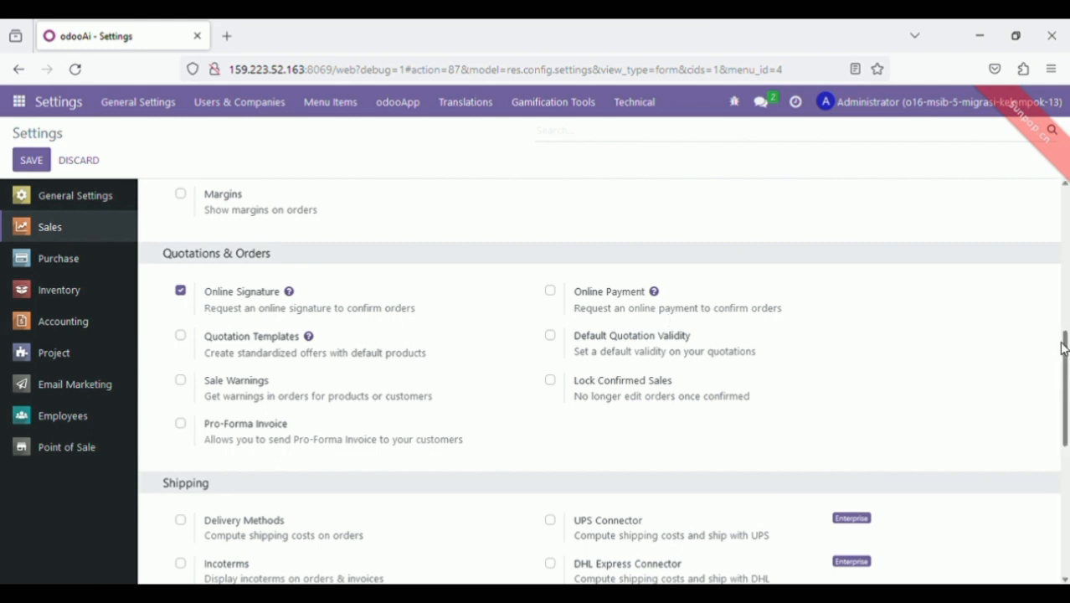
left_click_drag(1067, 337, 1067, 391)
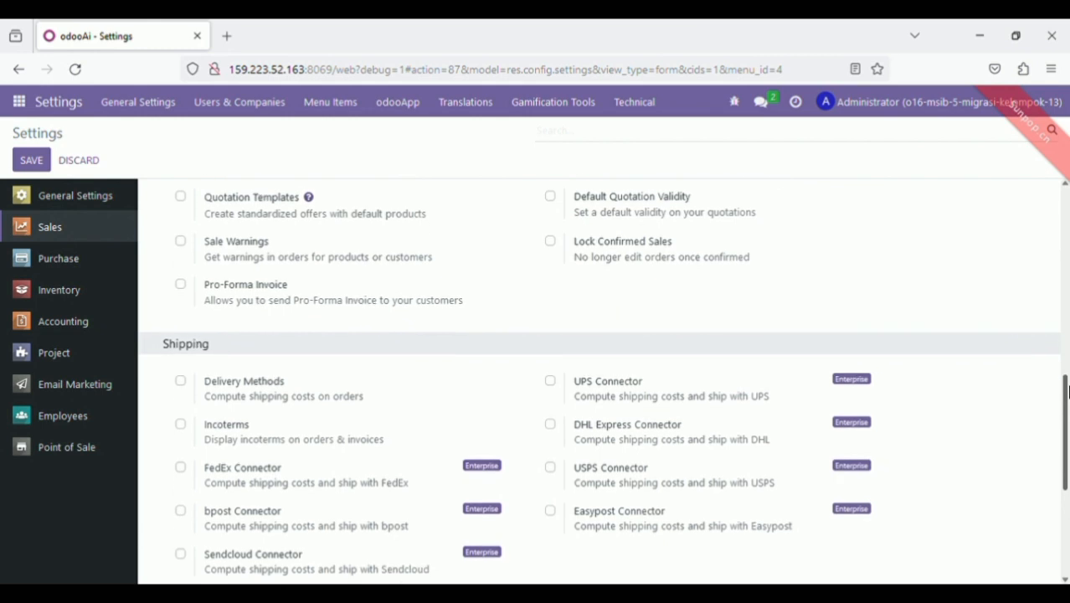
left_click_drag(1067, 396, 1067, 505)
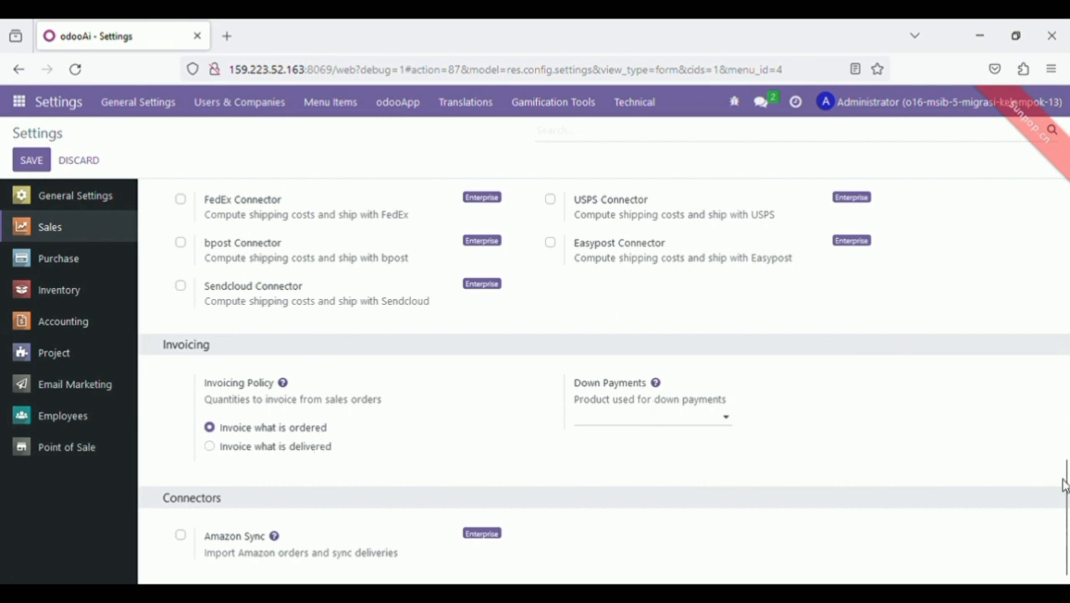
left_click_drag(1068, 500, 1013, 227)
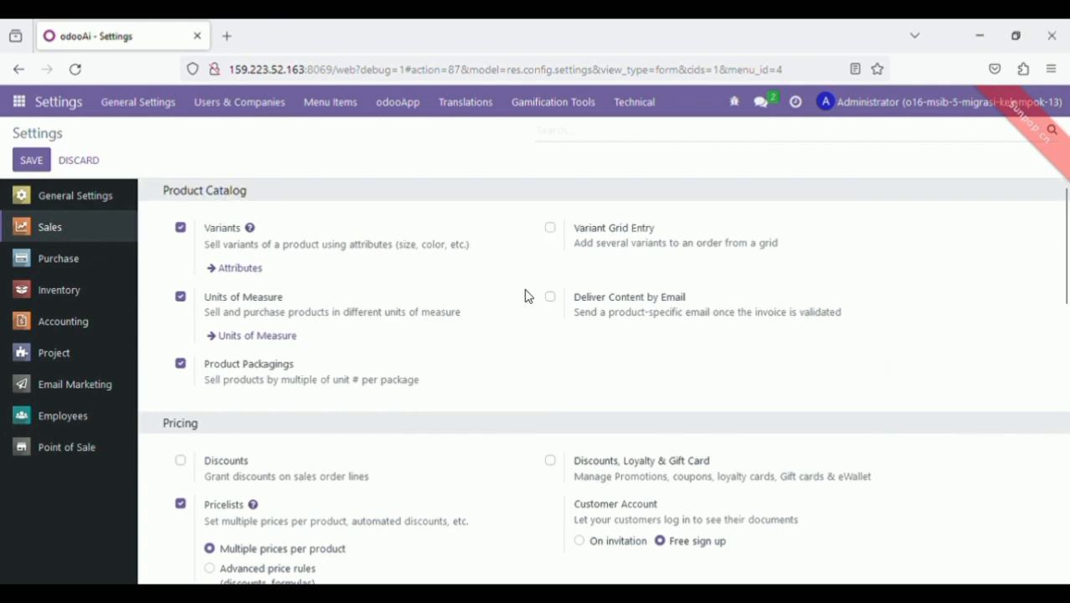
left_click(89, 263)
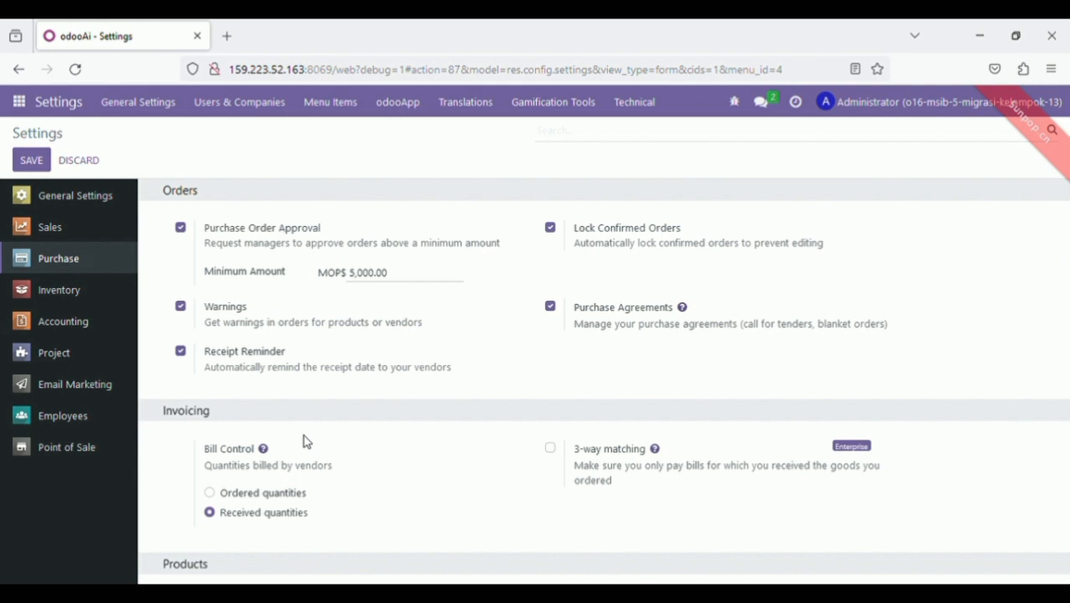
Review Purchase settings: order approval above MOP$ 5,000.00 and received-quantity bill control
left_click_drag(1067, 233, 1058, 373)
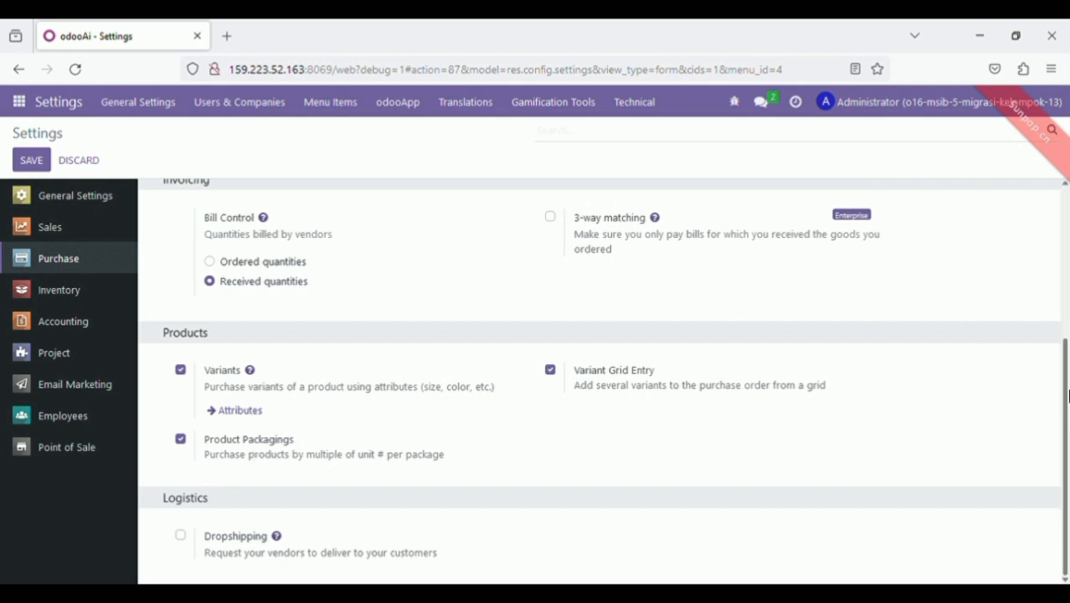
left_click_drag(1059, 374, 1060, 341)
scroll(1060, 340, "up", 3)
scroll(1062, 343, "down", 2)
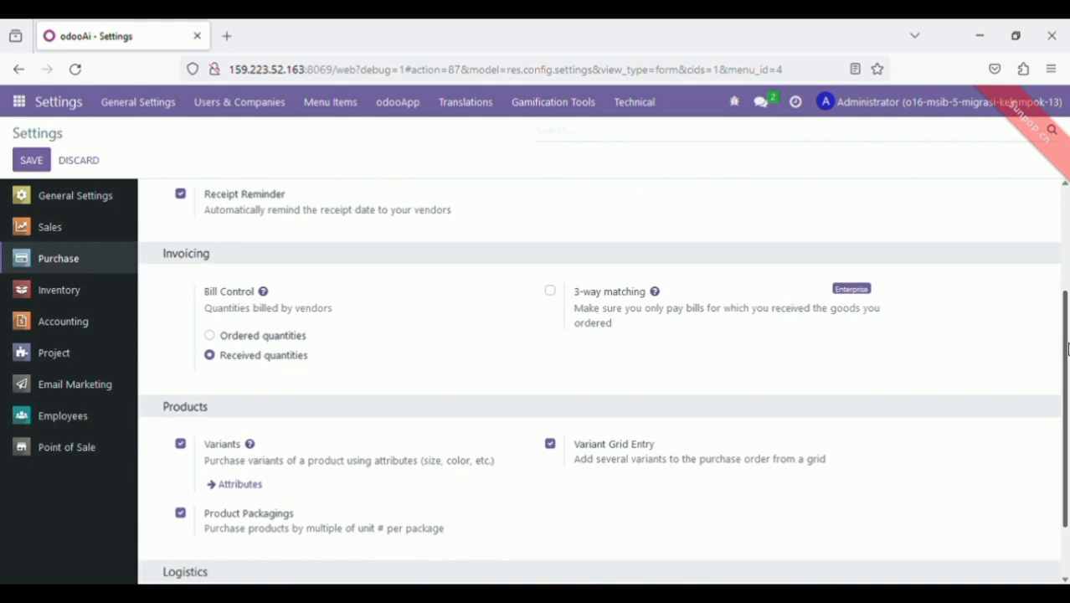
scroll(1067, 347, "up", 4)
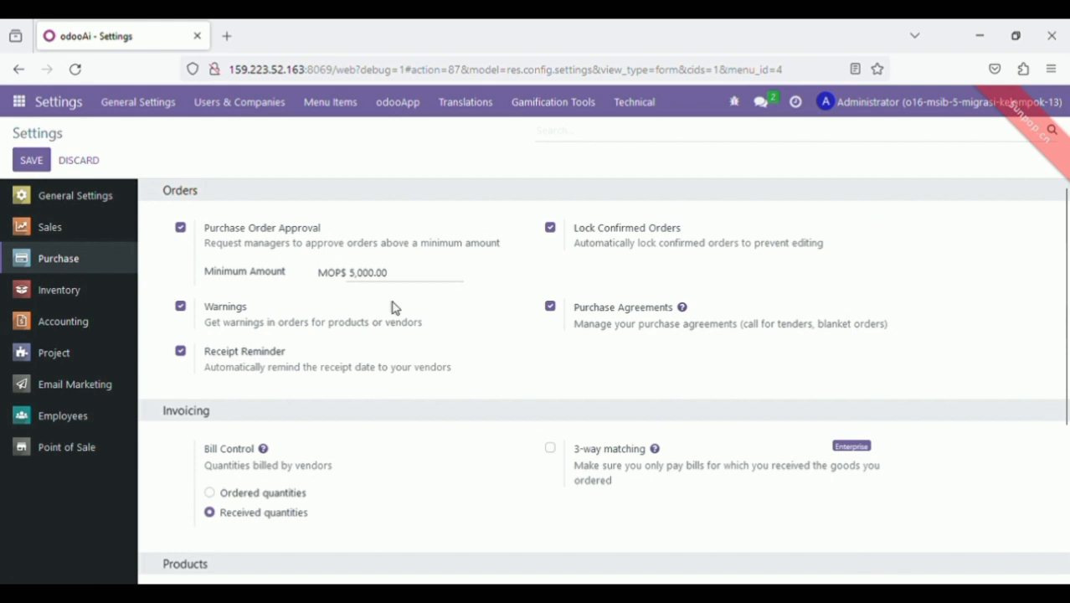
left_click(52, 295)
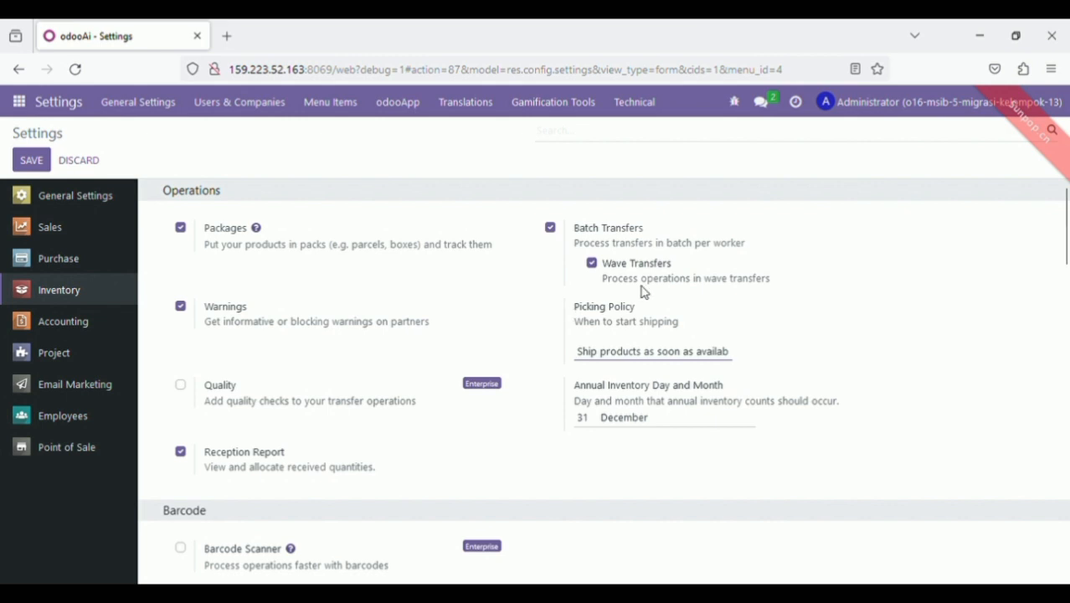
Scroll through the Inventory operation settings, then jump to the Accounting section
left_click_drag(1065, 251, 1065, 311)
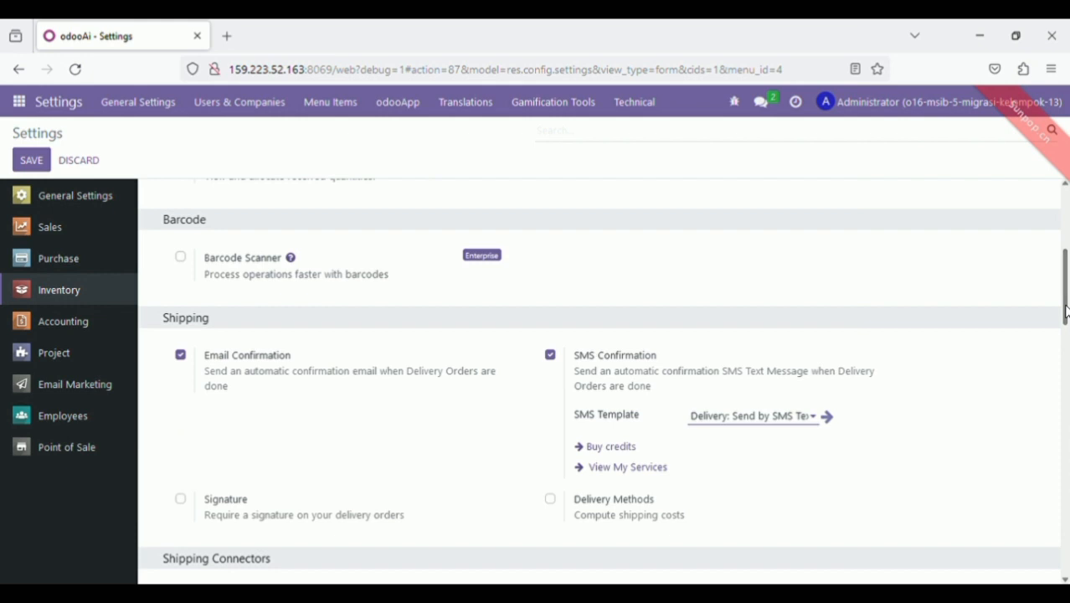
left_click_drag(1067, 305, 1067, 351)
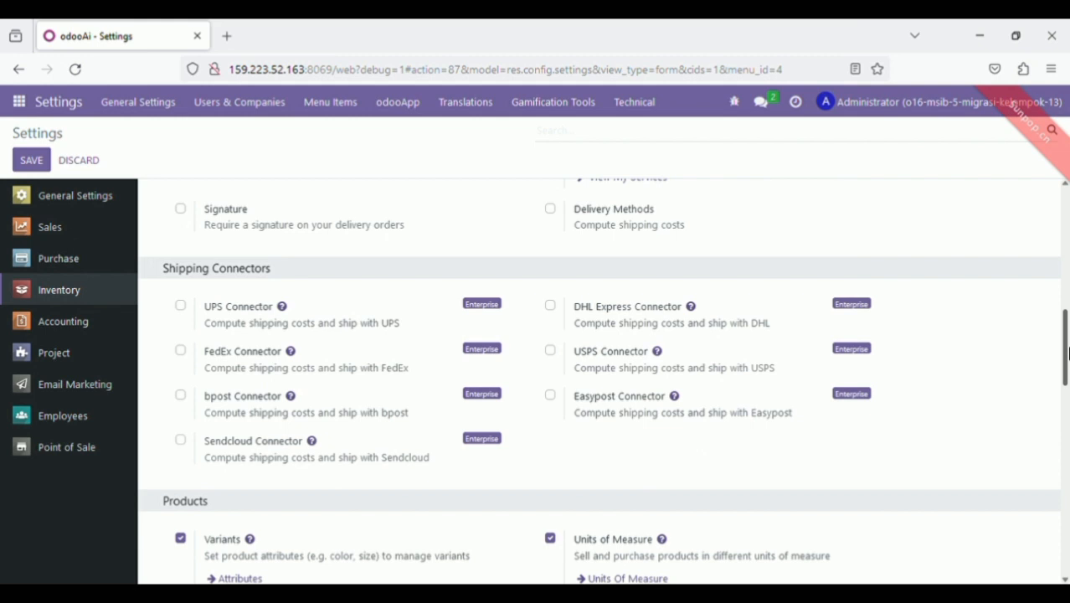
left_click_drag(1067, 352, 1066, 409)
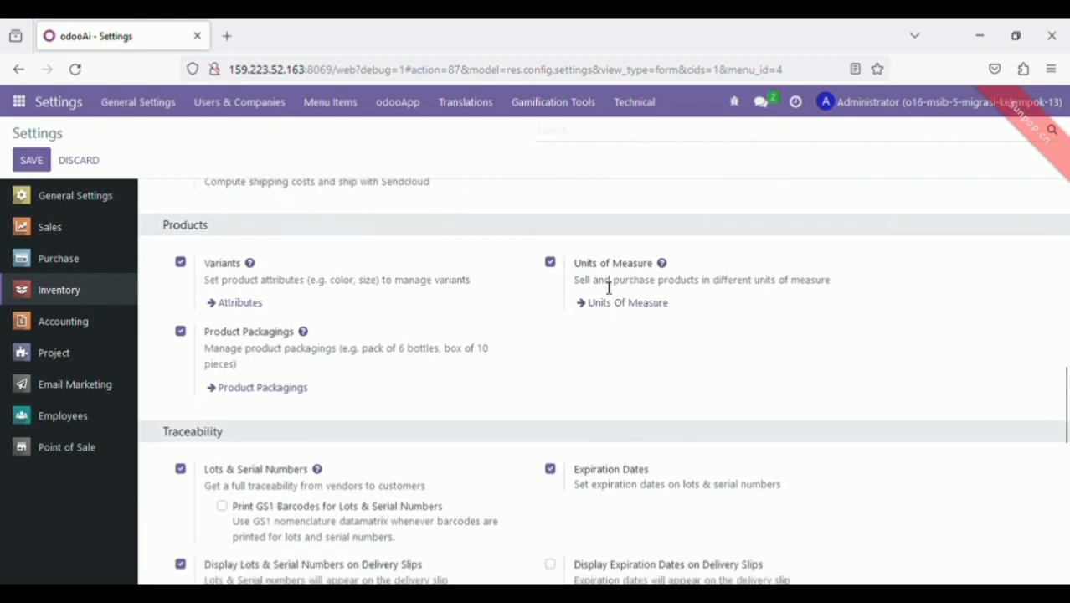
left_click_drag(1067, 394, 1066, 574)
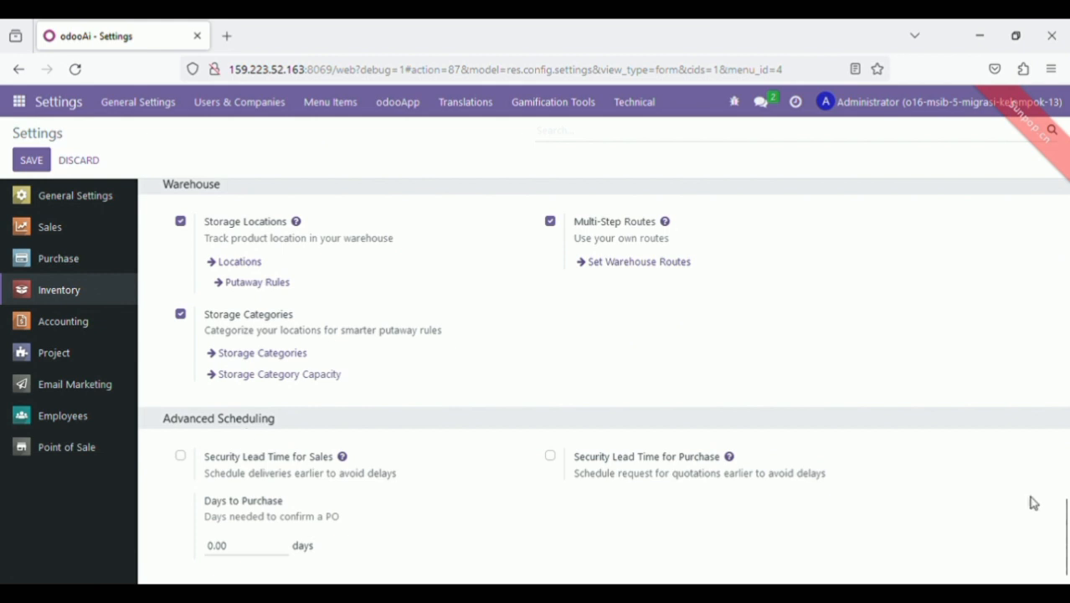
left_click_drag(1066, 519, 1067, 182)
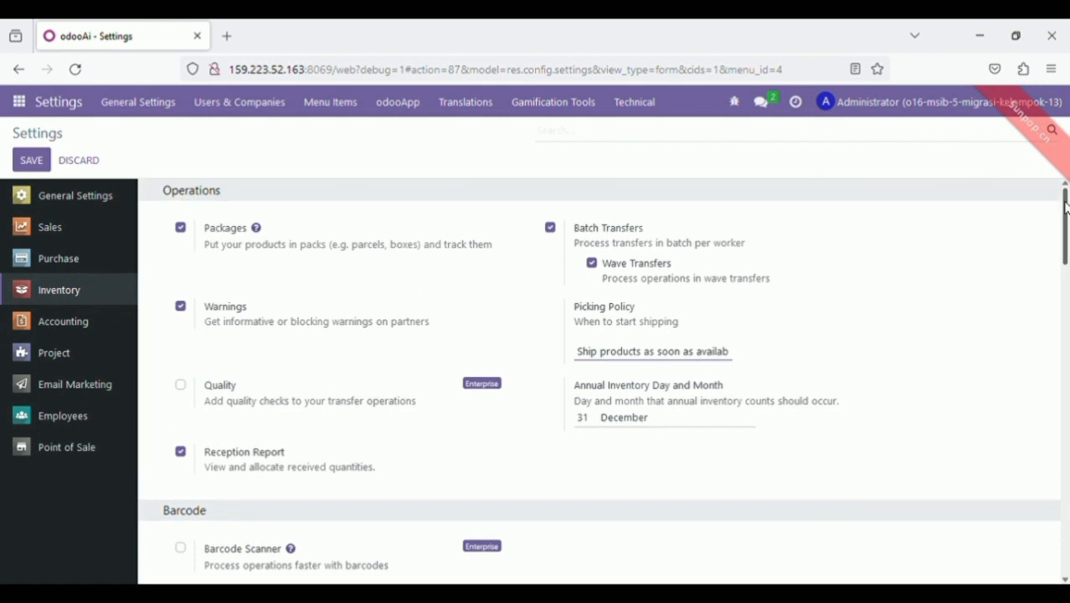
left_click(88, 324)
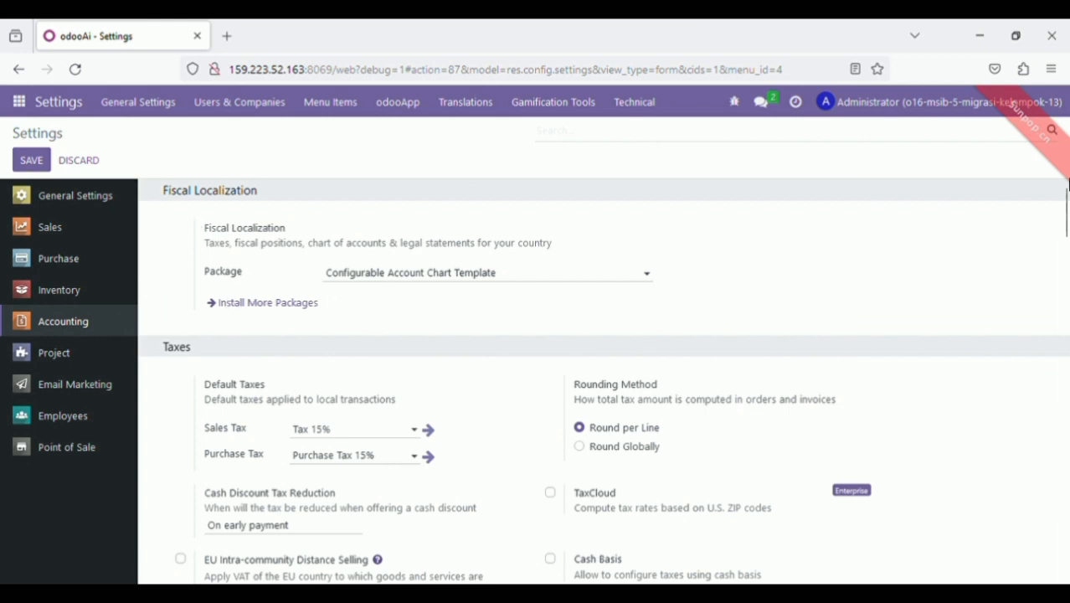
Review Accounting settings with 15% default taxes and MOP currency, then go to Point of Sale
mouse_move(1066, 205)
left_mouse_down()
mouse_move(1067, 223)
mouse_move(1066, 206)
left_mouse_up()
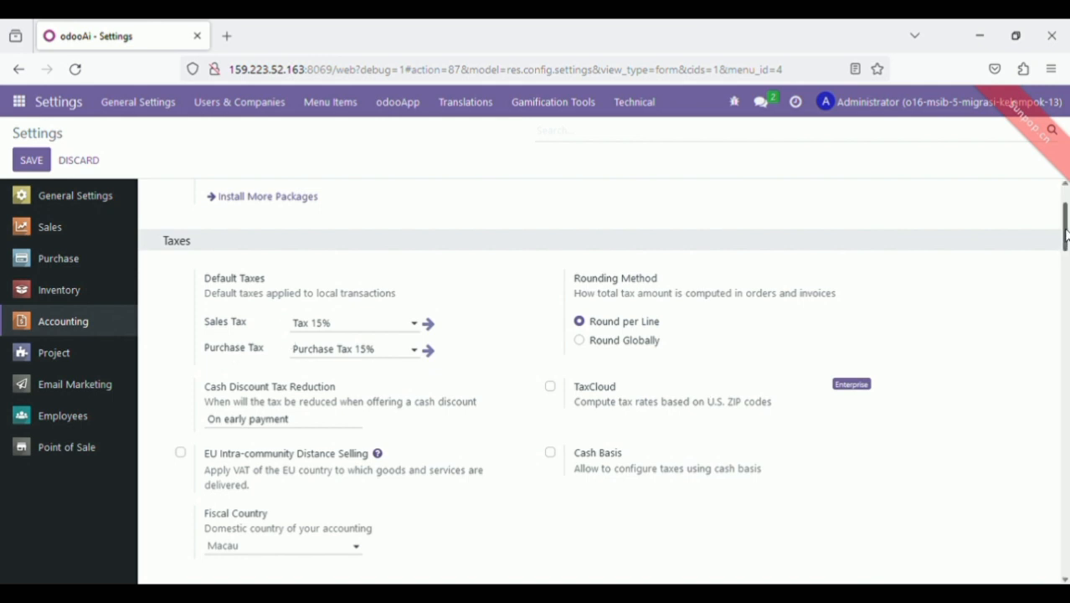
scroll(1065, 234, "down", 2)
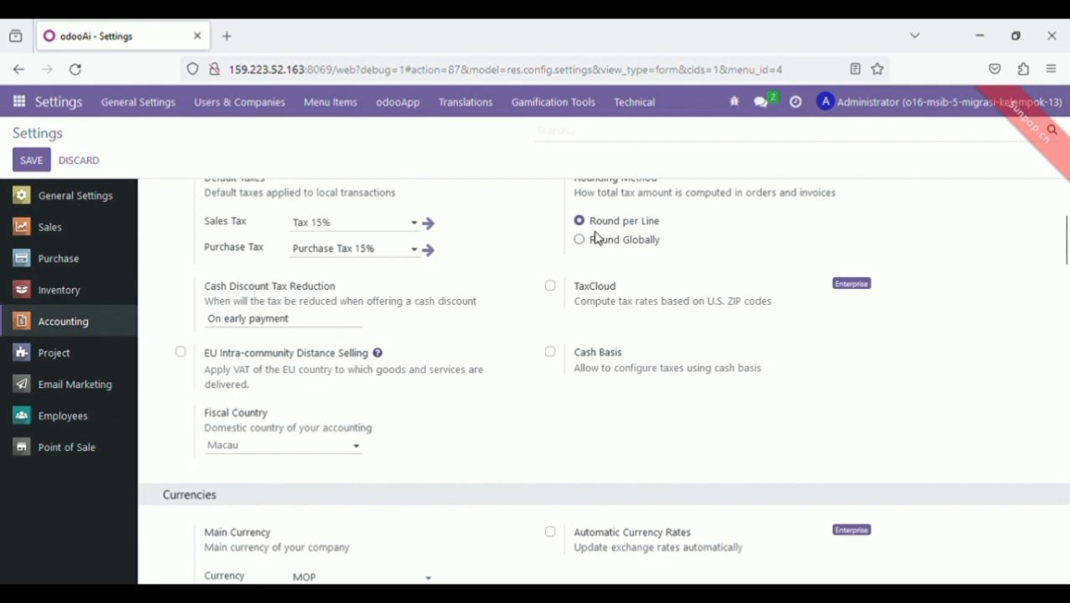
left_click_drag(1064, 264, 1066, 291)
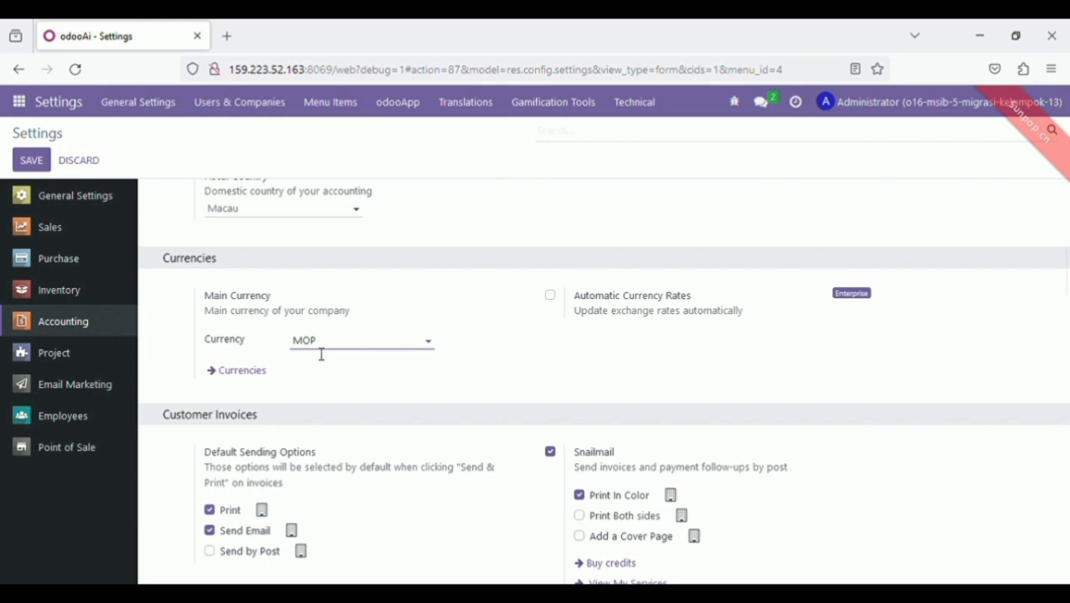
left_click_drag(1067, 261, 1054, 358)
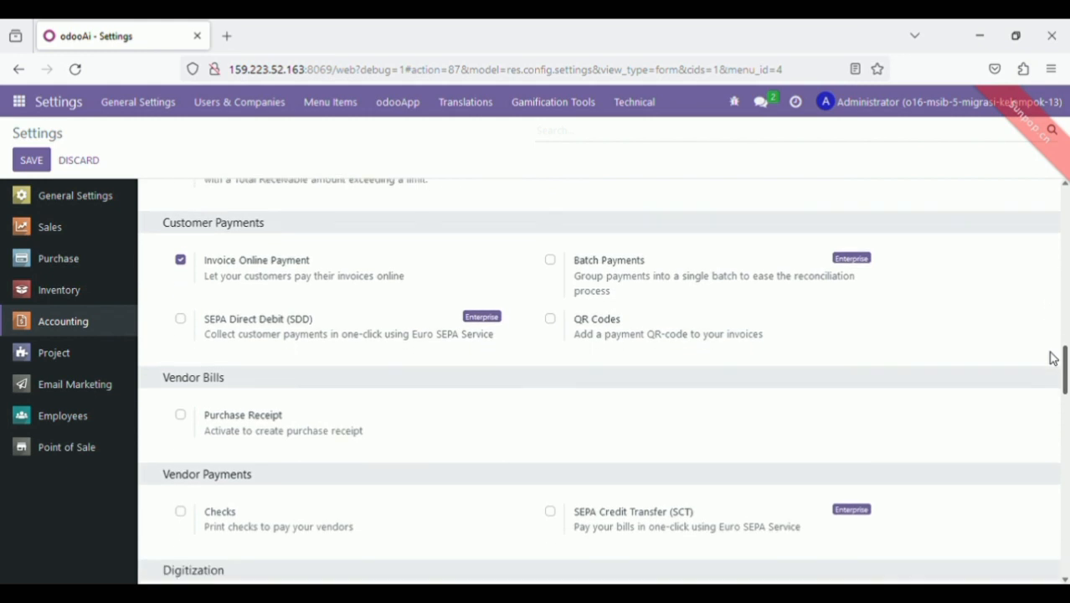
left_click_drag(1054, 358, 1067, 565)
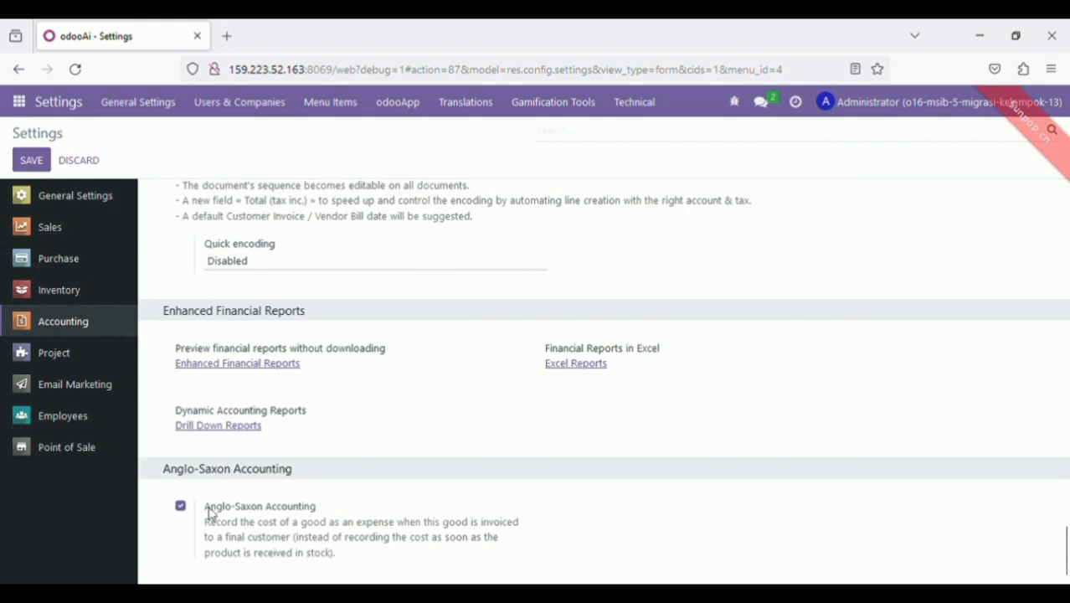
left_click_drag(1065, 544, 1065, 206)
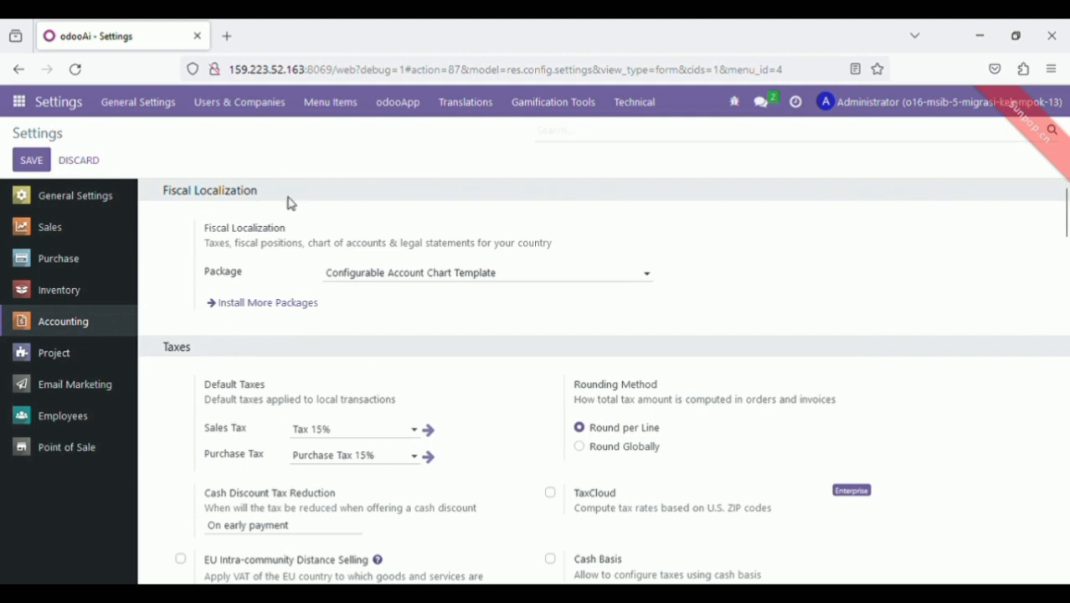
left_click(85, 452)
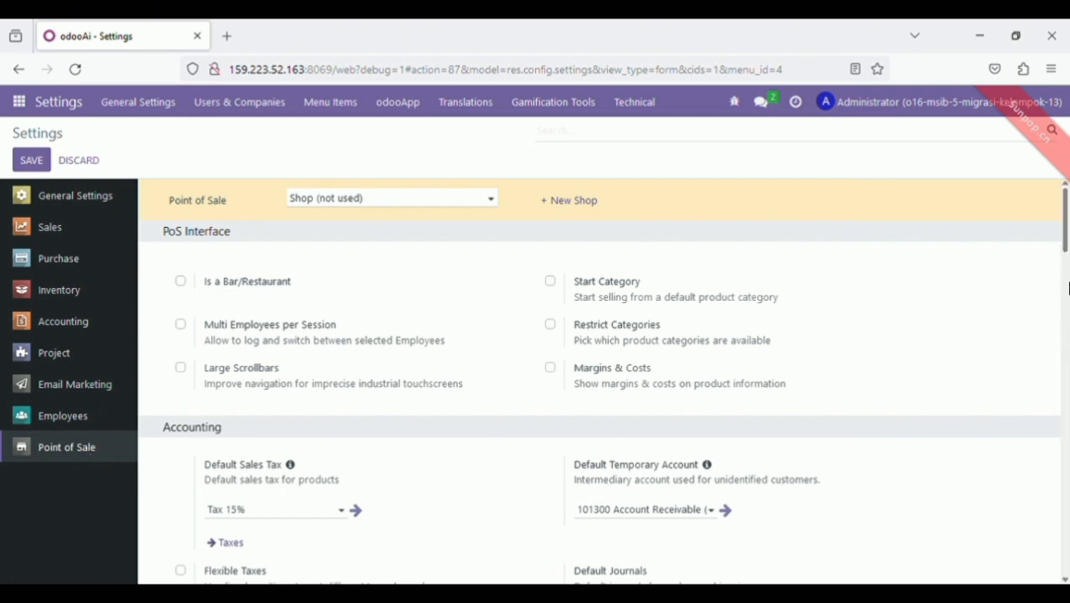
left_click_drag(1064, 240, 1064, 276)
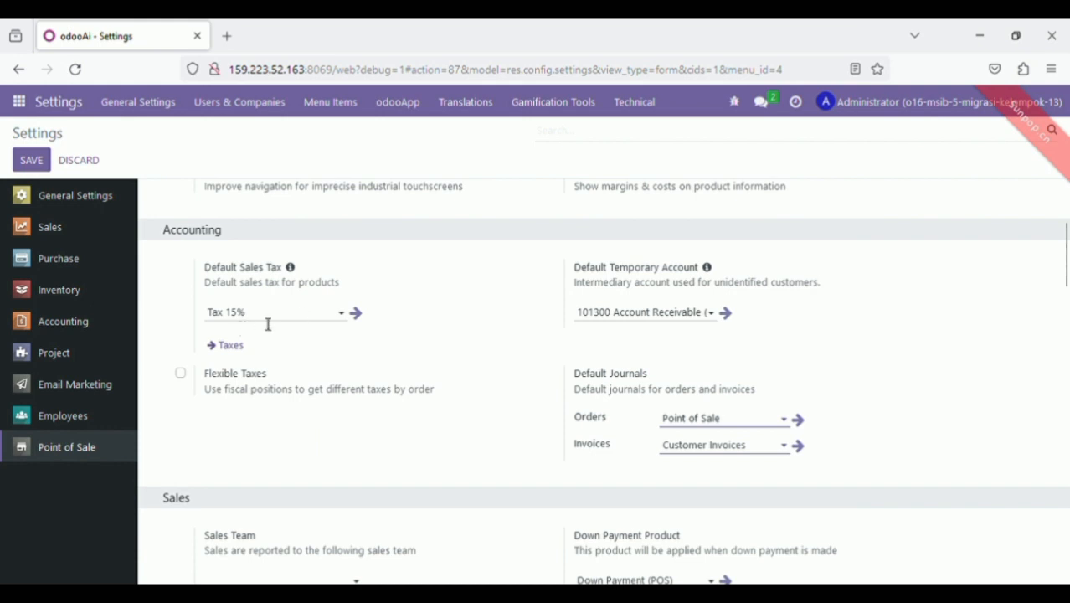
left_click_drag(1067, 281, 1066, 345)
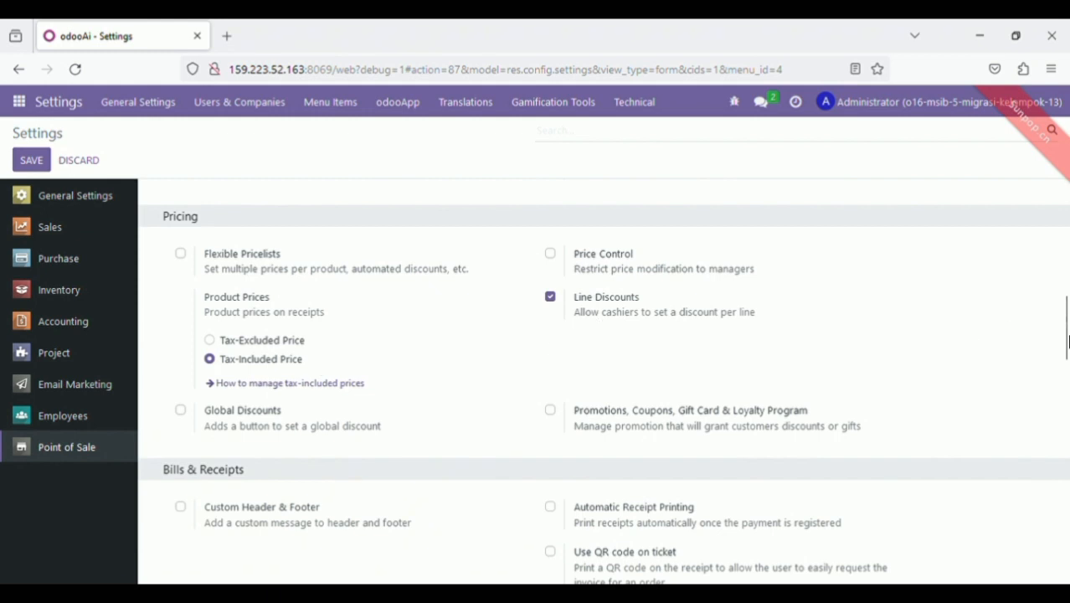
scroll(1066, 340, "down", 2)
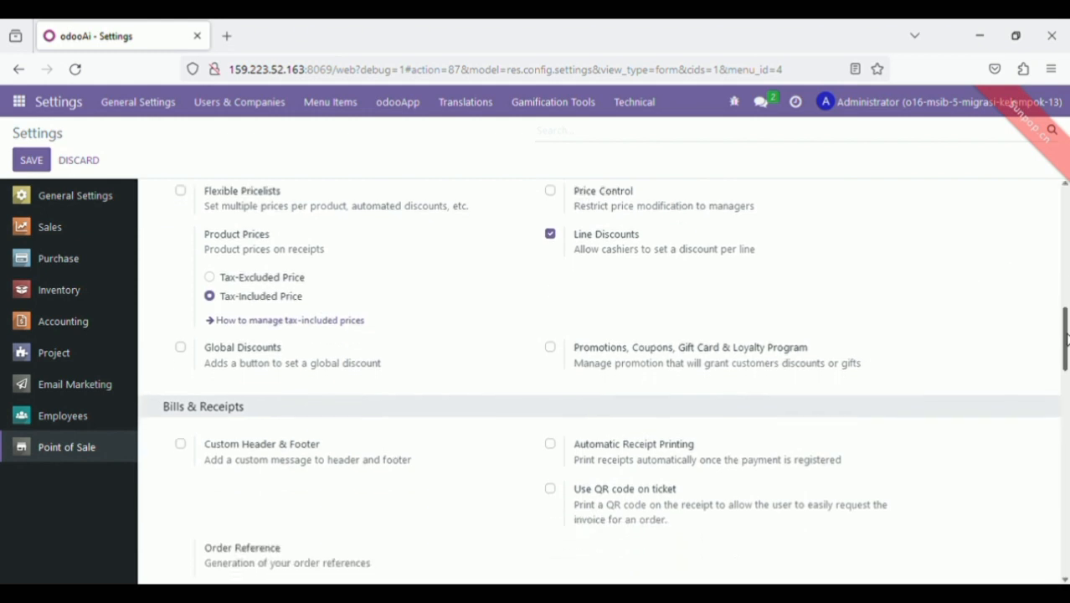
left_click_drag(1066, 339, 1065, 341)
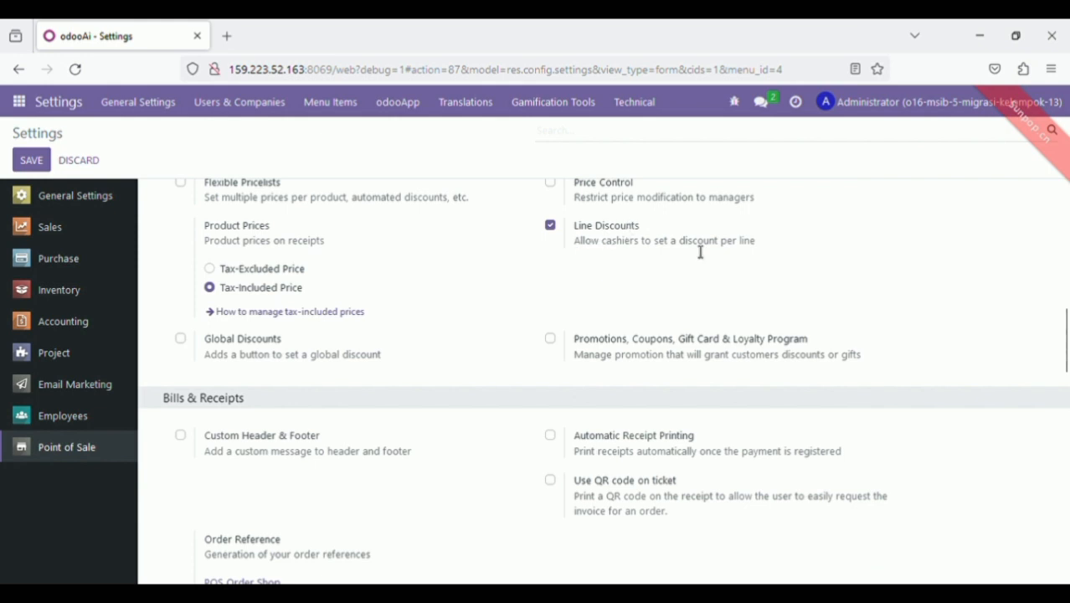
left_click_drag(1067, 374, 1067, 570)
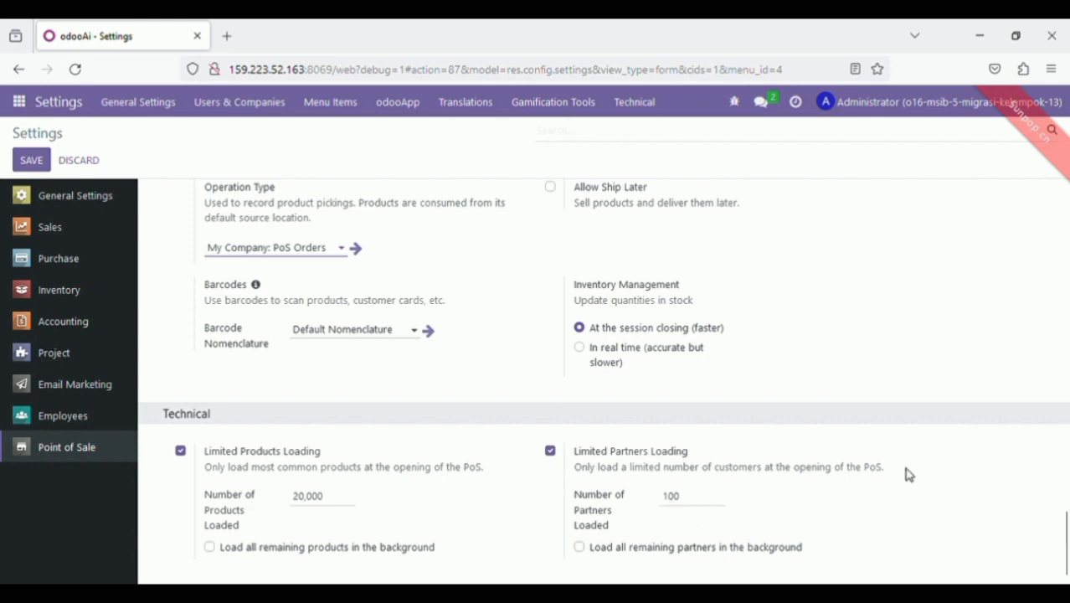
left_click_drag(1066, 540, 1067, 211)
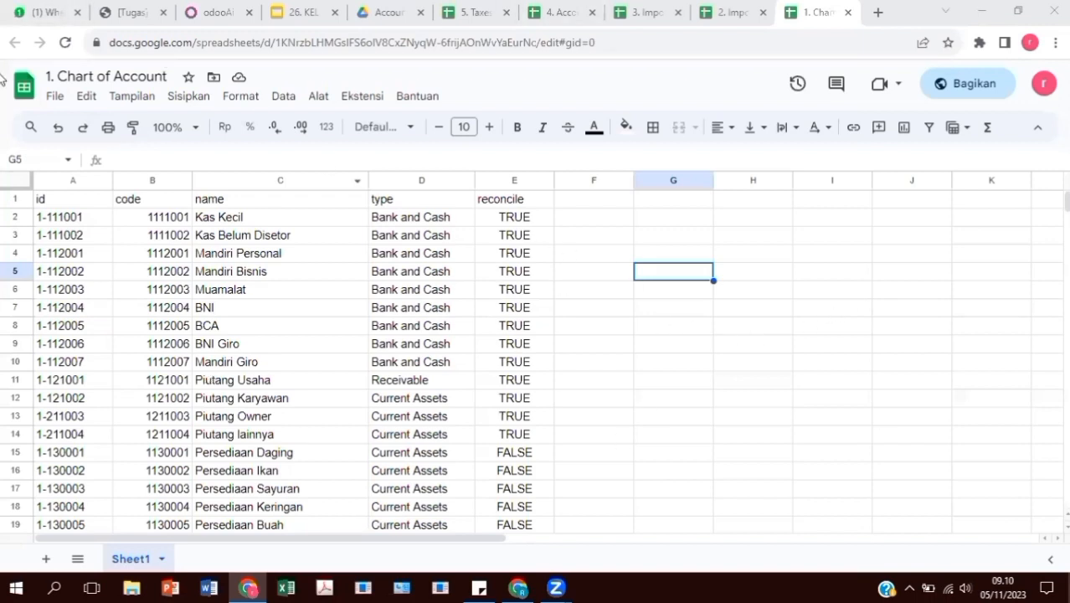
Review the 2. Impor Bank, 3. Impor Bank Account, 4. Account Begining Balance and 5. Taxes sheets
left_click(721, 11)
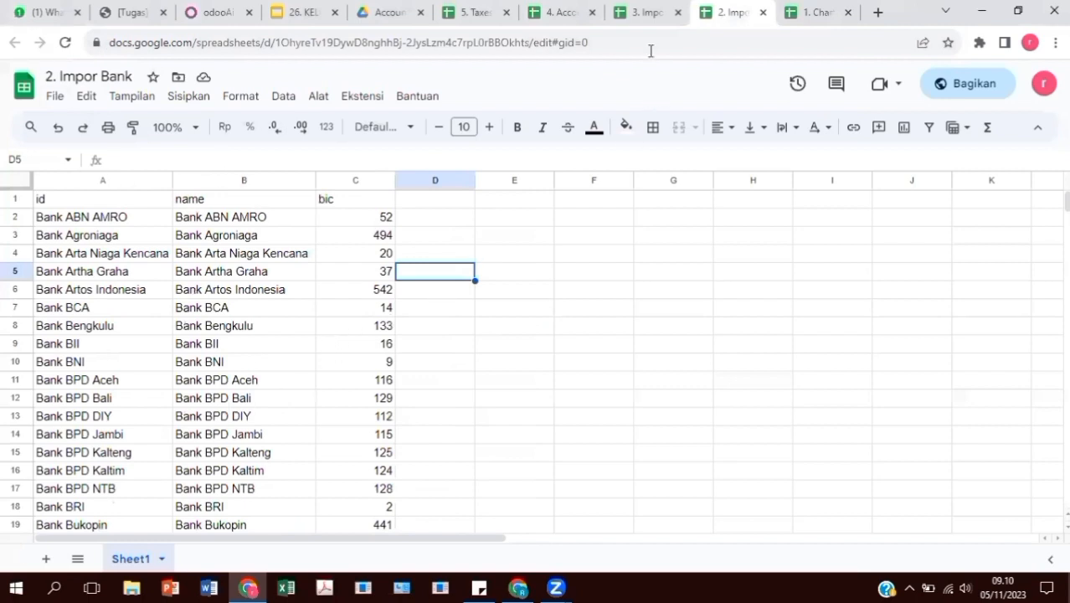
left_click(646, 16)
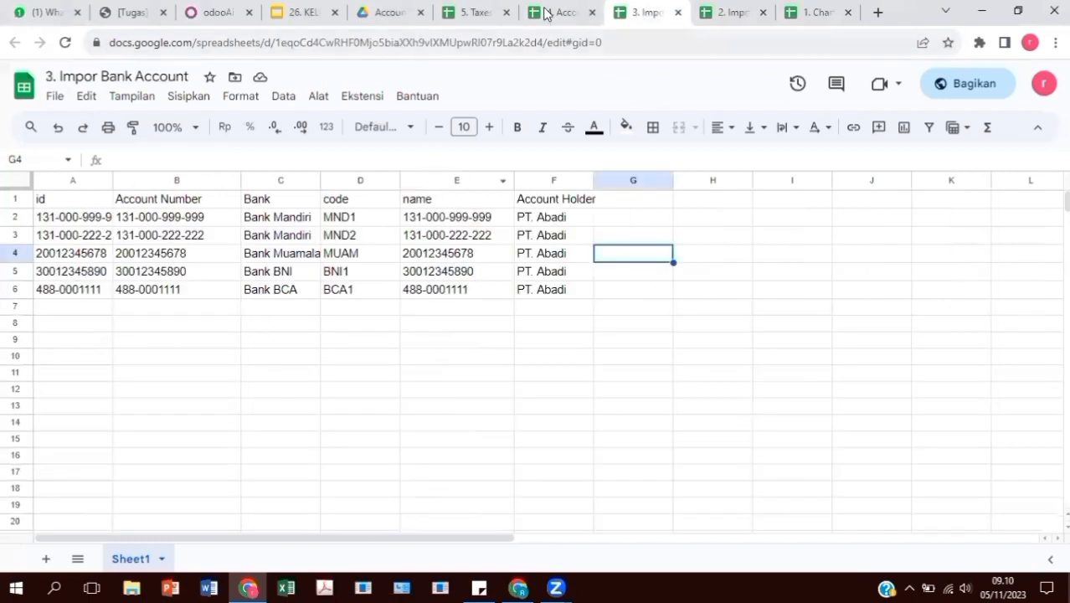
left_click(546, 13)
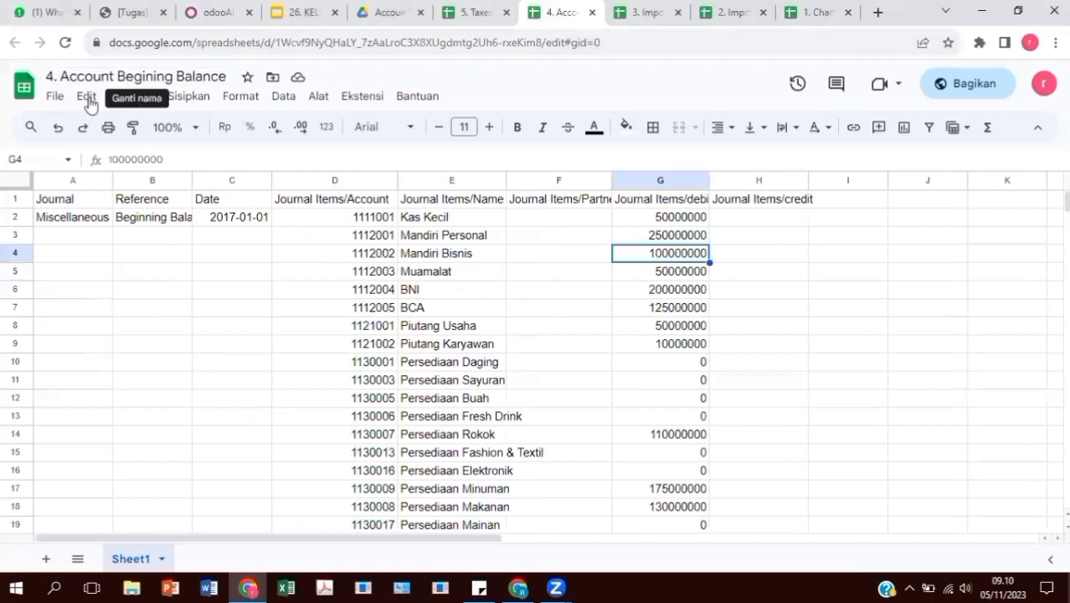
left_click(484, 17)
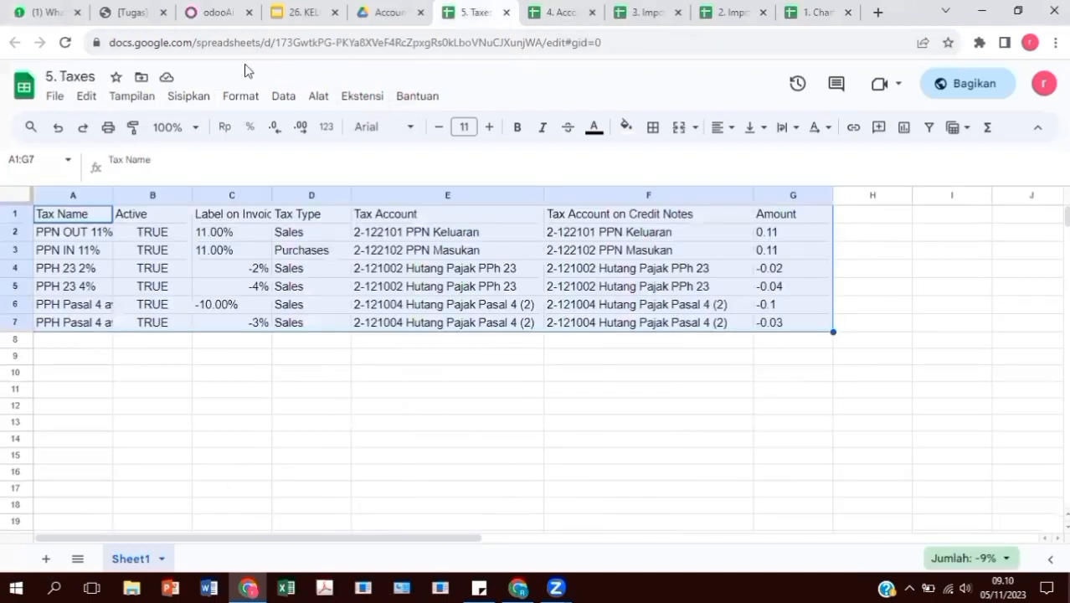
Go back to the Odoo tab and open the Accounting app
left_click(211, 13)
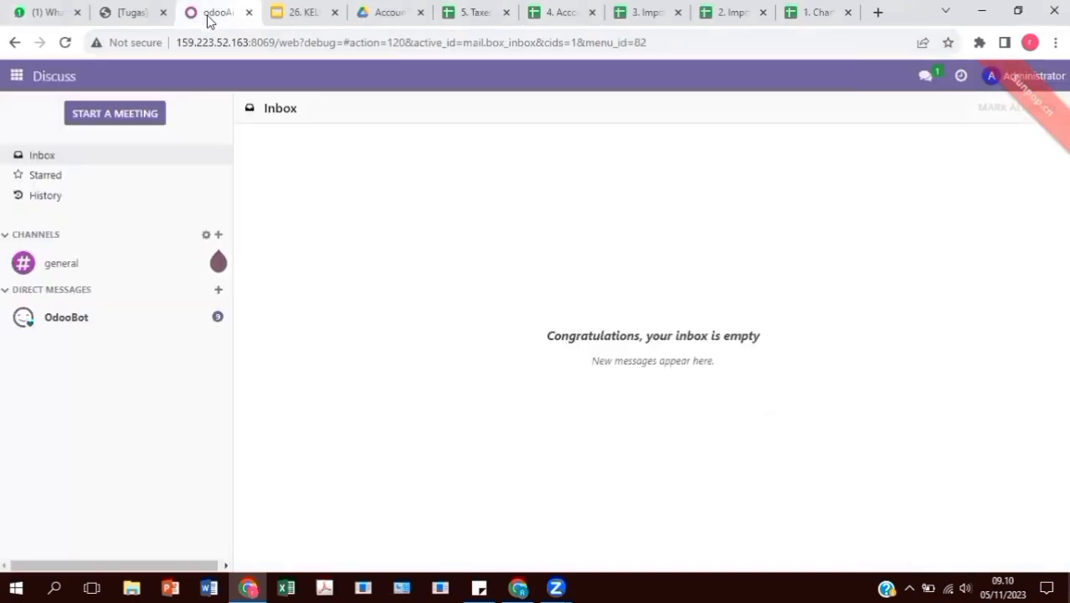
left_click(16, 76)
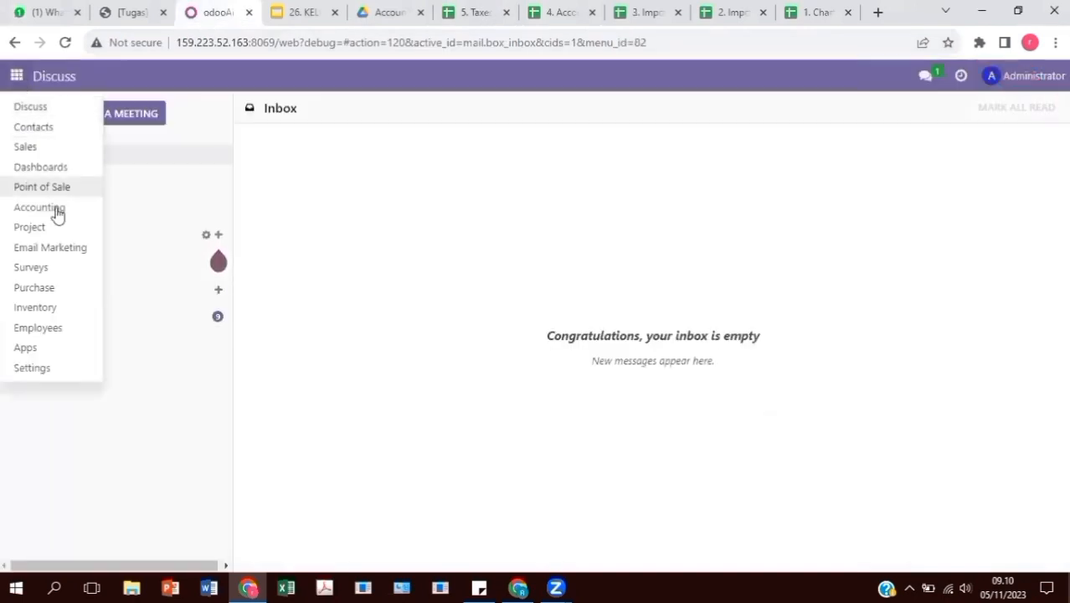
left_click(67, 210)
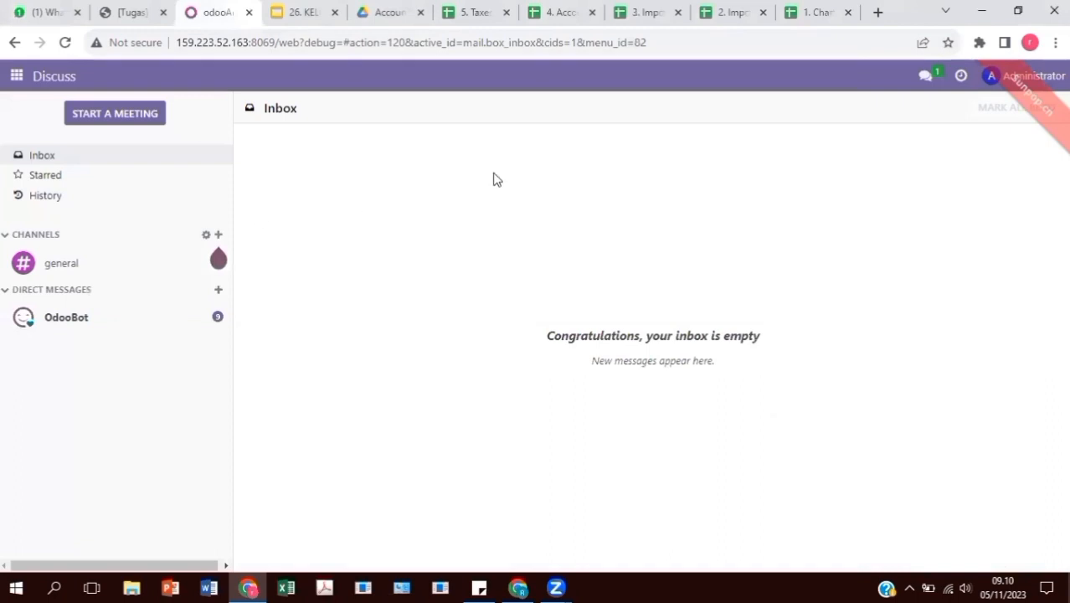
Start a records import on the Chart of Accounts and load the 1. Chart of Account file
left_click(533, 72)
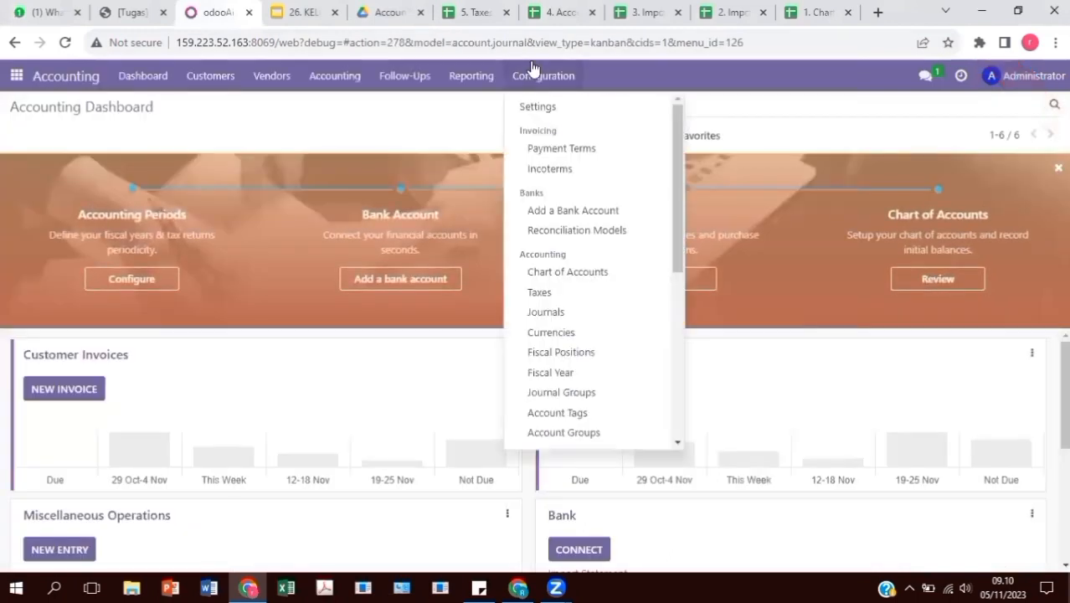
left_click(586, 273)
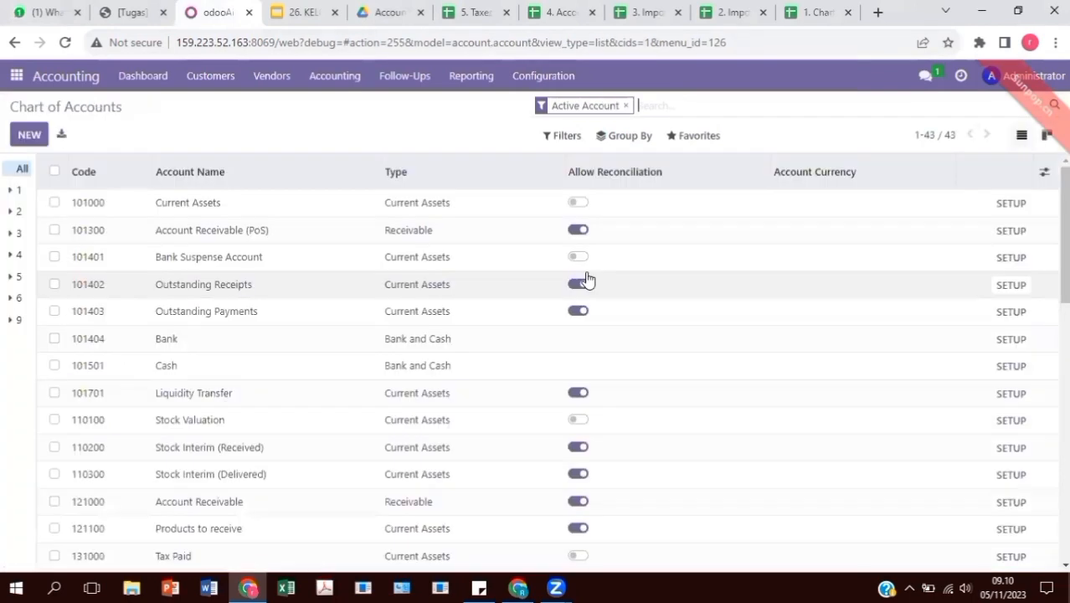
left_click(676, 136)
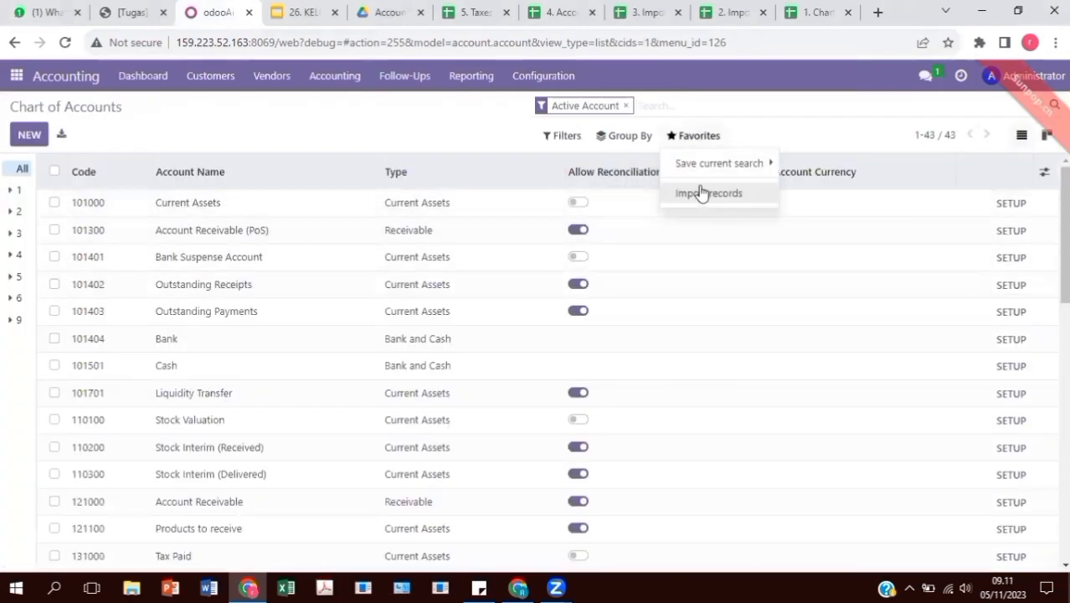
left_click(702, 192)
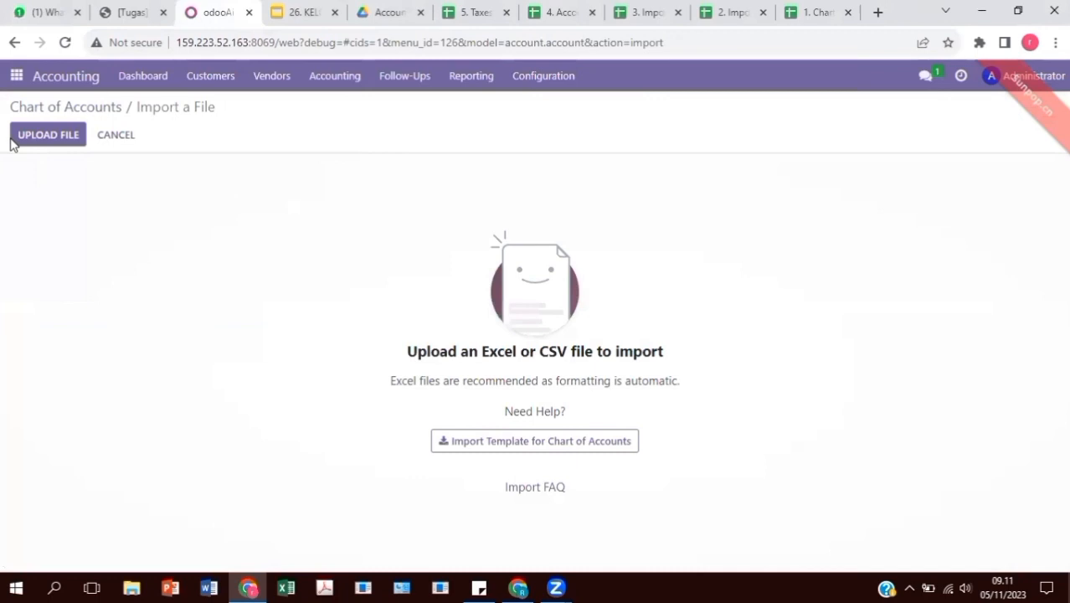
left_click(35, 136)
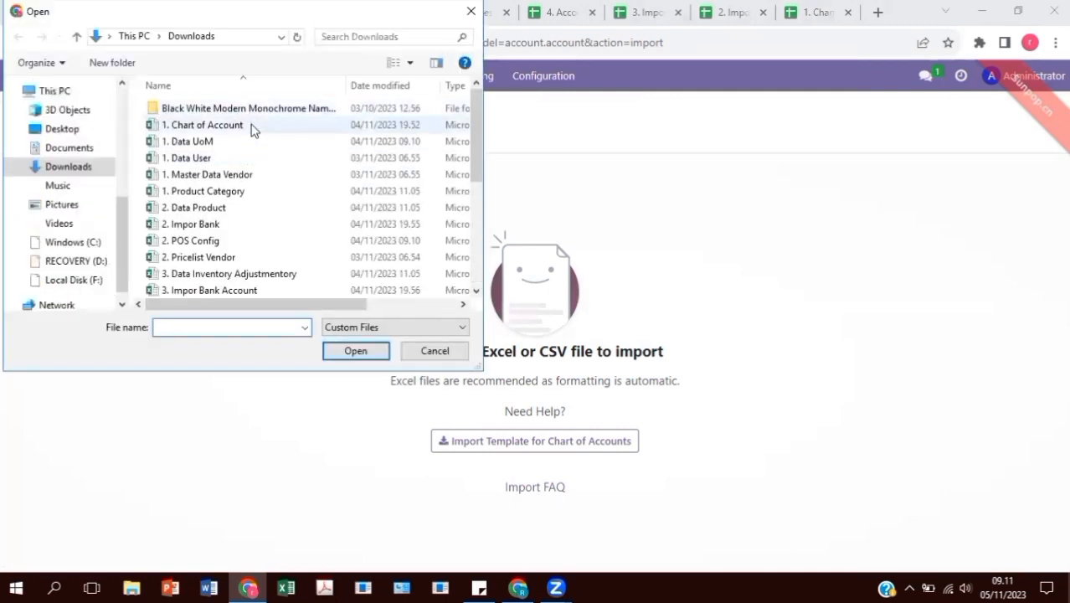
left_click(252, 126)
left_click(367, 353)
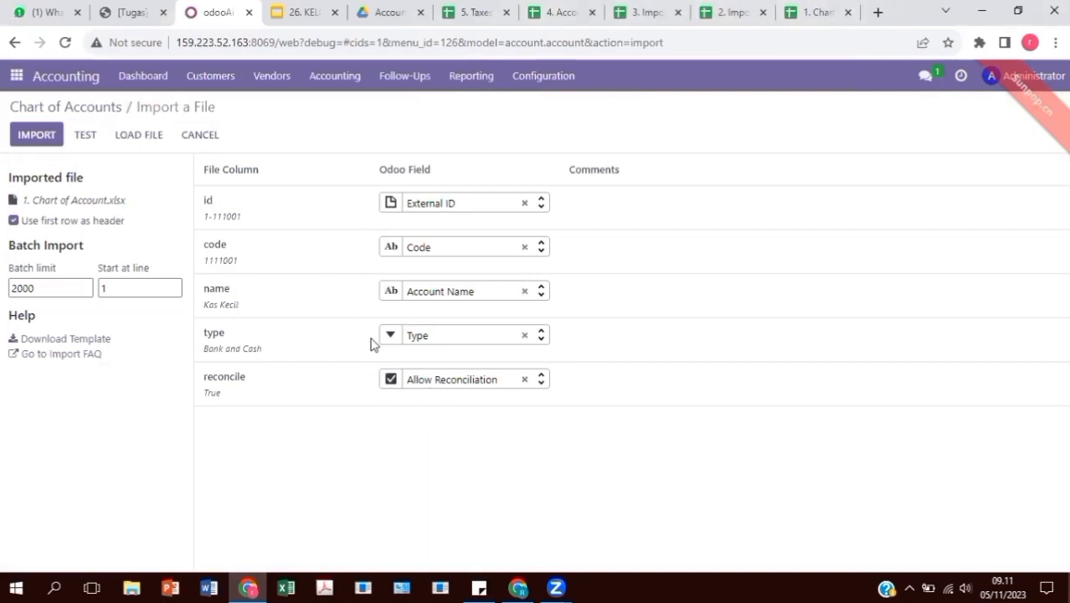
Test and import the chart of accounts, adding 190 records for 232 accounts total
left_click(84, 135)
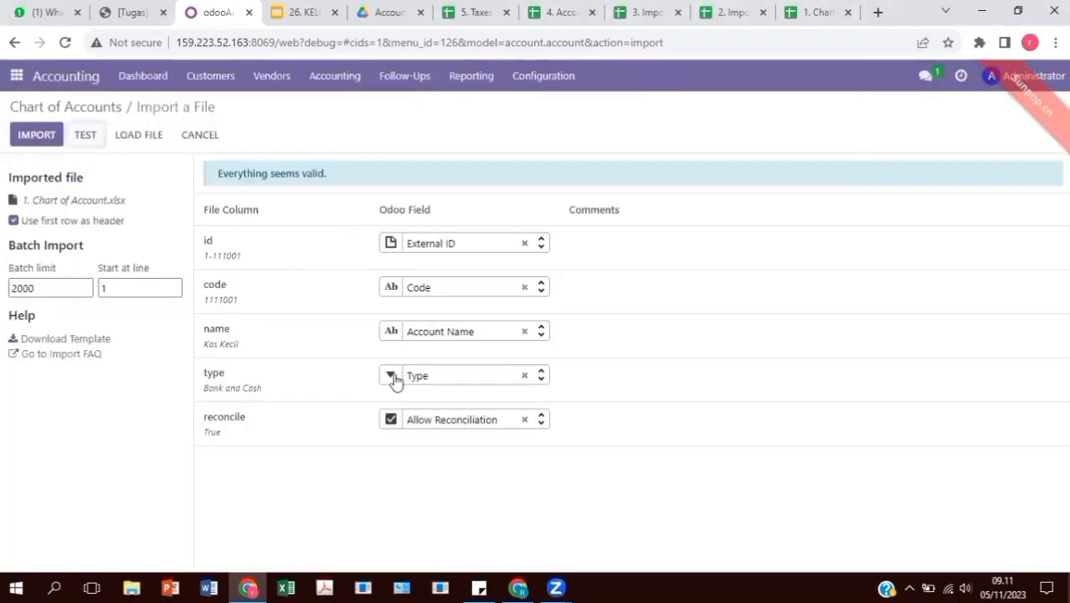
left_click(39, 141)
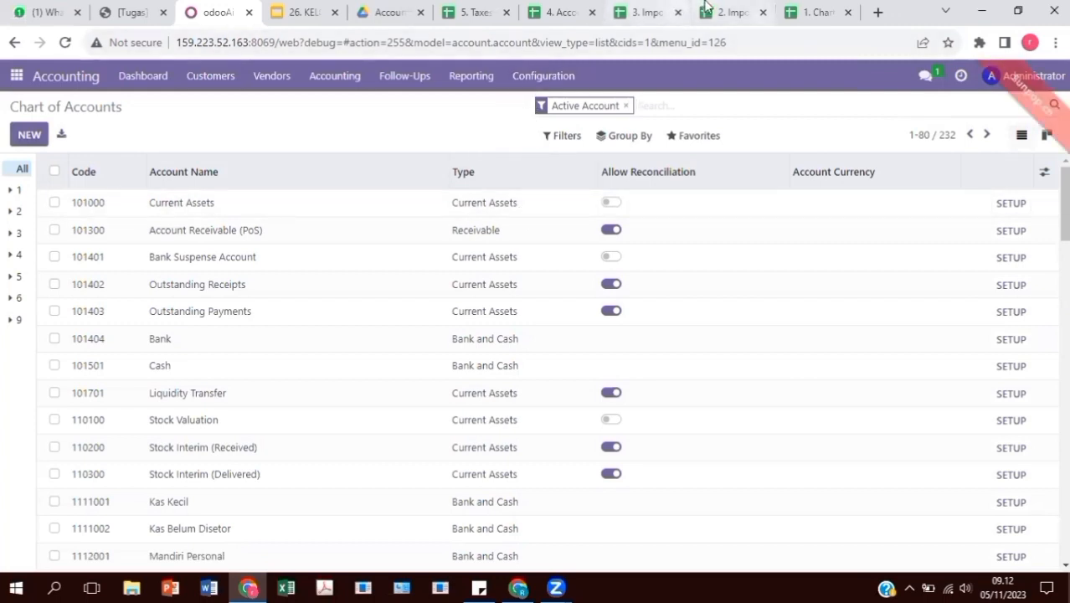
left_click(17, 74)
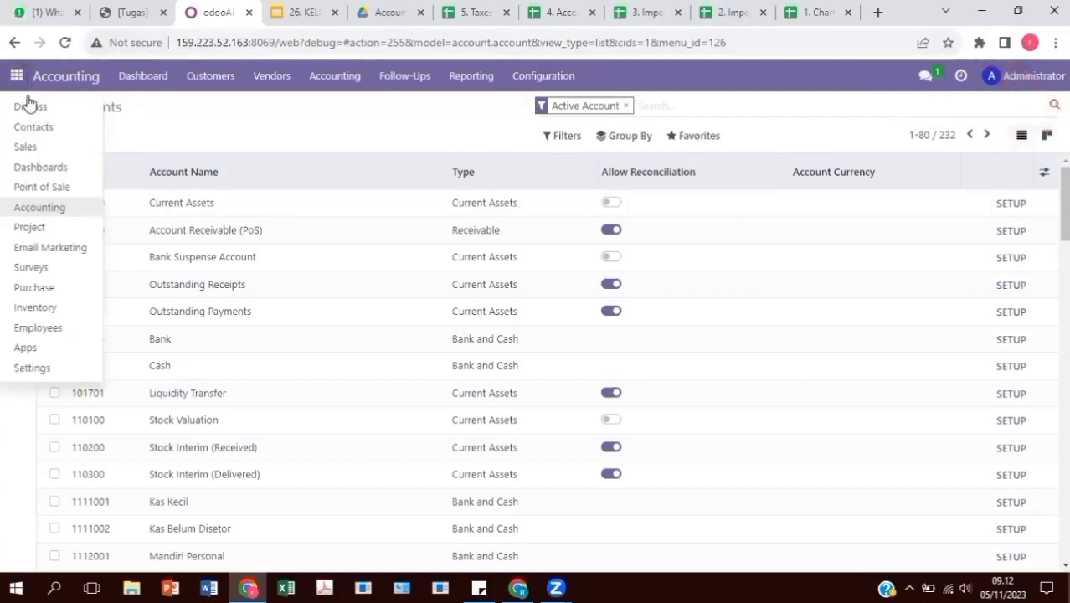
Start a records import on Contacts' Banks list and load 2. Impor Bank.xlsx
left_click(45, 129)
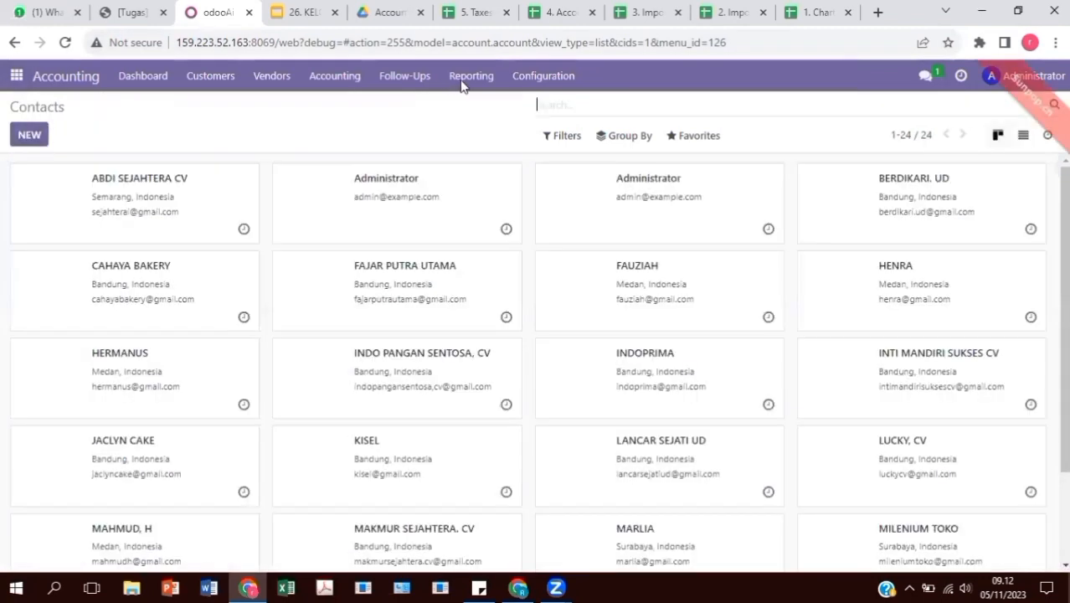
left_click(182, 79)
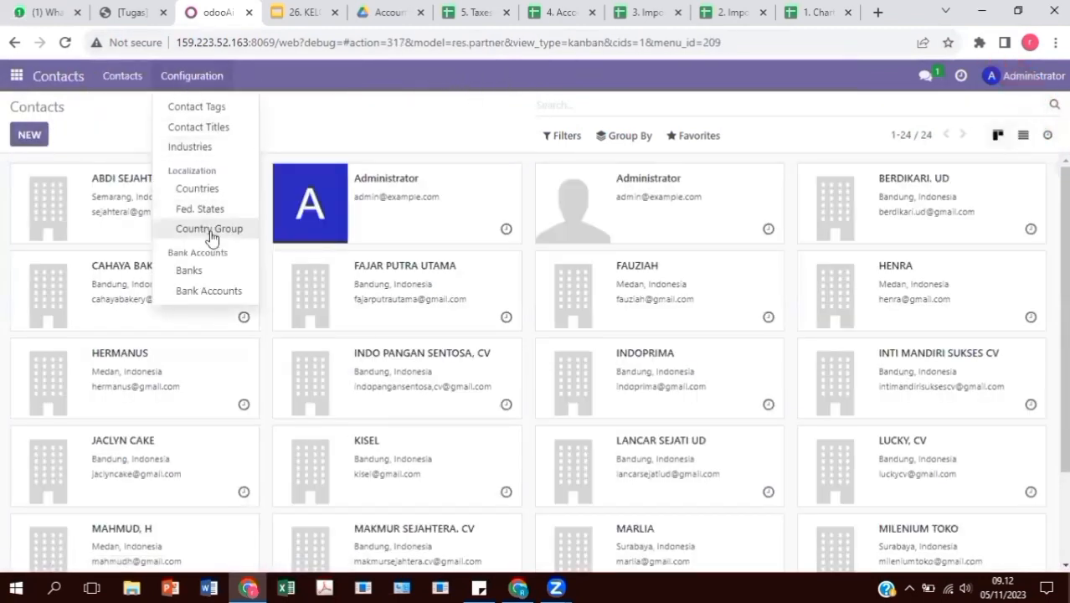
left_click(211, 273)
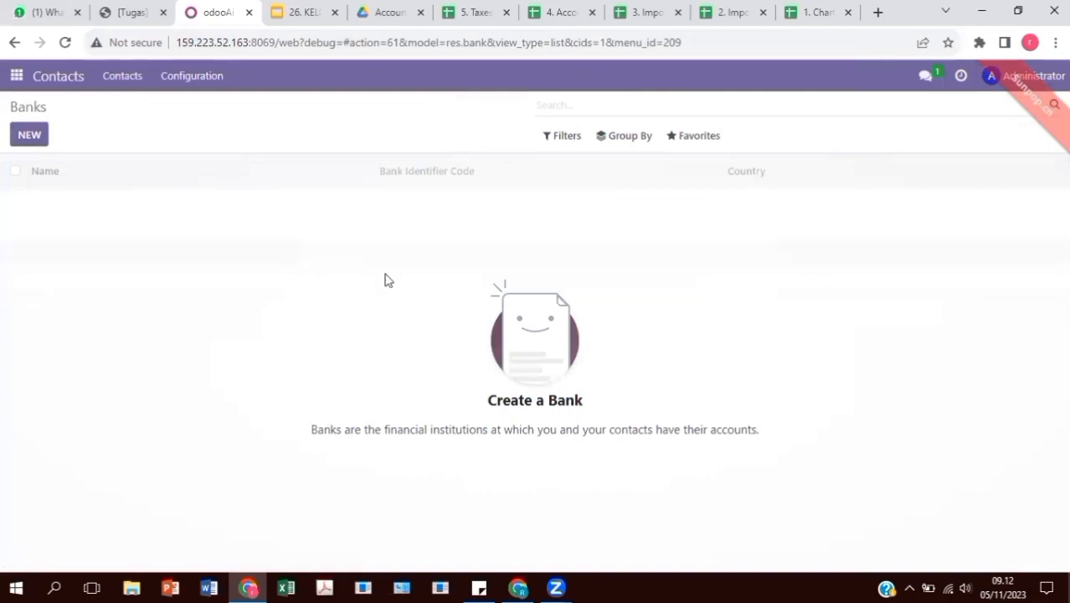
left_click(683, 142)
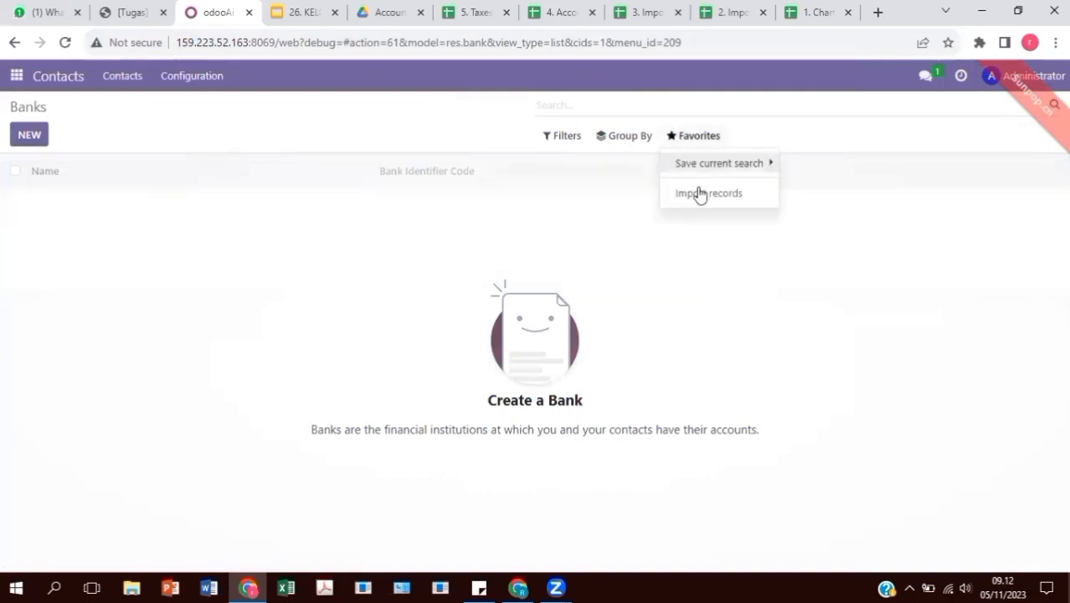
left_click(702, 194)
left_click(39, 140)
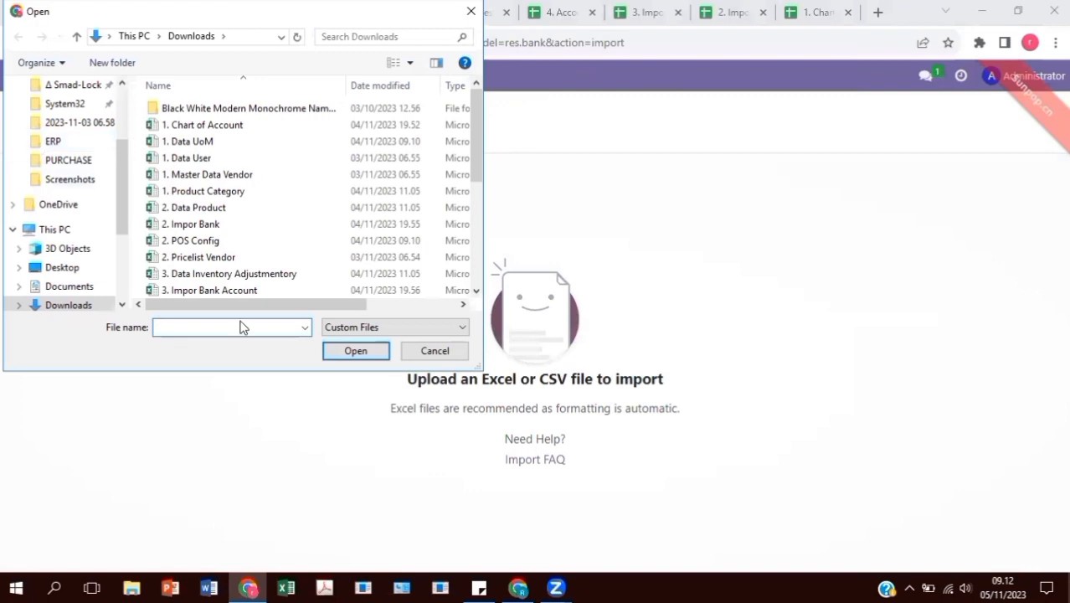
left_click(253, 225)
left_click(332, 353)
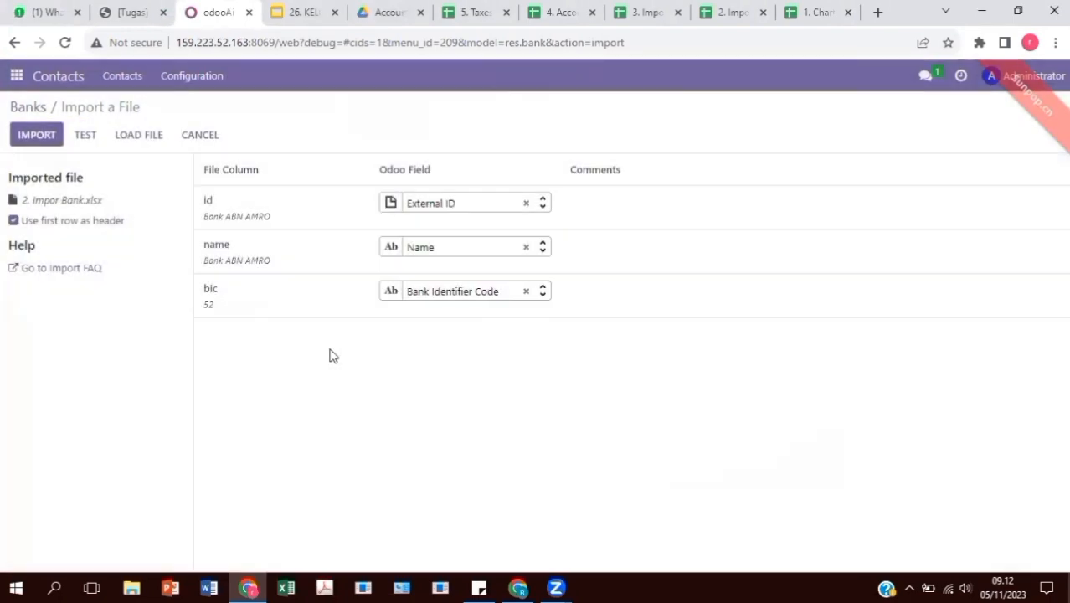
Leave the id column unmapped, retest, and import the 68 banks
left_click(86, 136)
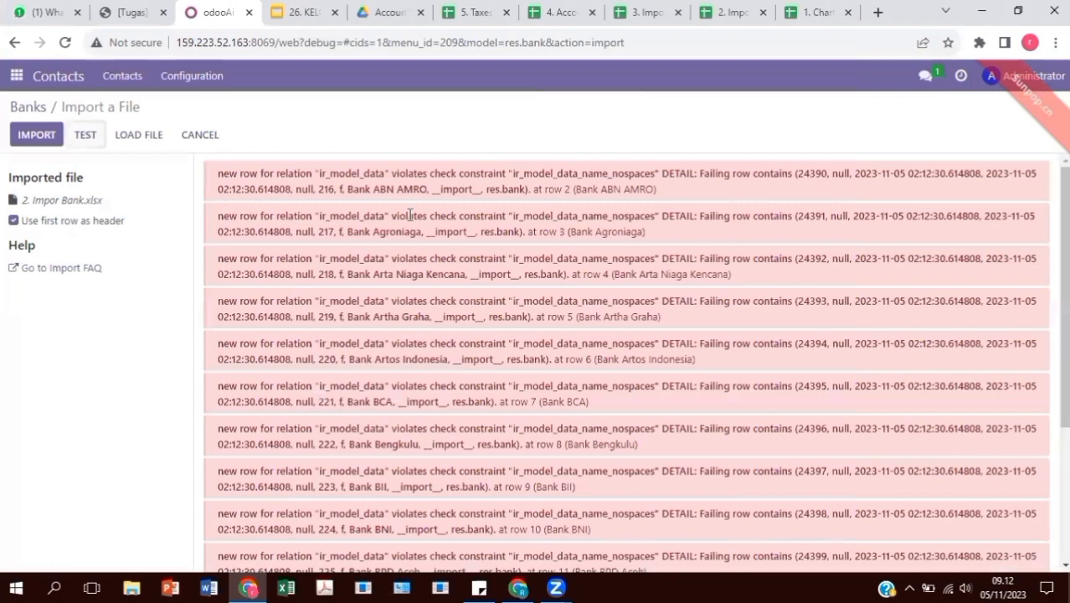
scroll(579, 297, "down", 3)
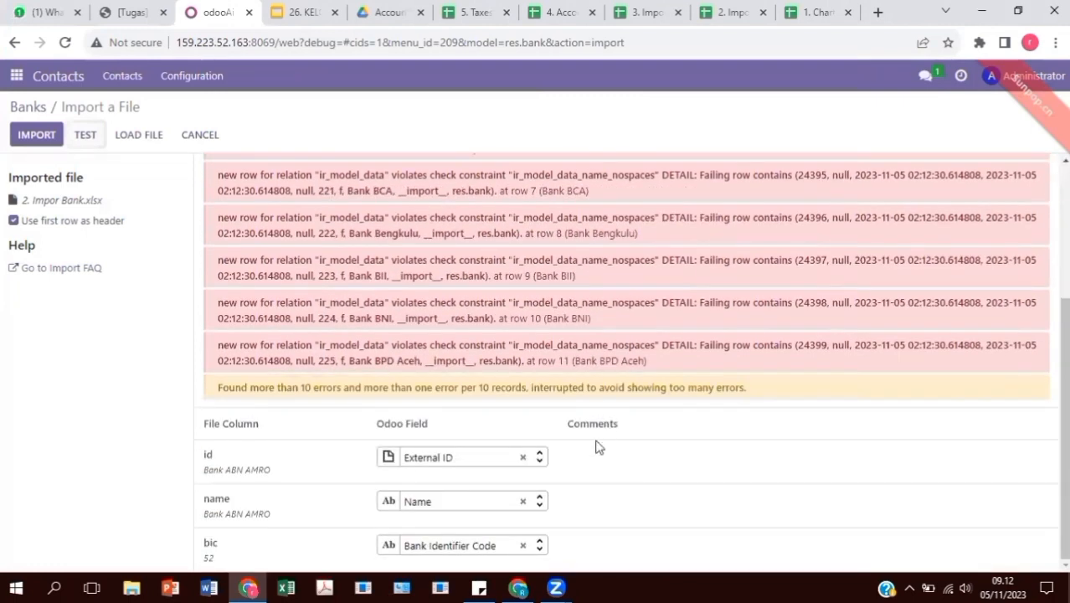
left_click(523, 459)
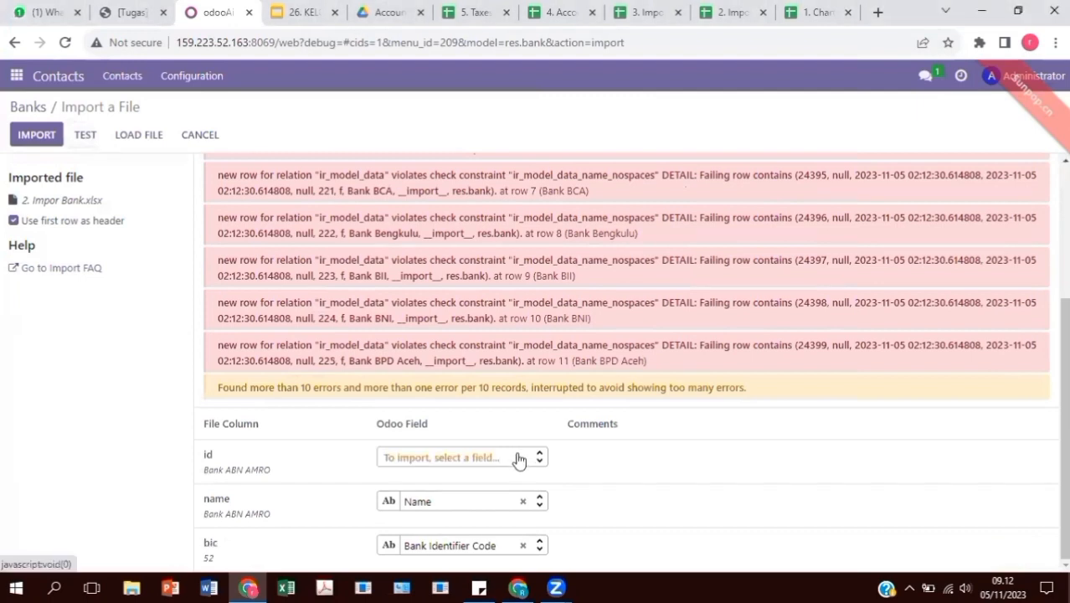
left_click(84, 136)
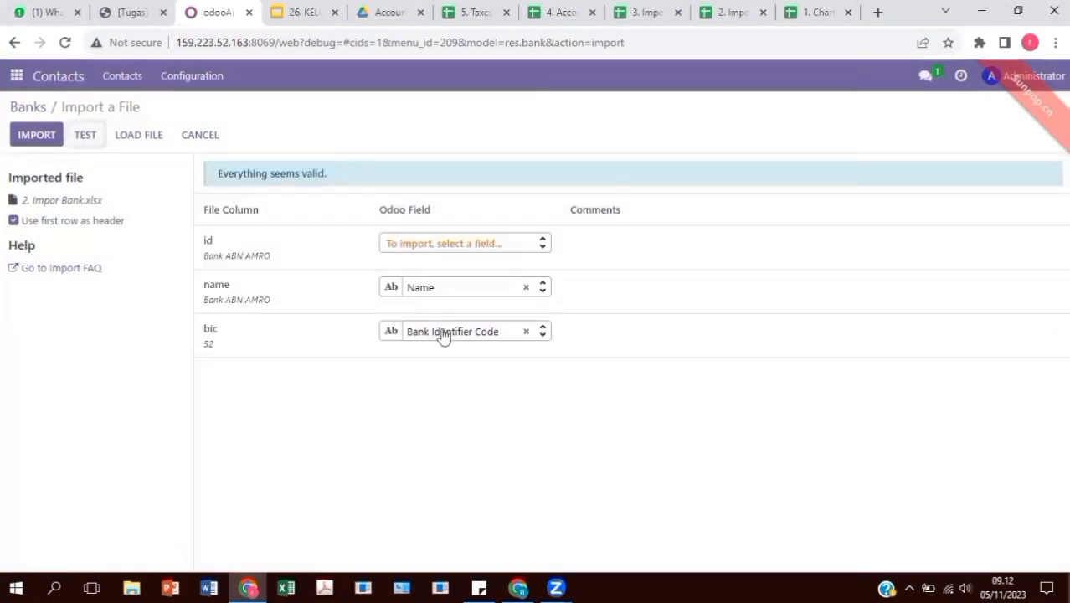
left_click(37, 135)
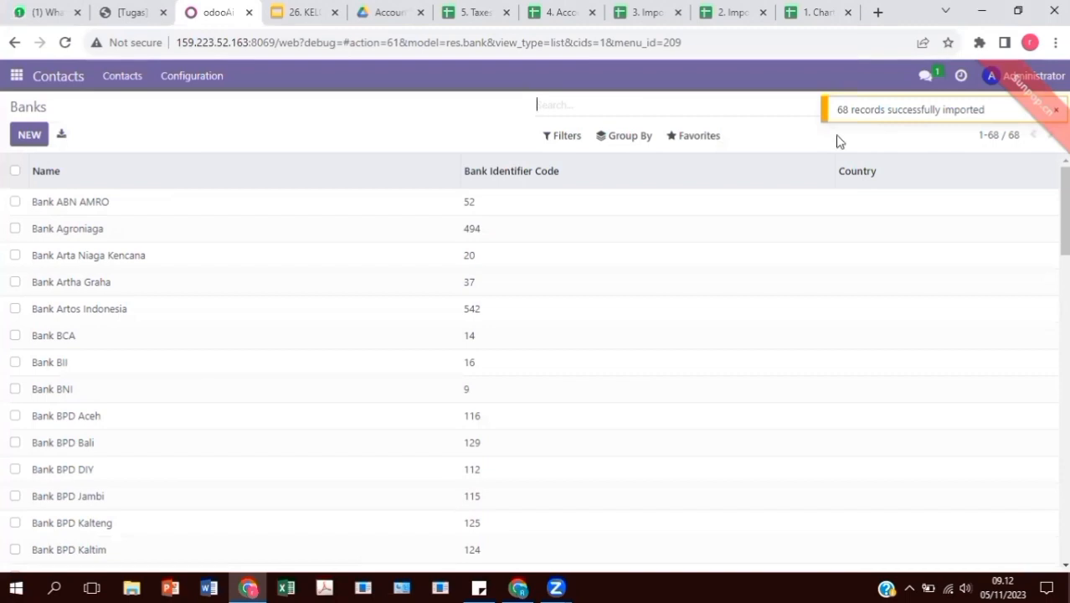
scroll(633, 296, "down", 12)
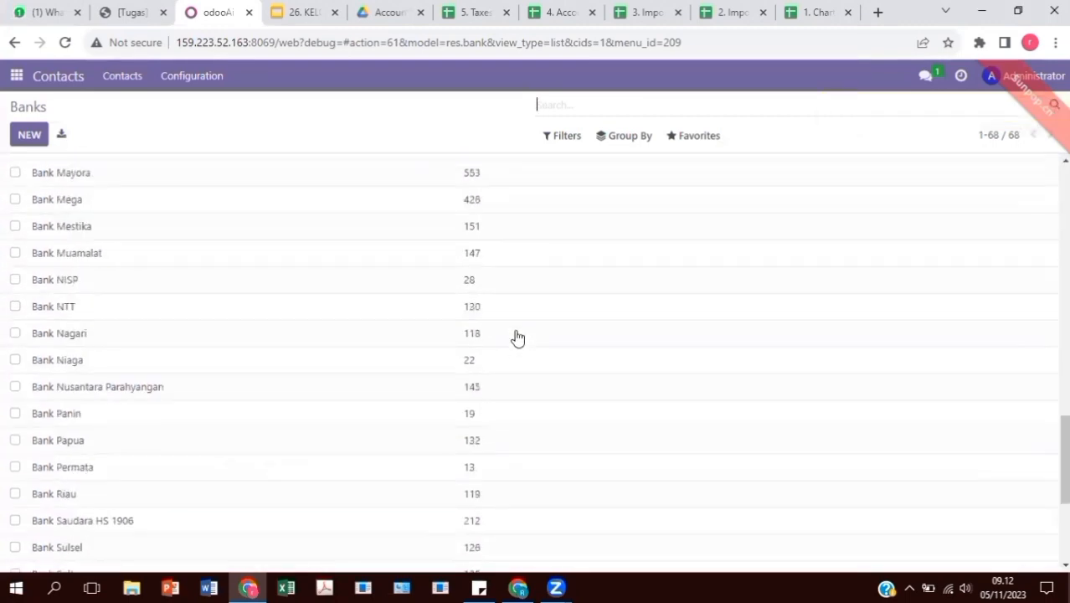
scroll(514, 337, "up", 11)
scroll(520, 333, "up", 1)
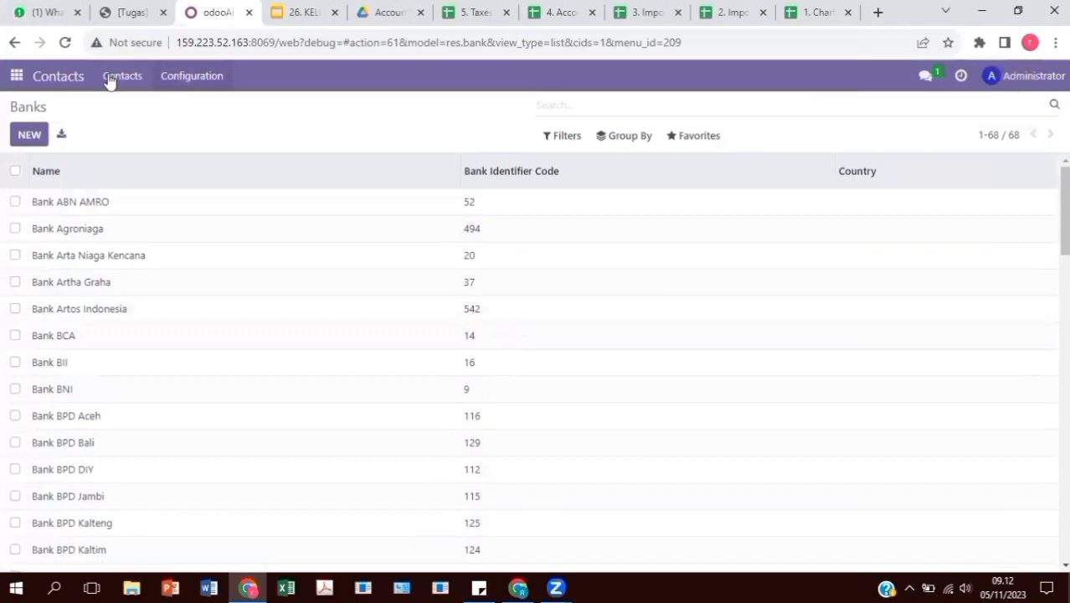
left_click(192, 76)
On the Bank Accounts list, load 3. Impor Bank Account.xlsx for import
left_click(233, 289)
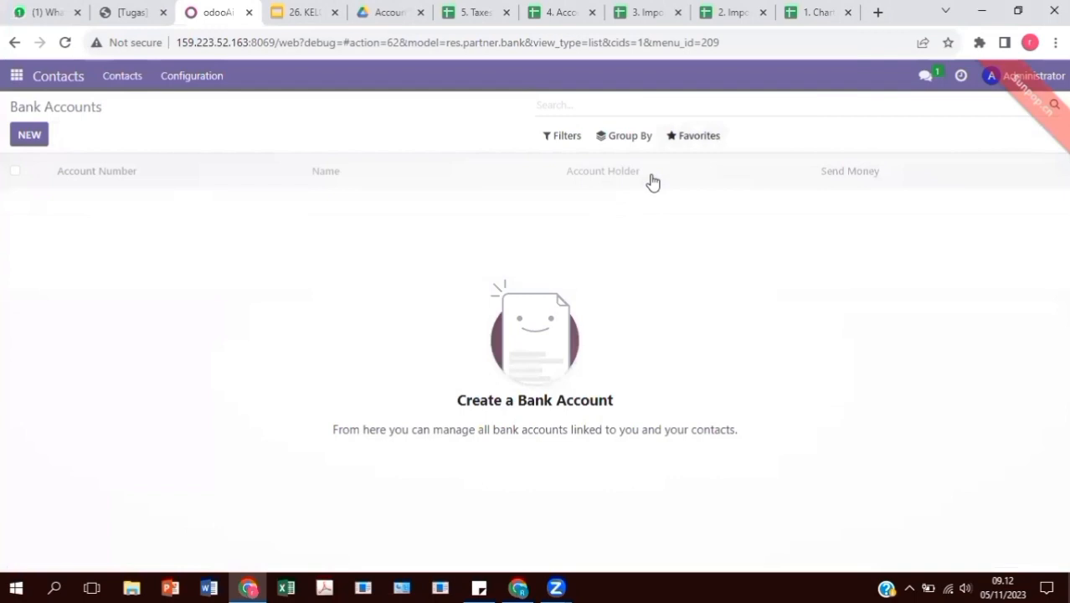
left_click(58, 138)
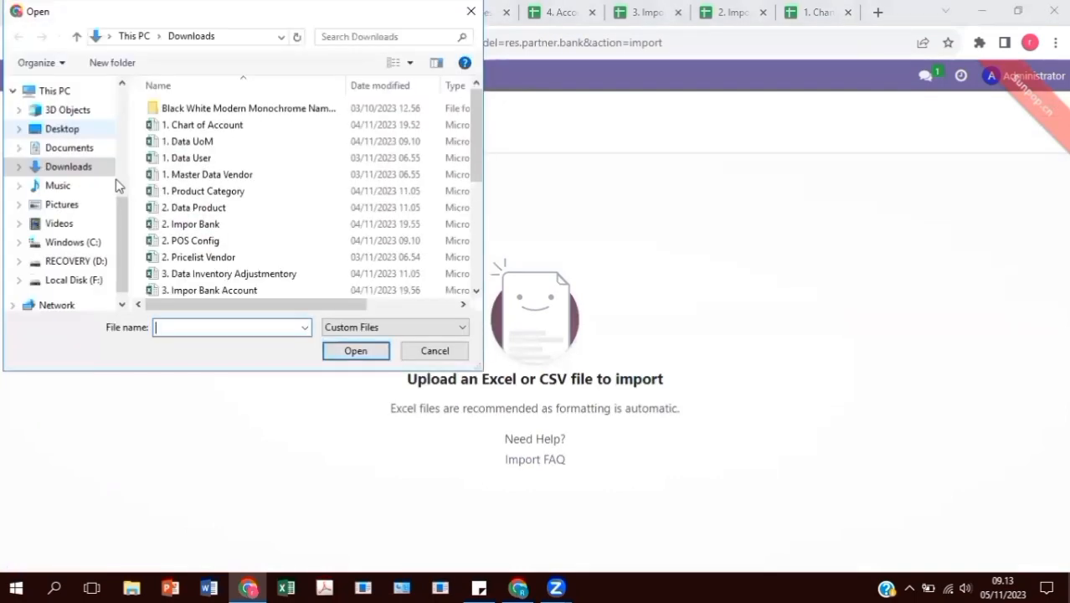
scroll(239, 237, "down", 2)
left_click(251, 207)
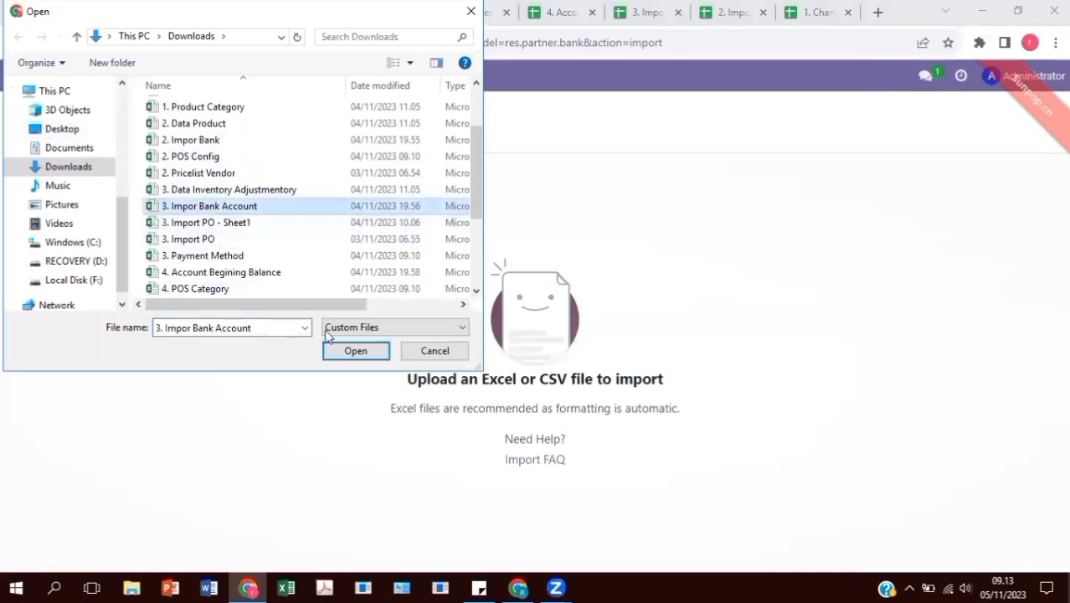
left_click(353, 350)
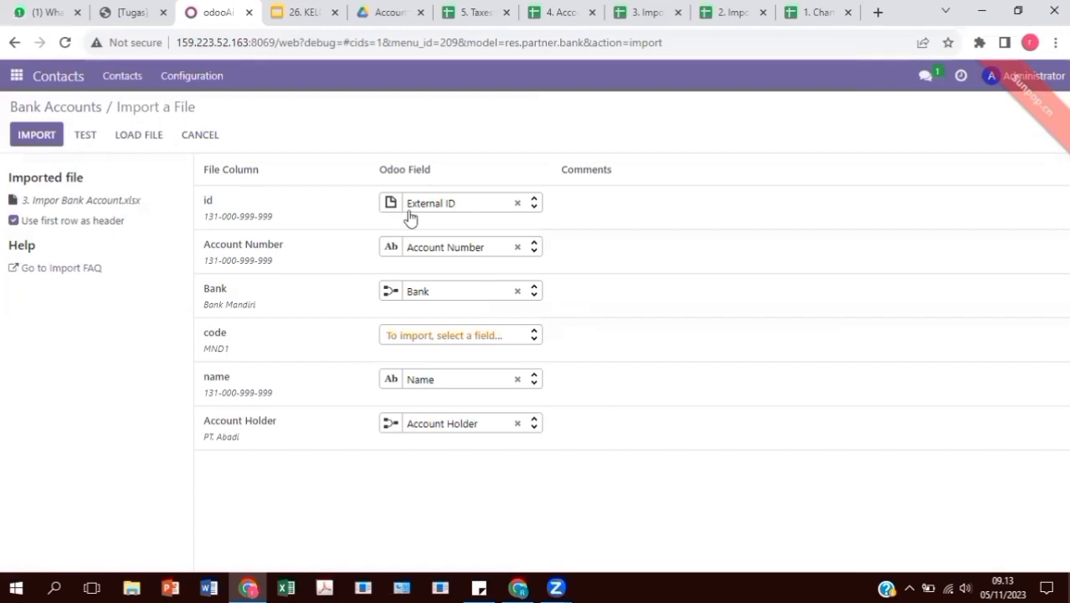
Map the code column to Bank Identifier Code, test, and import the 5 bank accounts
left_click(409, 339)
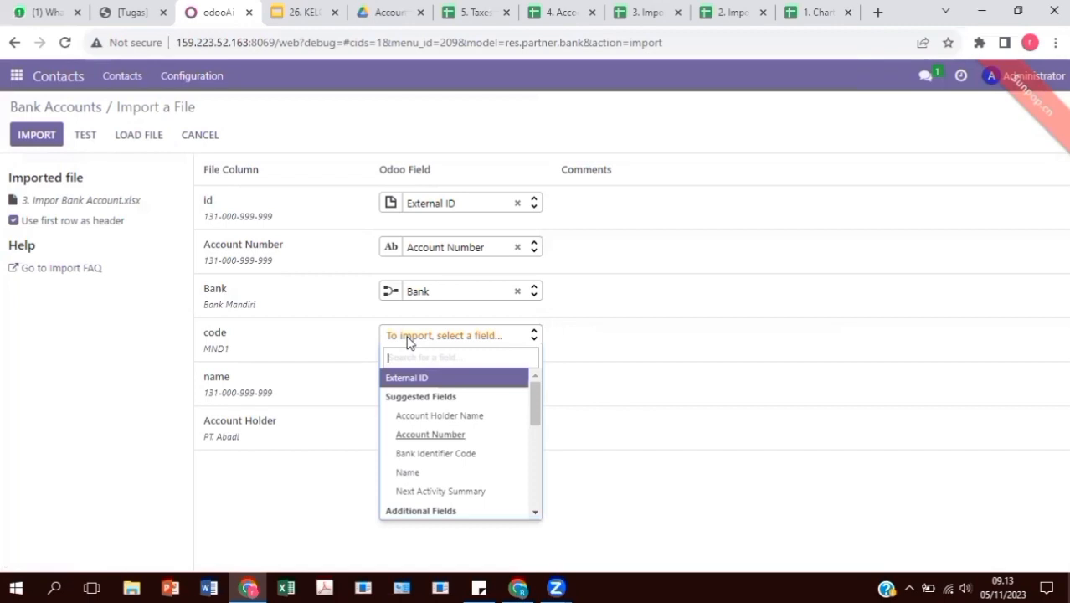
type("code")
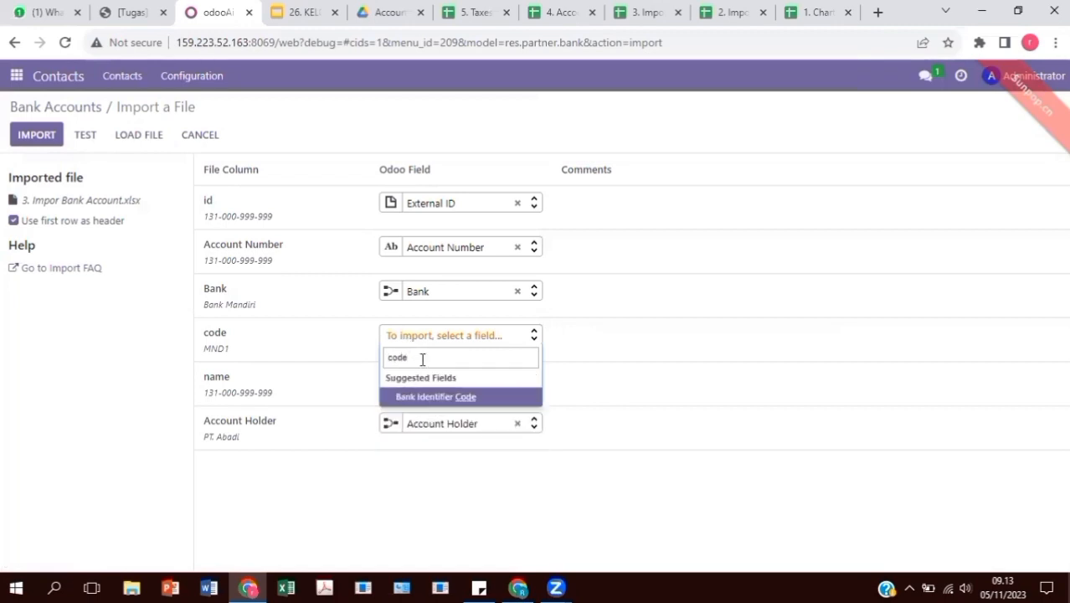
left_click(452, 396)
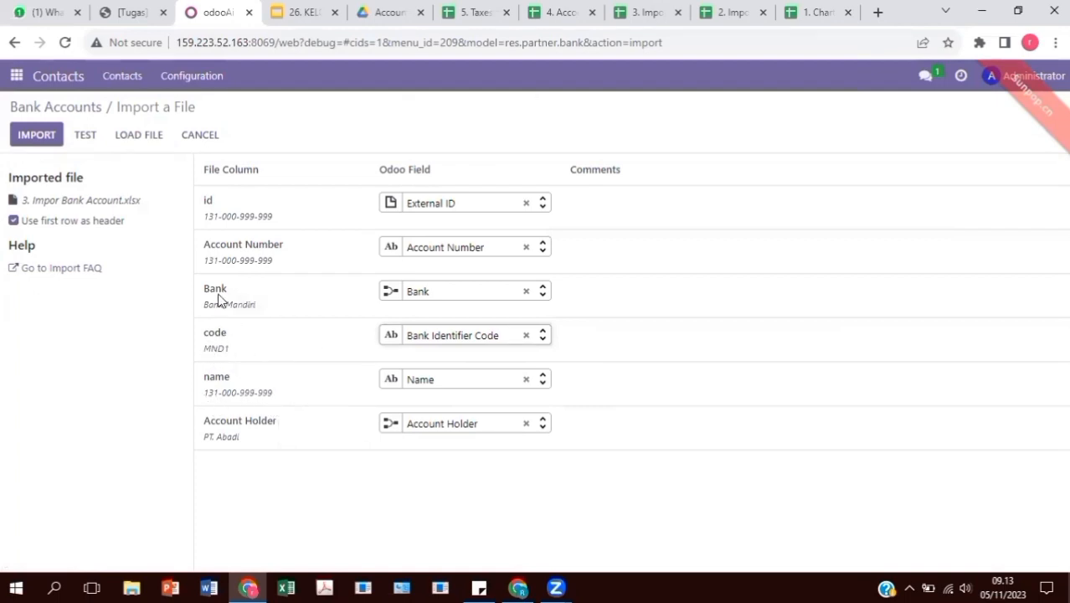
left_click(85, 144)
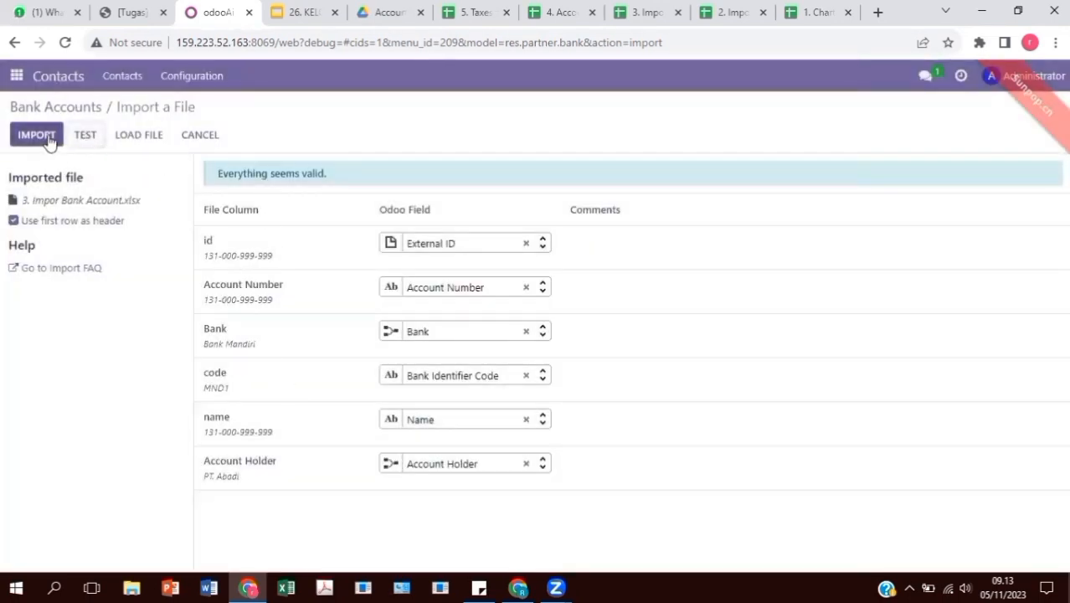
left_click(48, 139)
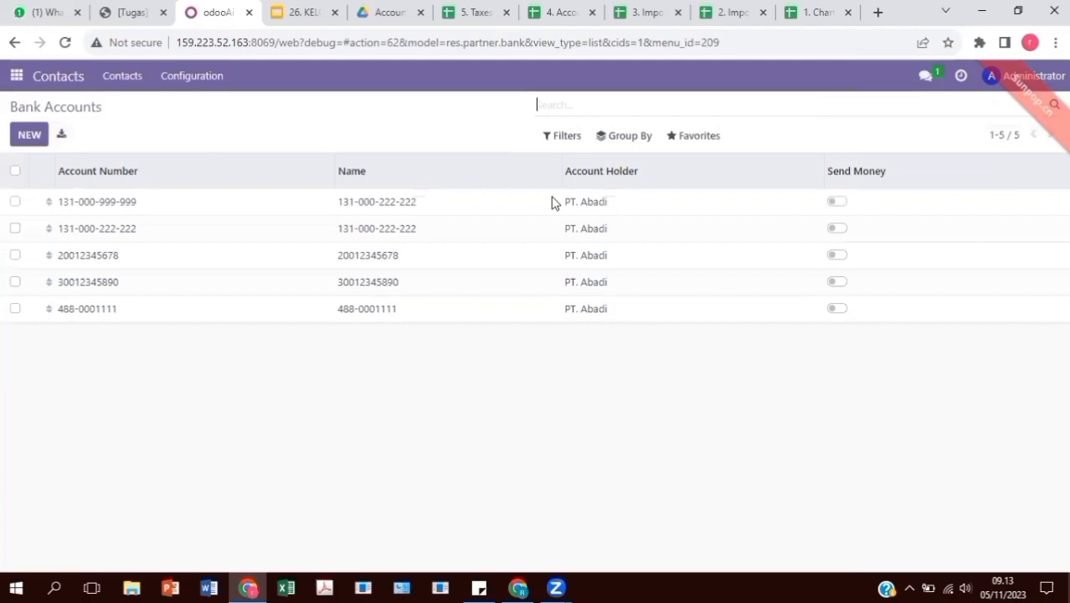
left_click(17, 77)
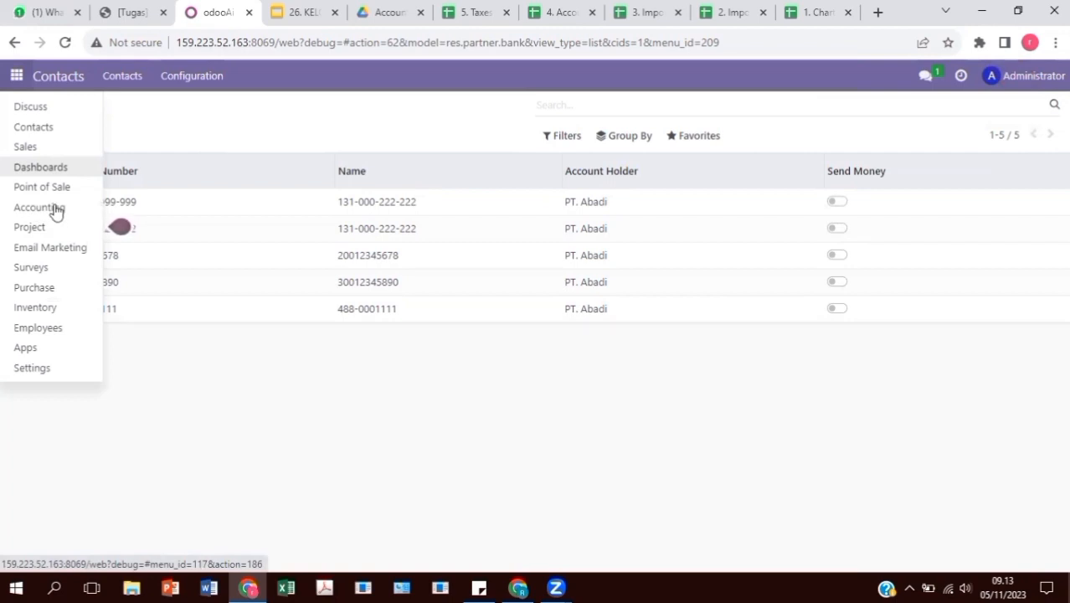
Start a Journal Entries import and load the 4. Account Begining Balance spreadsheet
left_click(55, 209)
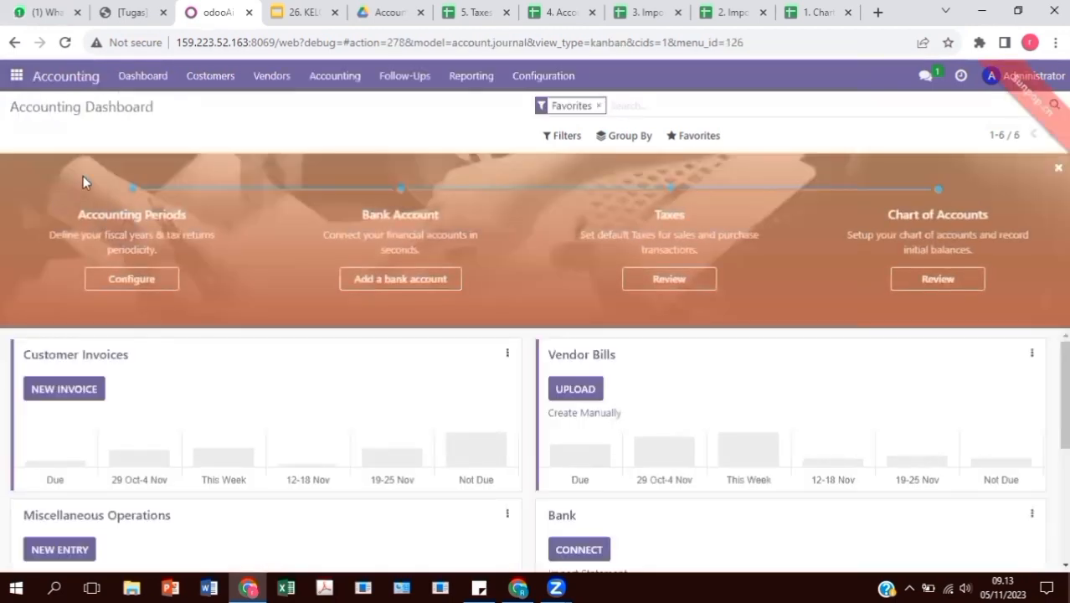
key("Down")
key("Return")
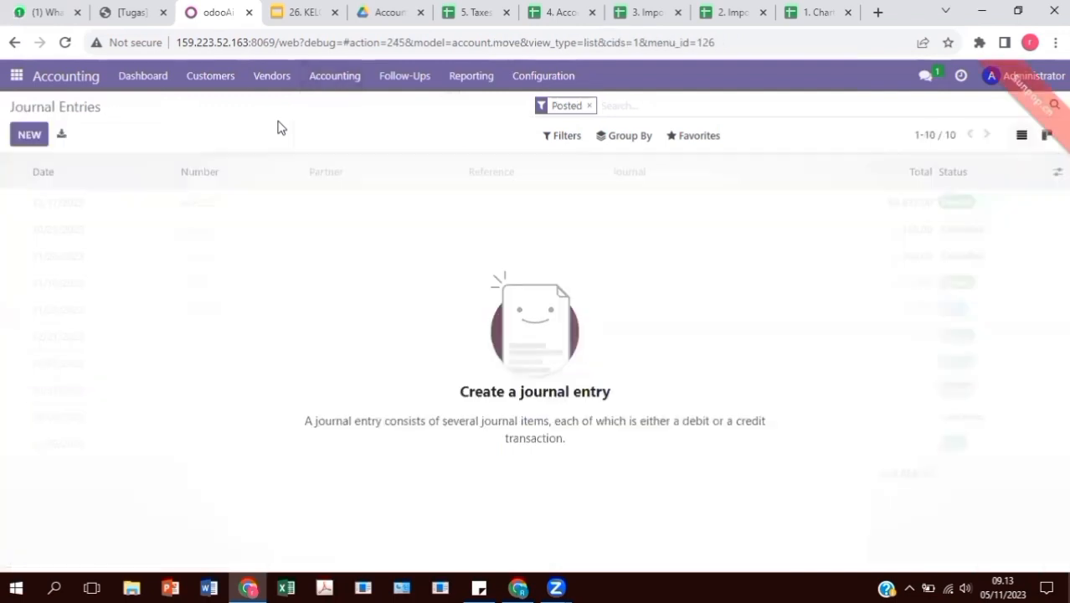
left_click(683, 139)
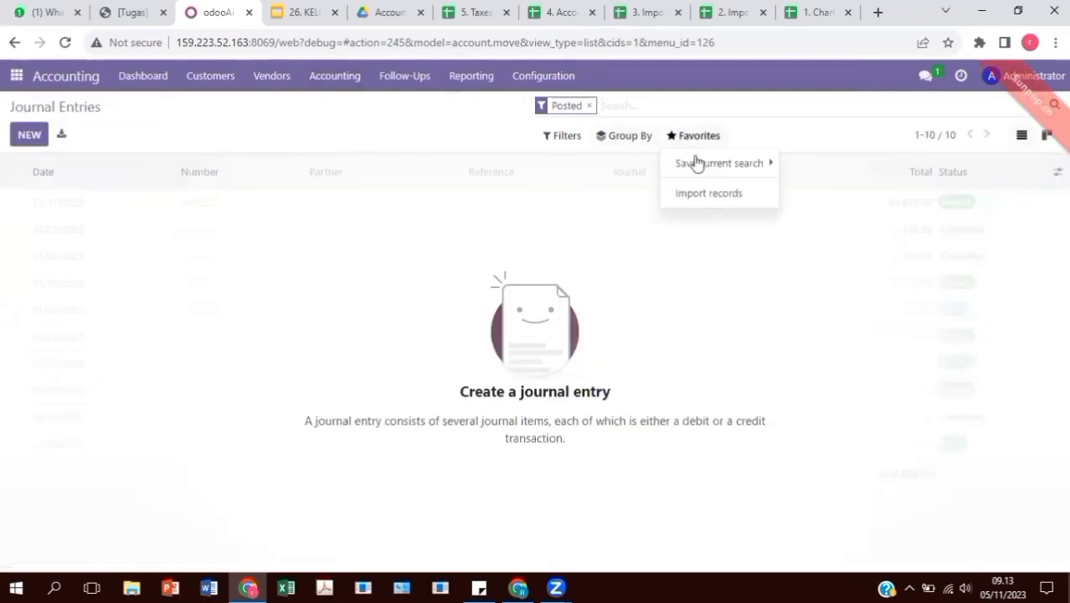
left_click(710, 196)
left_click(18, 138)
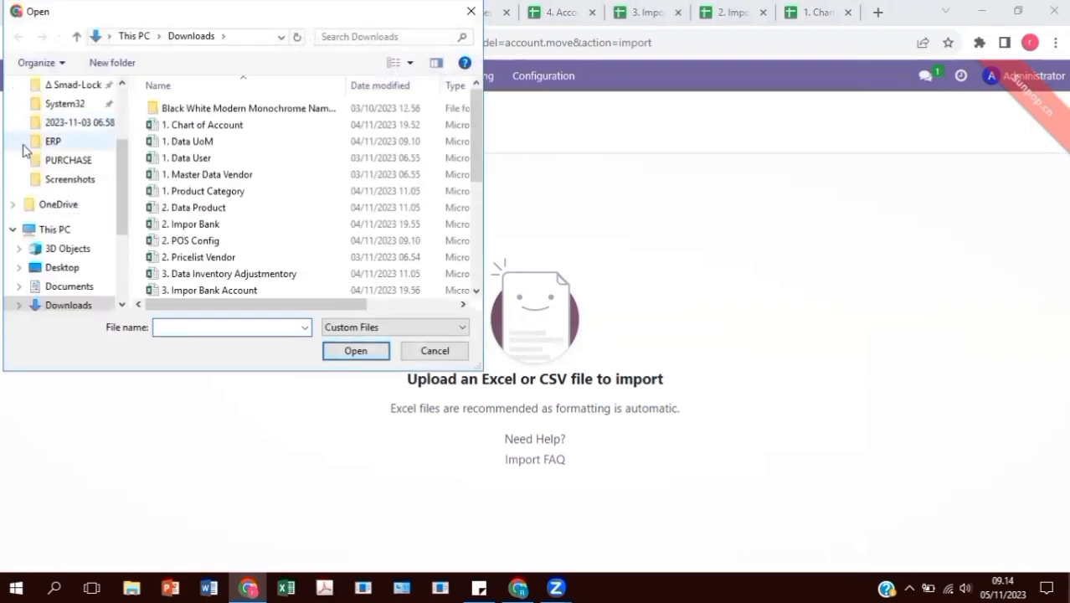
scroll(269, 206, "down", 3)
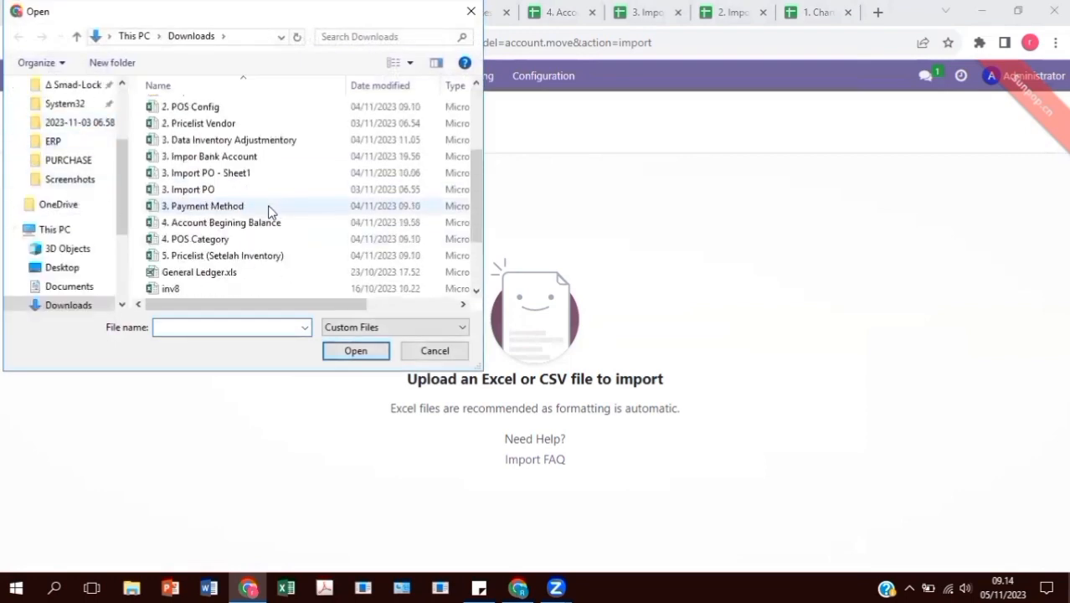
left_click(284, 226)
left_click(353, 350)
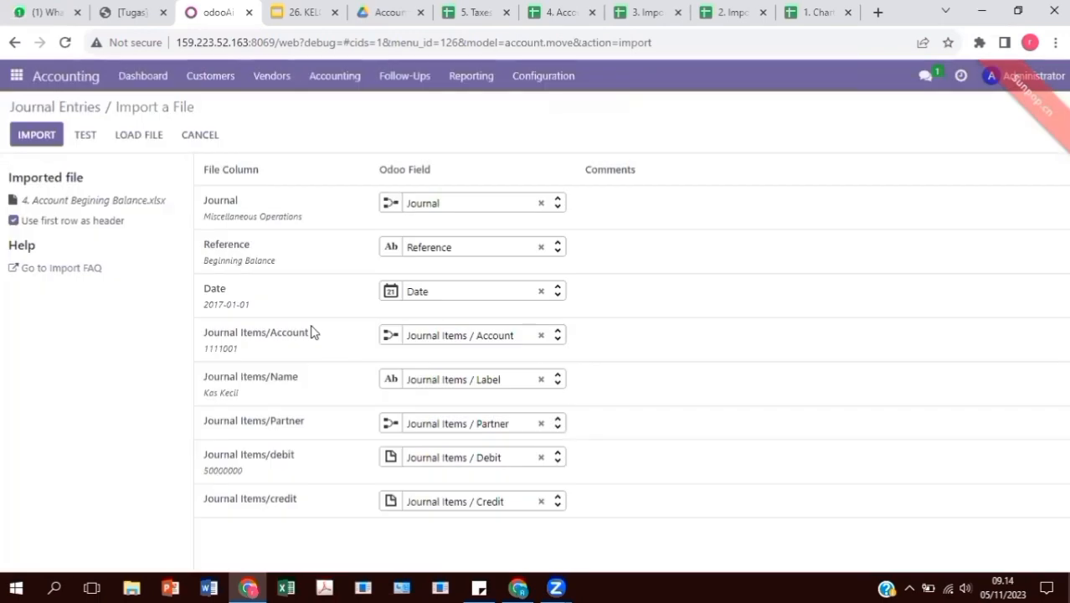
Test and import the Beginning Balance entry, then drop the Posted filter to see it in Draft
left_click(85, 135)
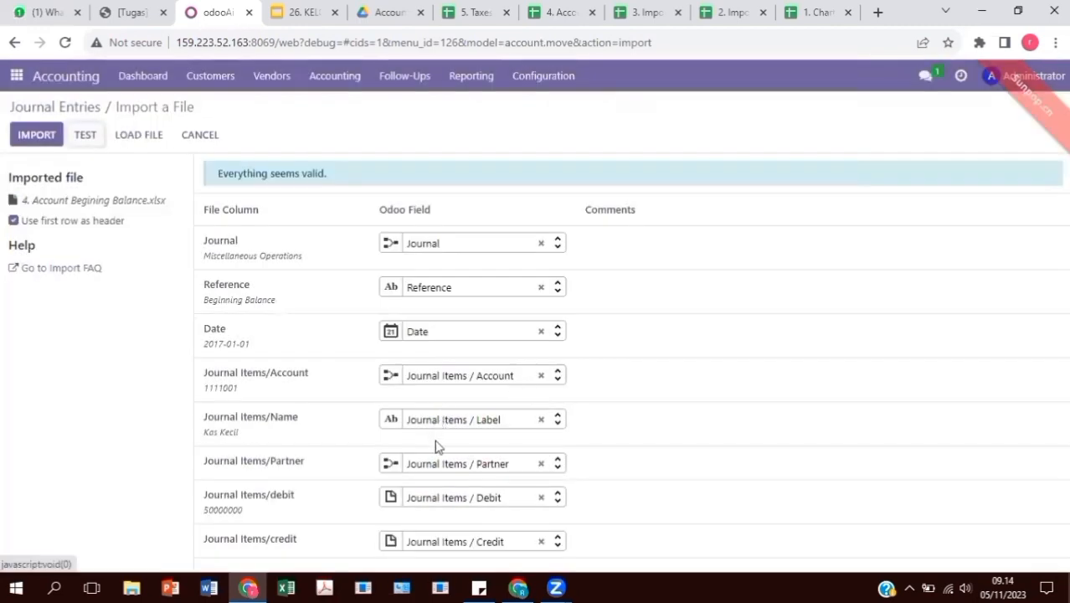
left_click(31, 136)
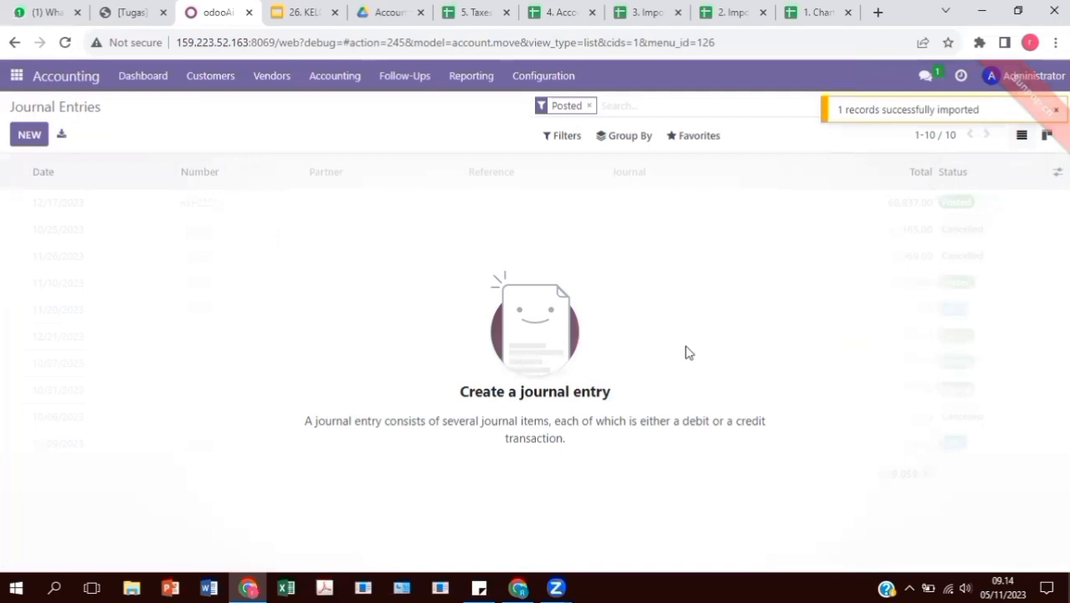
left_click(589, 105)
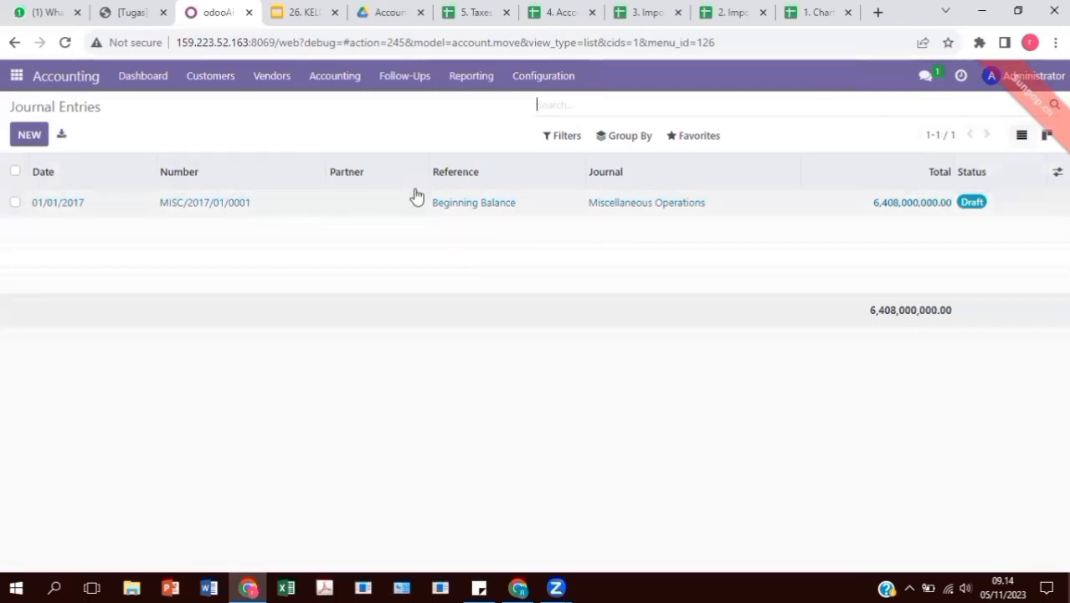
Go to Accounting's Taxes list and start a records import
left_click(523, 81)
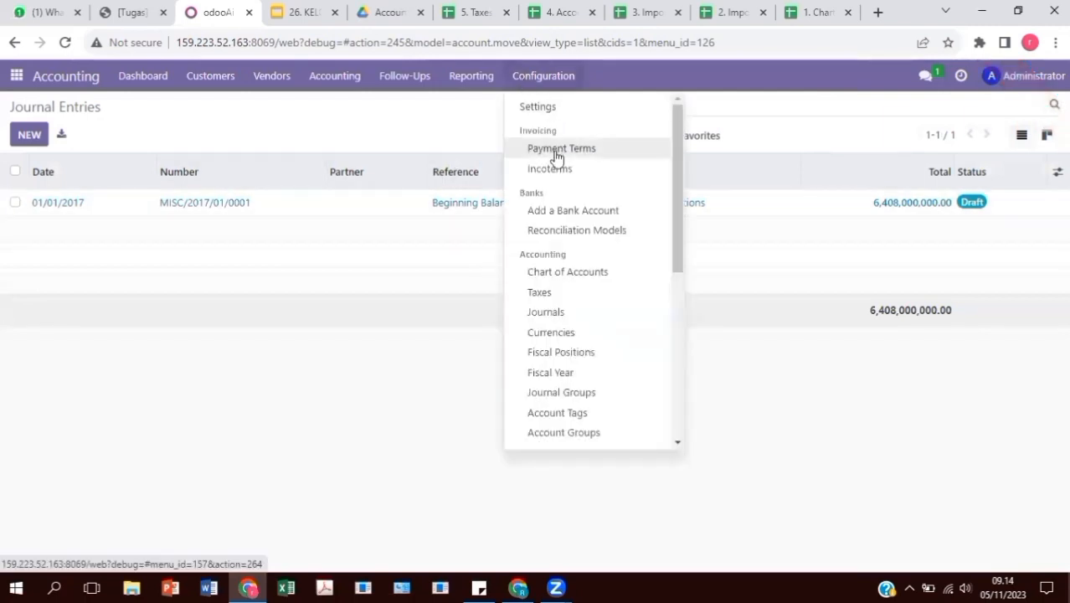
left_click(551, 294)
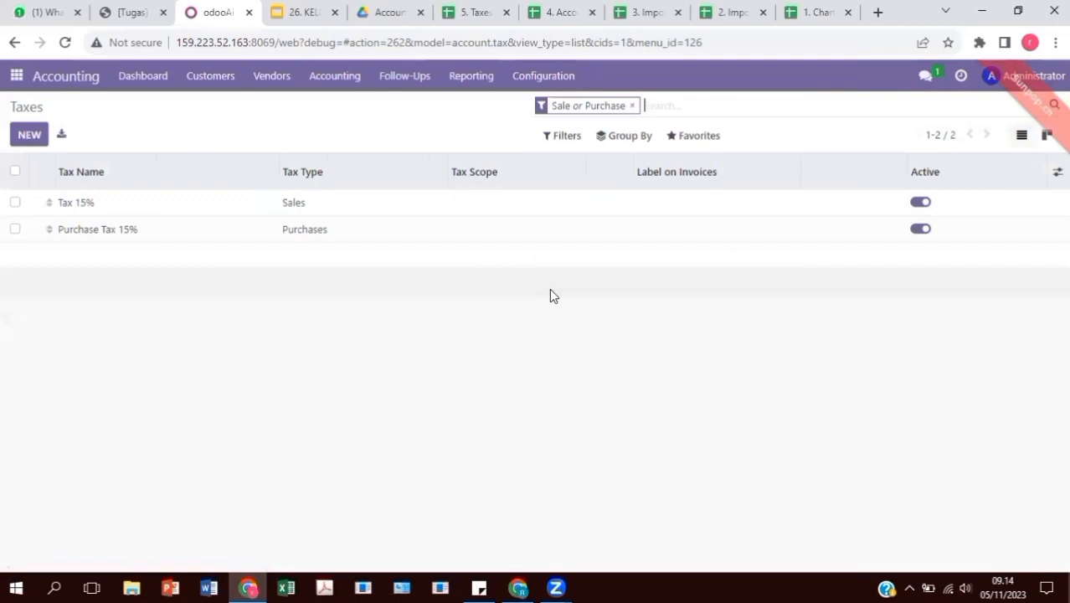
left_click(716, 136)
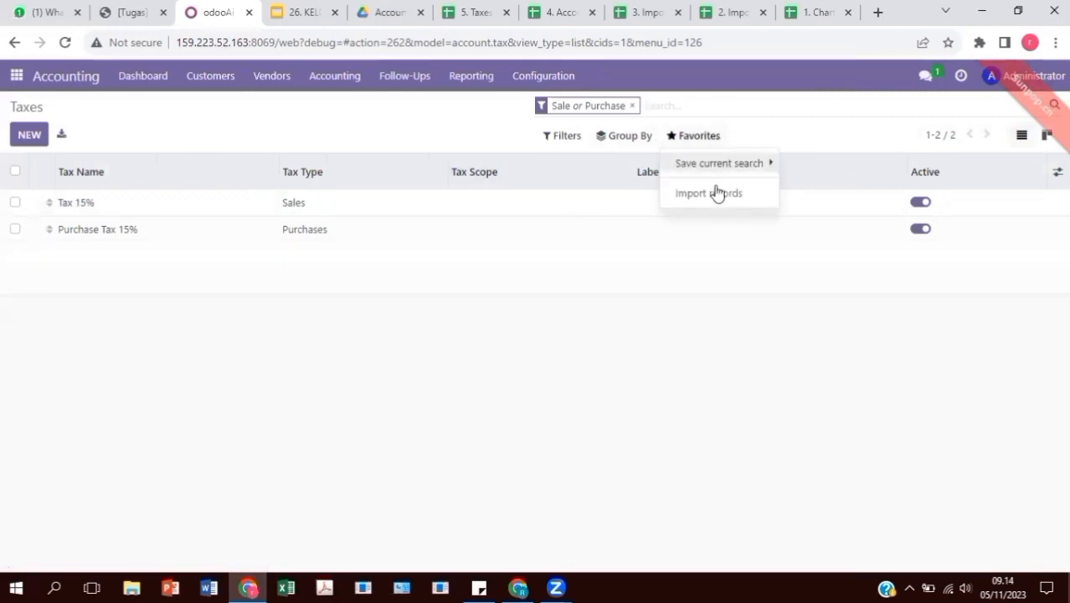
left_click(716, 192)
Upload the 5. Taxes spreadsheet, test it, and import the tax records
left_click(50, 135)
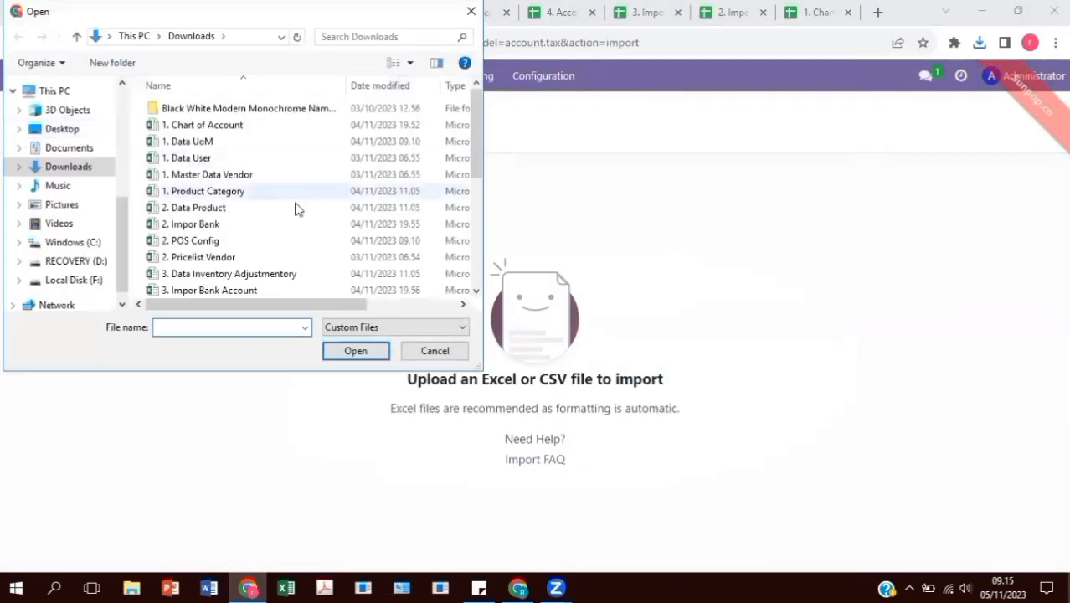
scroll(297, 208, "down", 3)
left_click(264, 274)
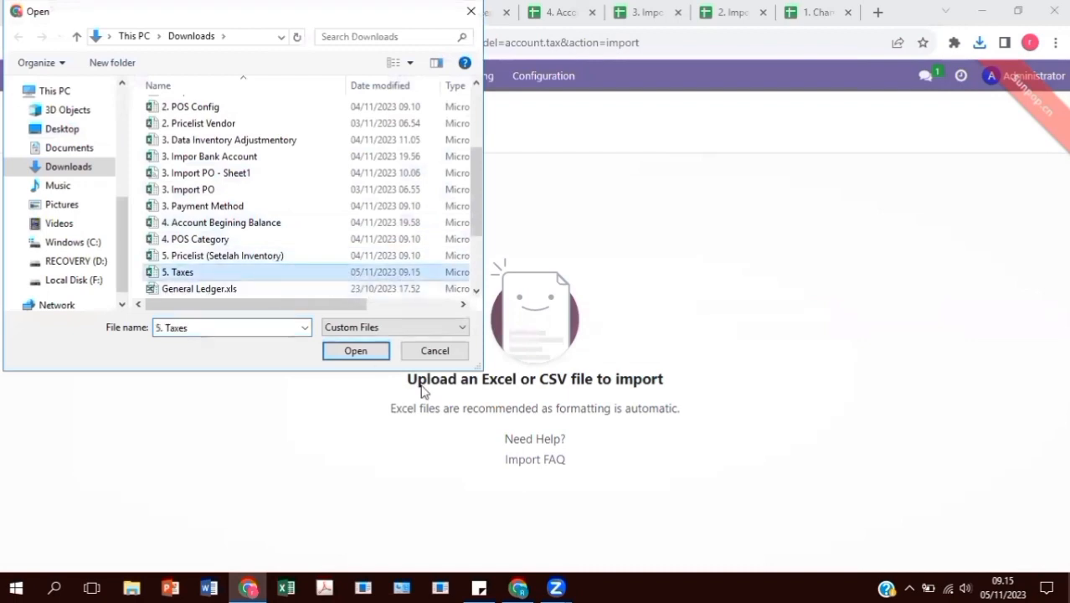
left_click(355, 350)
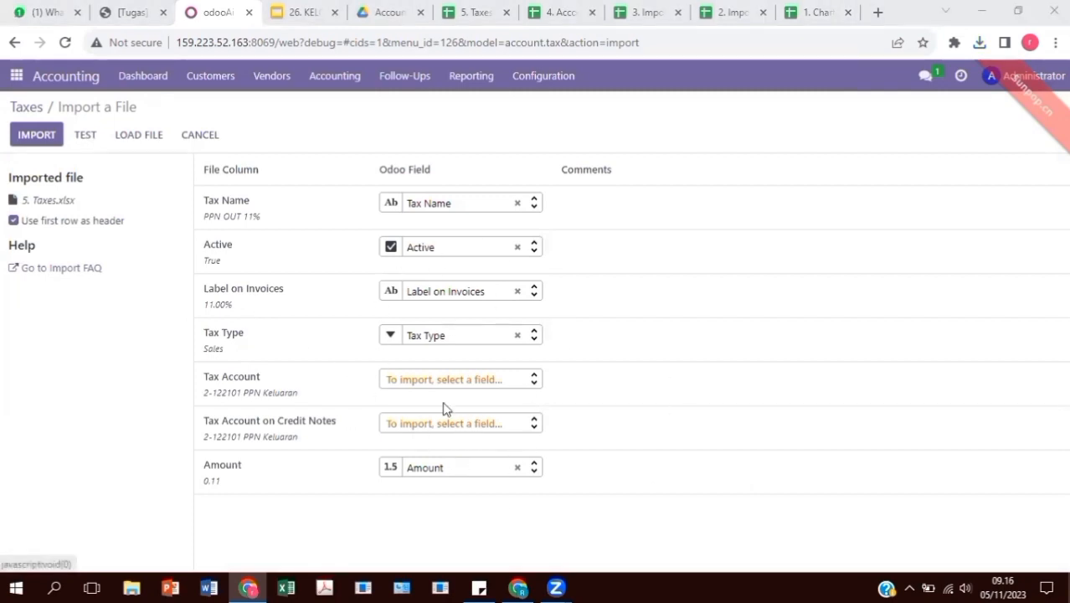
left_click(84, 134)
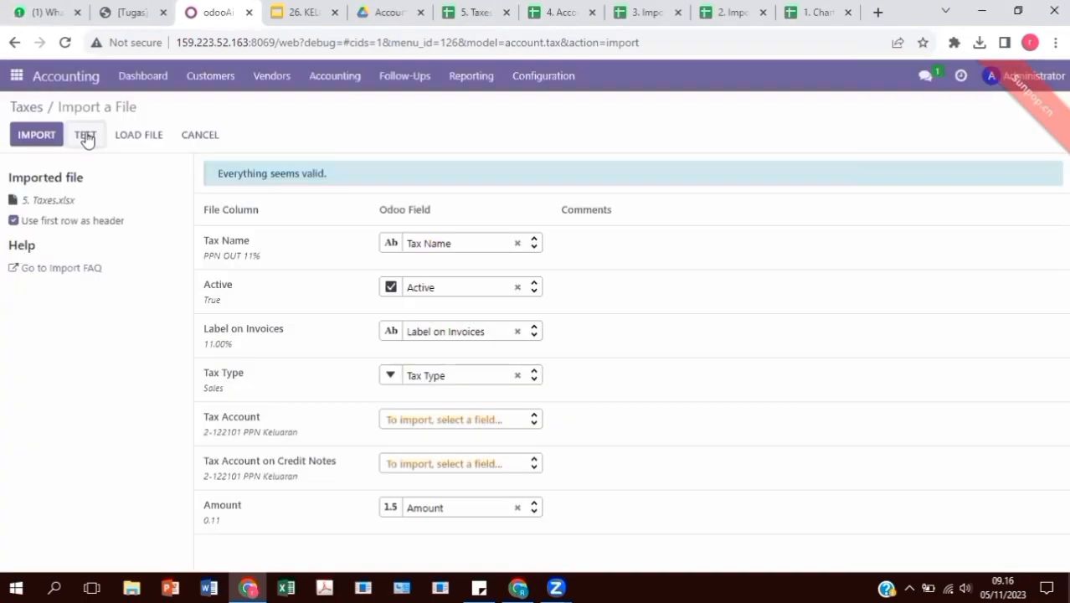
left_click(41, 134)
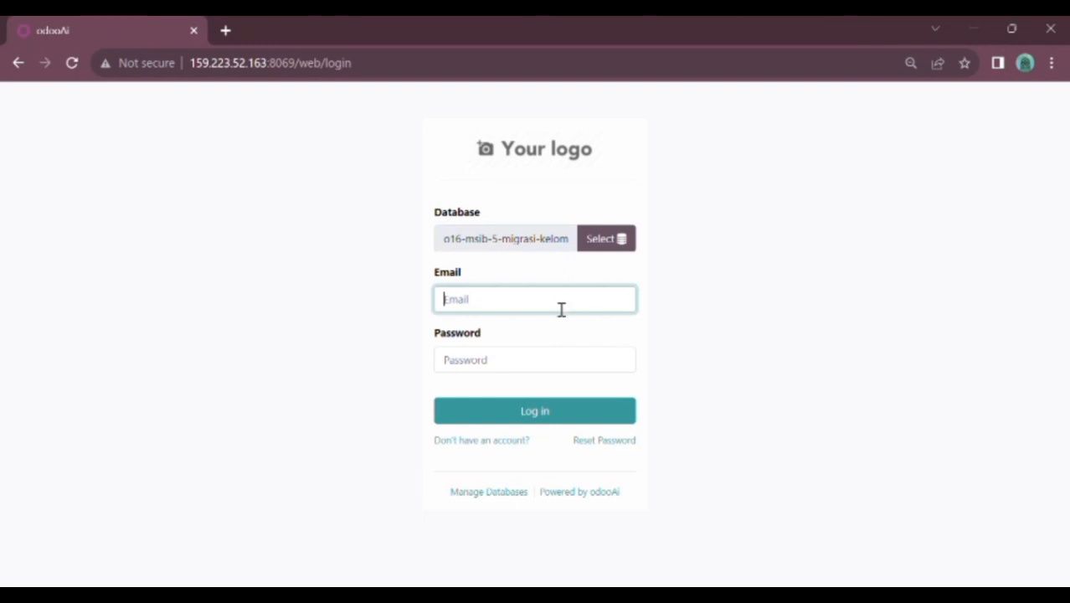
Log back in as the administrator with the account password and open the Inventory overview
type("admin")
left_click(533, 363)
type("a")
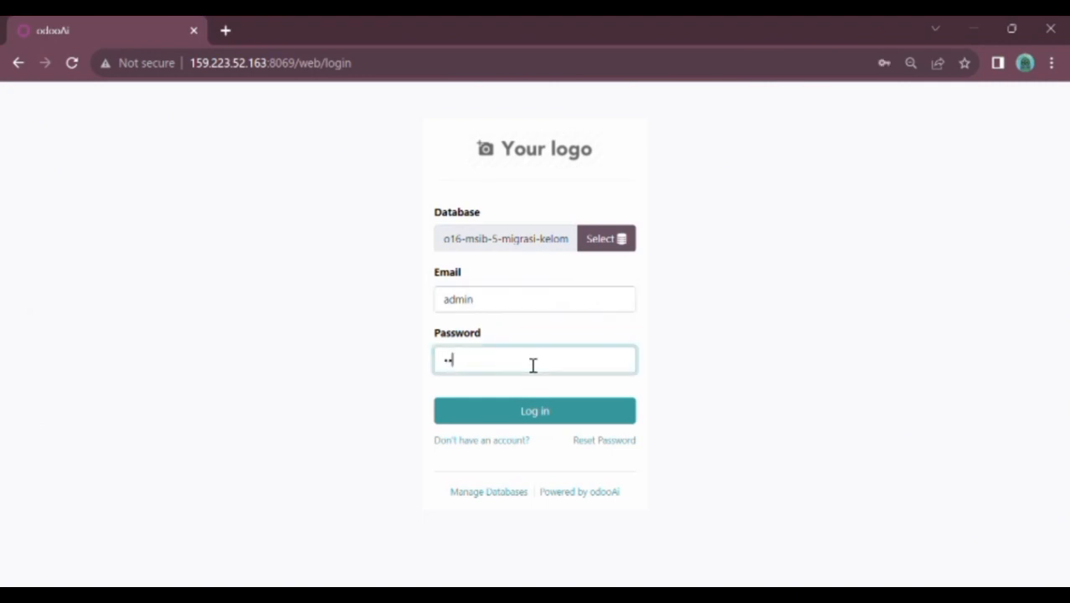
left_click(513, 419)
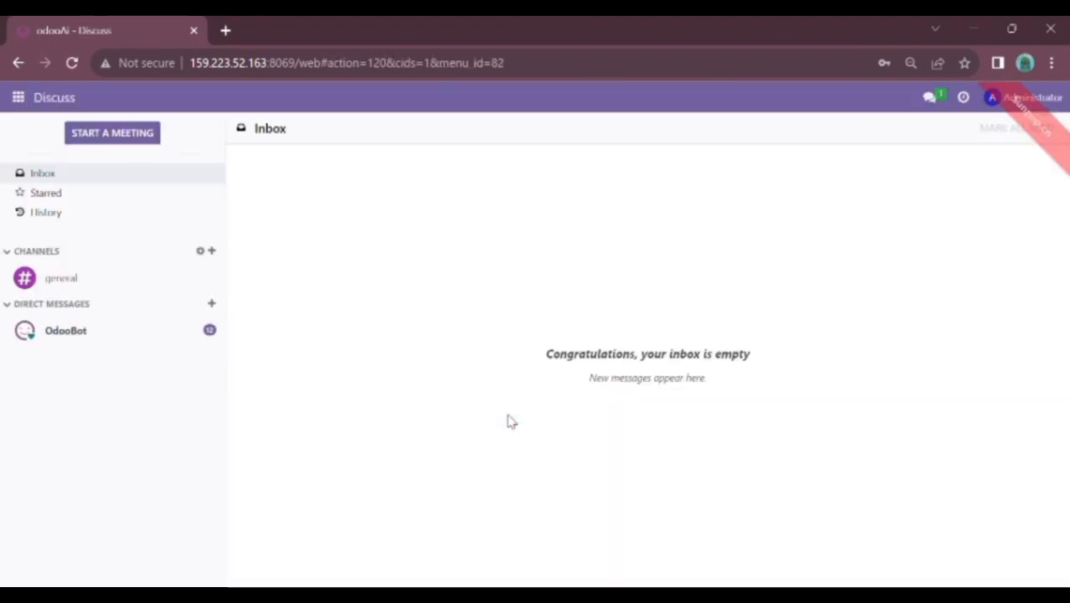
left_click(20, 99)
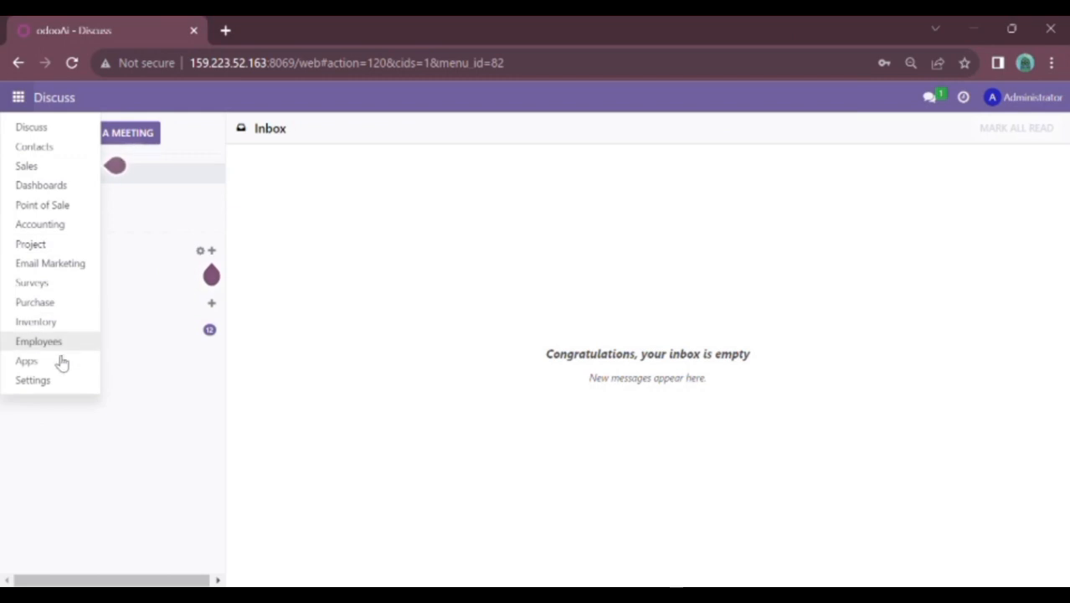
left_click(48, 327)
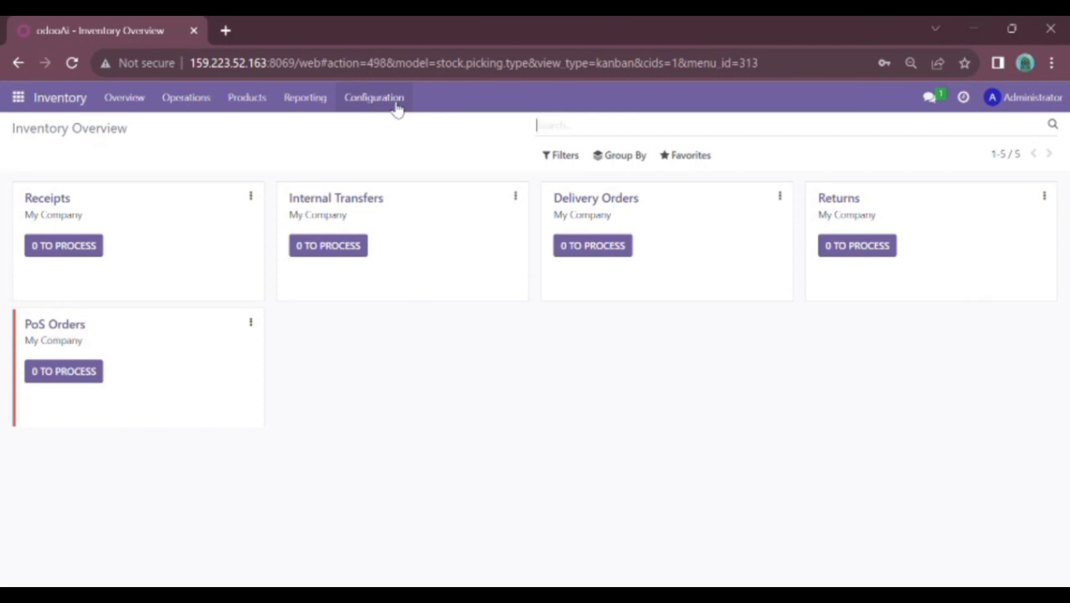
left_click(390, 101)
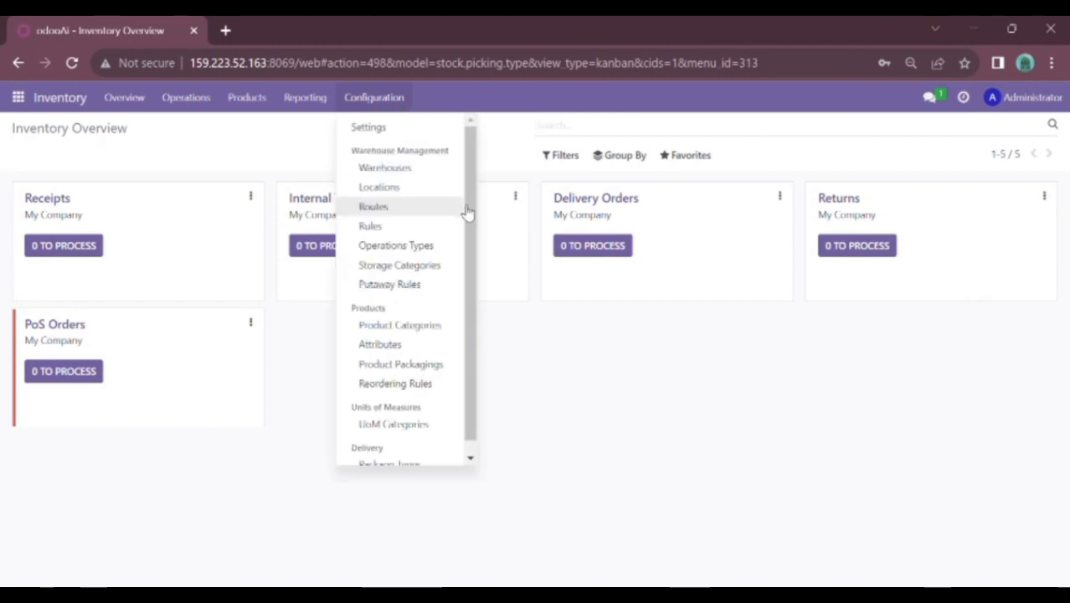
scroll(472, 226, "down", 1)
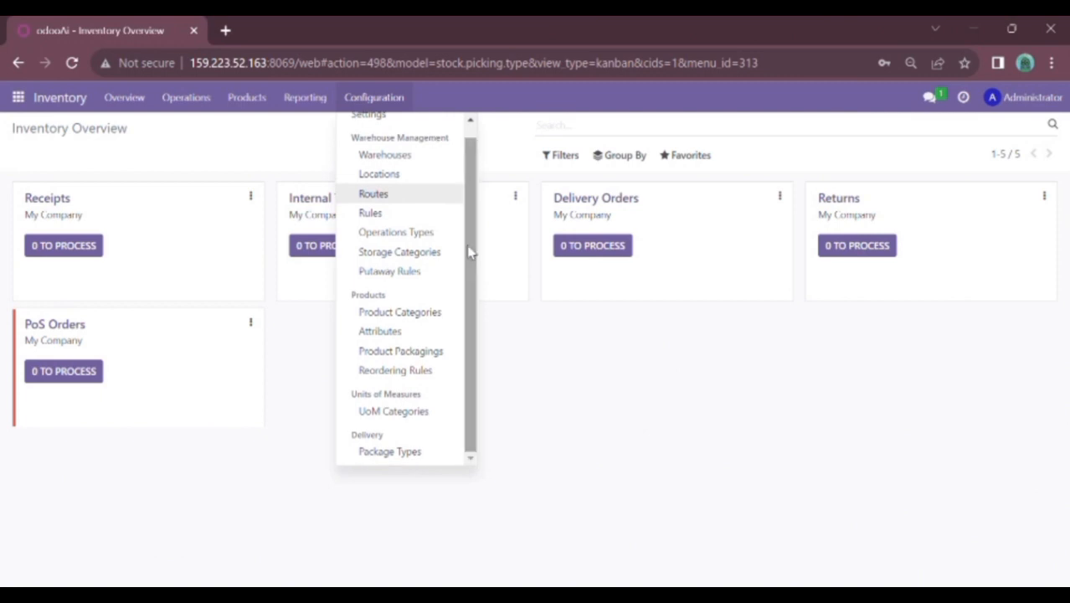
left_click(420, 314)
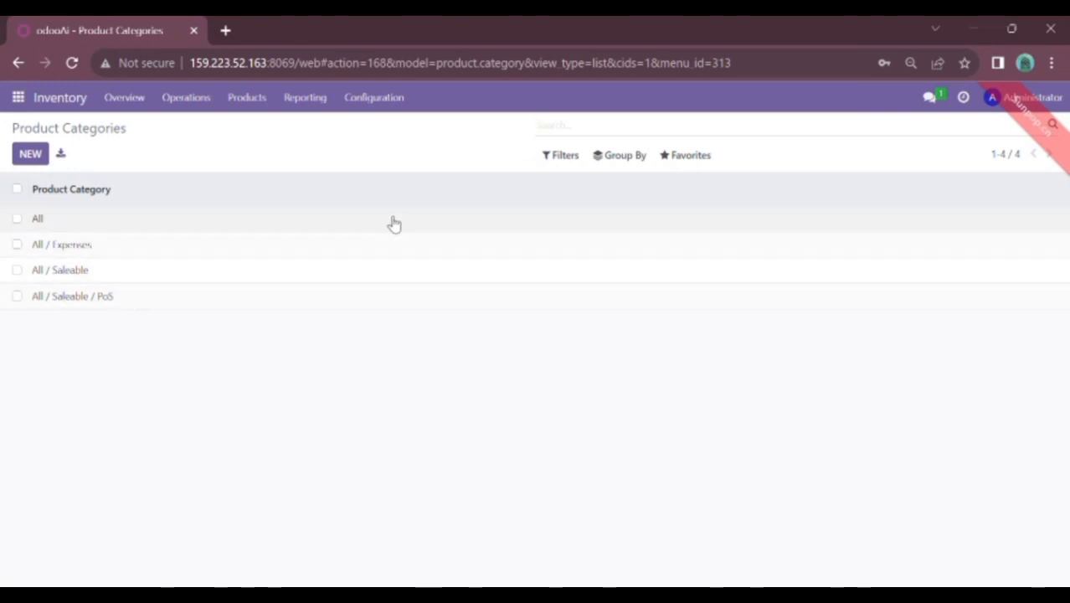
left_click(702, 159)
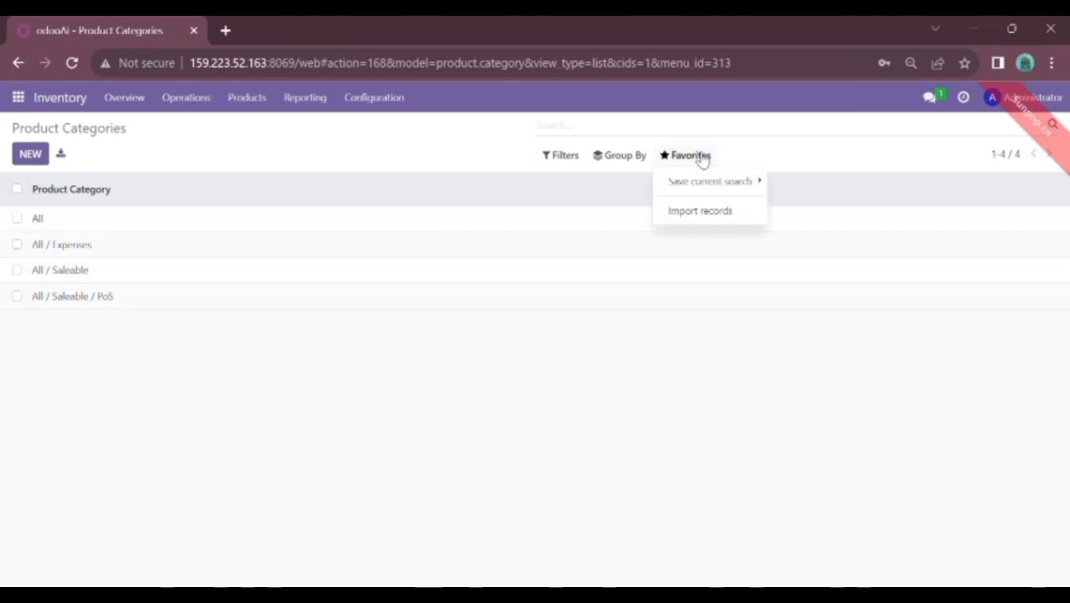
left_click(701, 212)
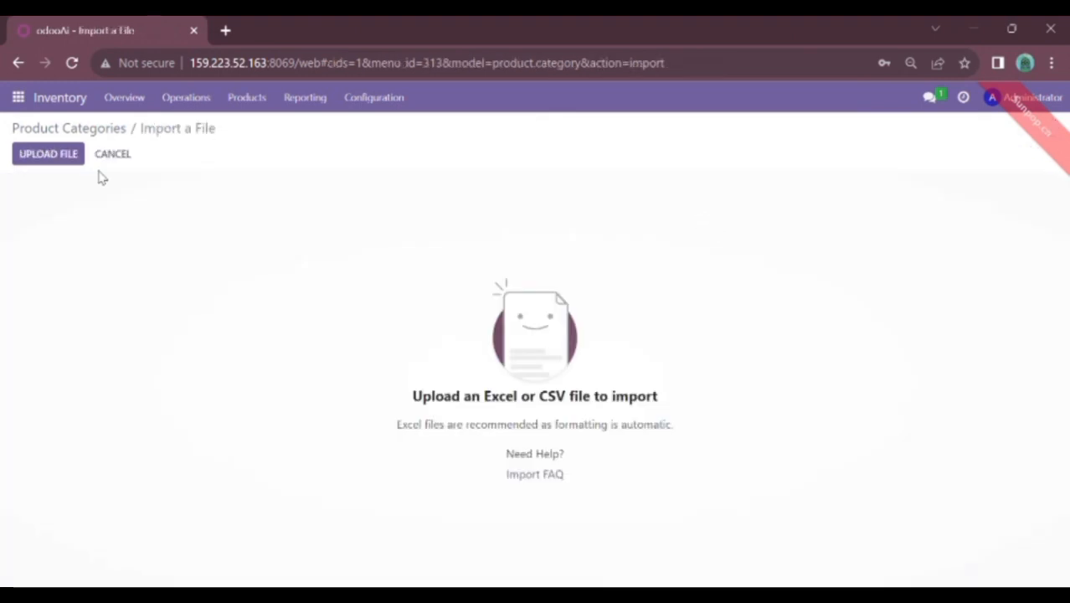
left_click(60, 161)
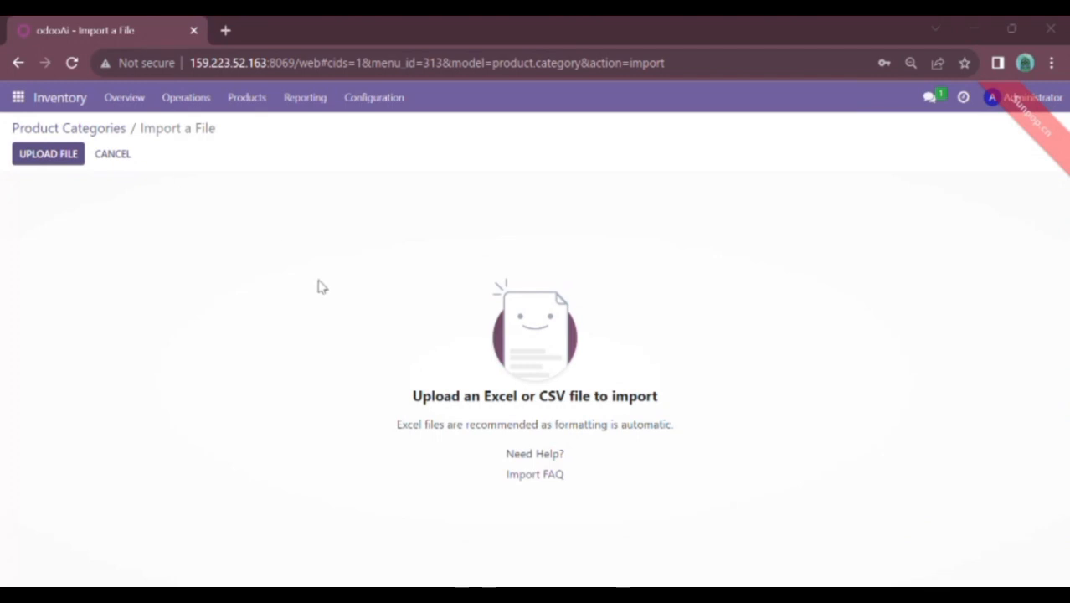
double_click(408, 403)
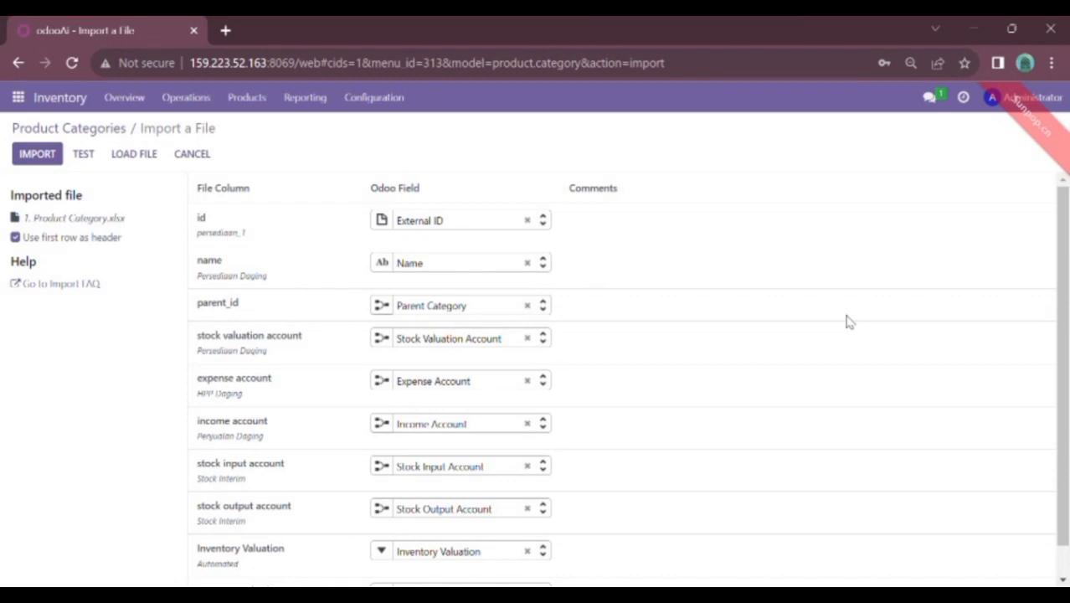
left_click_drag(1065, 304, 1066, 426)
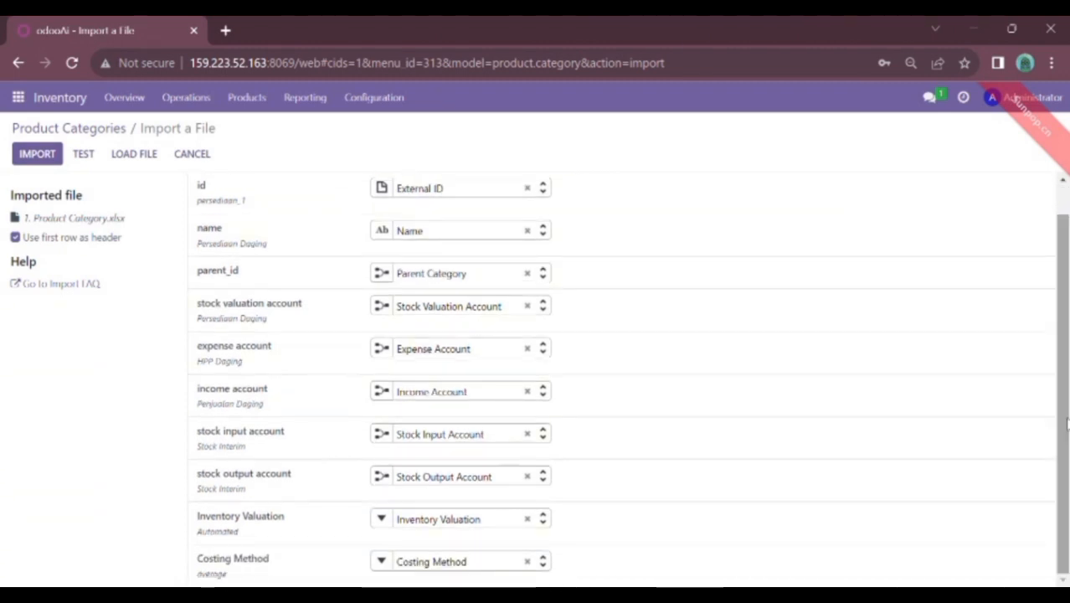
scroll(1045, 235, "up", 2)
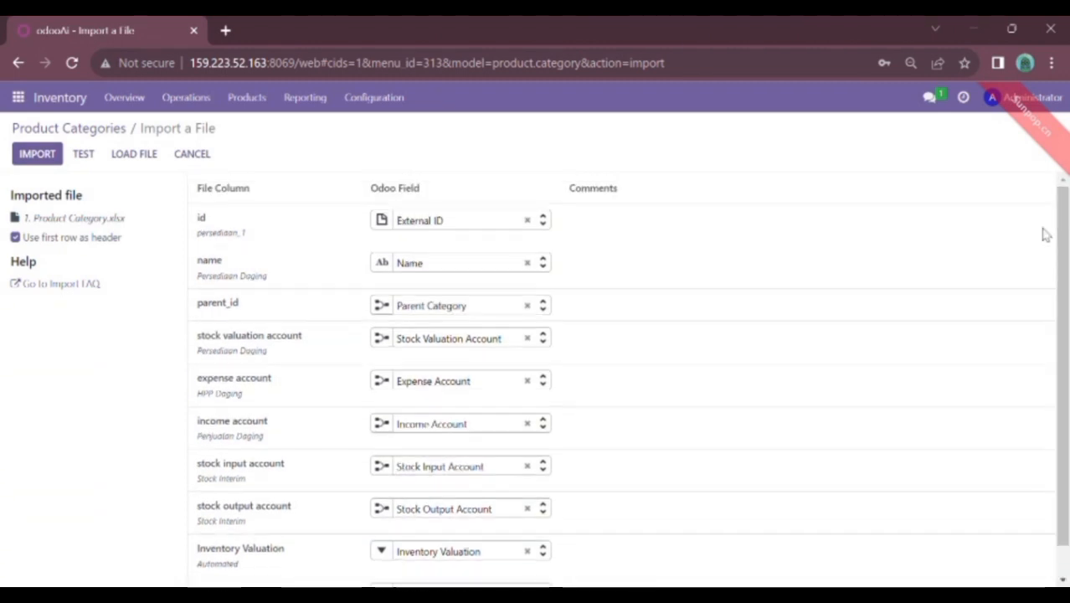
left_click(89, 159)
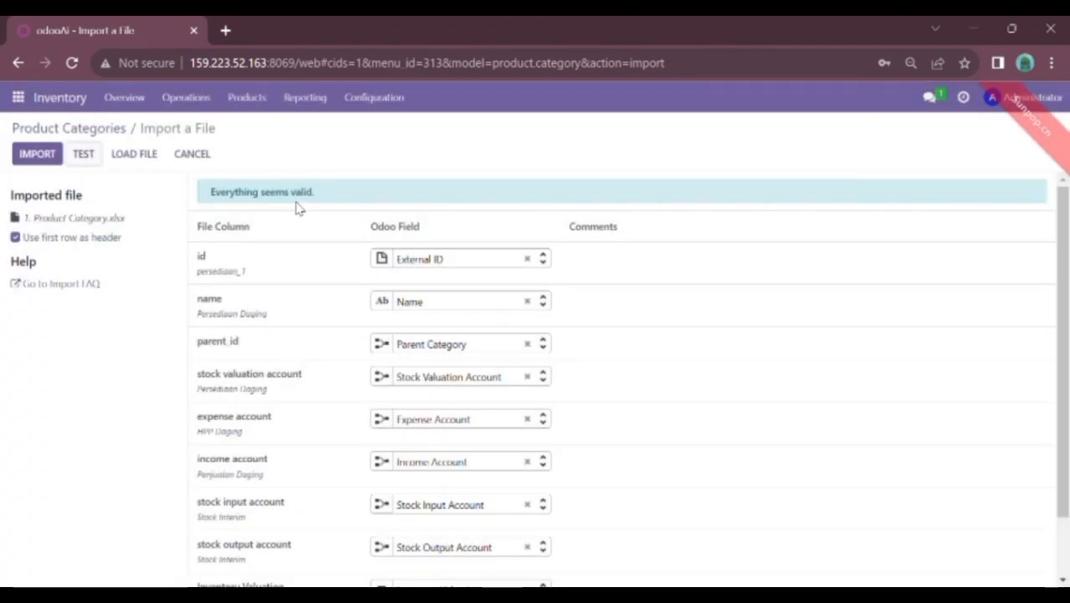
left_click(37, 153)
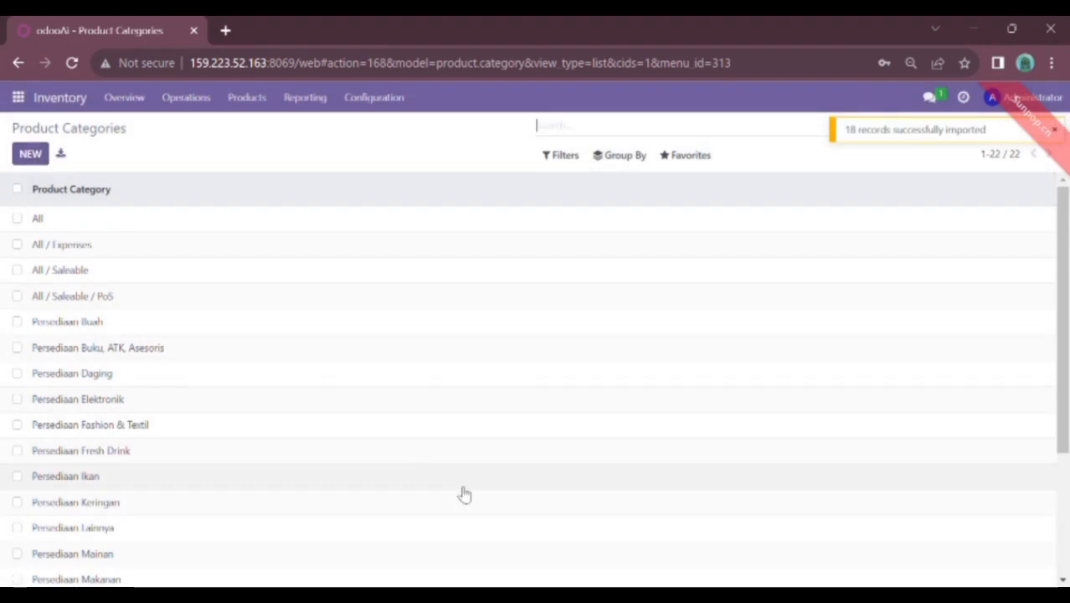
scroll(1049, 473, "down", 3)
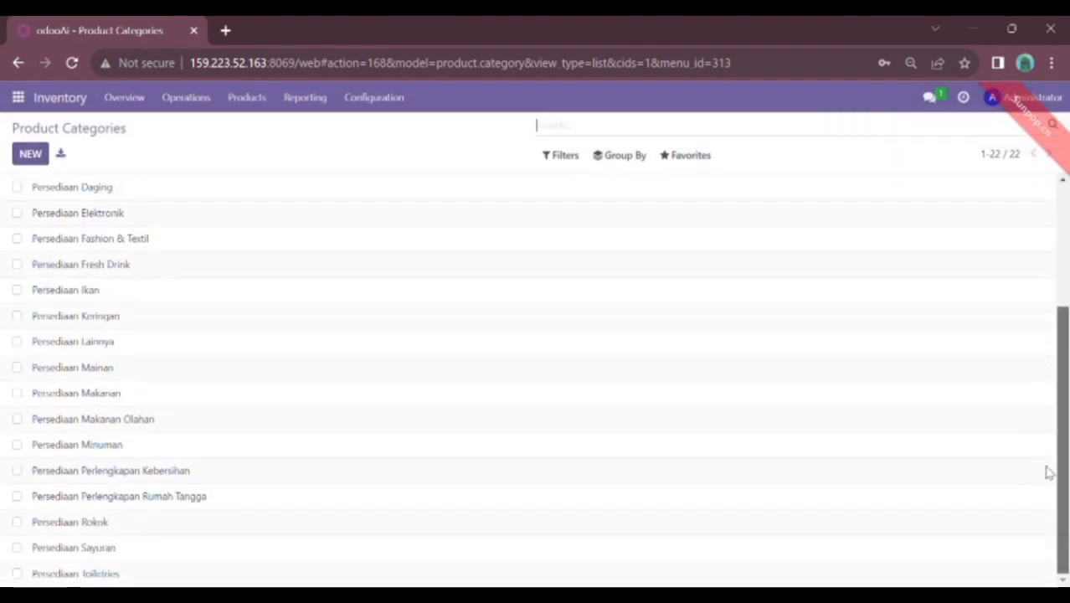
scroll(1051, 505, "up", 3)
scroll(996, 334, "down", 3)
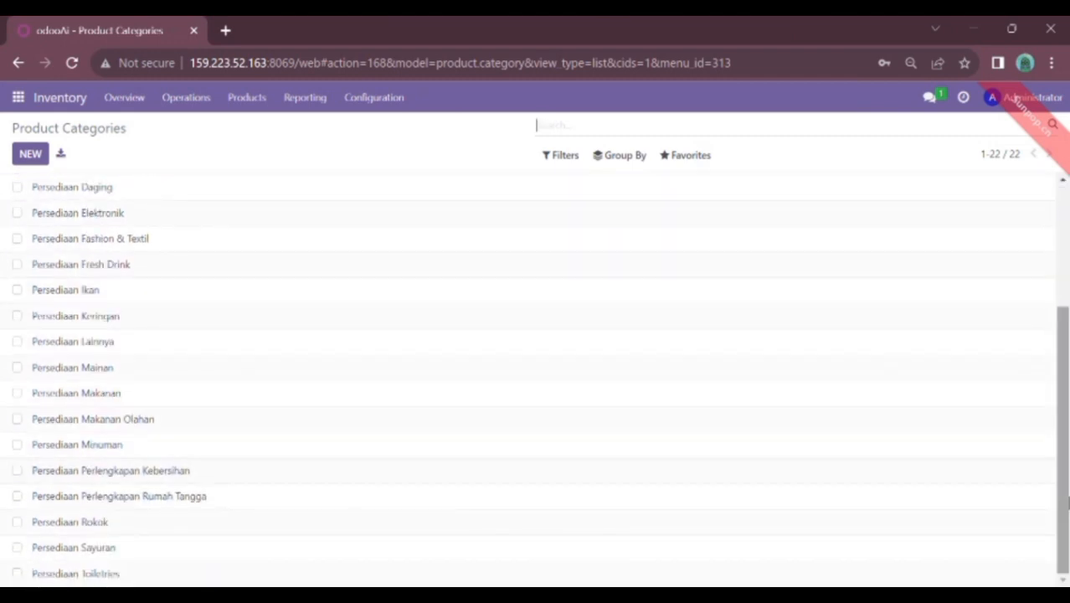
left_click_drag(1066, 502, 1066, 341)
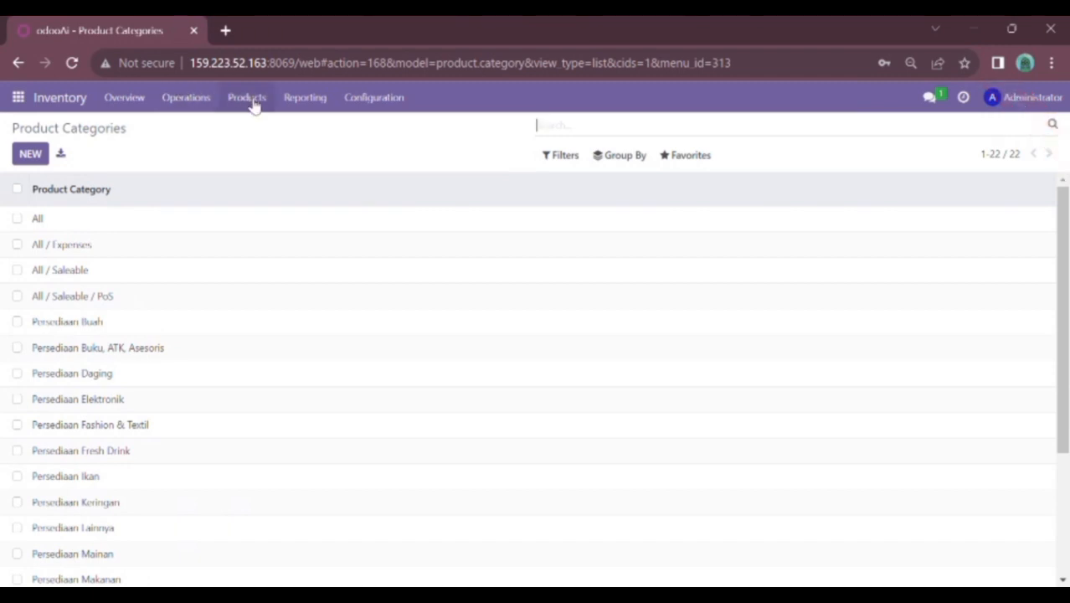
On the unfiltered Products list, start an import and load 2. Data Product.xlsx
left_click(251, 99)
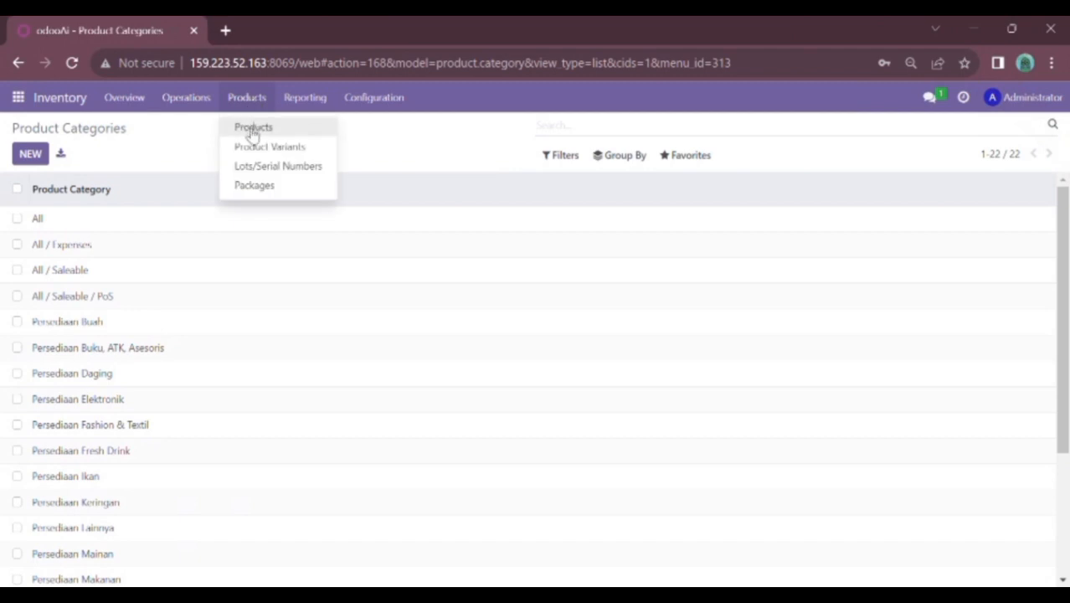
left_click(252, 131)
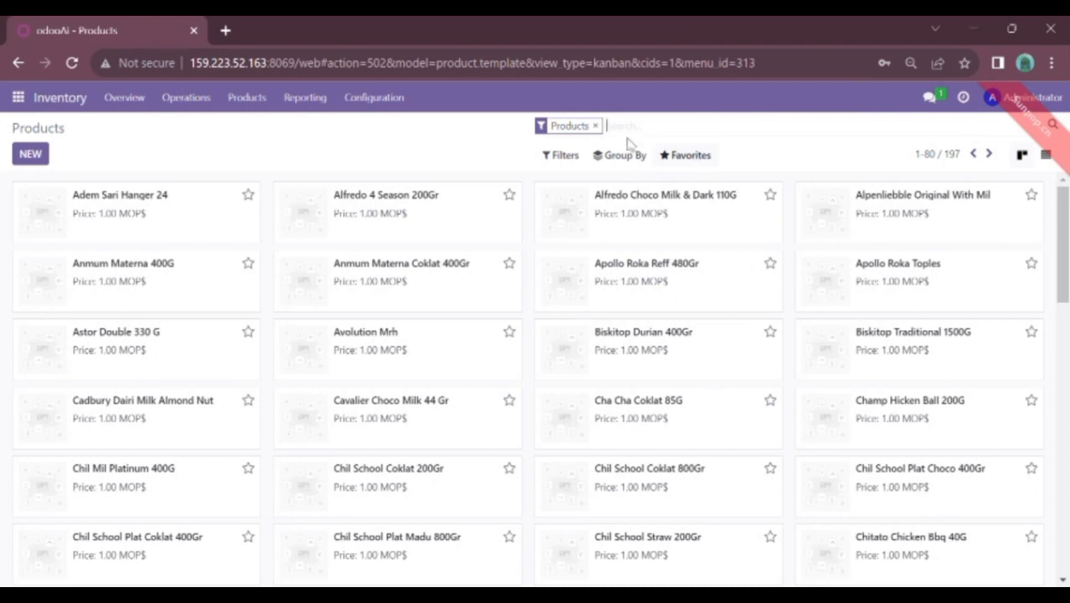
left_click(596, 126)
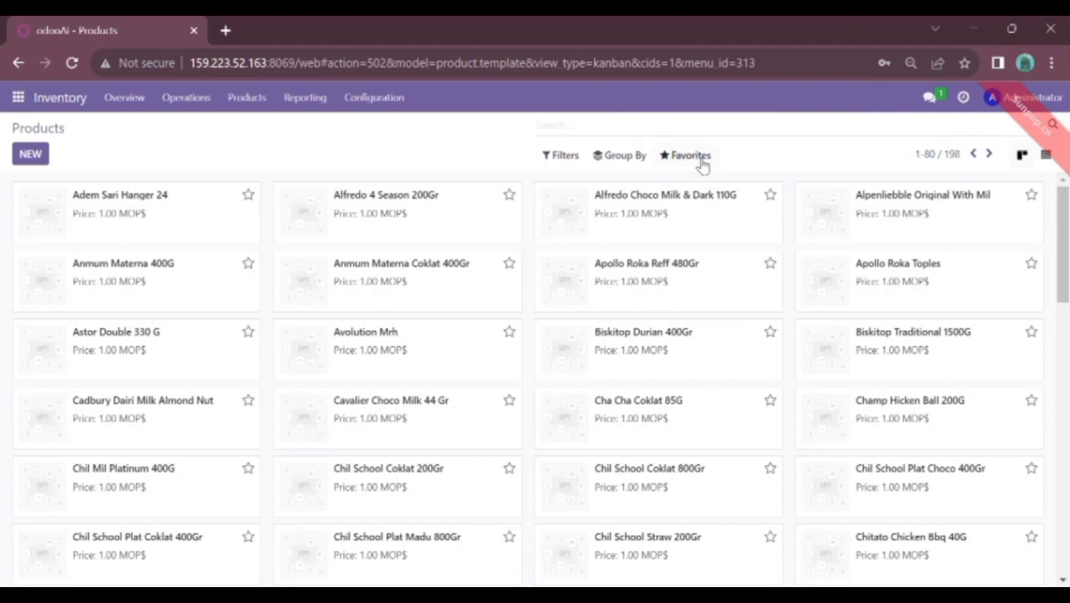
left_click(702, 159)
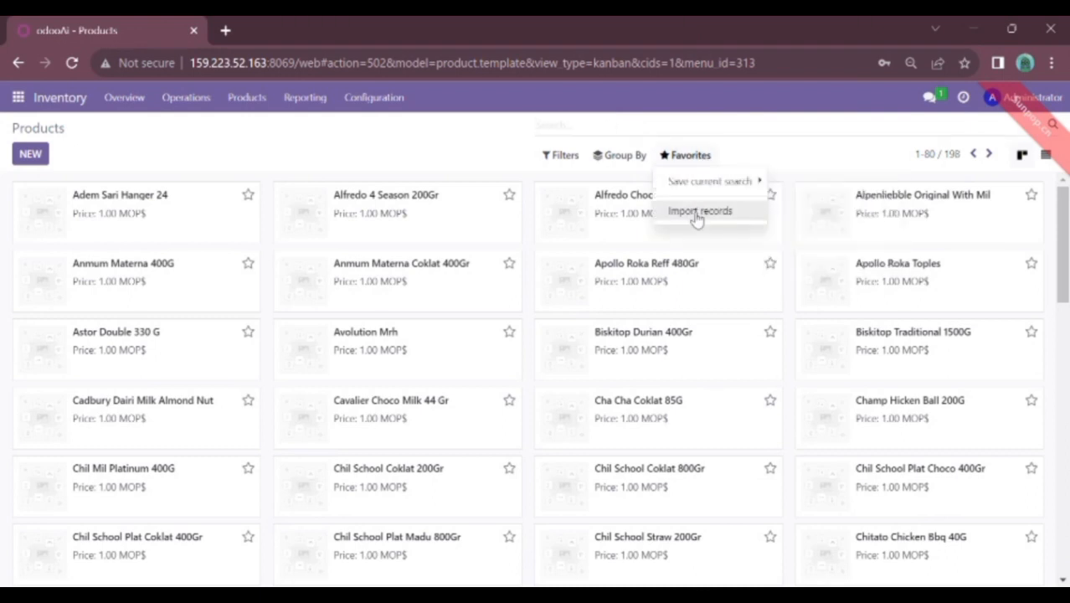
left_click(698, 212)
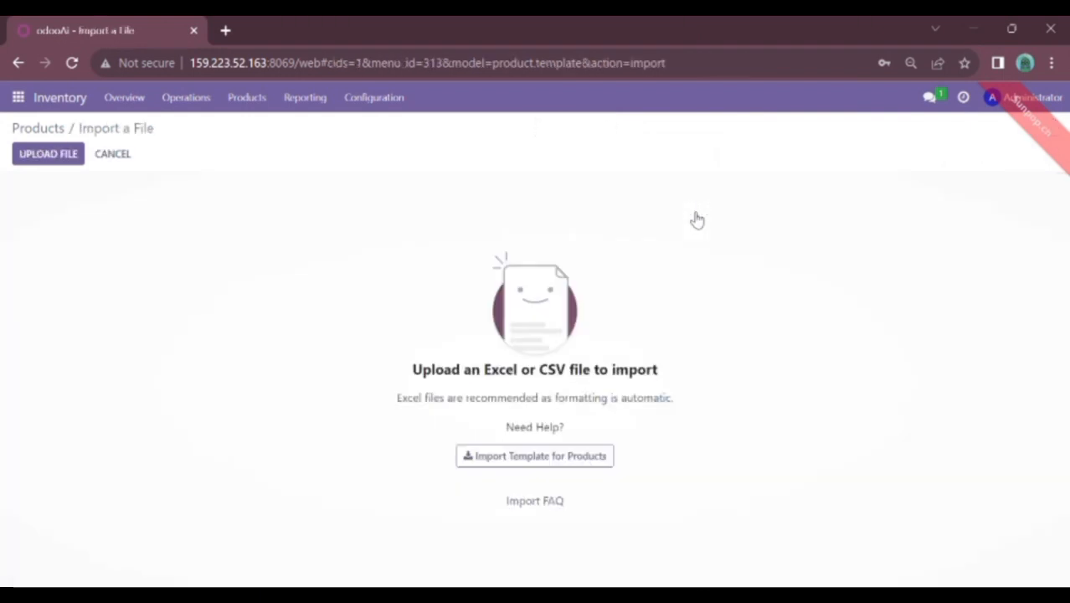
left_click(74, 157)
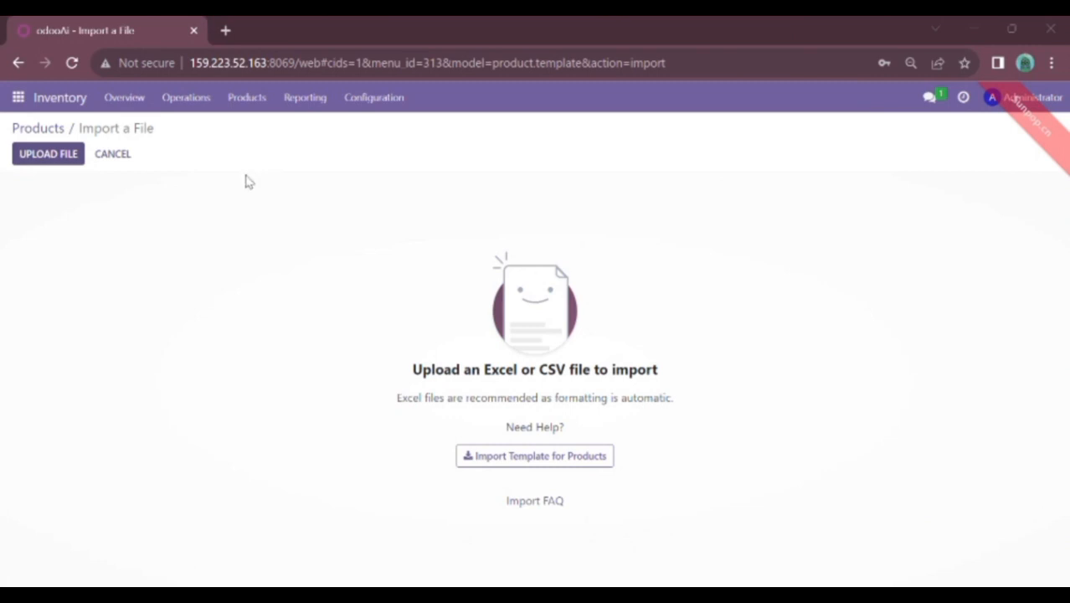
left_click(393, 397)
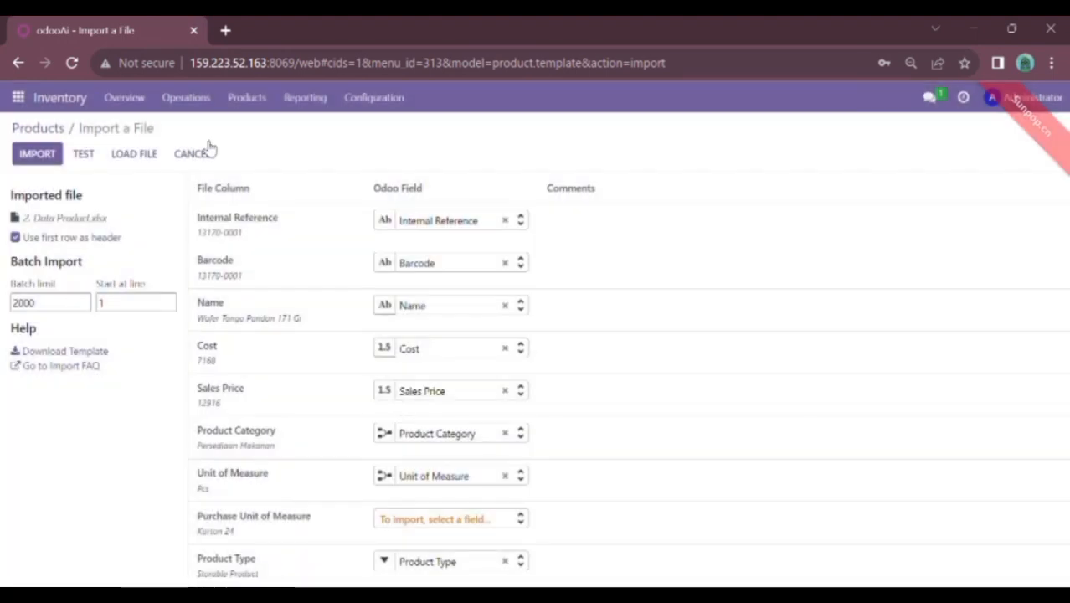
Test and import the 195 product records, bringing the catalogue to 393 products
left_click(89, 158)
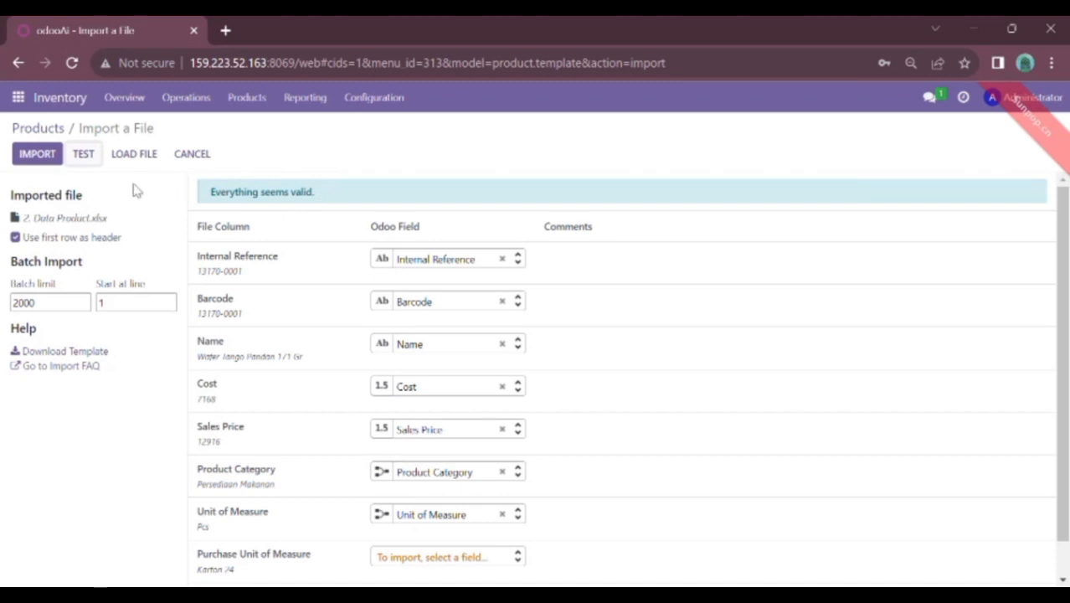
left_click(52, 159)
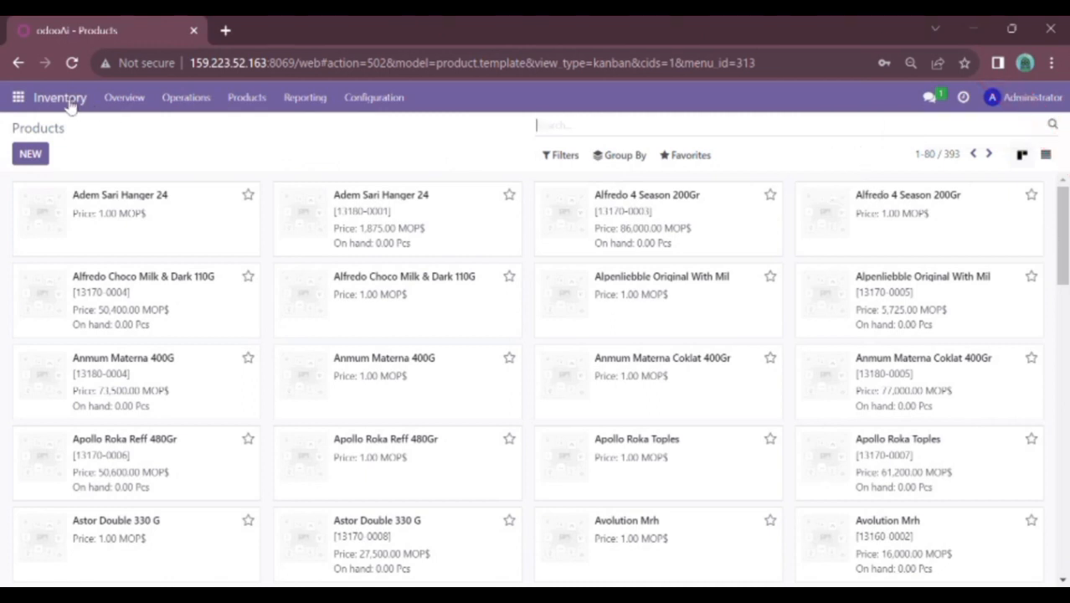
left_click(182, 104)
left_click(206, 157)
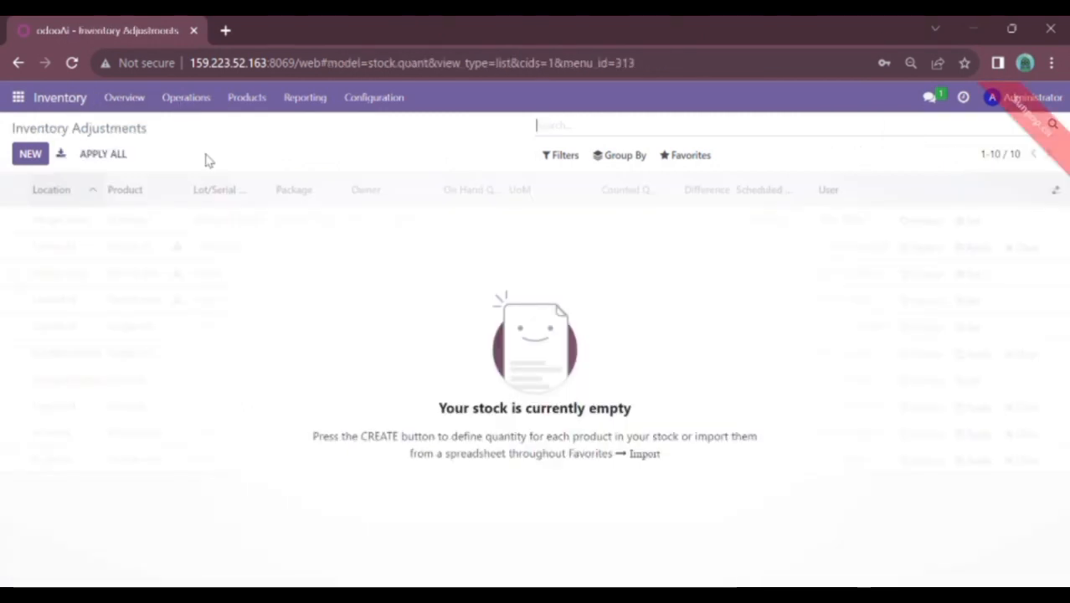
Import 3. Data Inventory Adjustment into Inventory Adjustments, adding 195 counted lines at WH/Stock
left_click(204, 101)
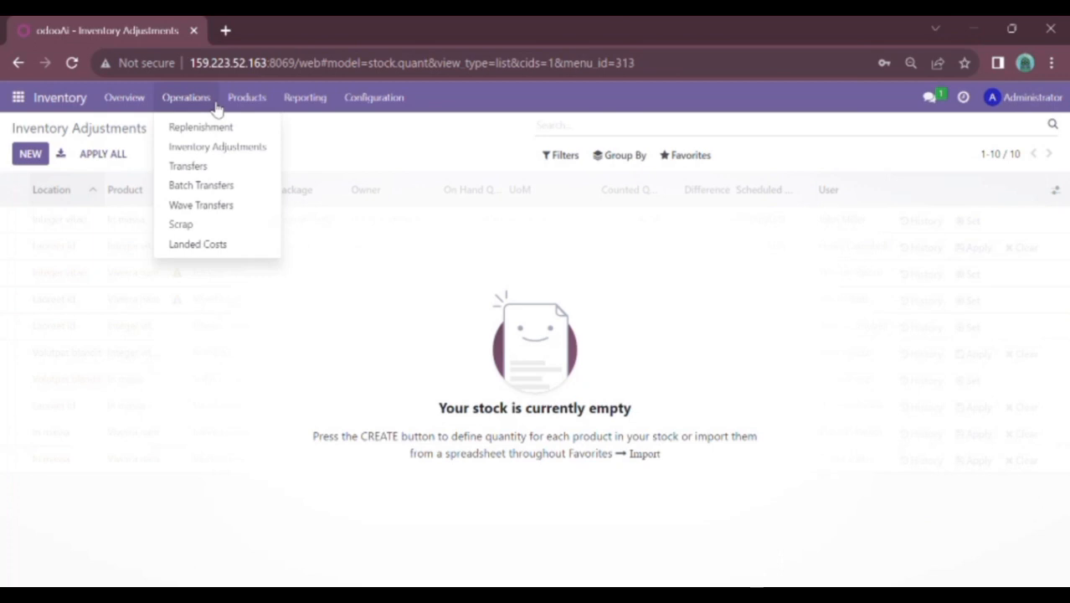
left_click(225, 151)
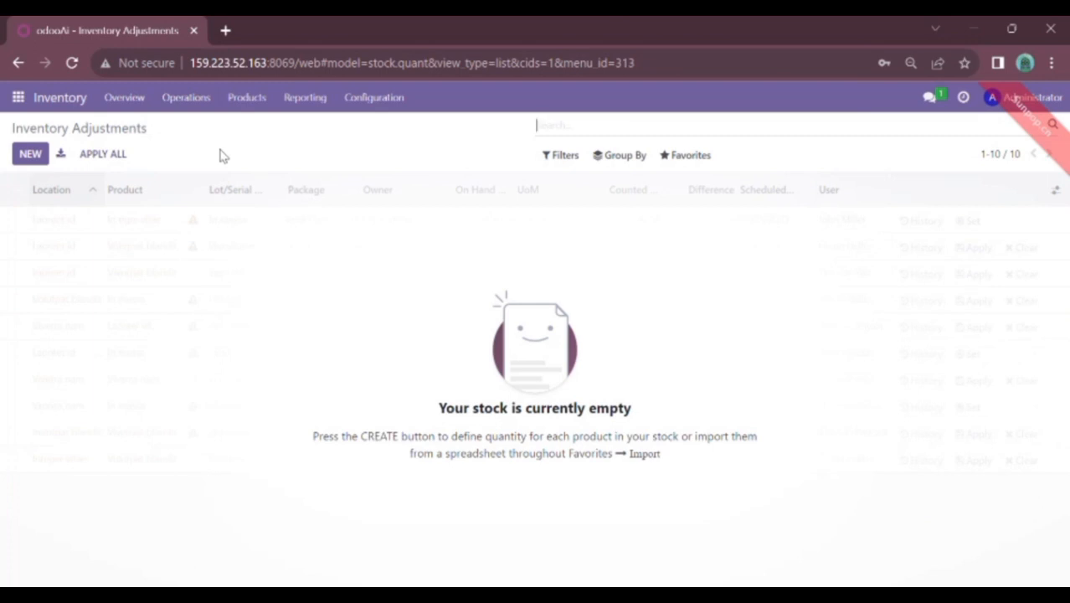
left_click(688, 155)
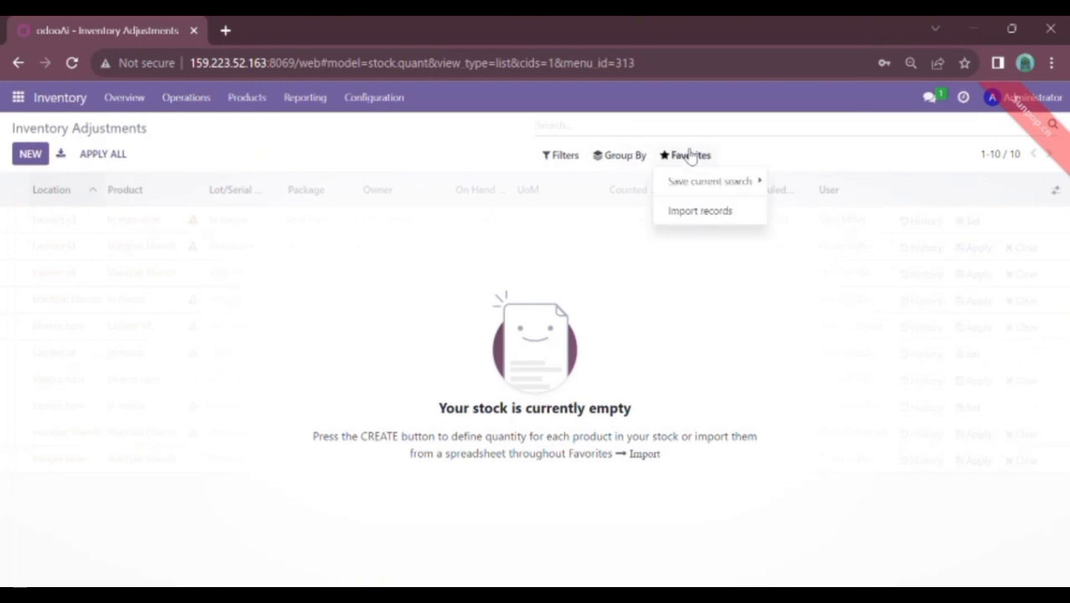
left_click(687, 218)
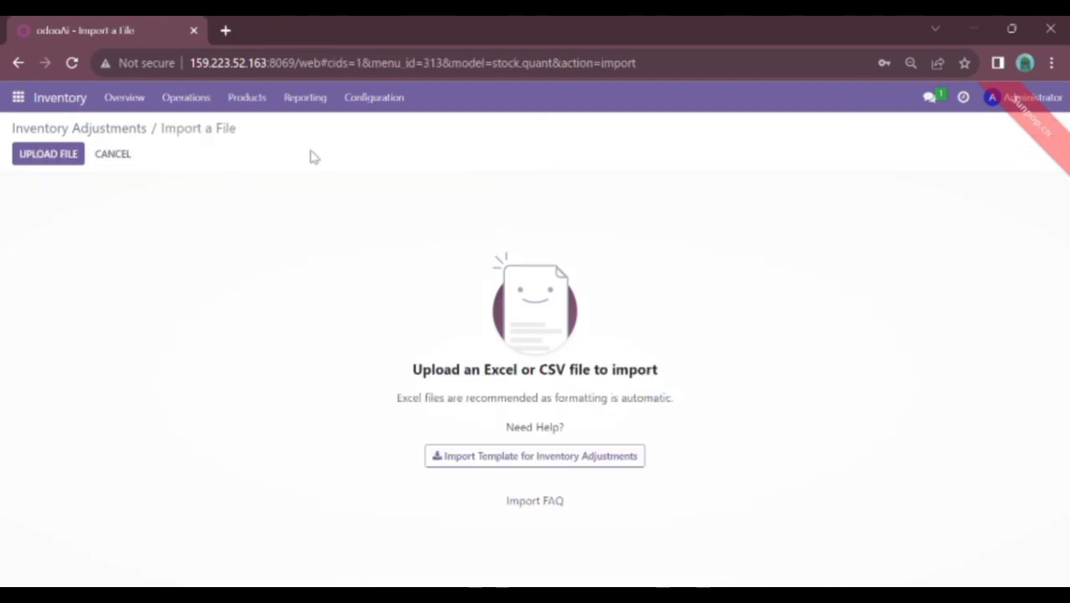
left_click(38, 163)
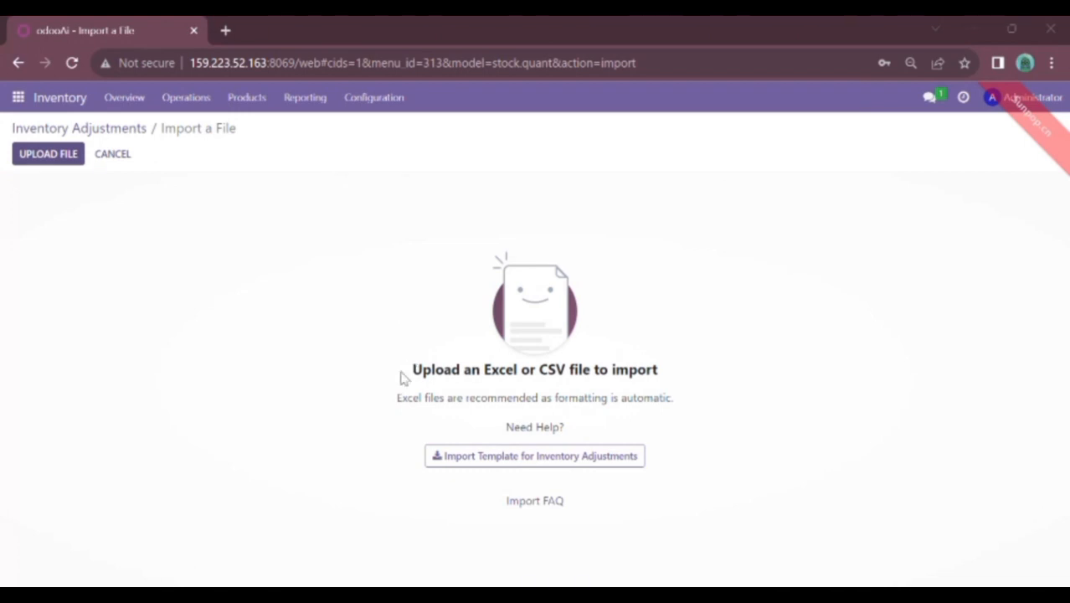
double_click(394, 400)
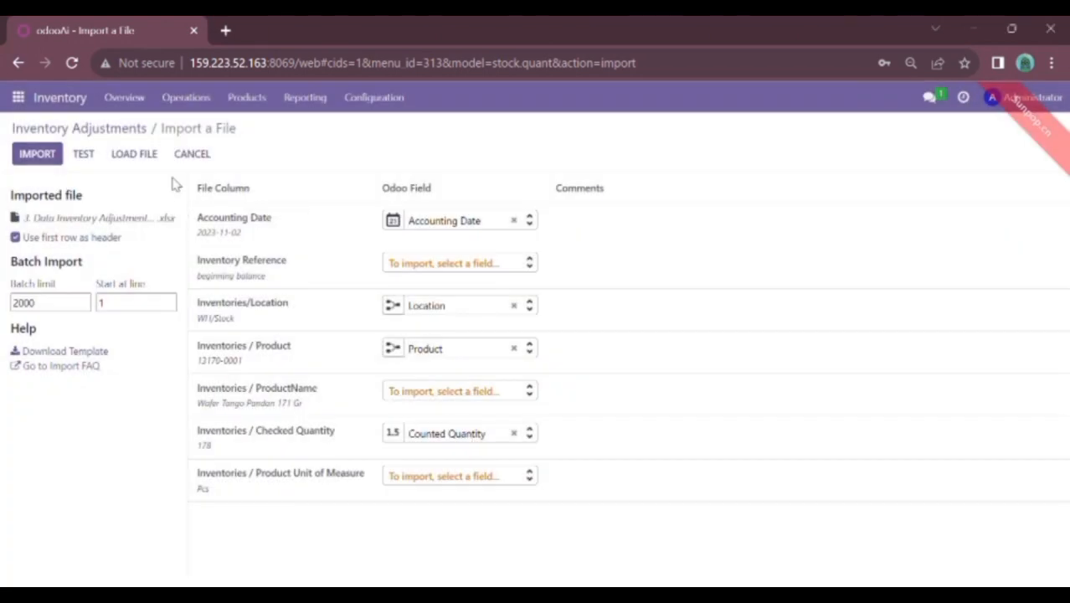
left_click(83, 154)
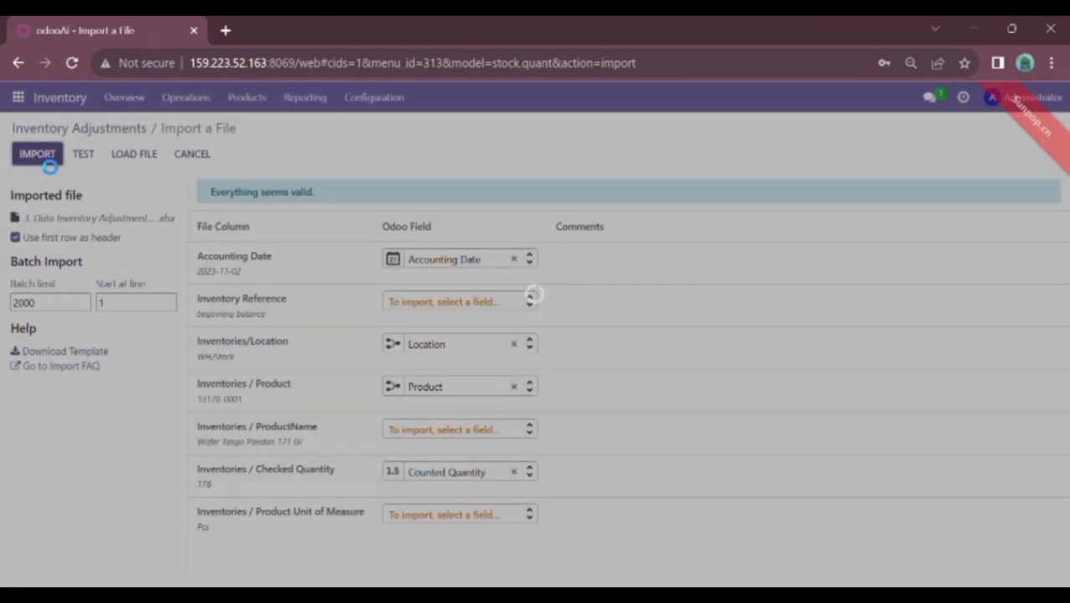
left_click(42, 156)
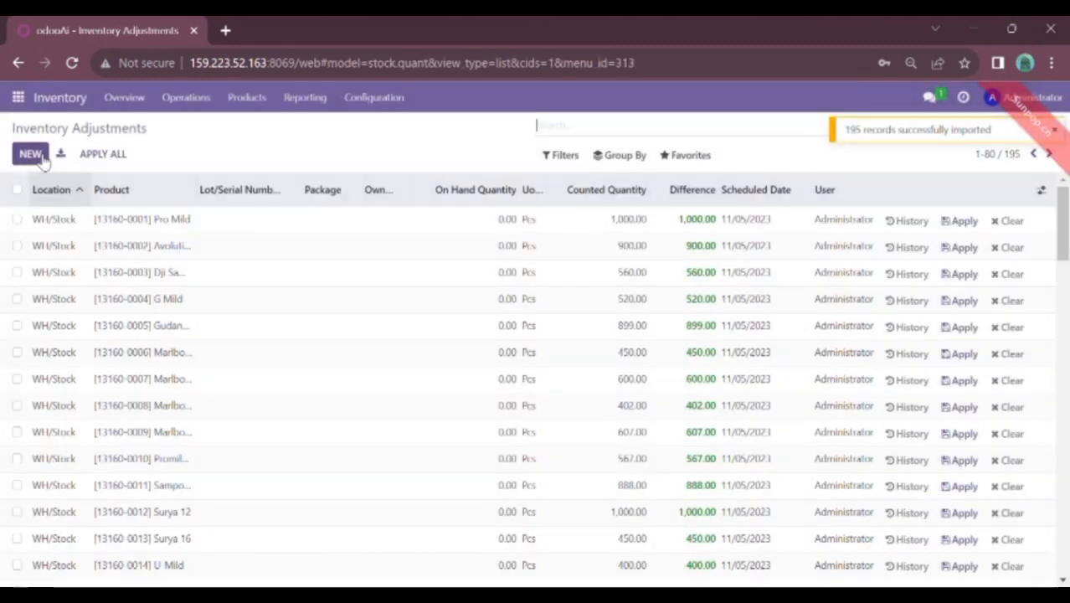
Apply all 195 counted quantities with reason Quantity Updated
left_click(107, 156)
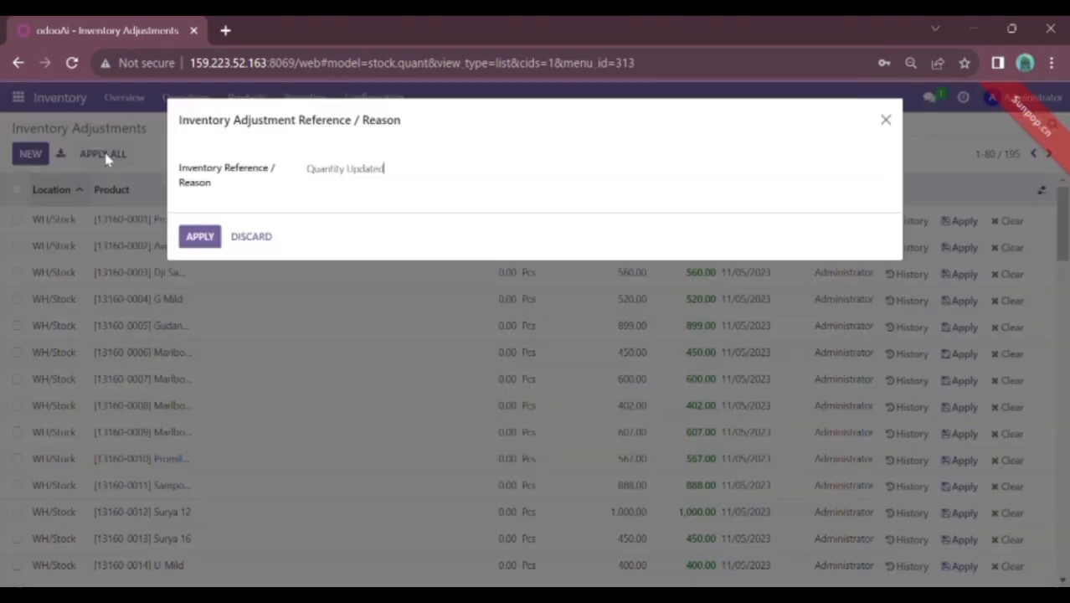
left_click(201, 236)
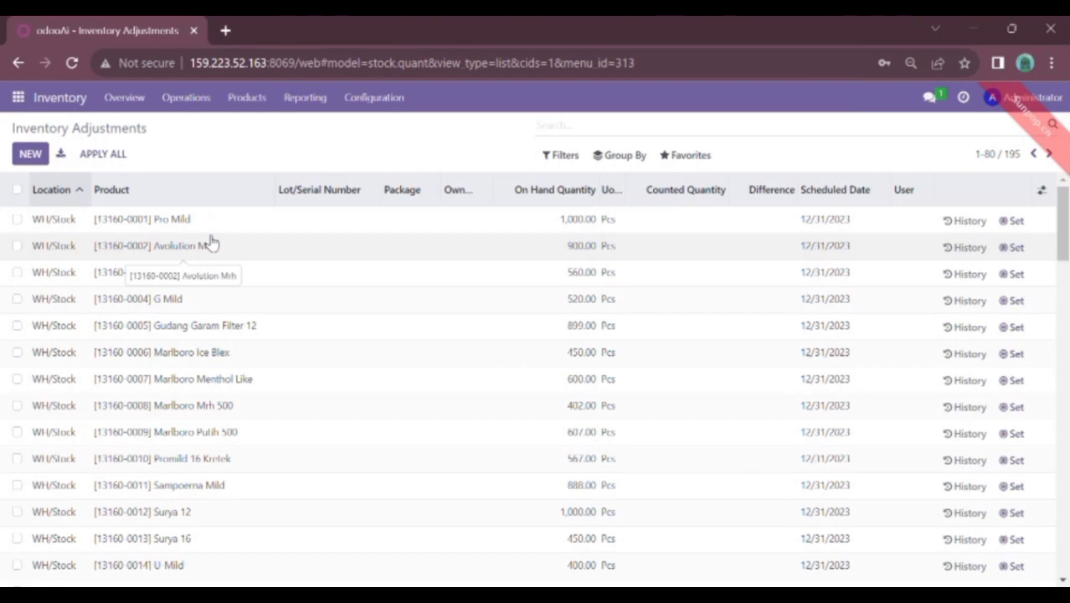
Browse the Products catalogue's on-hand quantities, e.g. 269.00 Pcs for Adem Sari Hanger 24
left_click(247, 98)
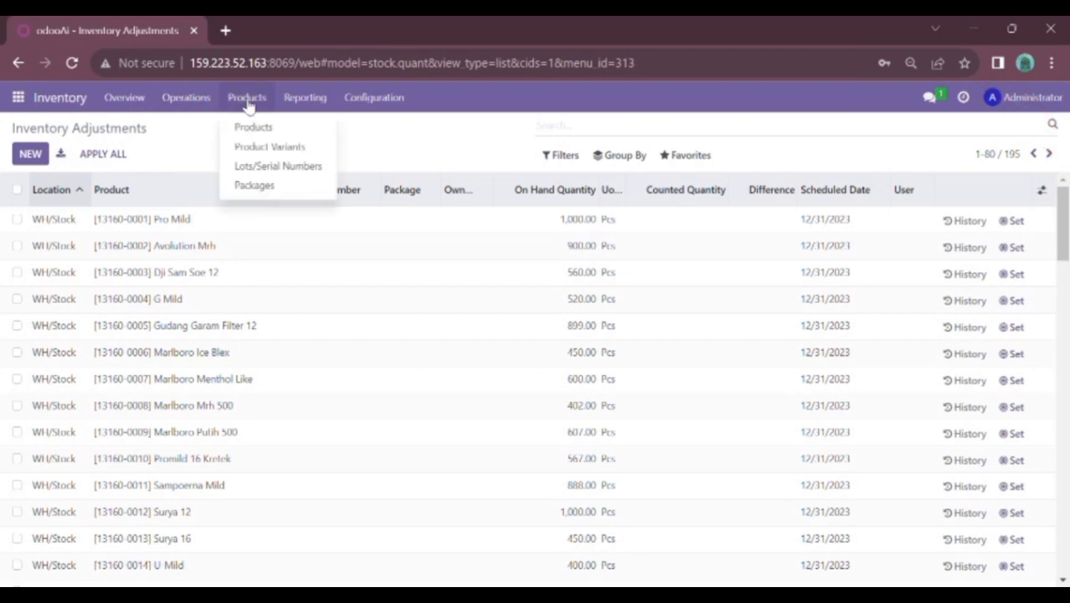
left_click(253, 126)
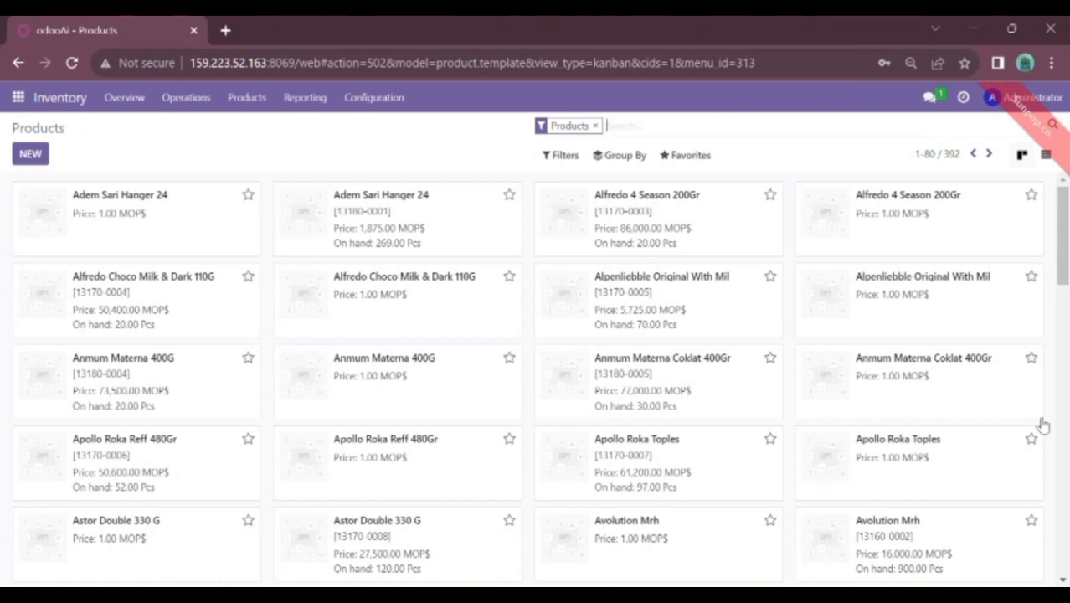
mouse_move(1065, 241)
left_mouse_down()
mouse_move(1065, 340)
mouse_move(1055, 236)
left_mouse_up()
Log out as Administrator and go from the database selector to Manage Databases
left_click(1057, 99)
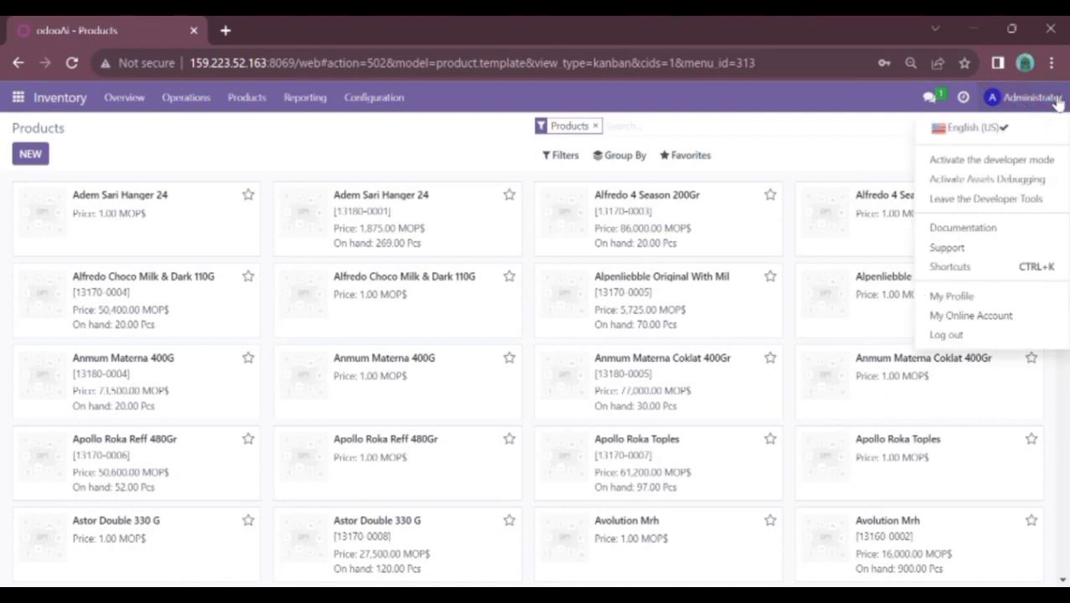
left_click(954, 335)
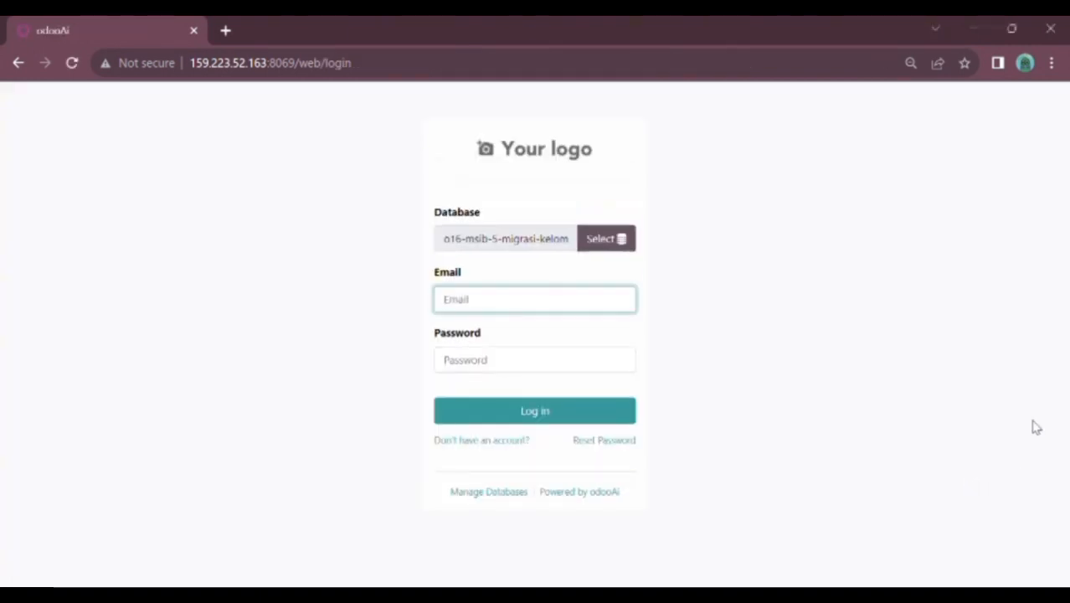
left_click(617, 240)
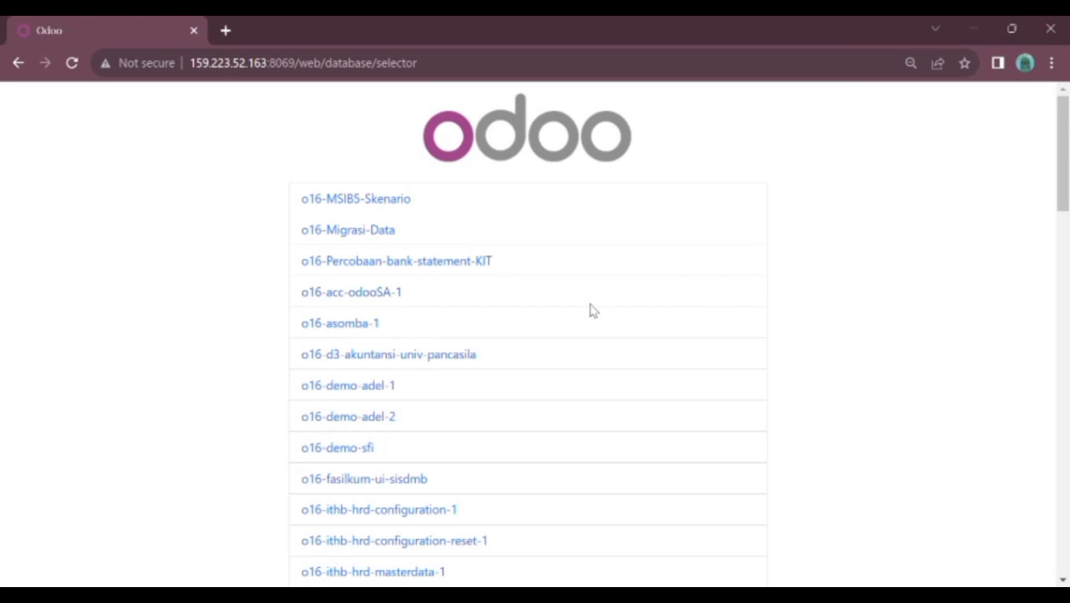
left_click_drag(1060, 155, 1062, 514)
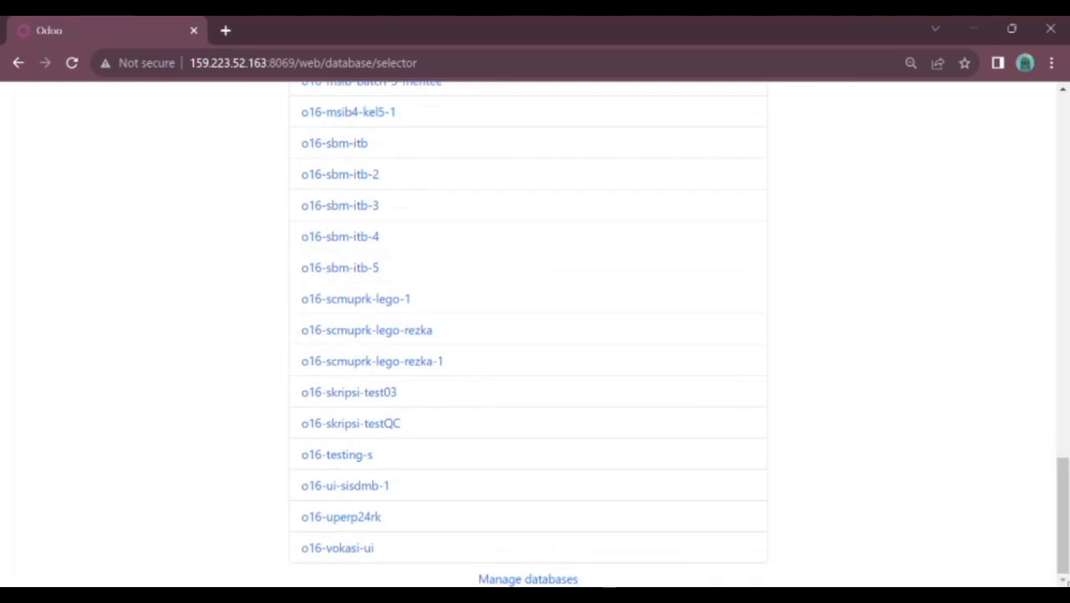
left_click(528, 579)
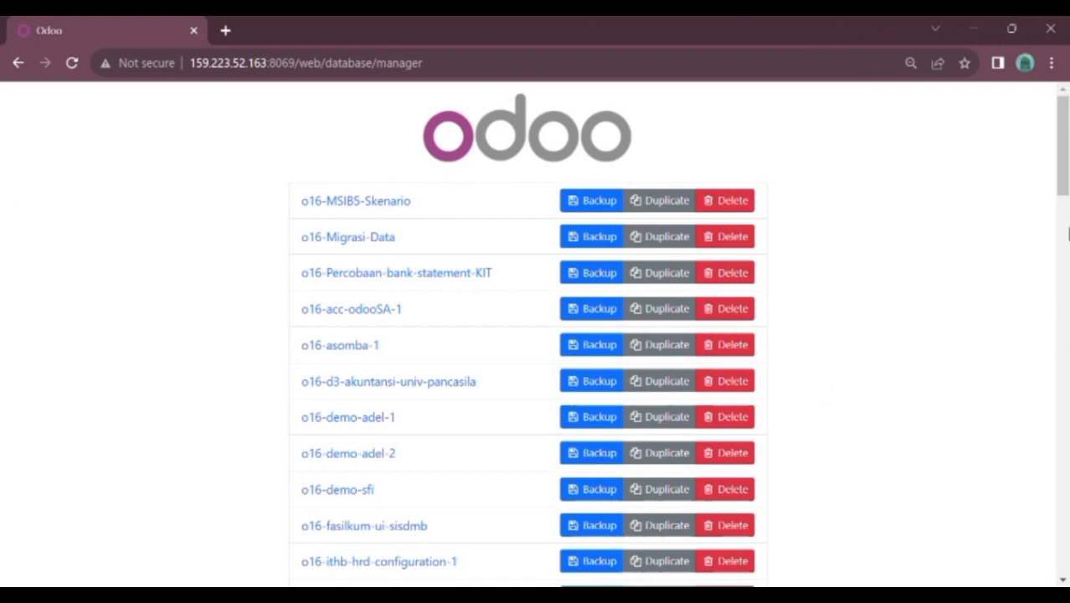
Start a backup of o16-msib-5-migrasi-kelompok-13, cancel it, and open the Restore Database form instead
left_click(1065, 227)
left_click_drag(1064, 268, 1057, 399)
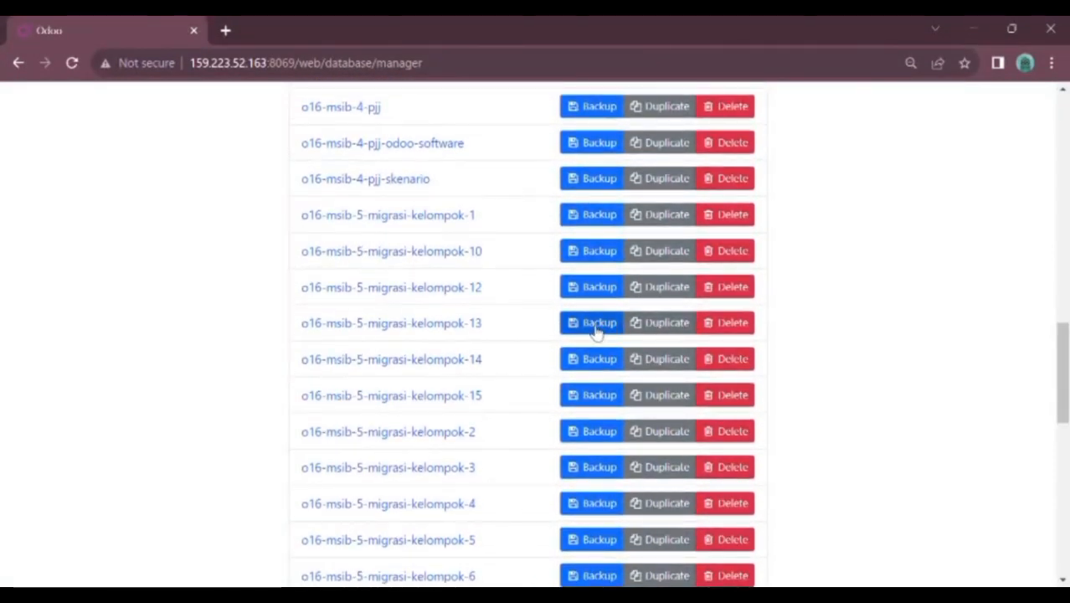
left_click(596, 331)
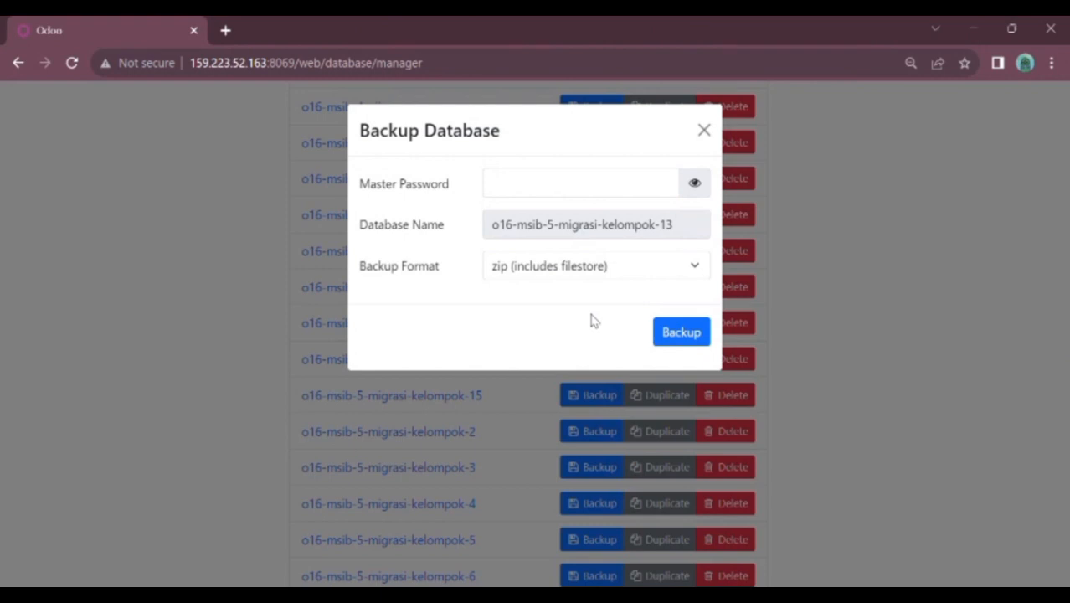
left_click(584, 193)
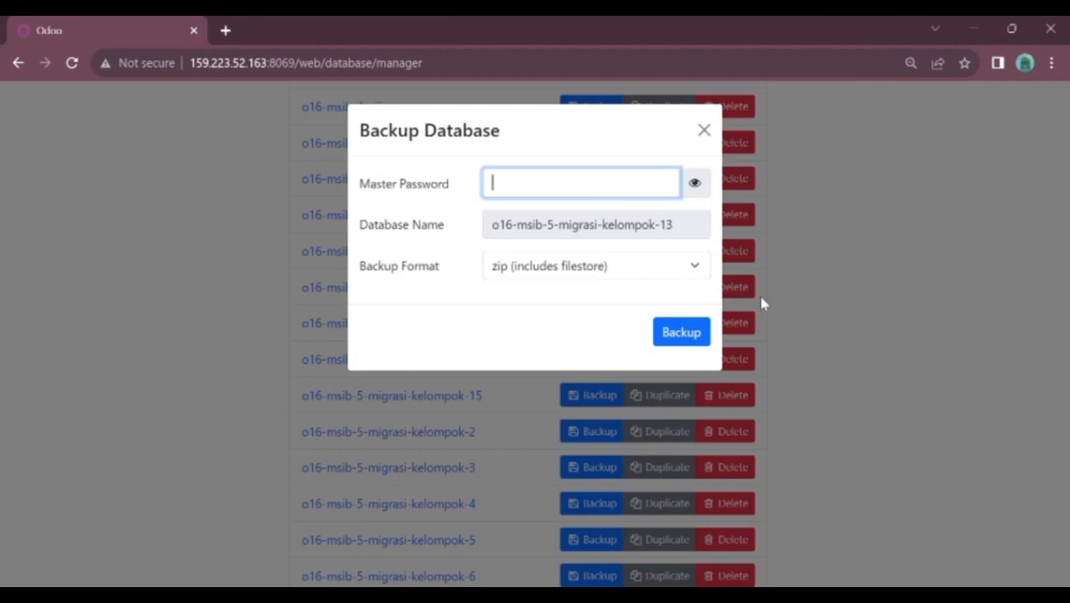
left_click(880, 273)
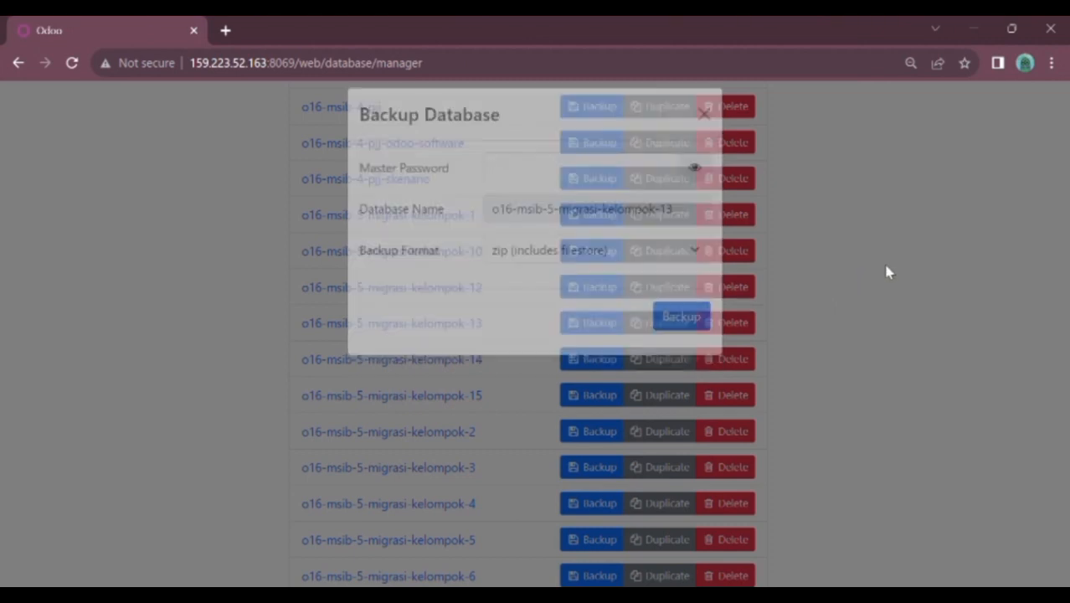
left_click_drag(1061, 362, 1061, 515)
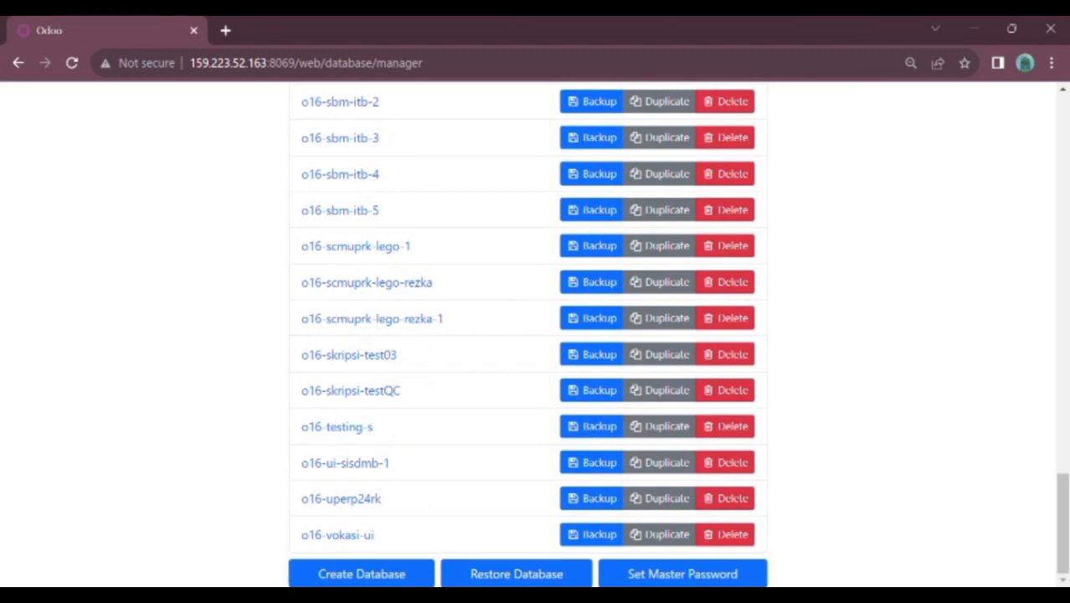
left_click(551, 575)
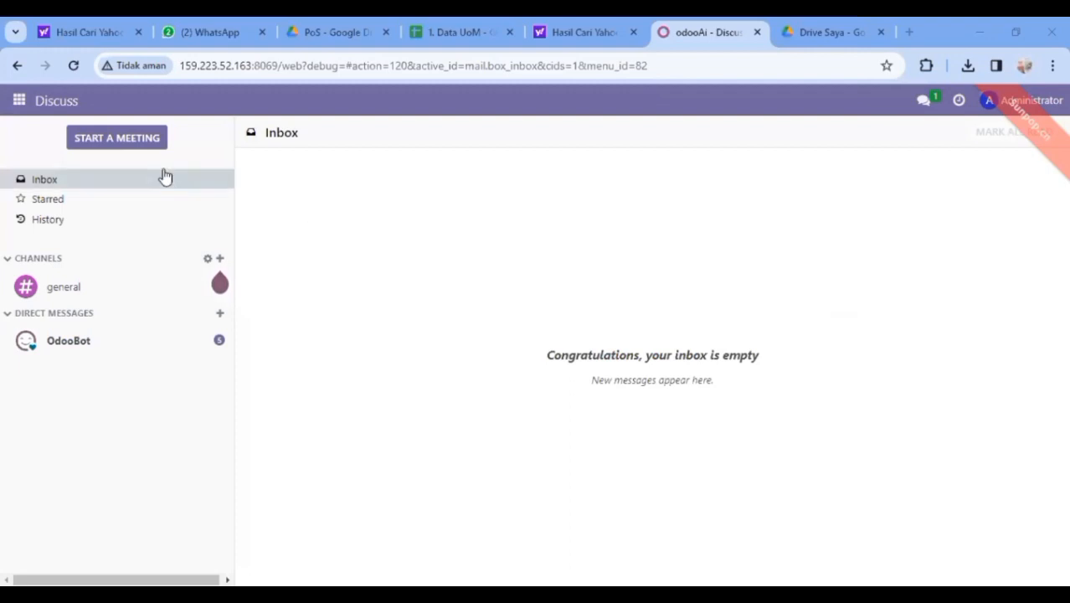
Activate developer mode from Developer Tools in General Settings
left_click(20, 102)
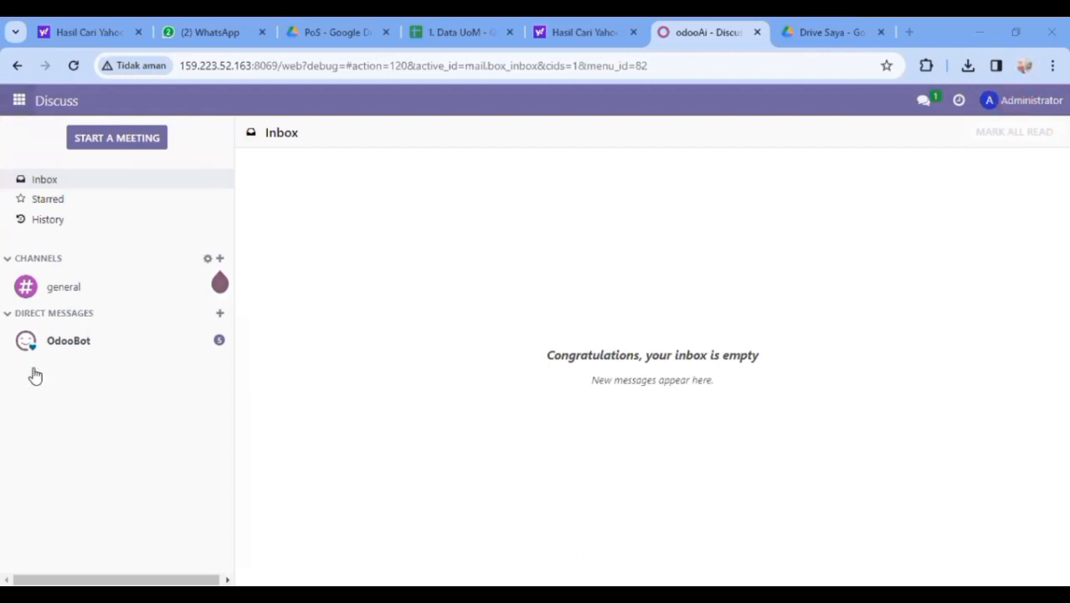
left_click(34, 394)
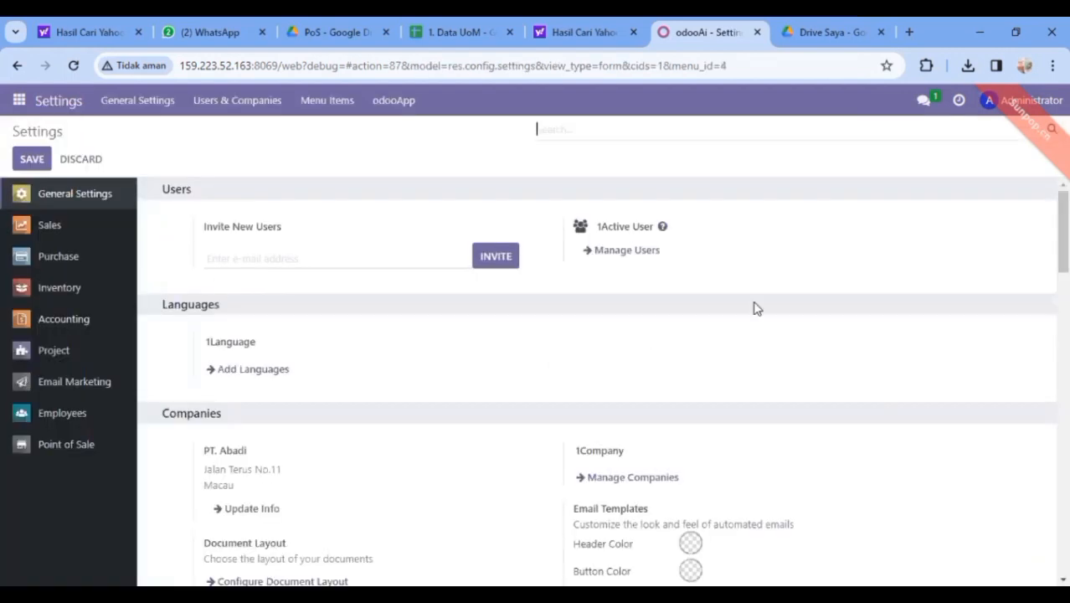
left_click_drag(1064, 232, 1064, 536)
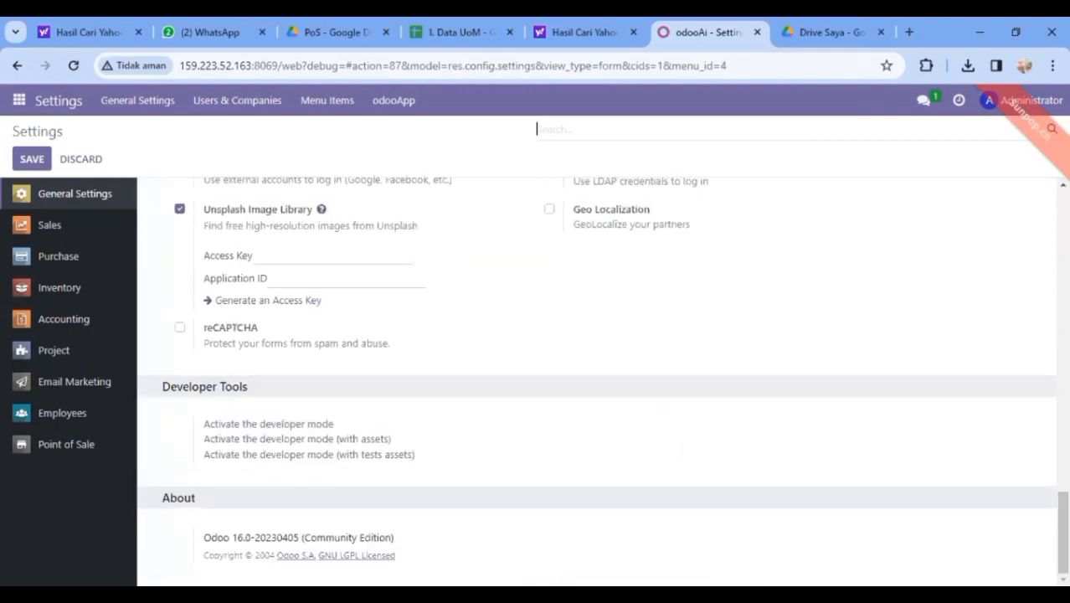
left_click(275, 430)
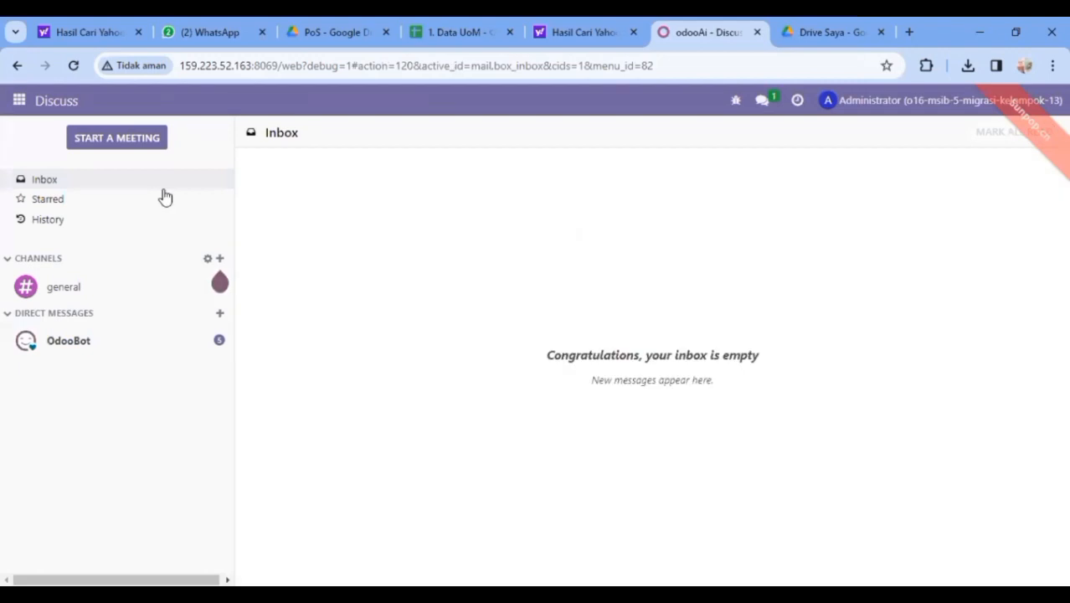
Go to Sales > Configuration > Units of Measure
left_click(19, 102)
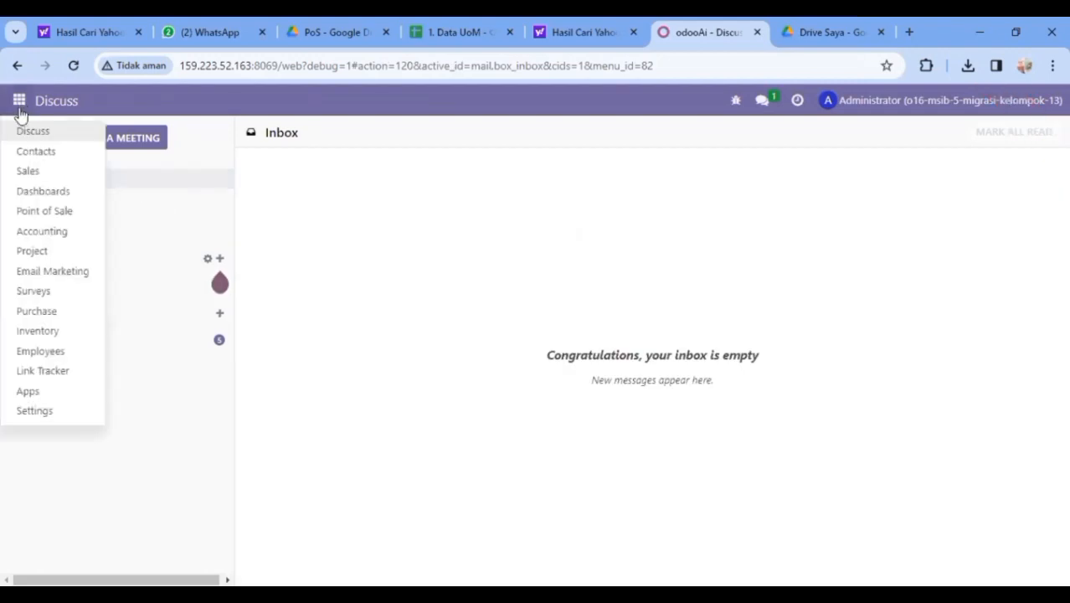
left_click(29, 172)
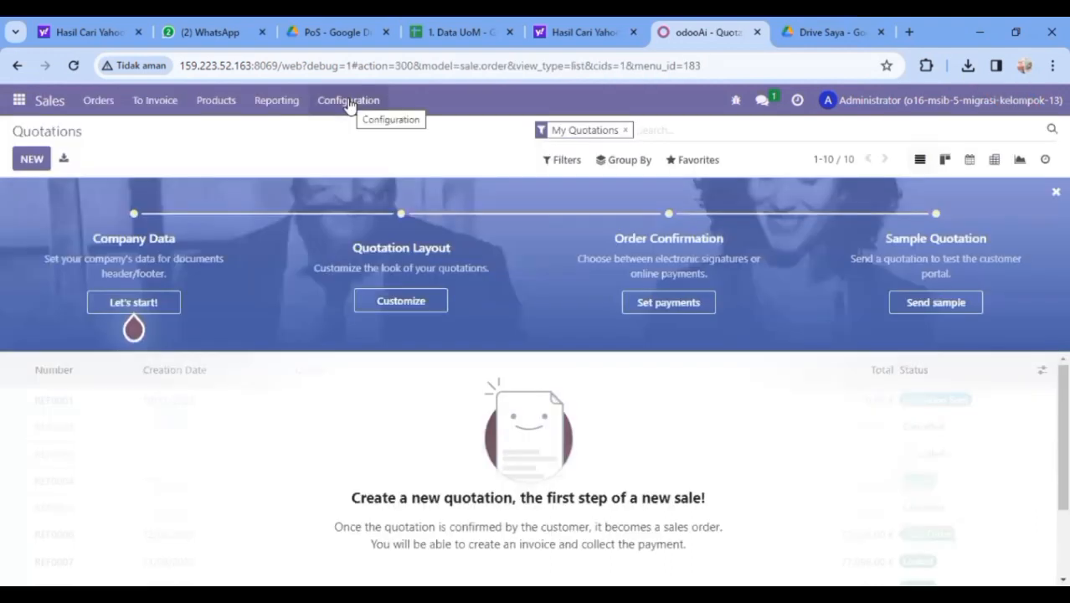
left_click(350, 102)
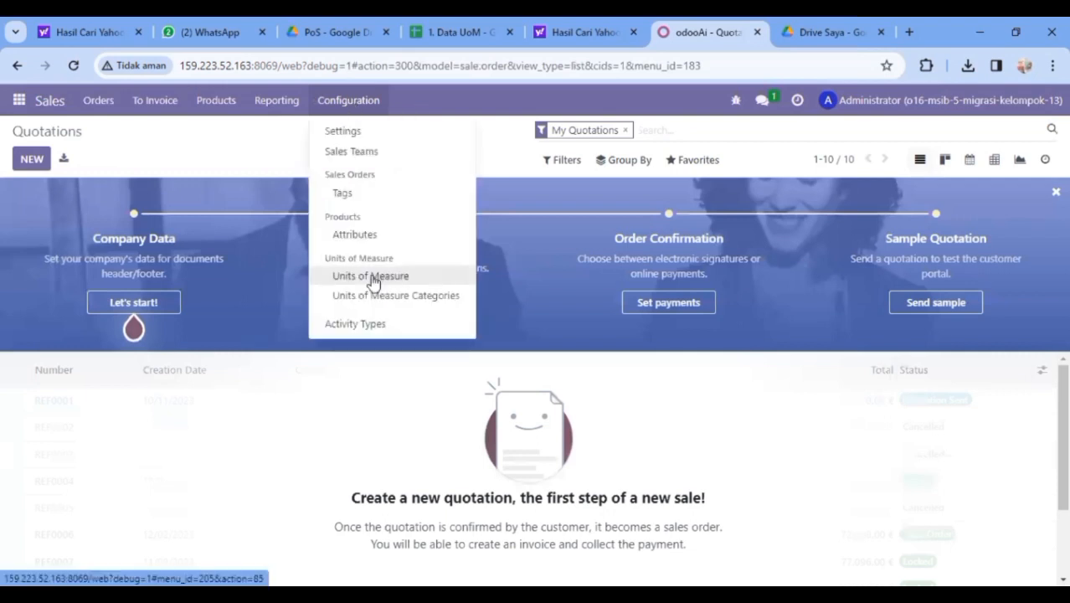
left_click(371, 277)
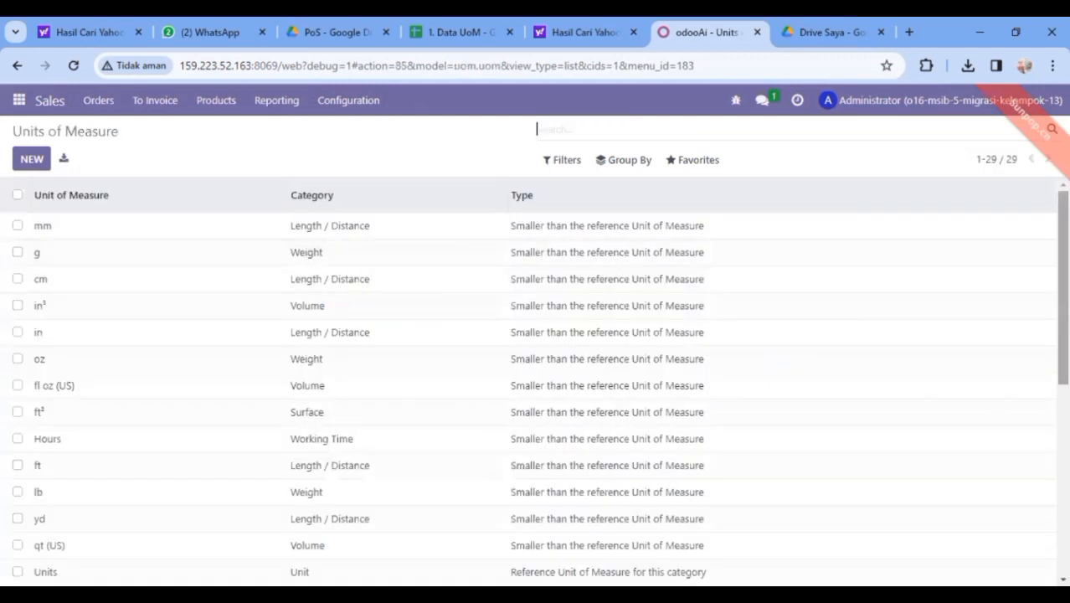
Review the 29 existing units and open Import records from Favorites
scroll(1041, 387, "down", 4)
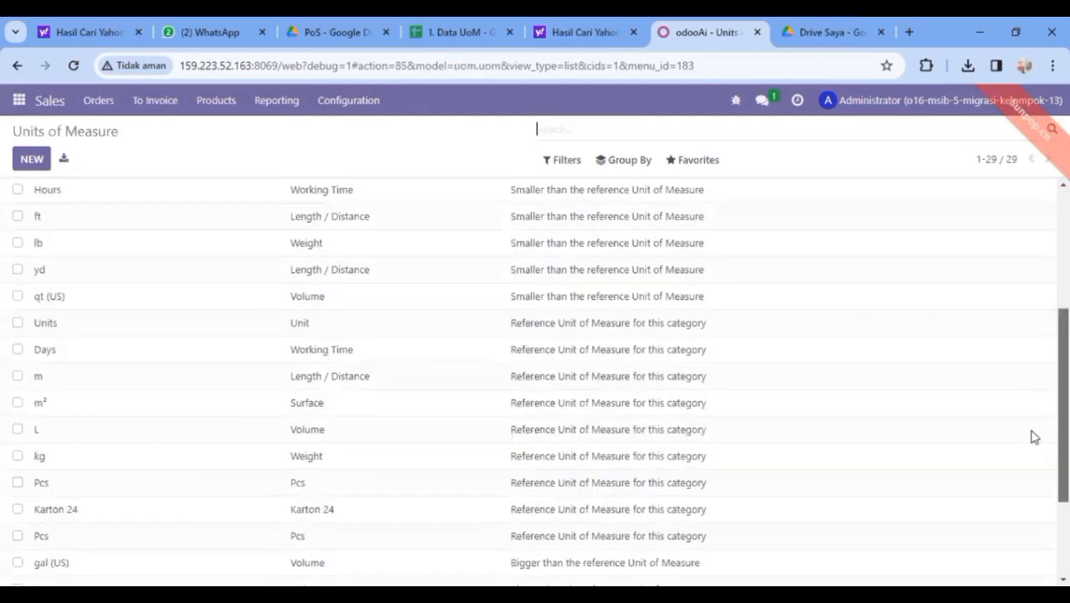
scroll(1030, 452, "down", 2)
scroll(1028, 467, "down", 1)
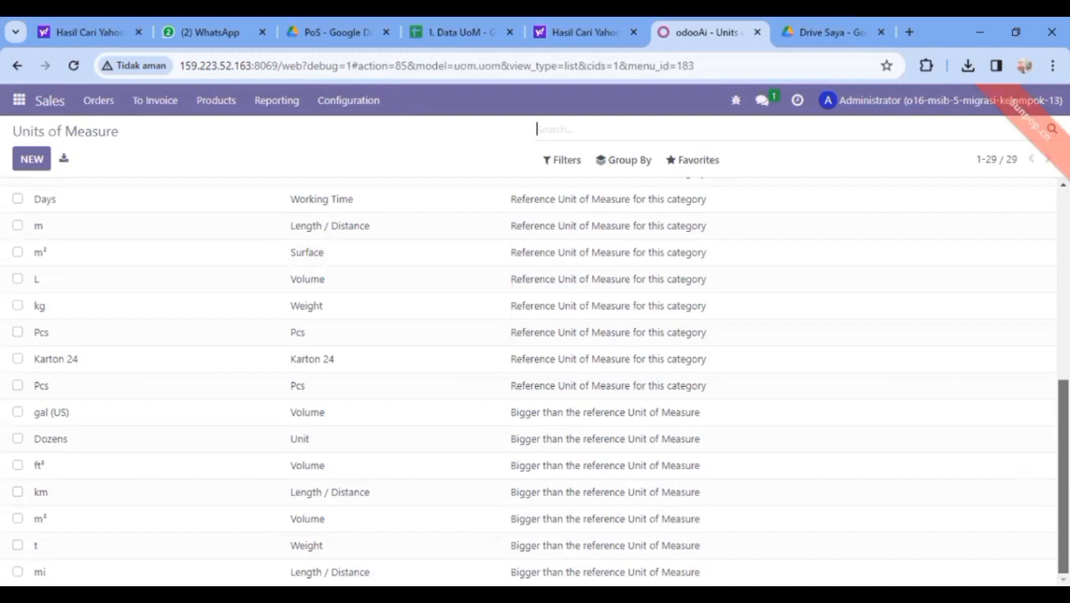
scroll(536, 381, "up", 10)
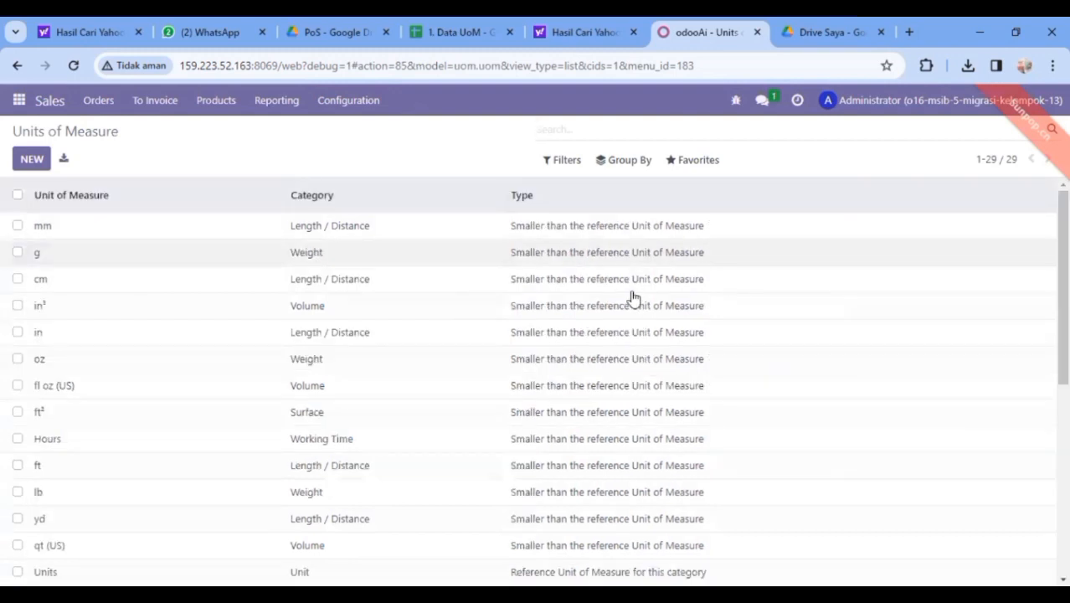
scroll(536, 381, "down", 5)
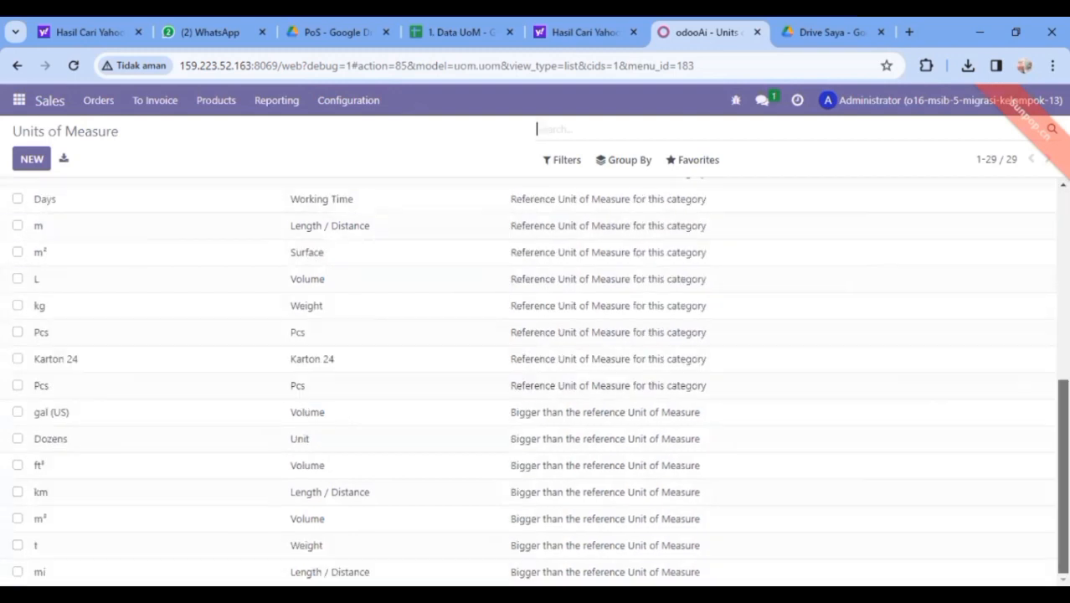
scroll(535, 381, "up", 5)
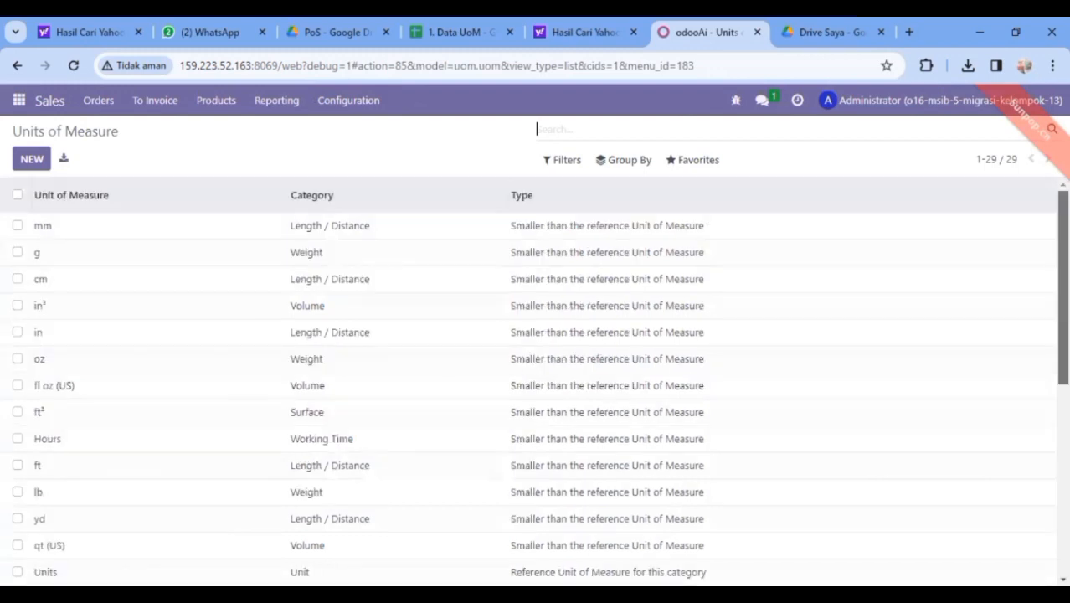
left_click(695, 163)
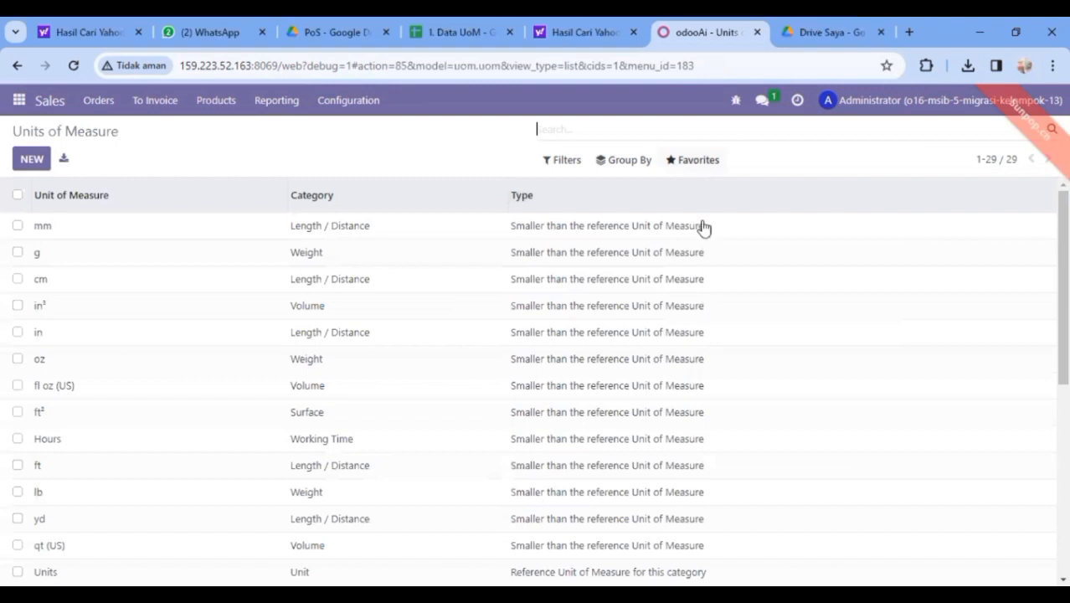
left_click(705, 219)
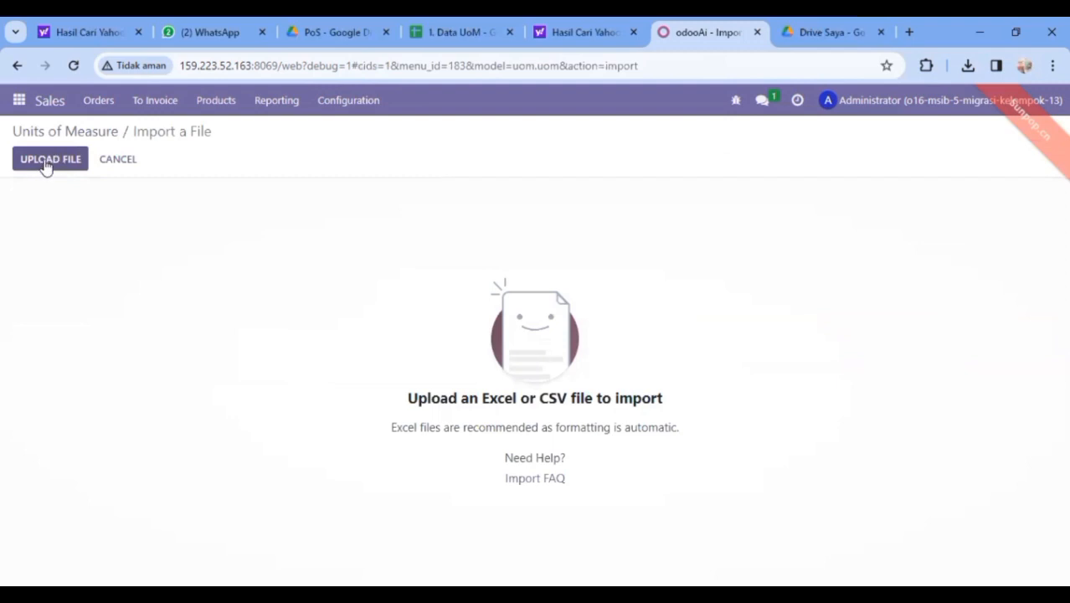
Upload 1. Data UoM.xlsx from Downloads, test the id and Name mapping, and import
left_click(47, 165)
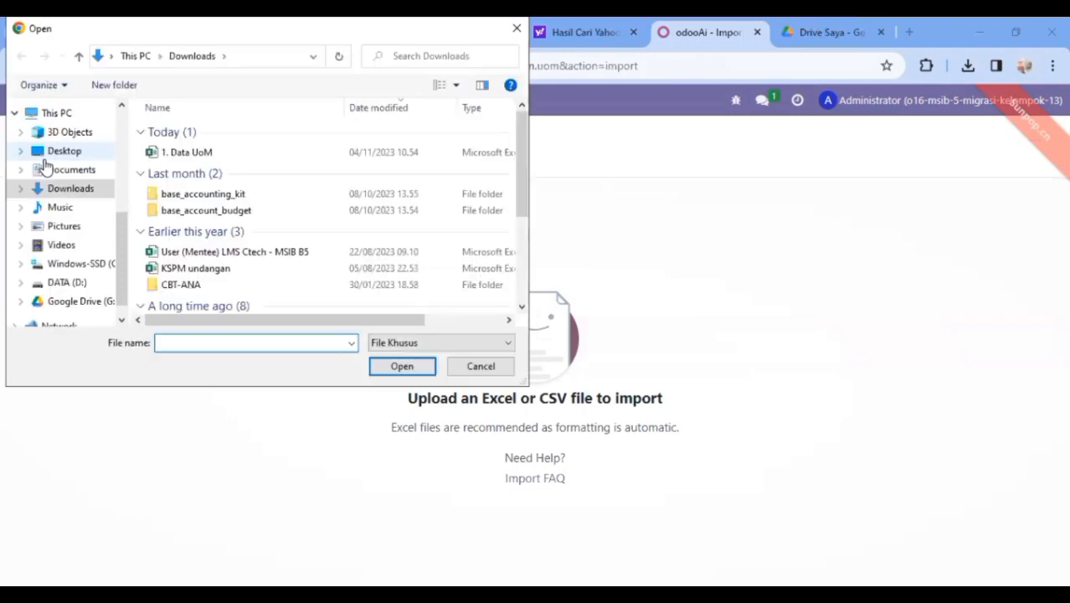
left_click(211, 156)
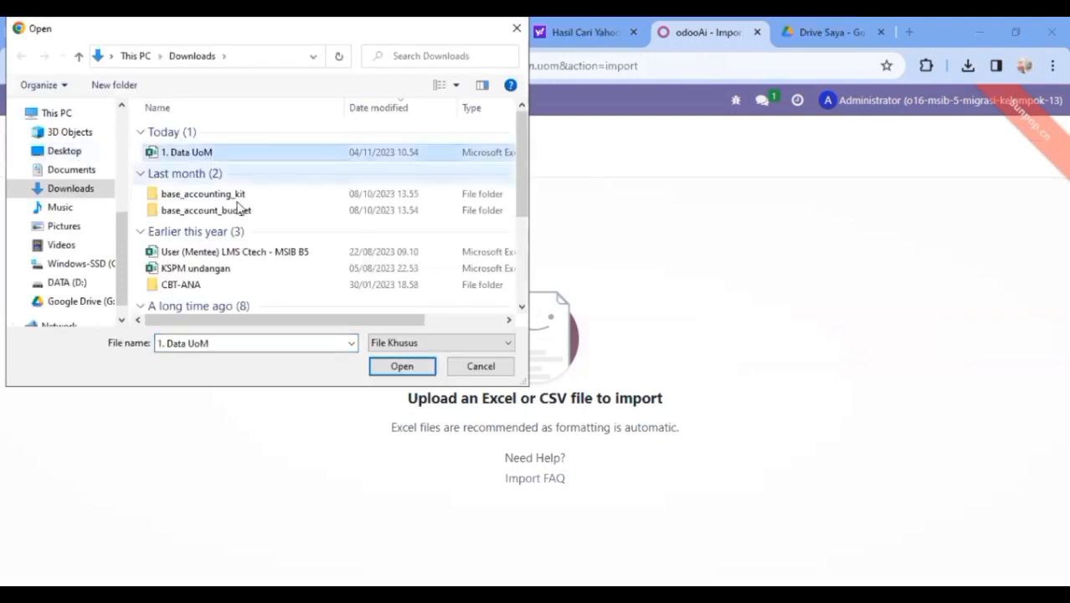
left_click(394, 369)
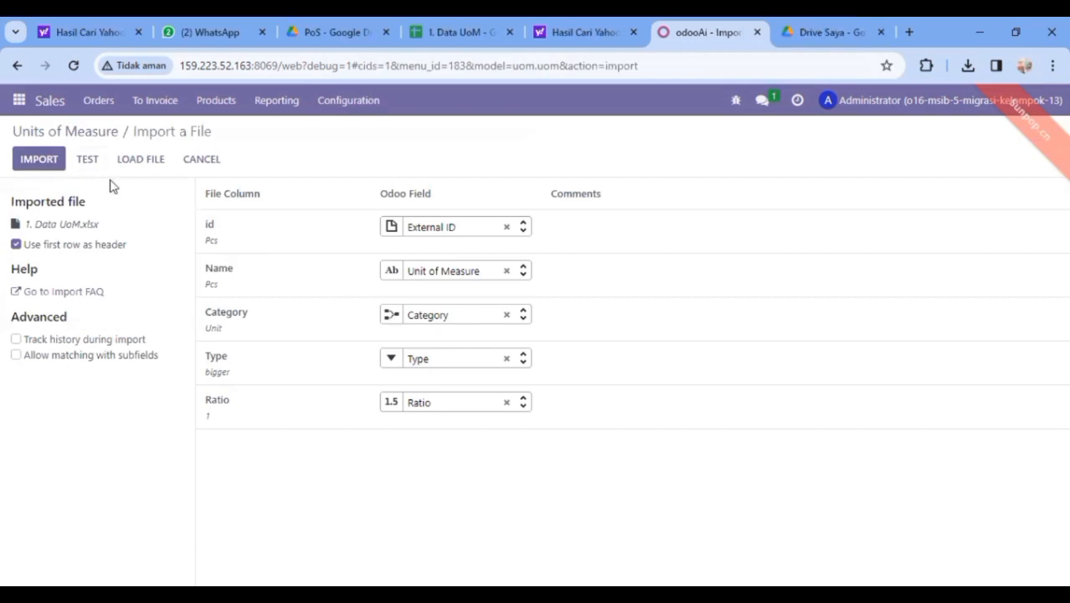
left_click(82, 165)
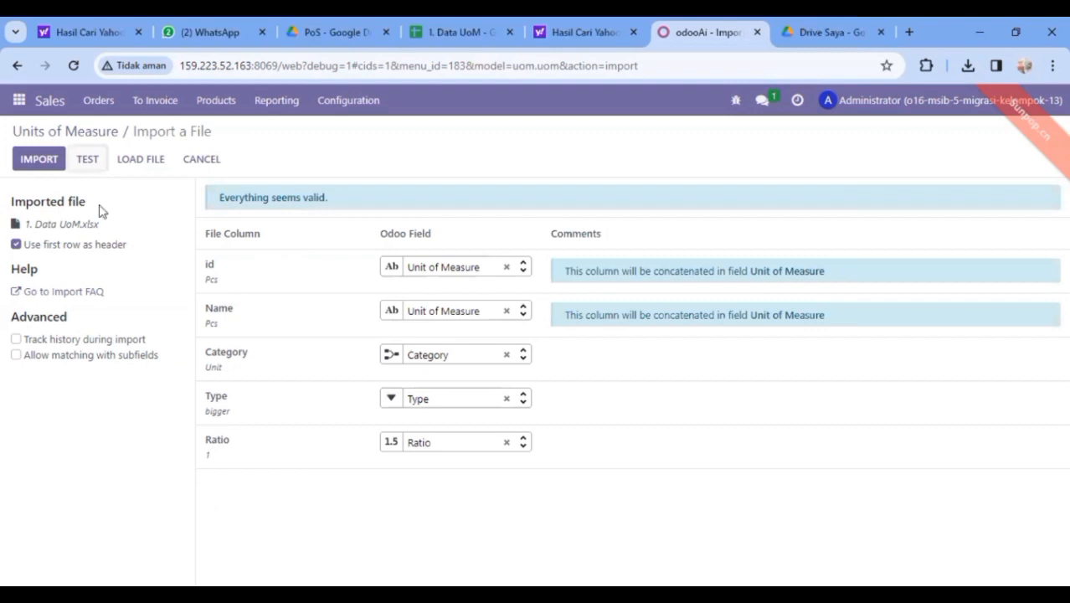
left_click(34, 160)
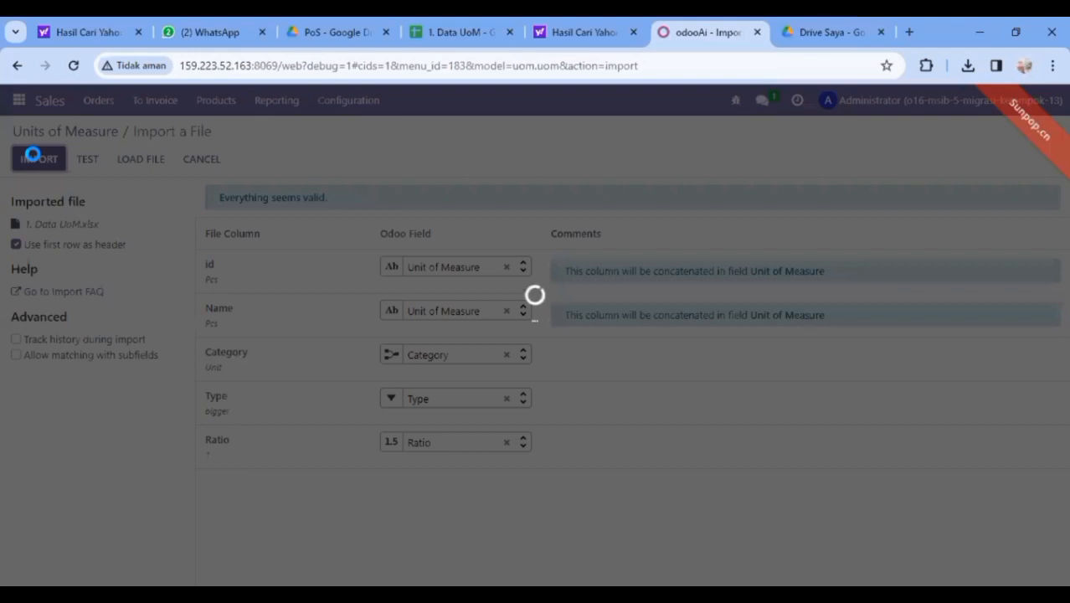
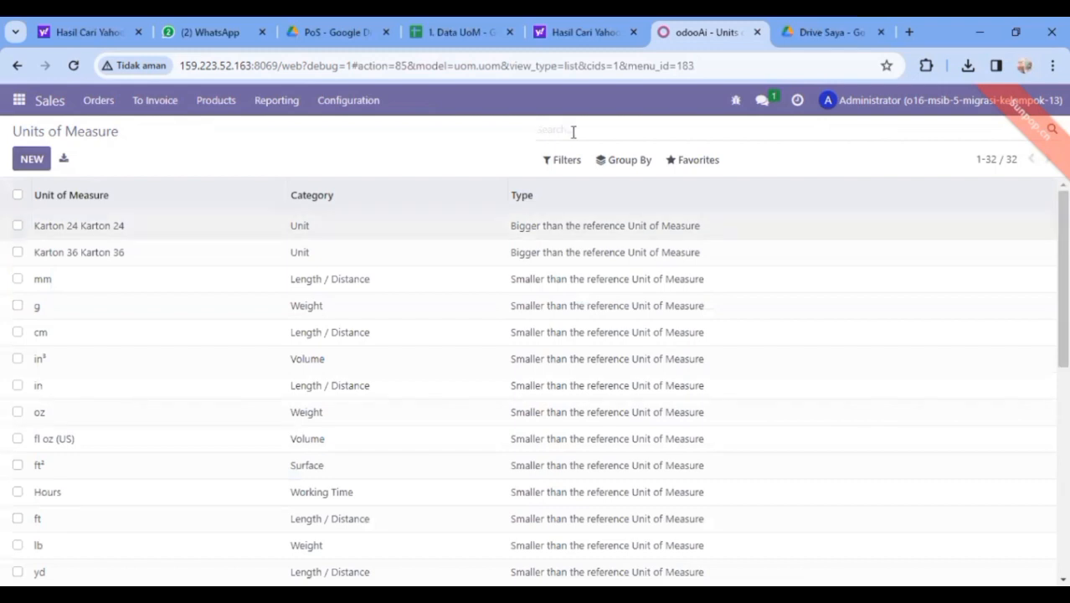
Search the Units of Measure list for Pcs
type("Pcs")
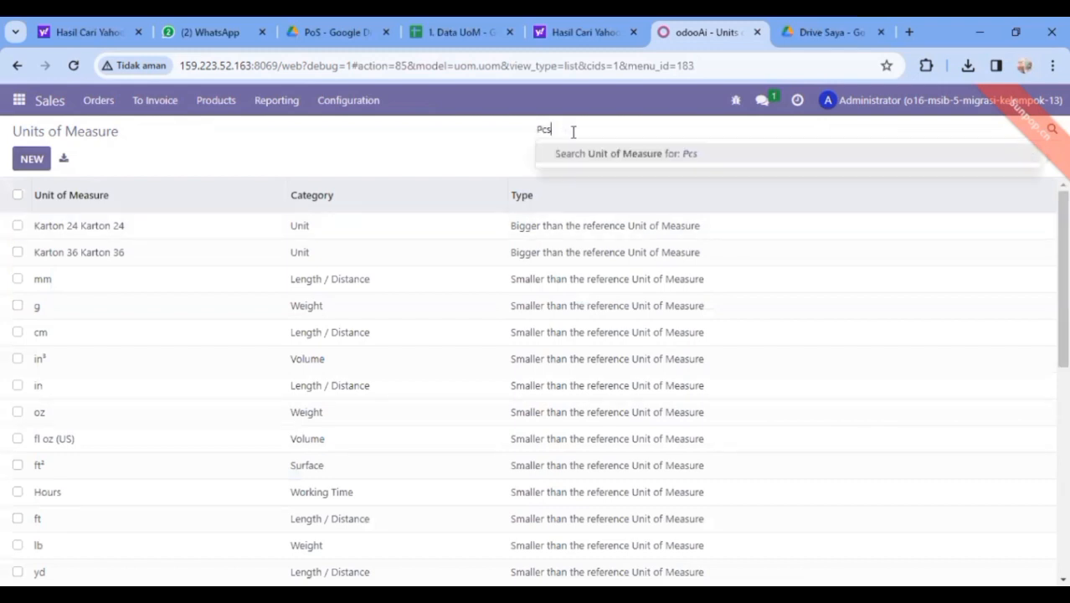
key("Return")
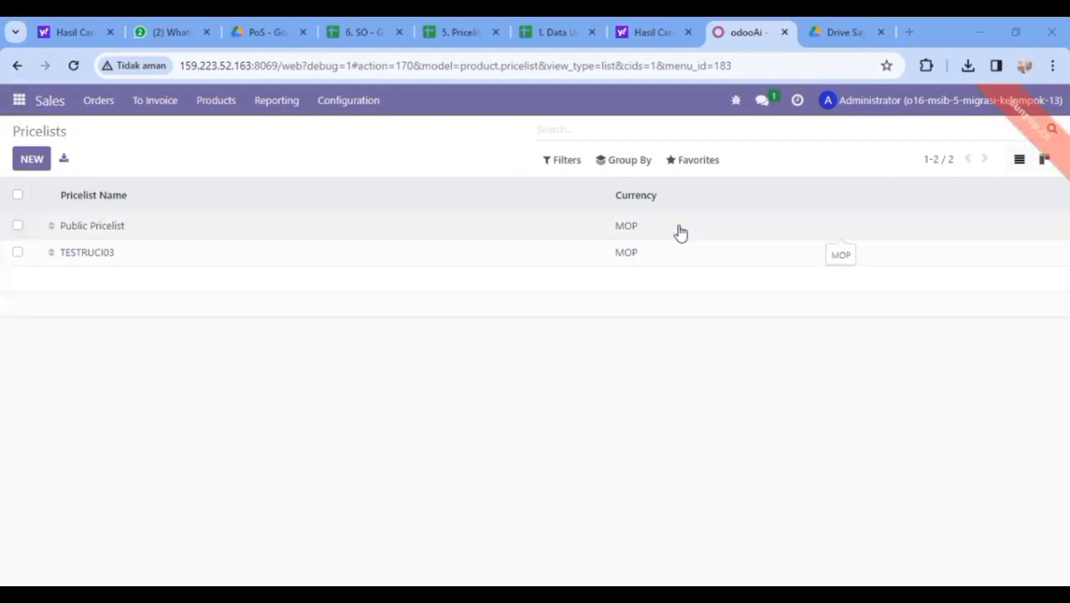
Test and import 5. Pricelist (Setelah Inventory).xlsx, then review the new TESTRUCI03 pricelist's rules
left_click(693, 166)
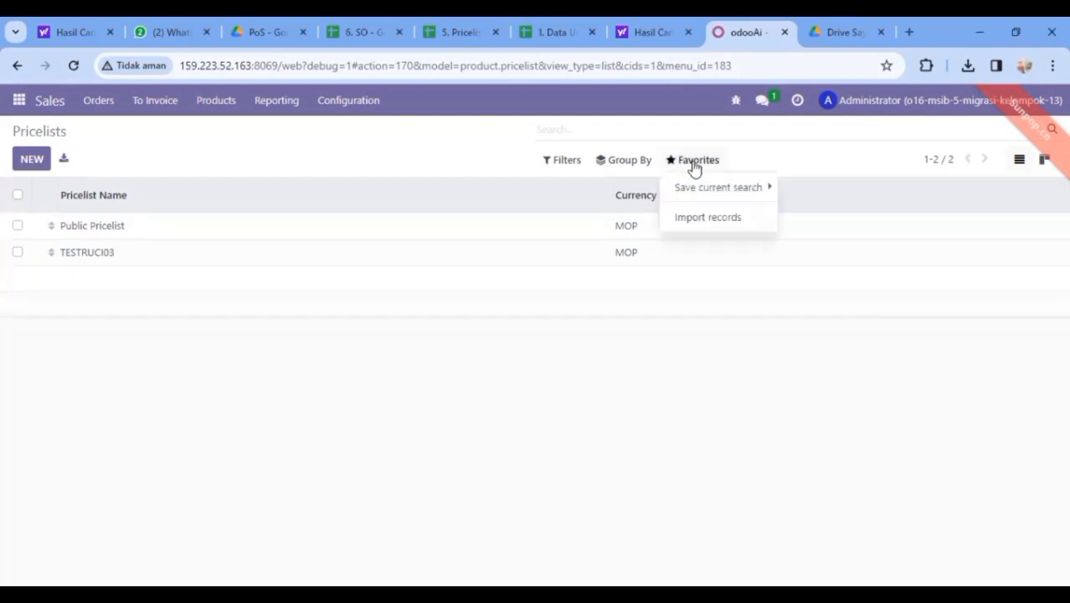
left_click(699, 220)
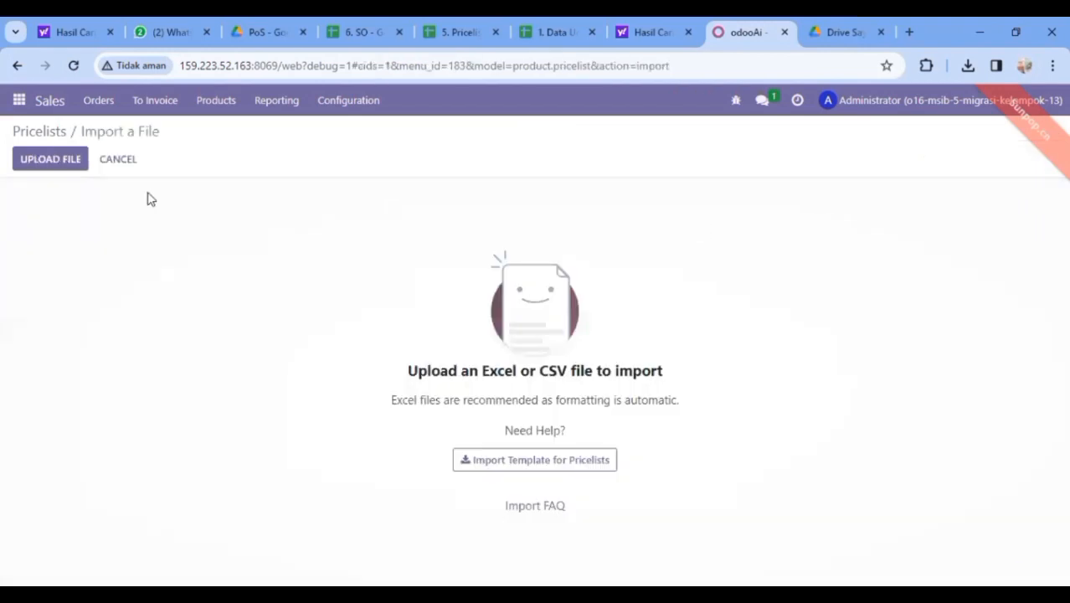
left_click(52, 164)
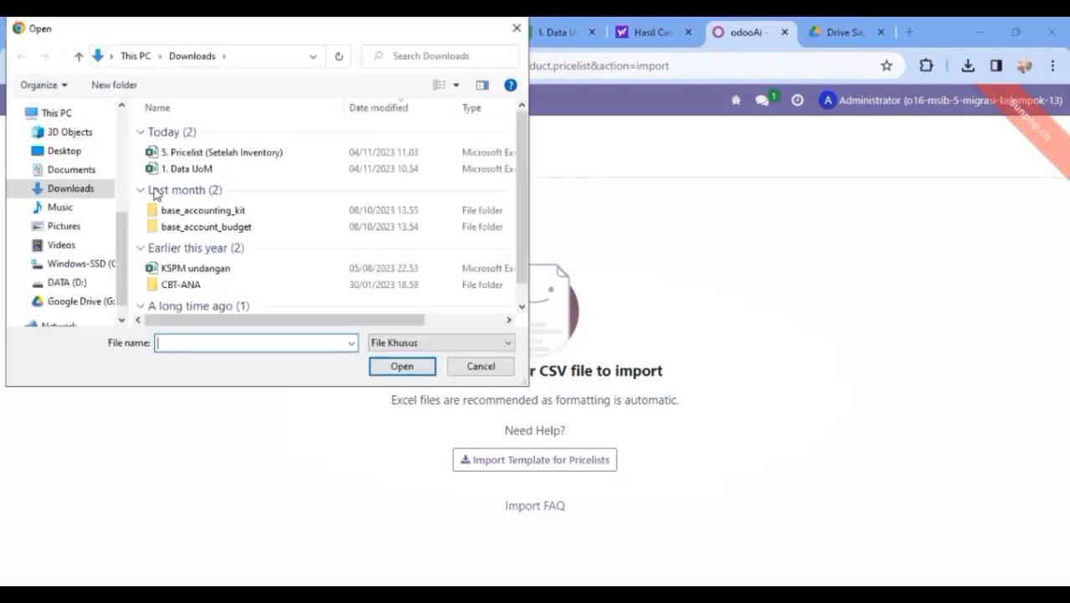
left_click(210, 153)
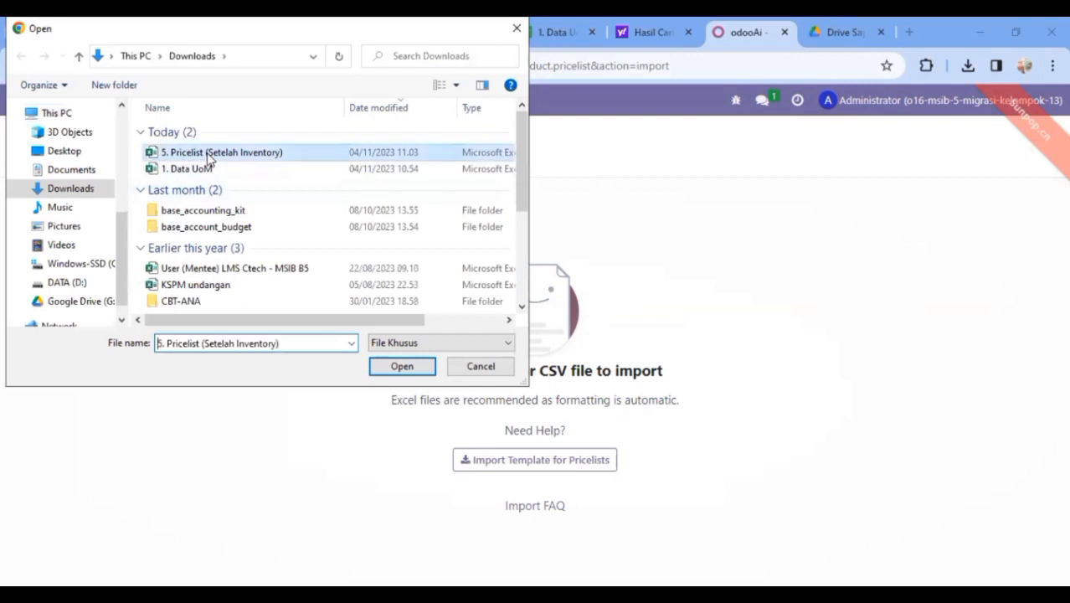
left_click(403, 369)
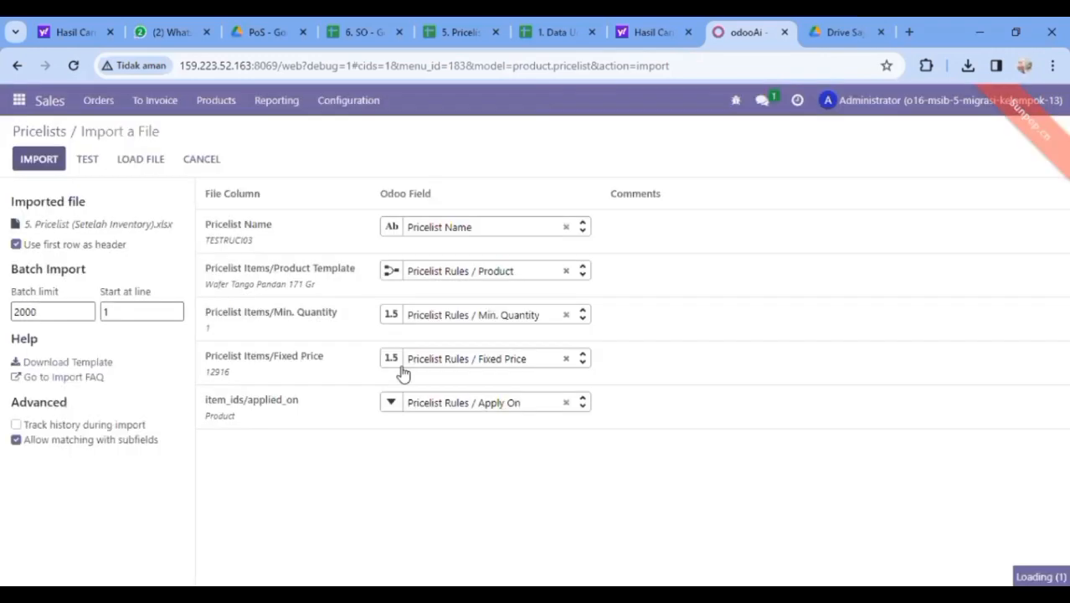
left_click(82, 157)
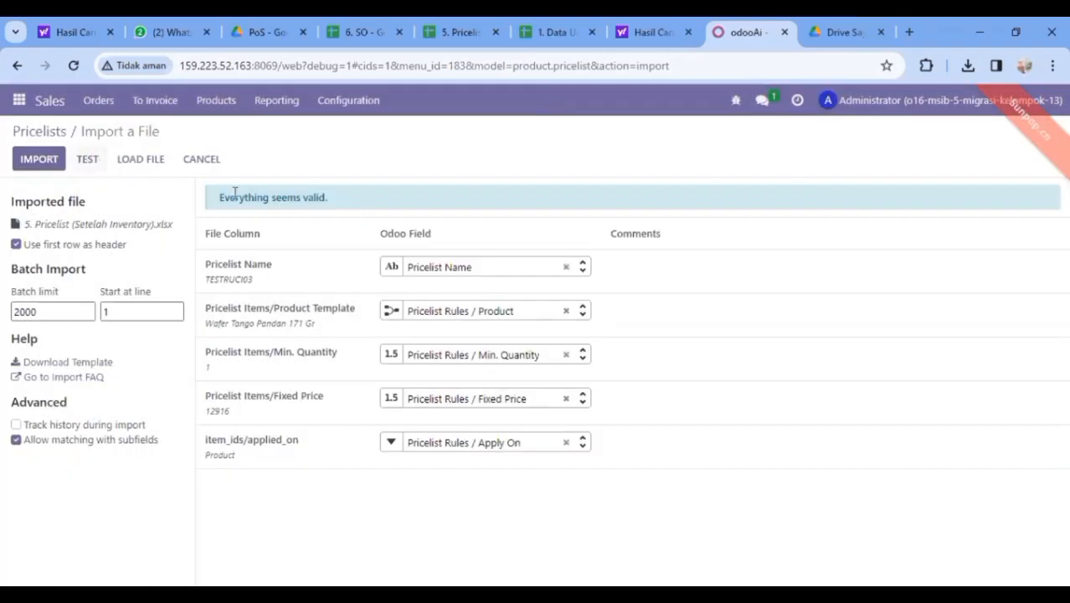
left_click(33, 158)
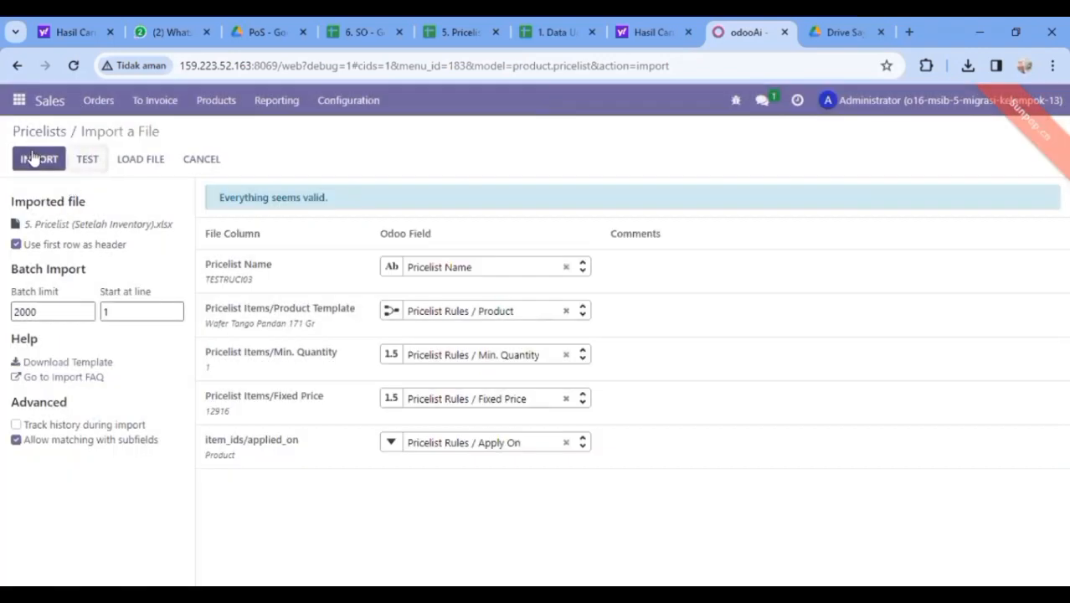
left_click(32, 158)
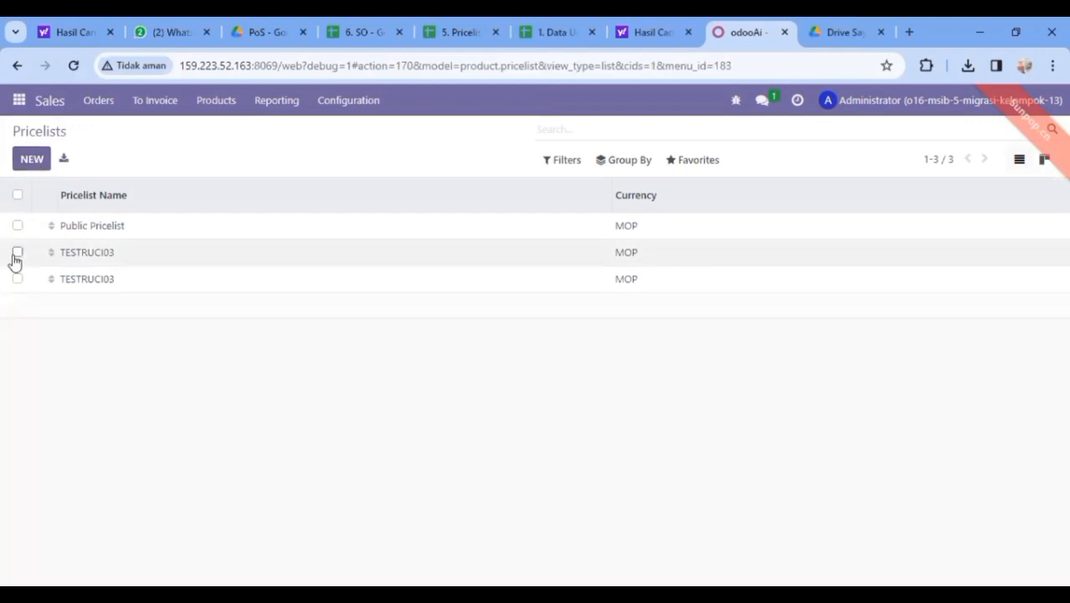
left_click(141, 288)
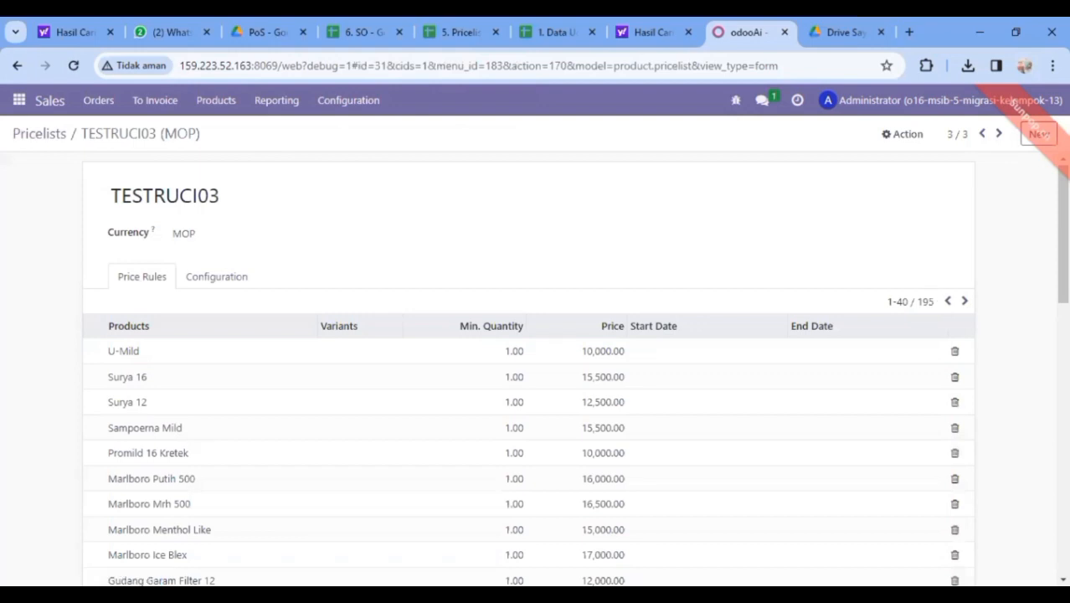
scroll(1032, 471, "down", 10)
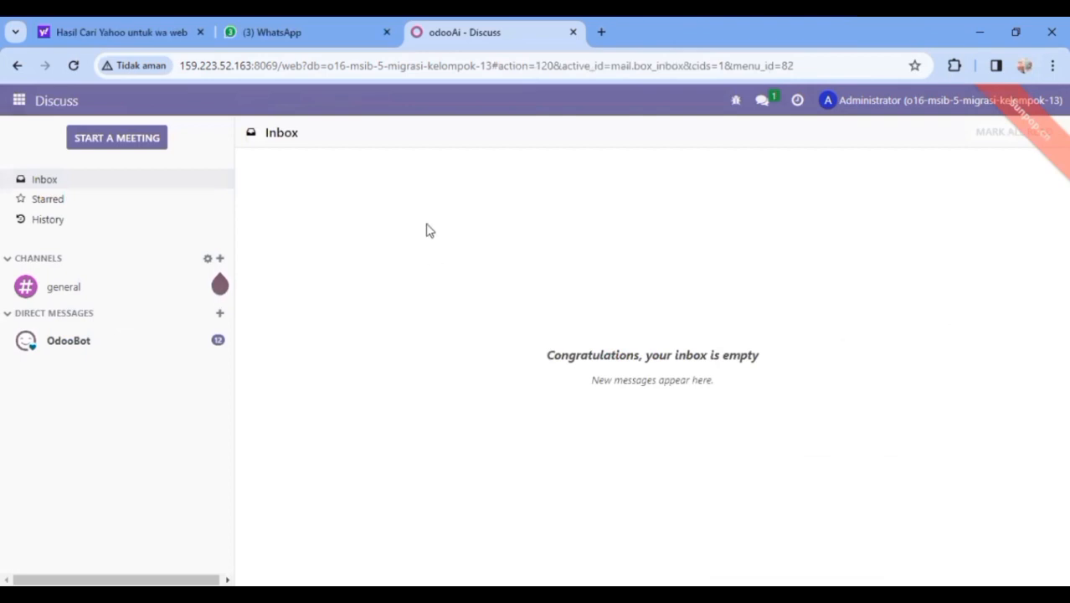
Switch to the Sales app, open Orders > Orders, and create a new sales order
left_click(139, 140)
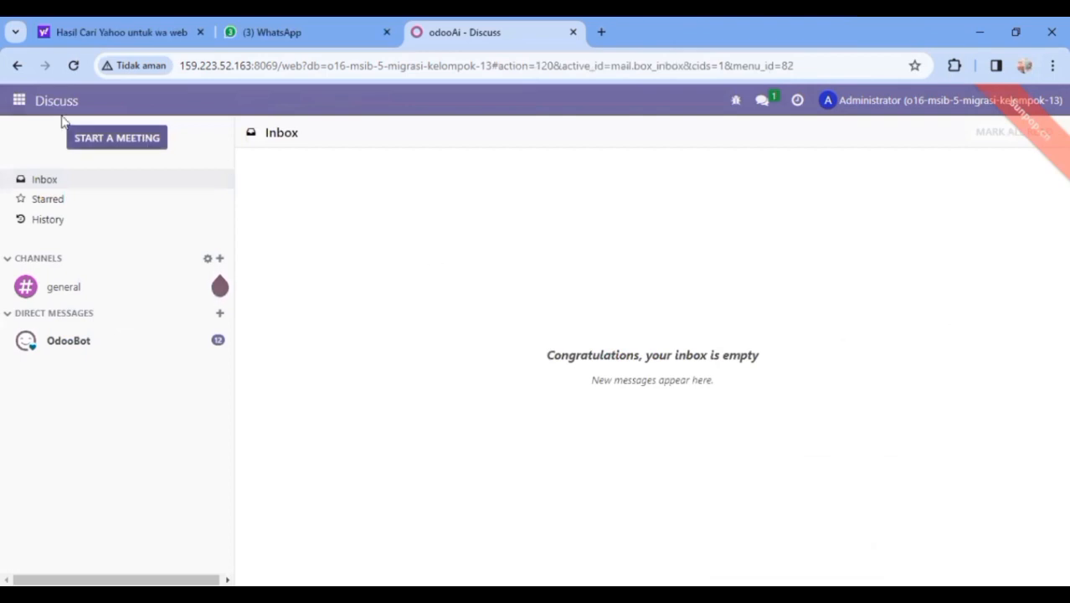
left_click(10, 101)
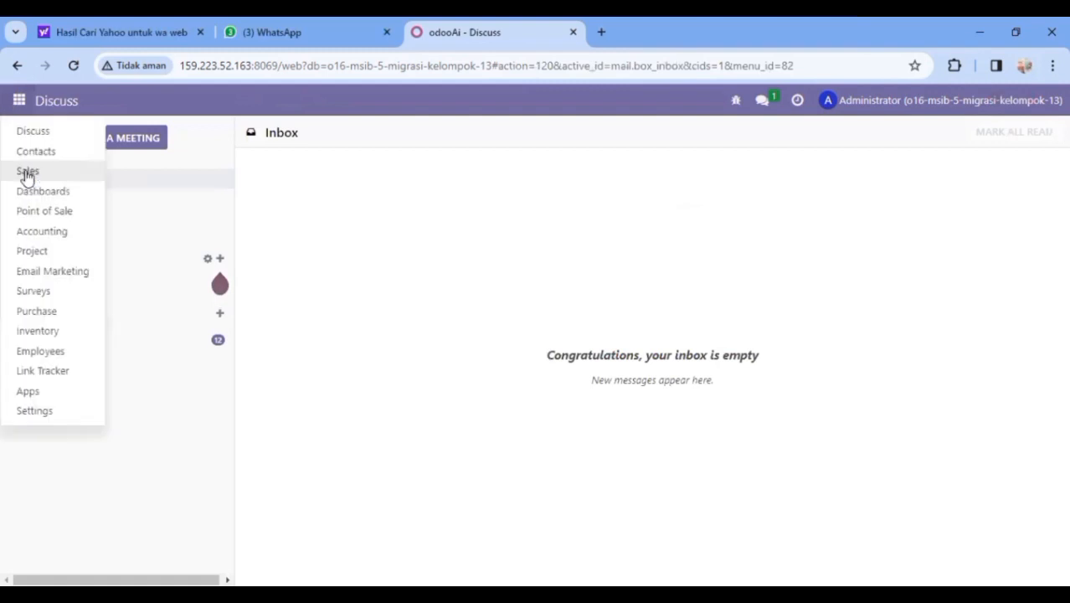
left_click(26, 172)
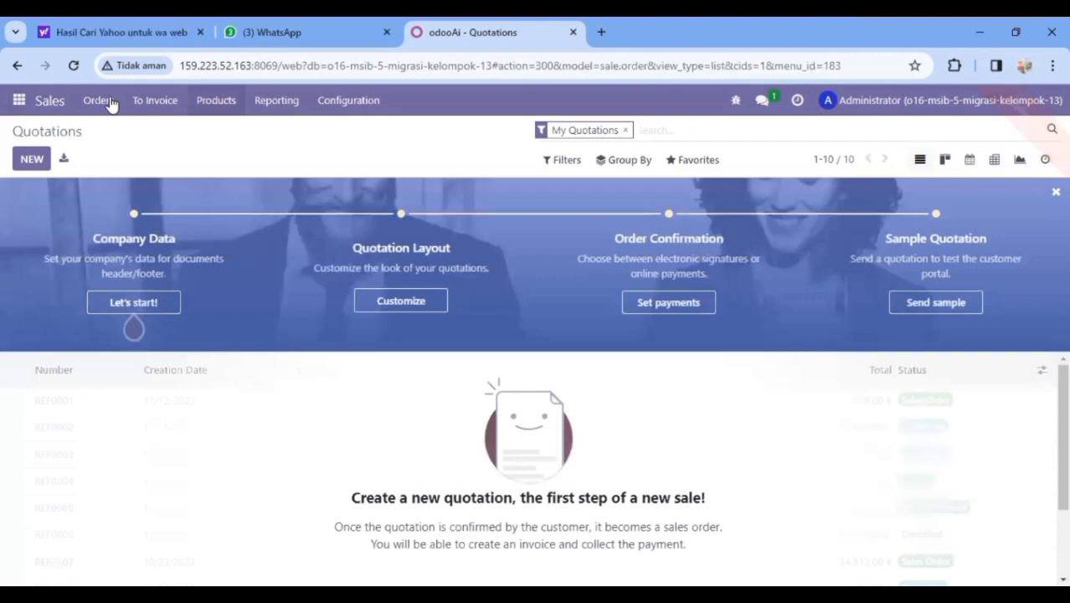
left_click(112, 102)
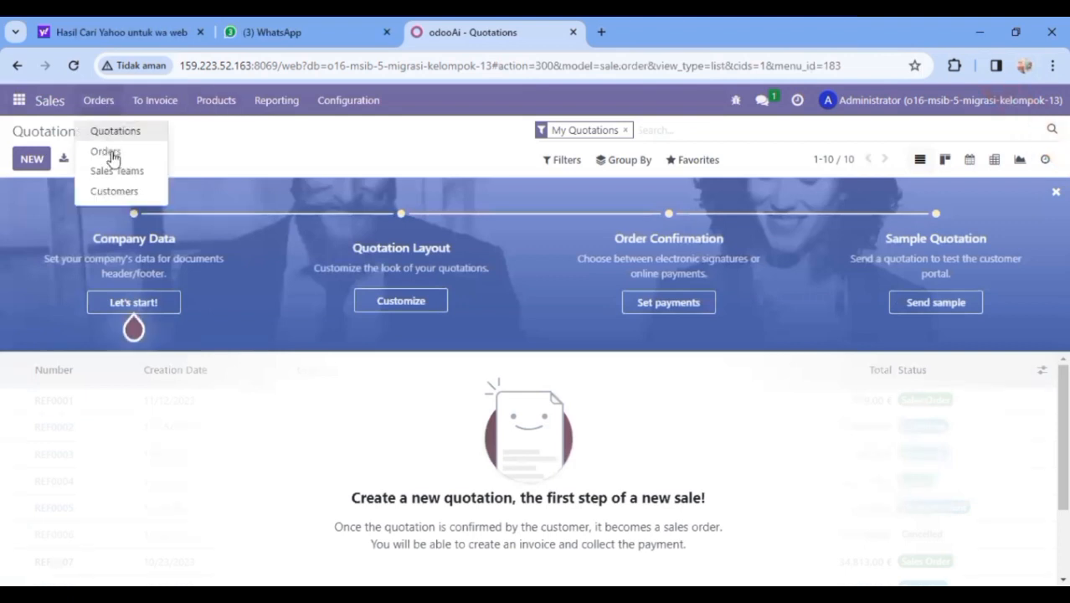
left_click(108, 152)
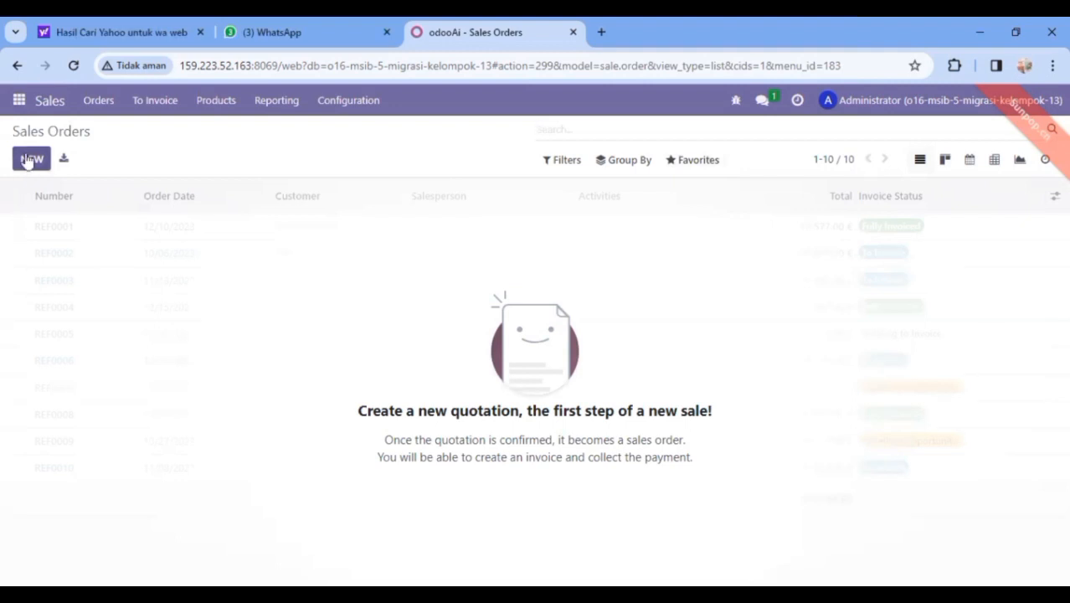
left_click(31, 158)
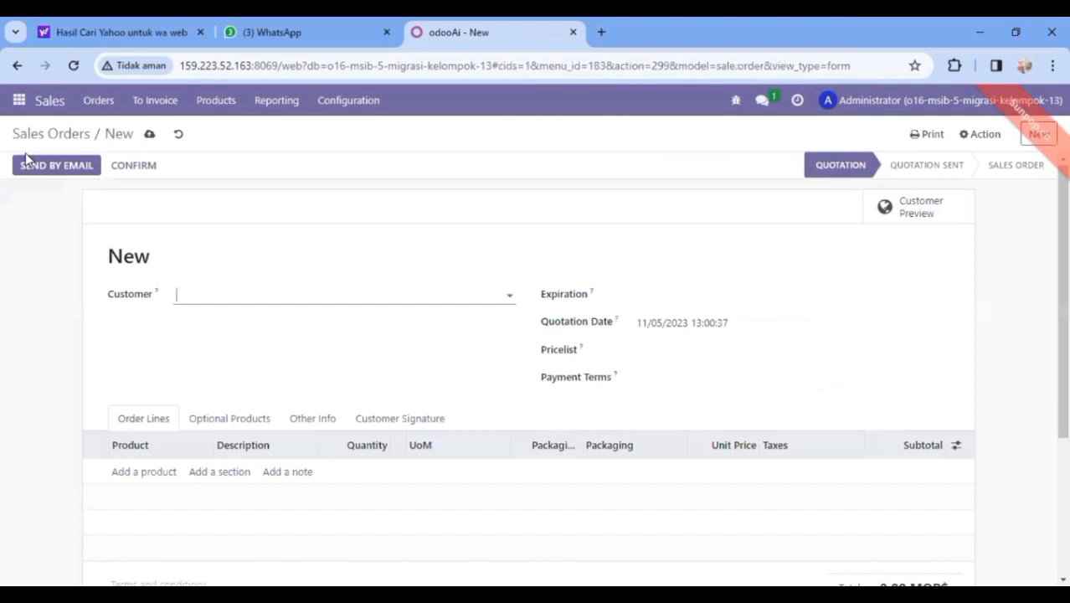
Set the customer to Sinar Harapan, creating the contact, with quotation date 07/04/2022
left_click(186, 295)
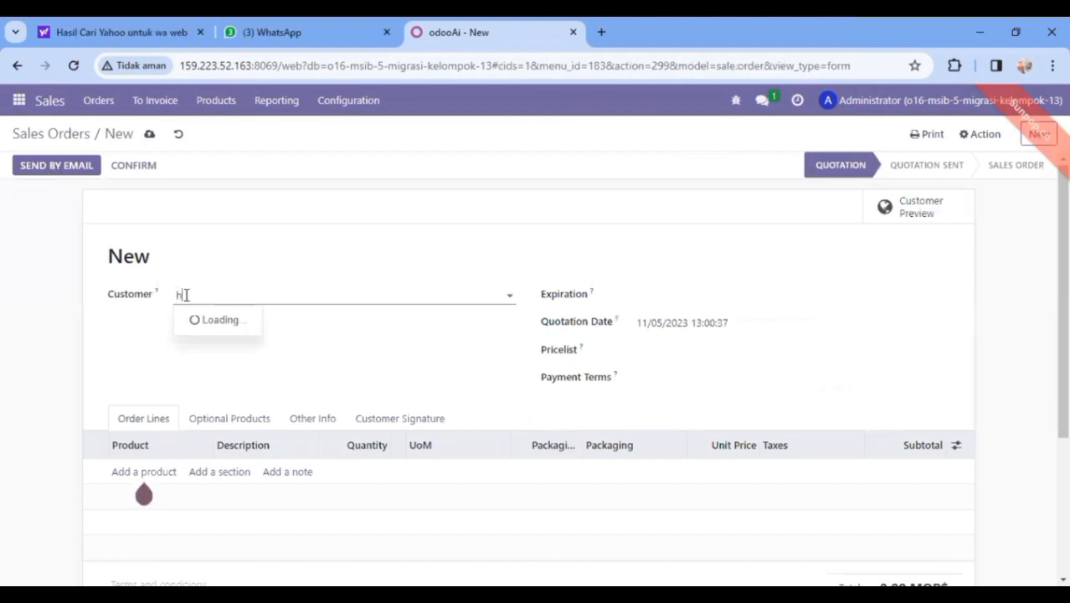
type("H")
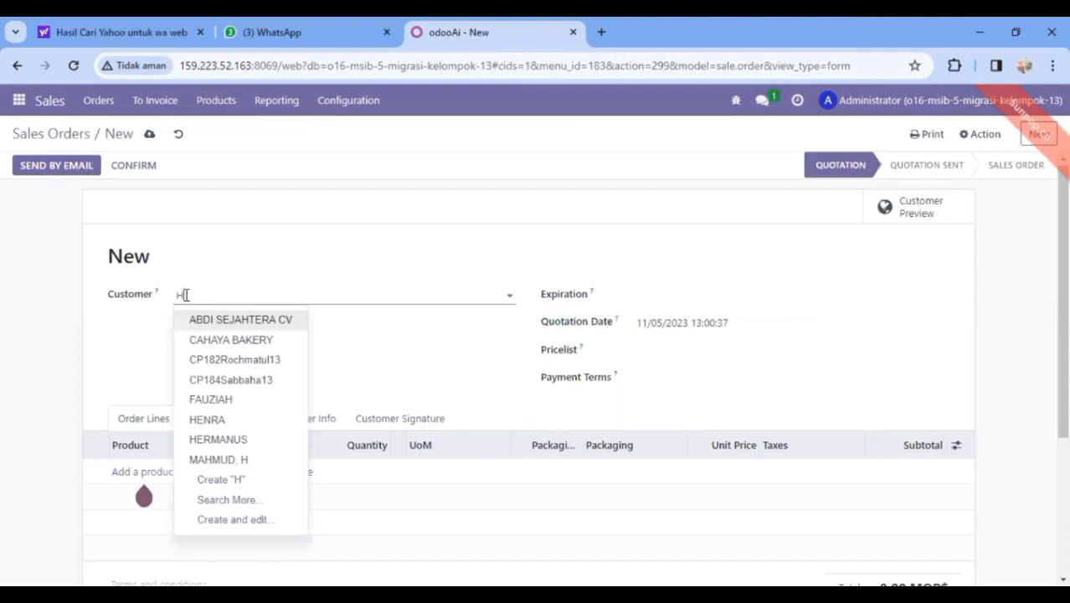
type("arapan")
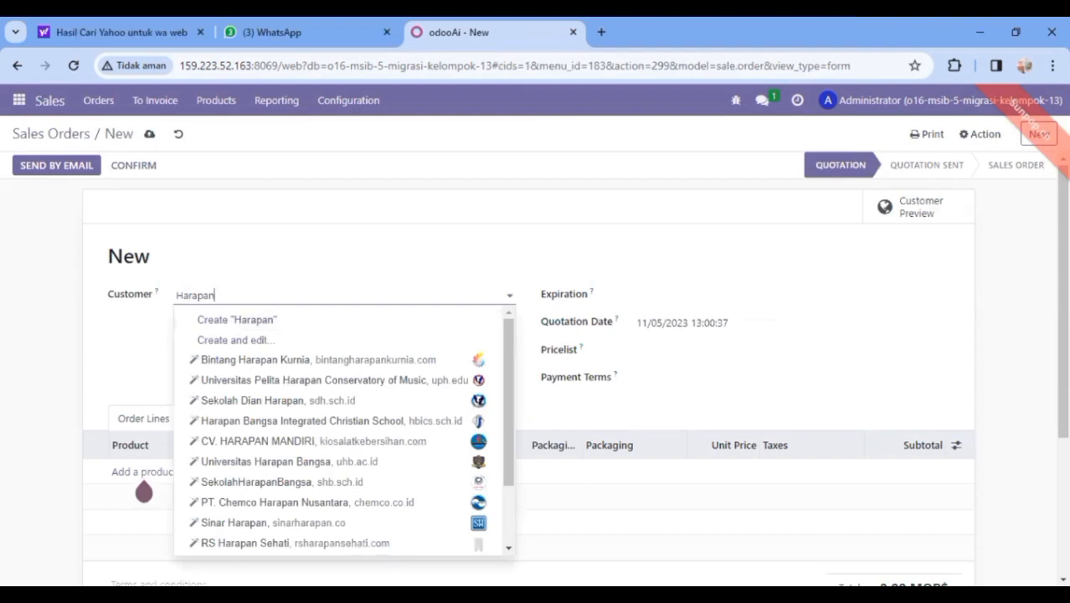
key("alt+Tab")
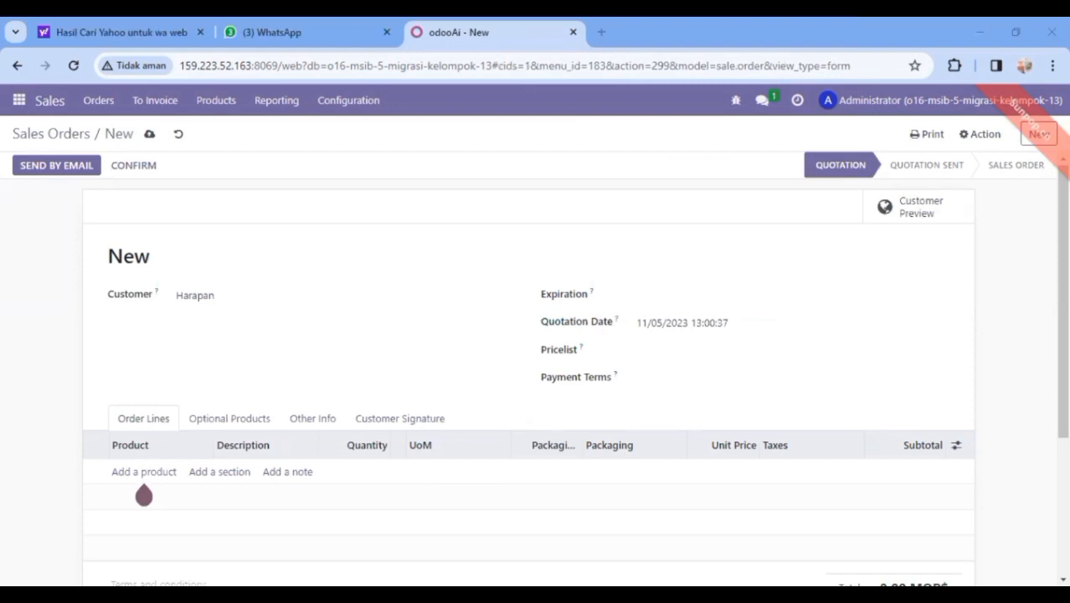
left_click(257, 301)
key("BackSpace")
key("BackSpace")
key("BackSpace")
key("BackSpace")
key("BackSpace")
key("BackSpace")
key("BackSpace")
type("Si")
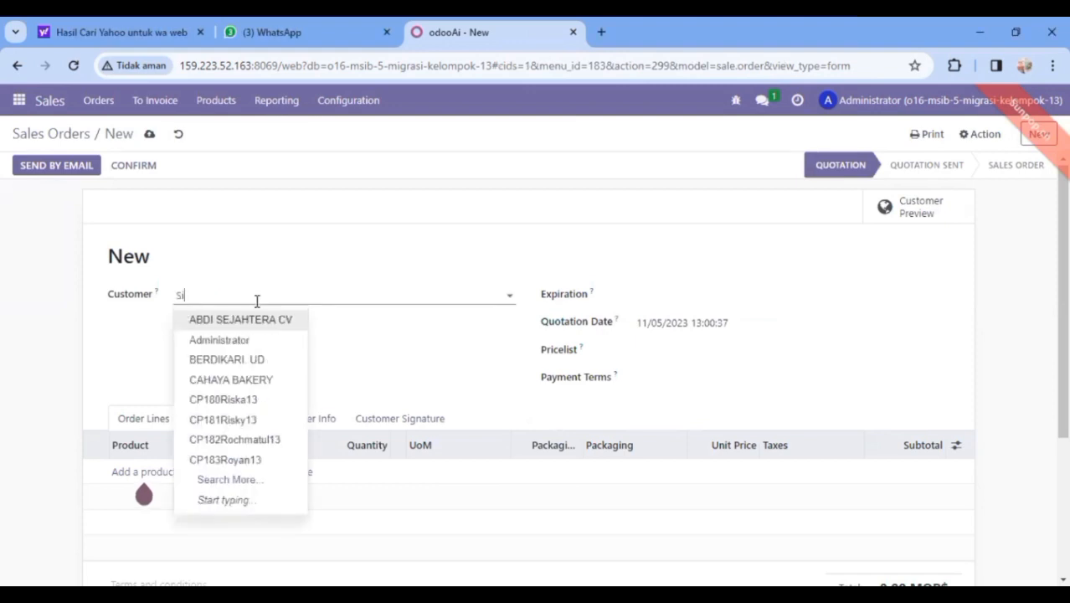
type("nar")
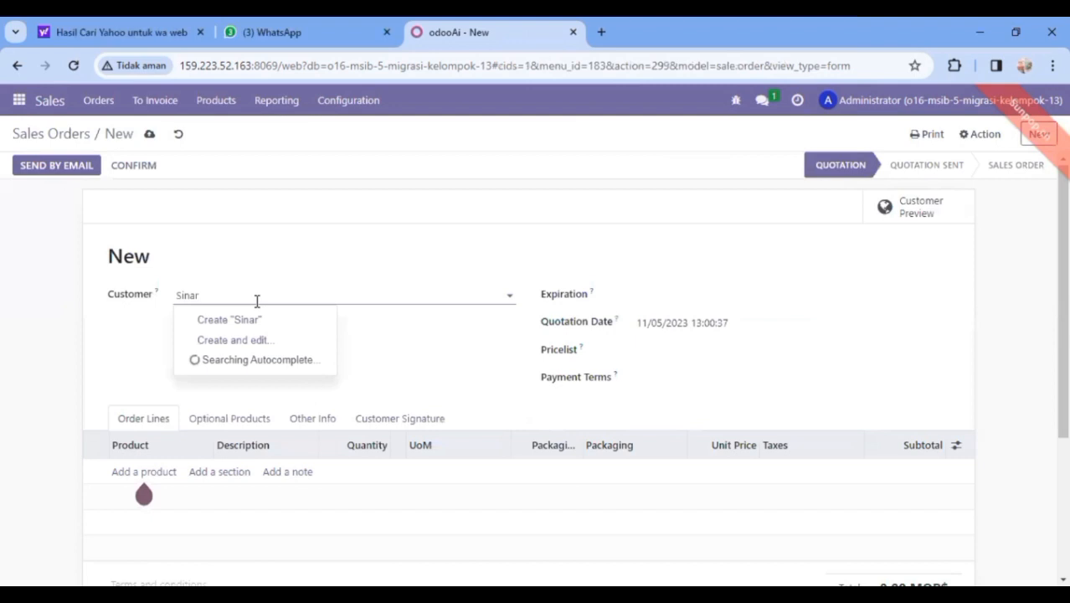
type(" Harapan")
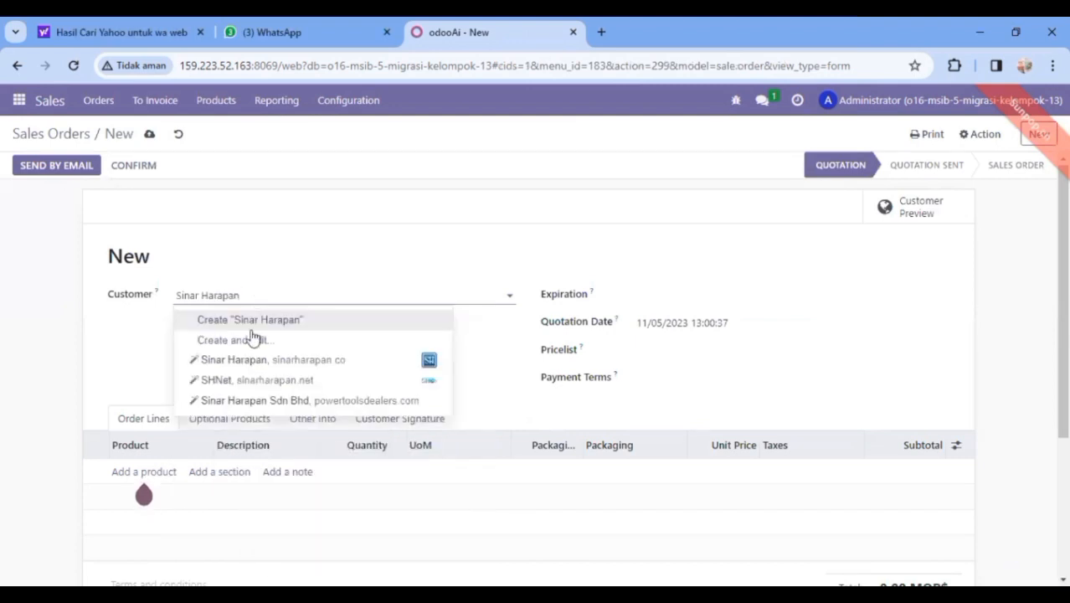
left_click(252, 367)
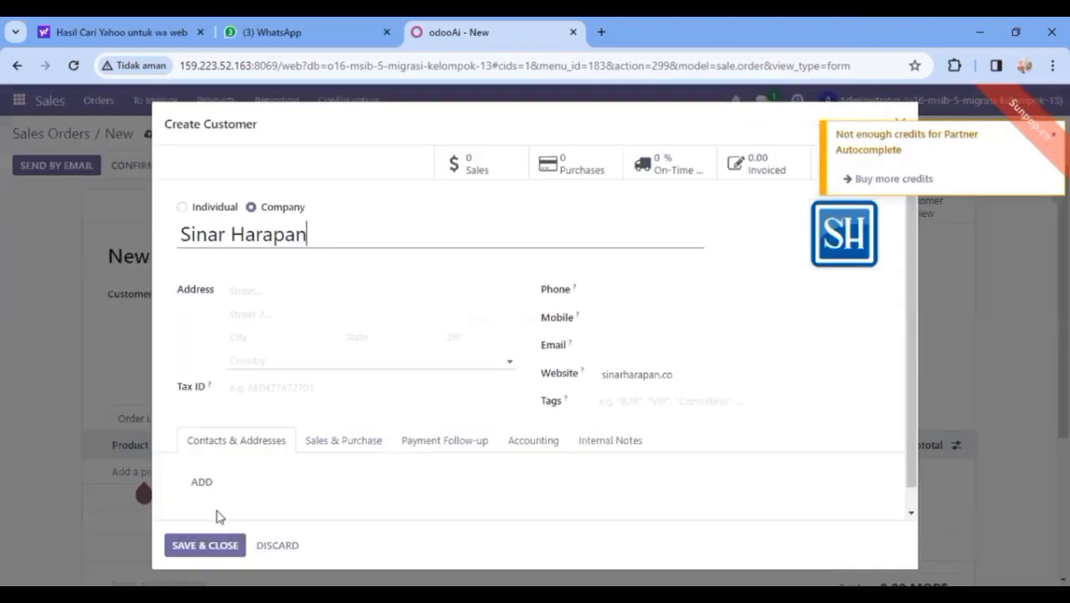
left_click(215, 544)
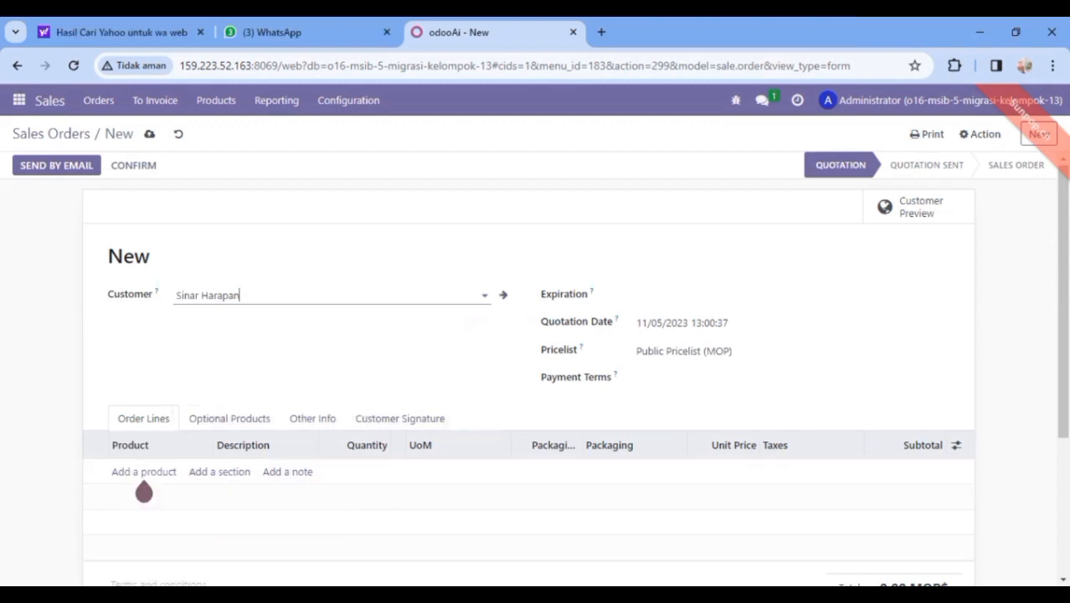
key("alt+Tab")
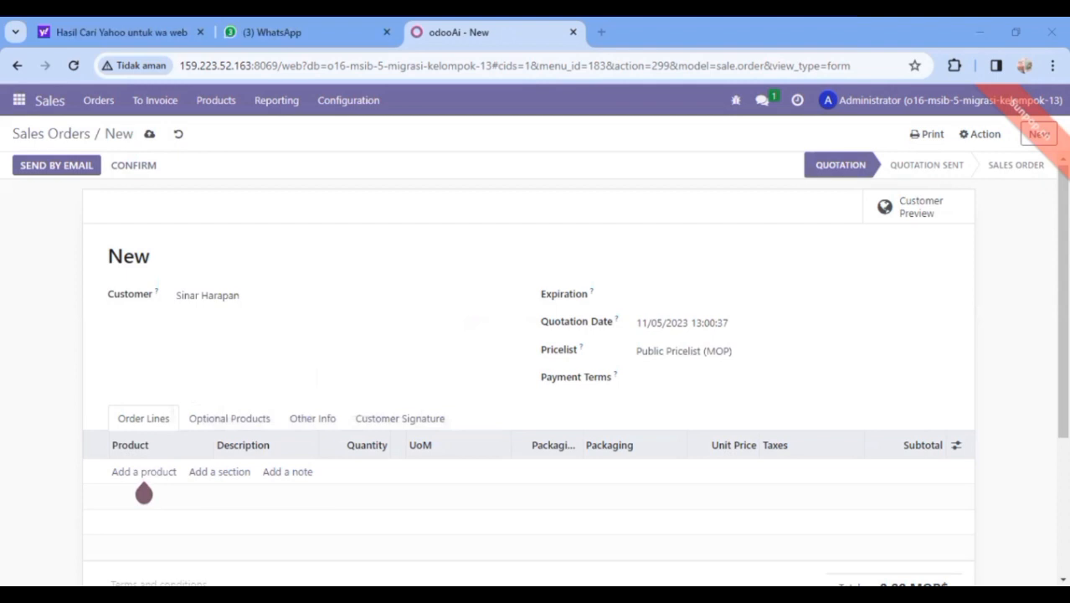
key("alt+Tab")
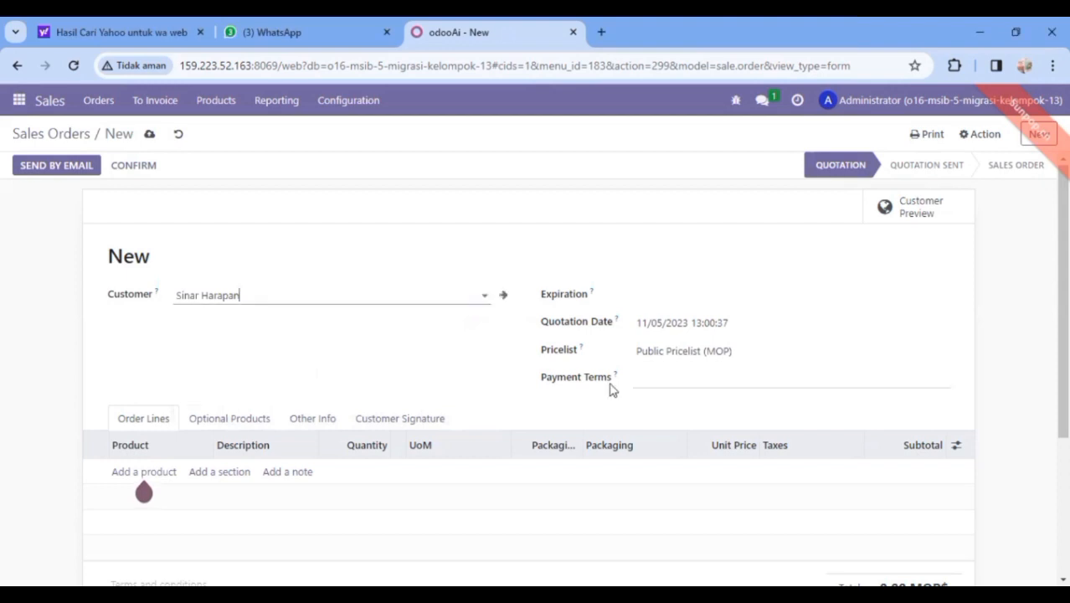
left_click(773, 301)
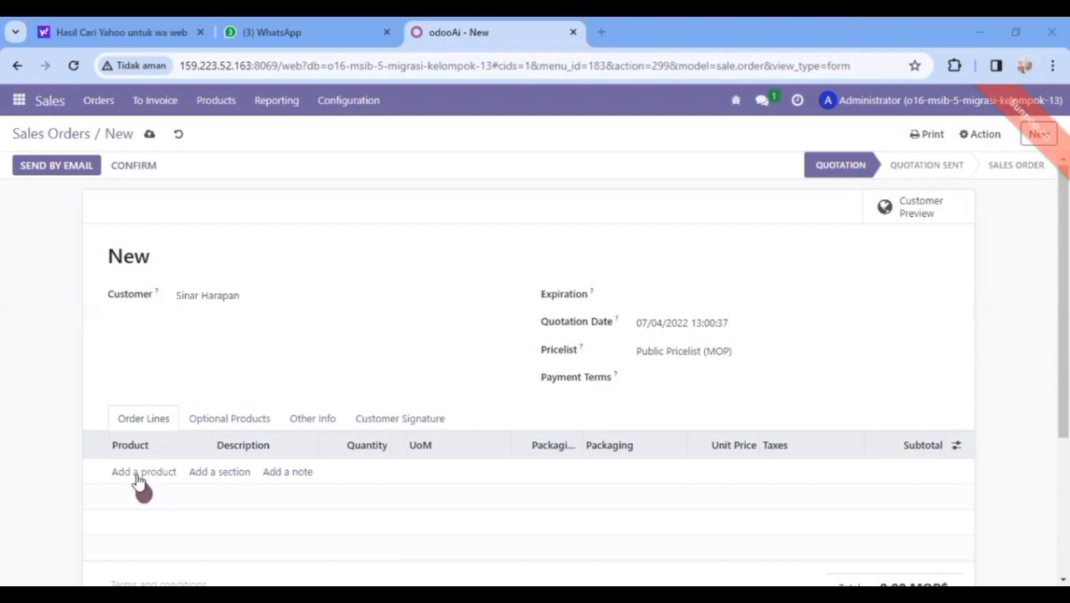
Add an order line for [13170-0002] Yuppy Apple 120G
left_click(139, 476)
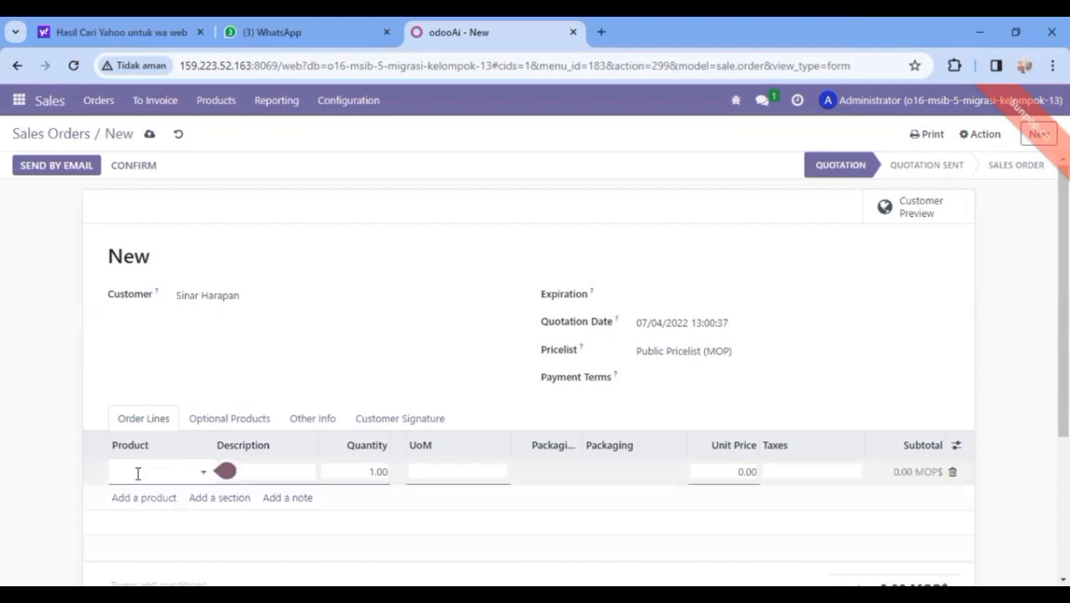
left_click(138, 473)
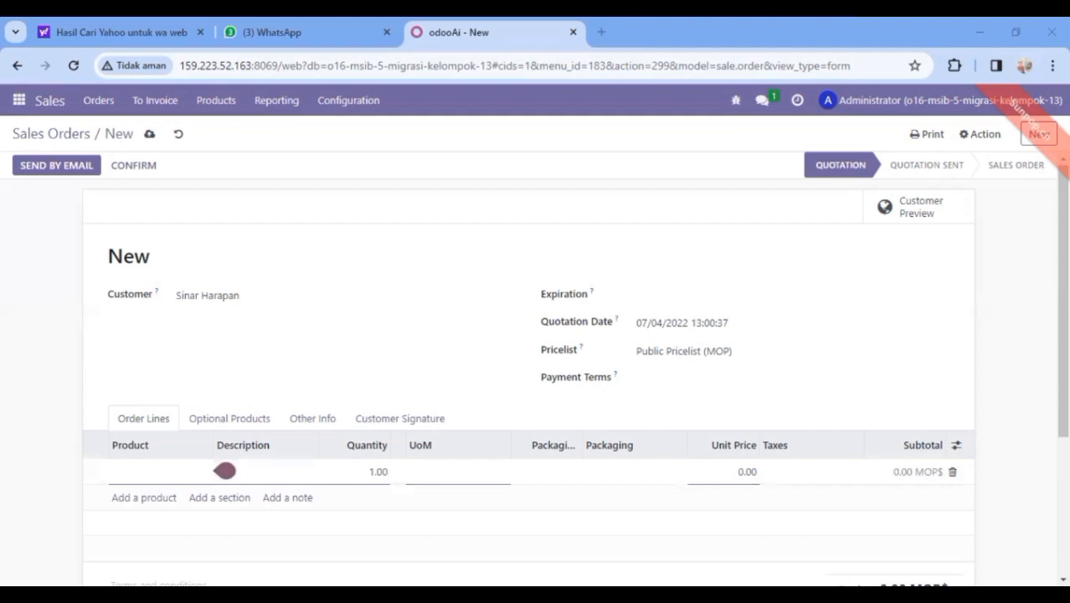
left_click(126, 471)
type("Y")
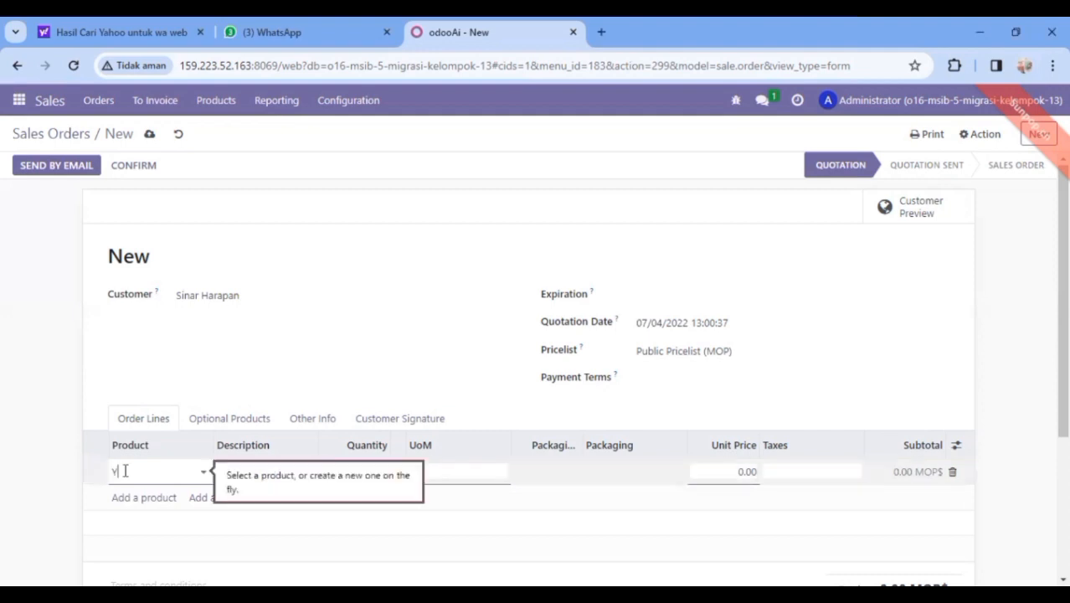
type("upp")
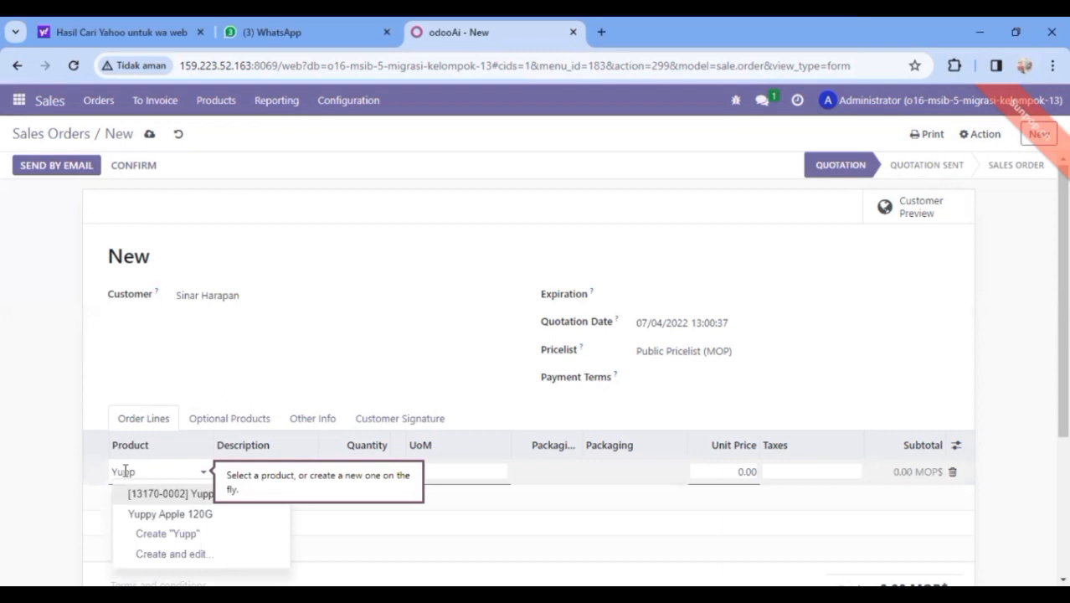
double_click(125, 471)
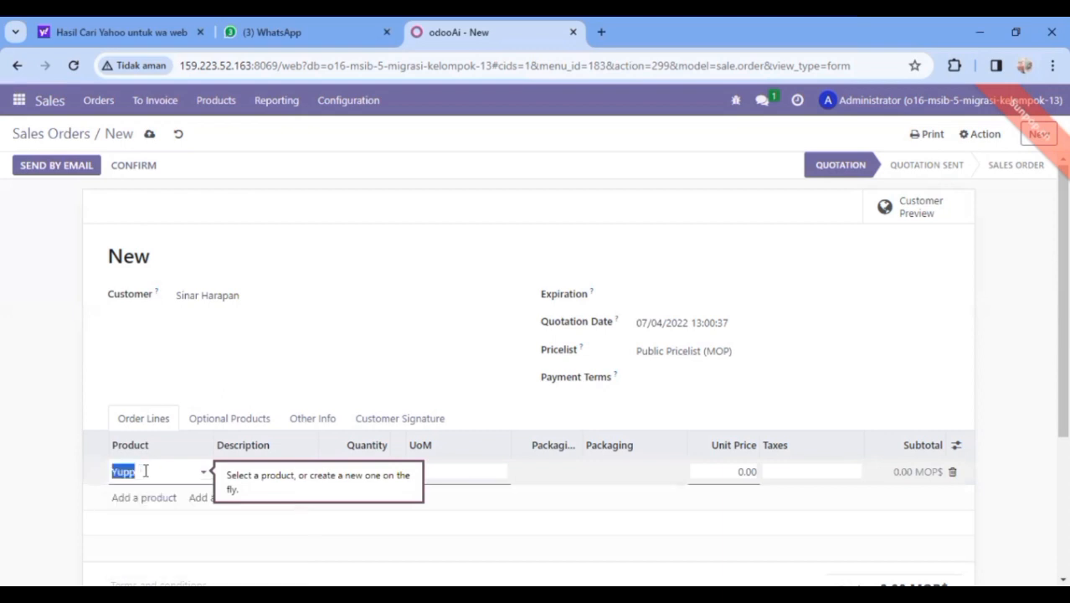
type("Y")
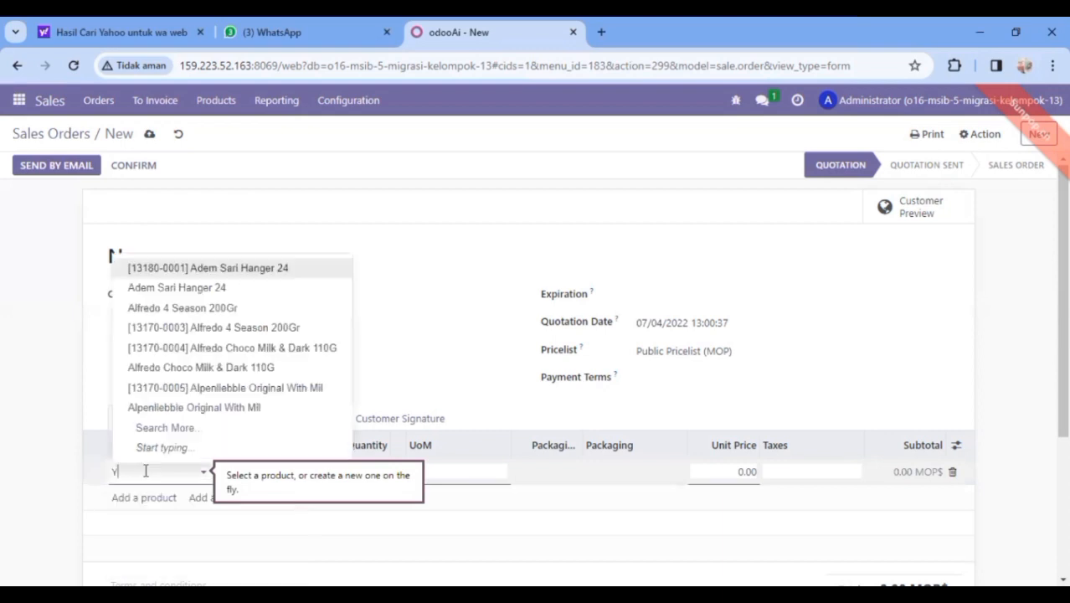
type("uppy")
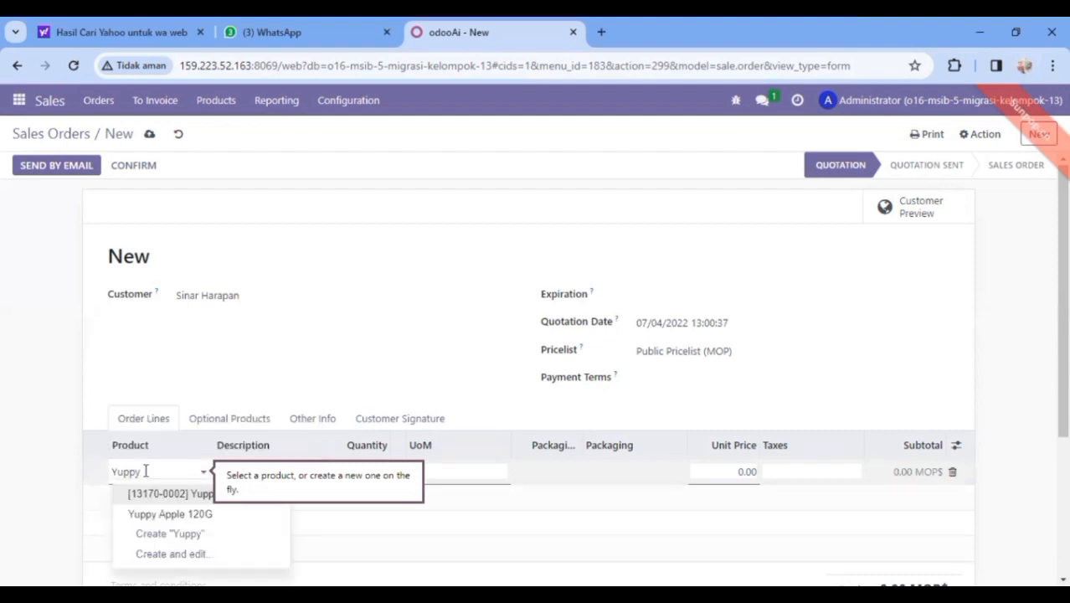
left_click(201, 495)
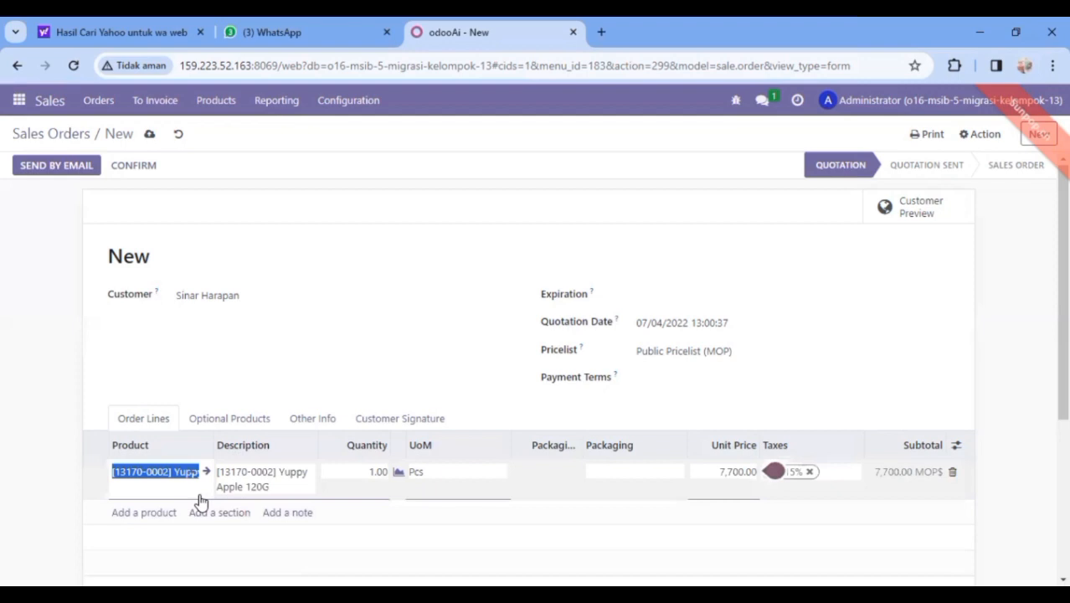
left_click(141, 520)
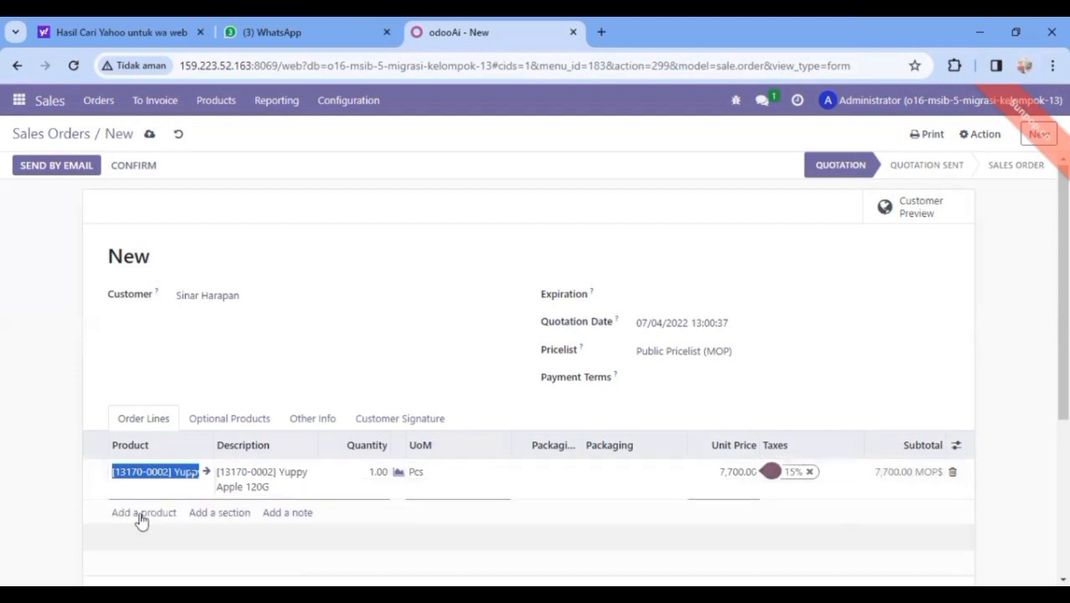
Add order lines for Alfredo 4 Season 200Gr and Alfredo Choco Milk & Dark 110G
left_click(141, 513)
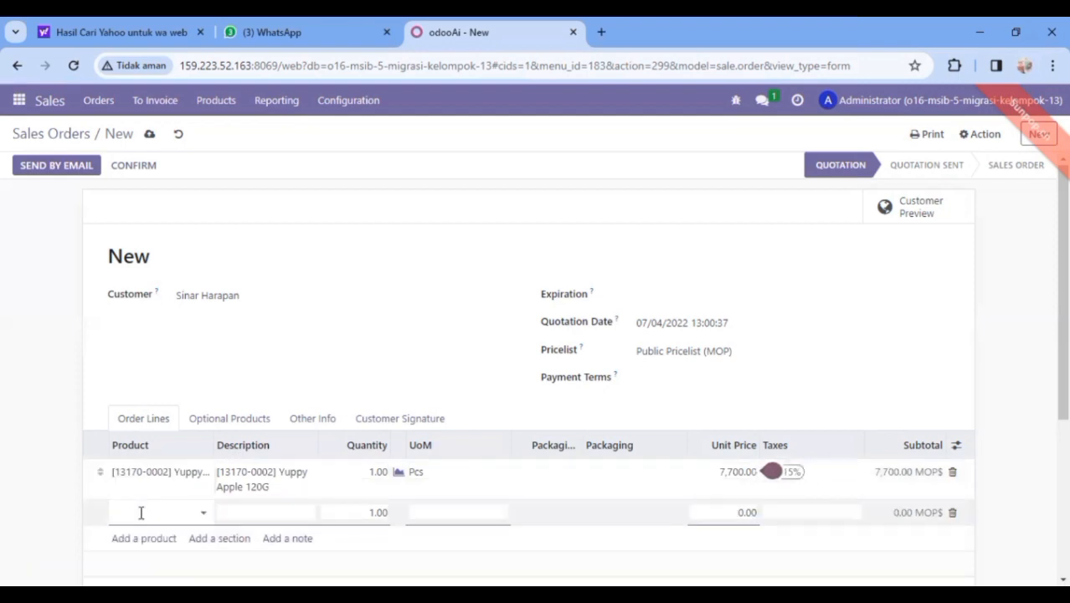
type("Alfred")
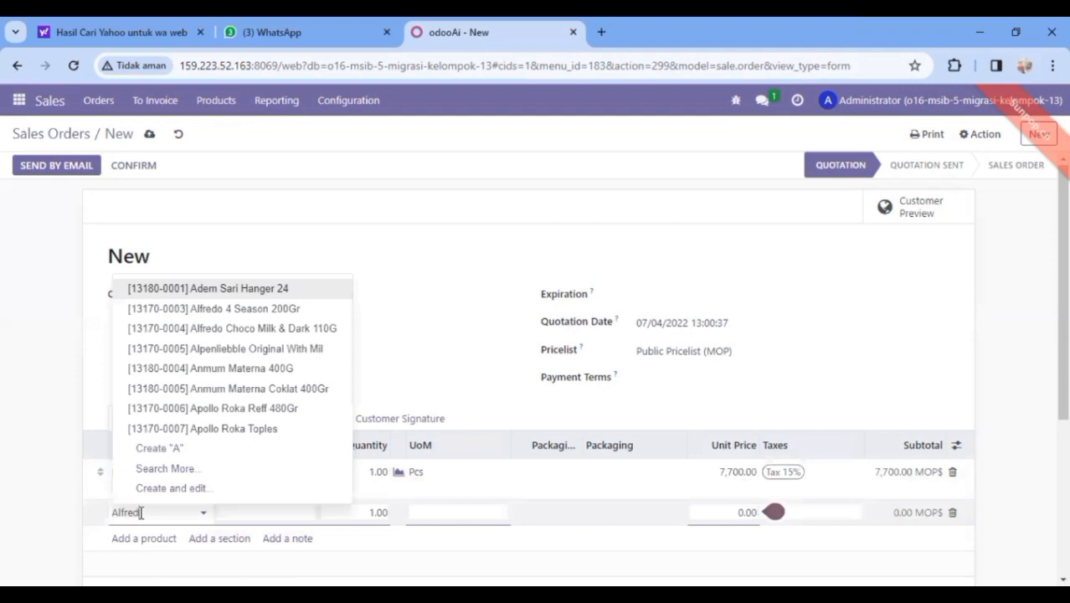
type("o")
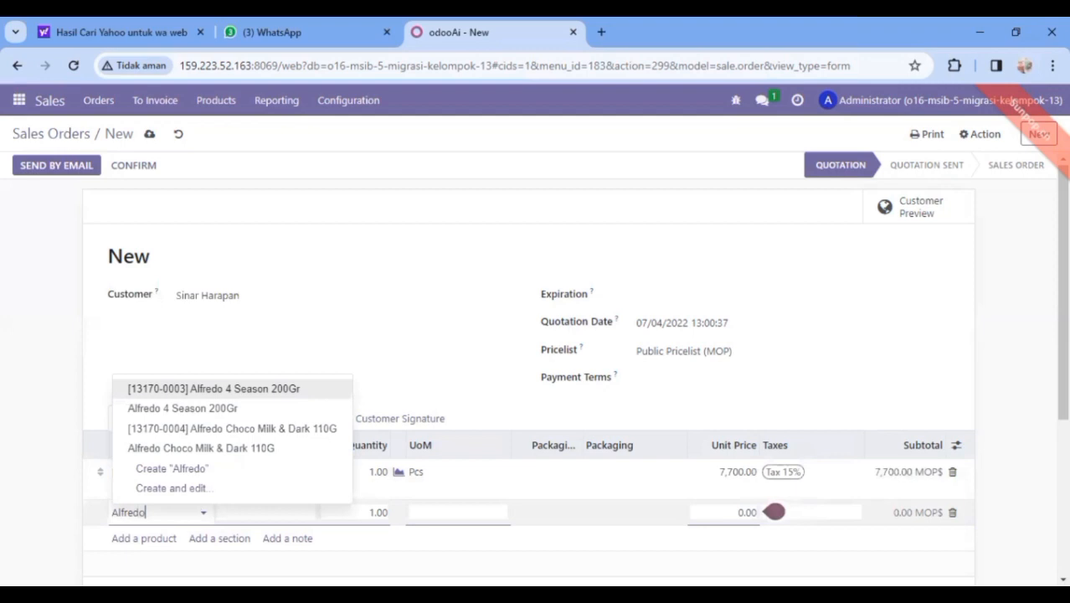
key("Return")
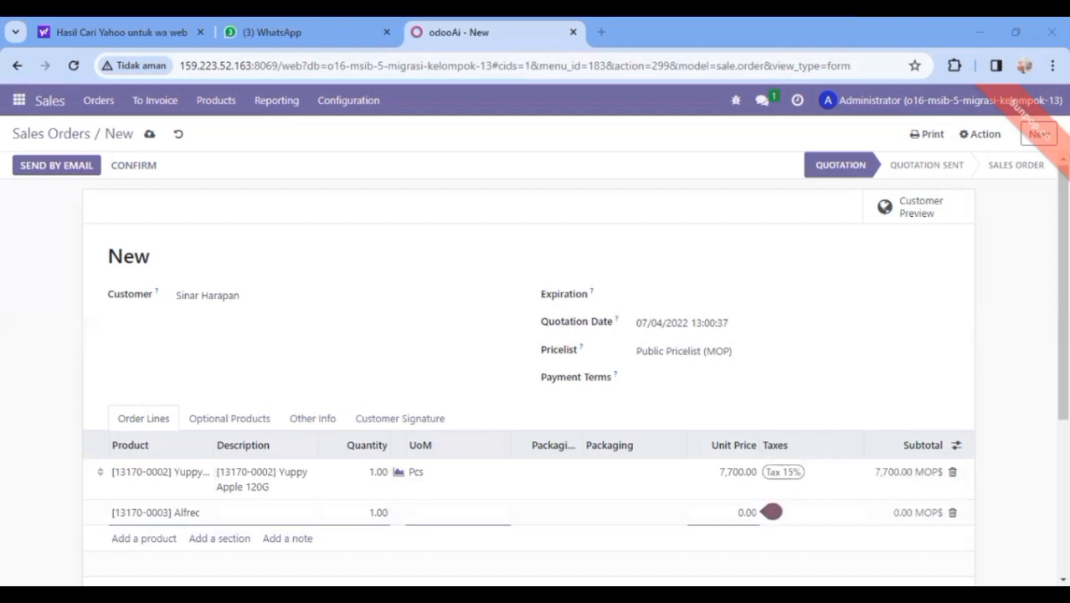
left_click(188, 511)
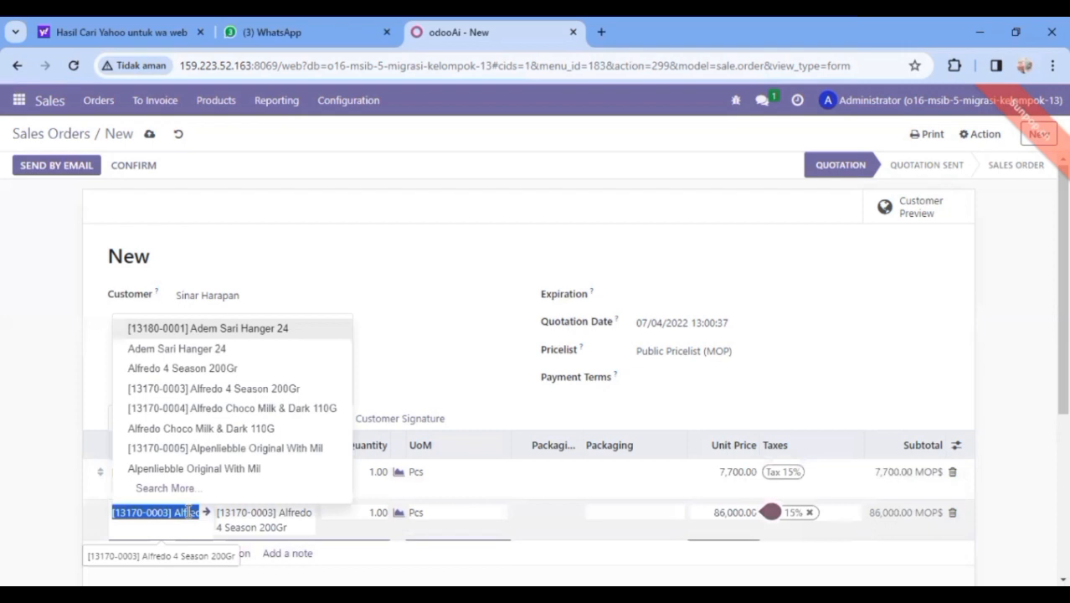
left_click(237, 399)
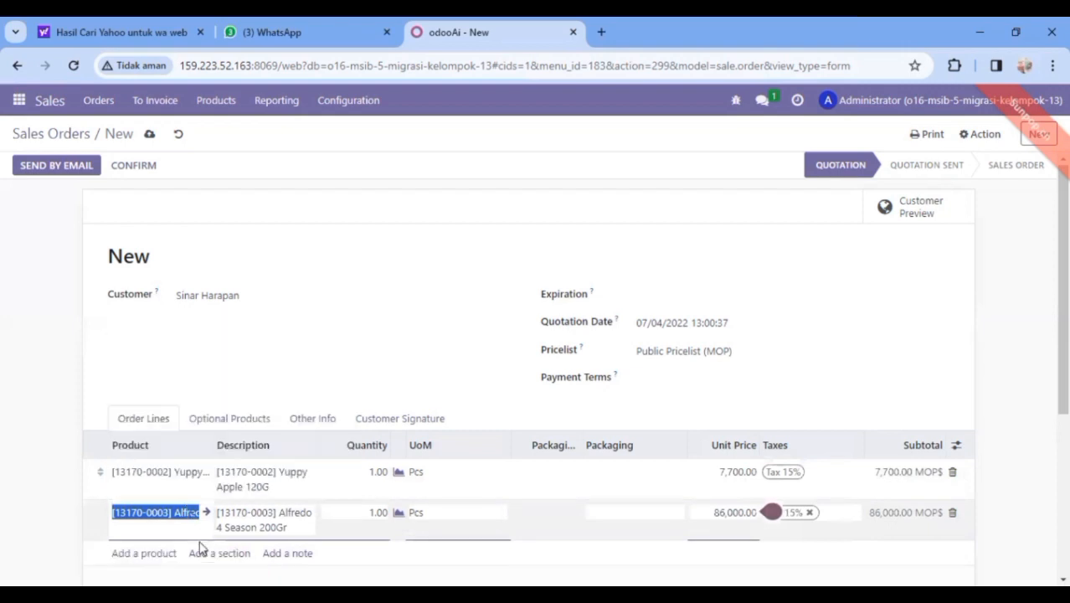
left_click(154, 554)
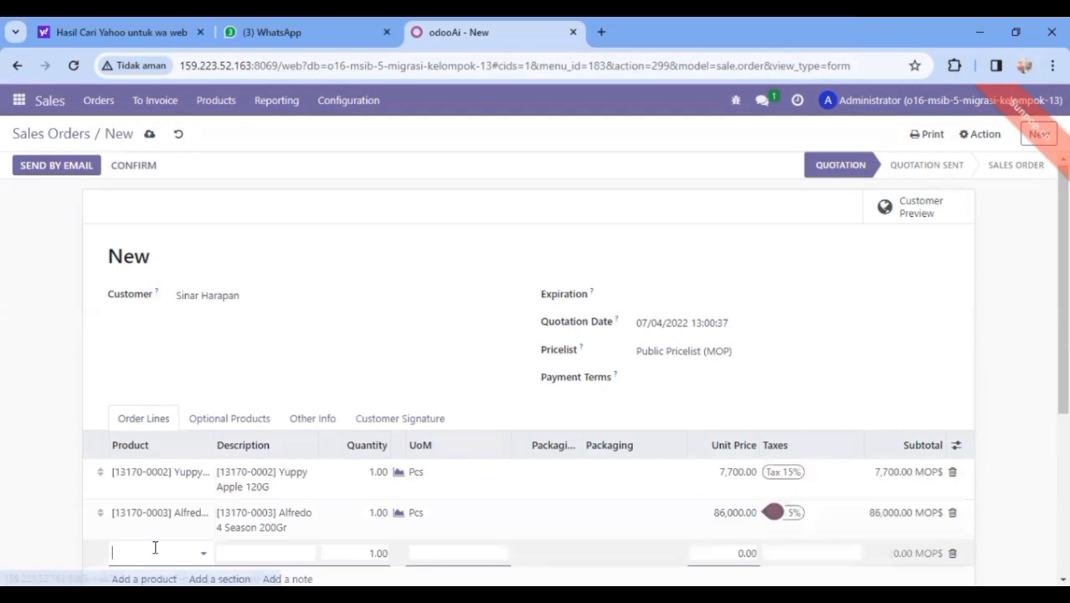
type("Alfredo")
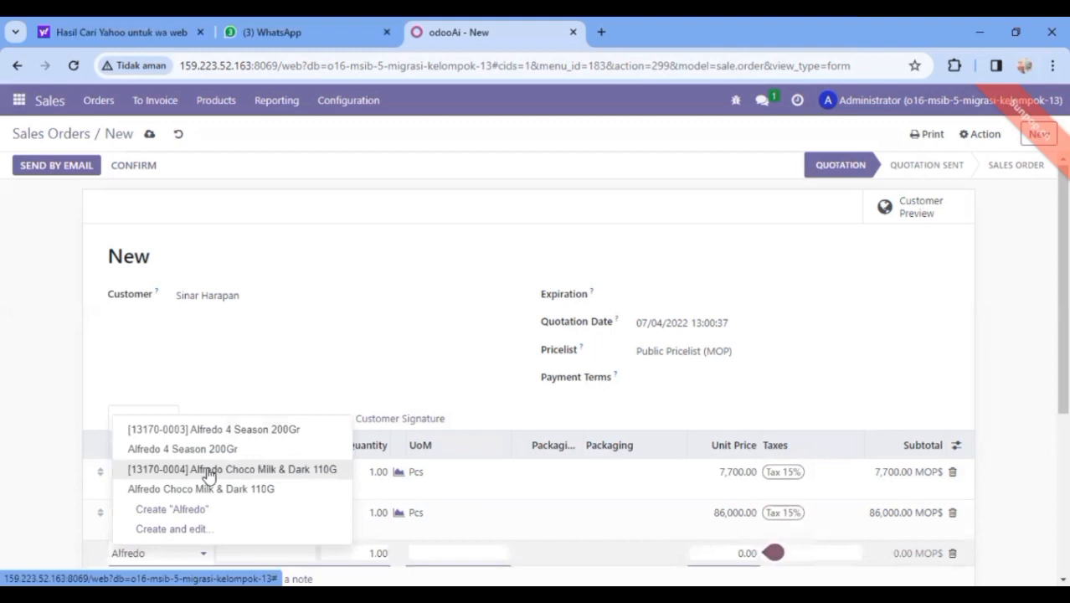
left_click(210, 474)
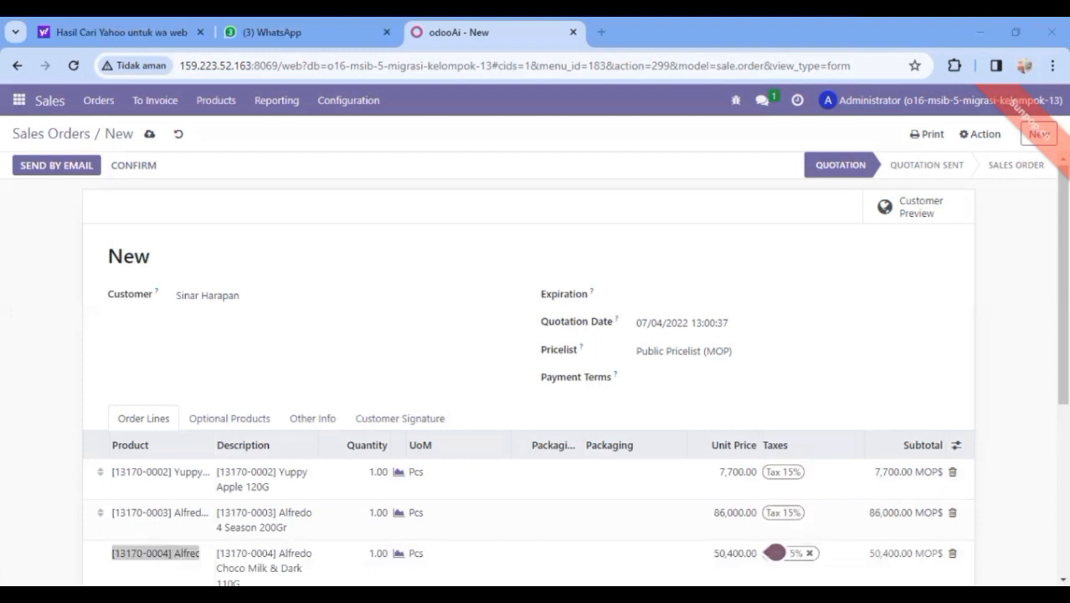
Set quantities 5, 500 and 5 on the Yuppy, Alfredo 4 Season and Alfredo Choco lines
left_click(373, 472)
left_click(373, 471)
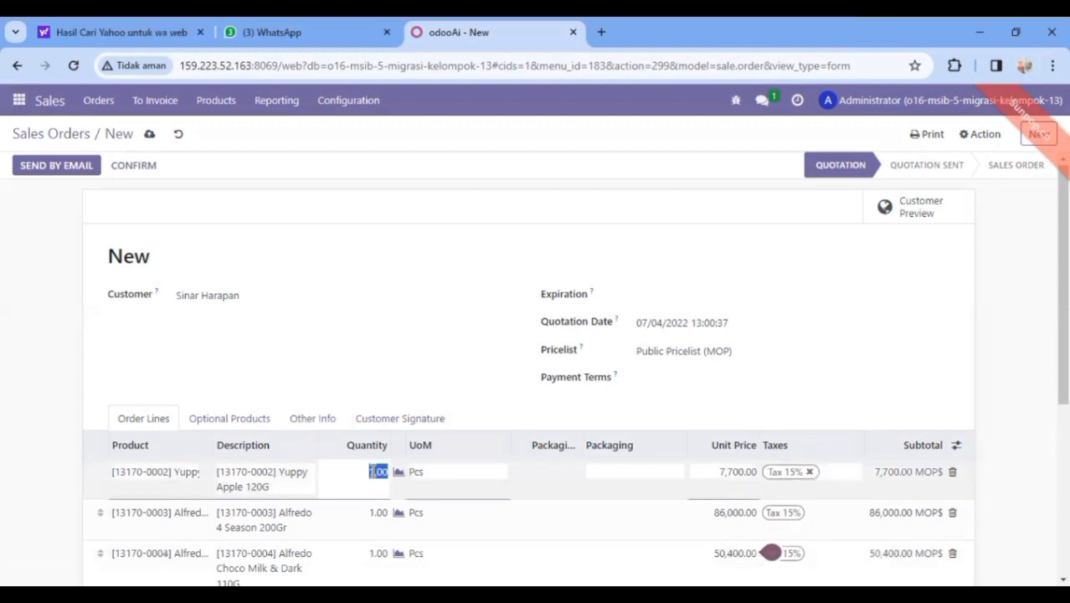
type("5")
left_click(378, 518)
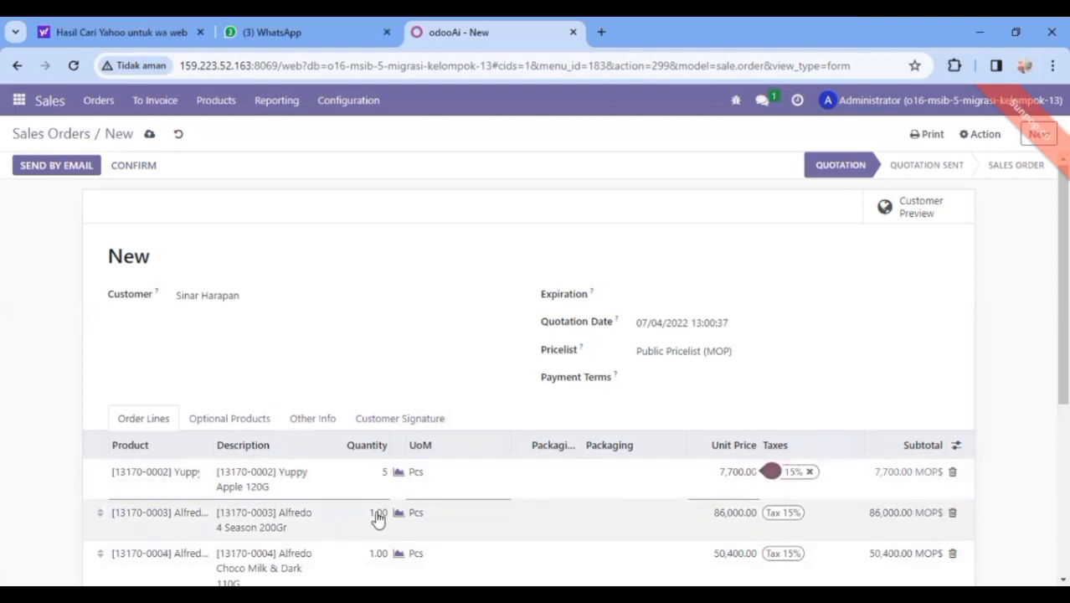
left_click(378, 514)
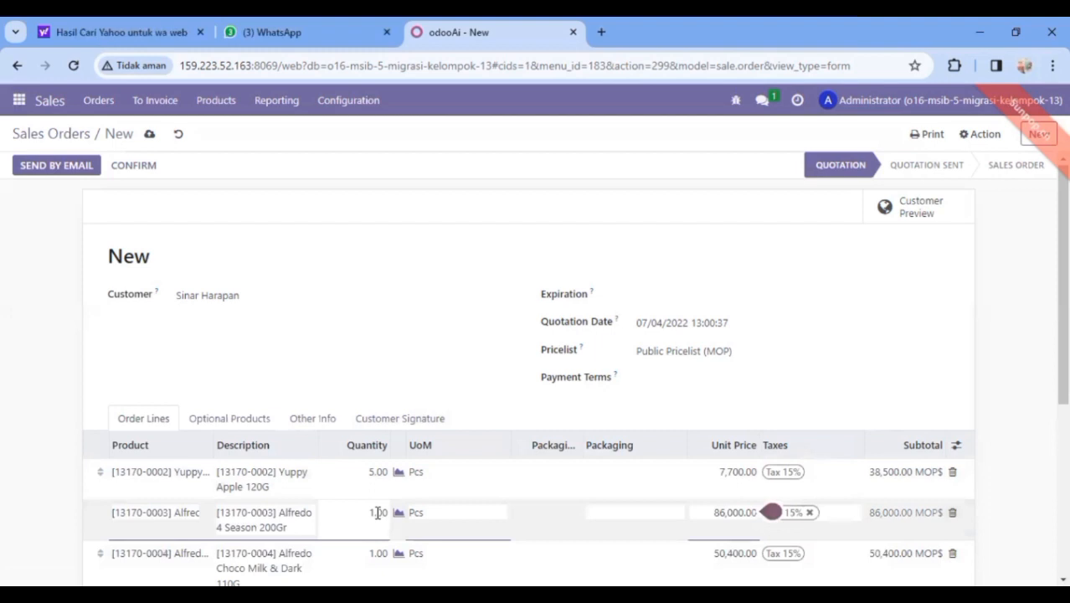
left_click_drag(368, 512, 377, 513)
type("5")
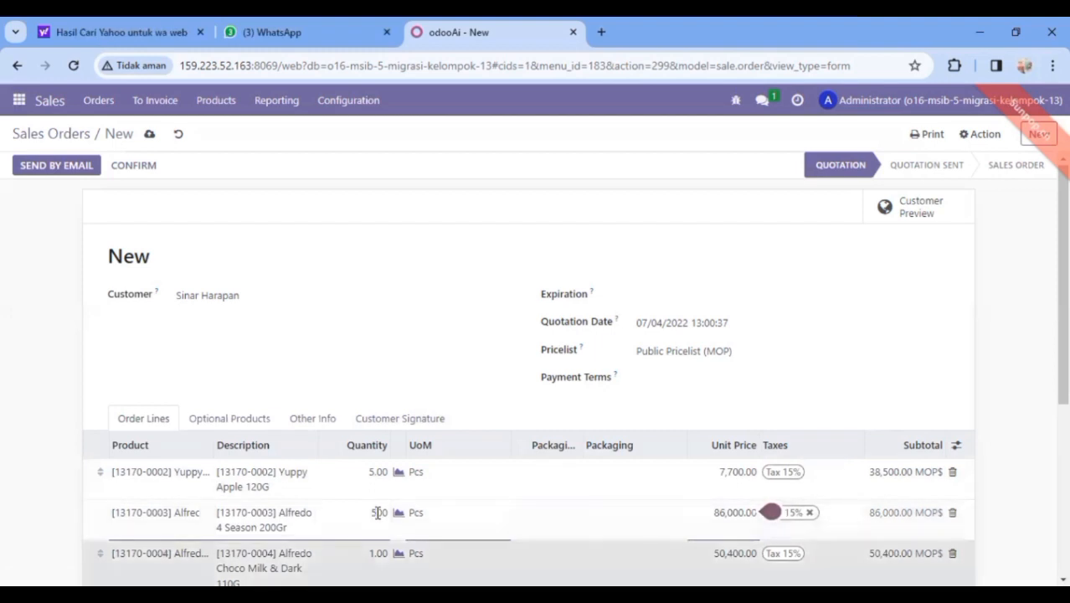
type("00")
key("Return")
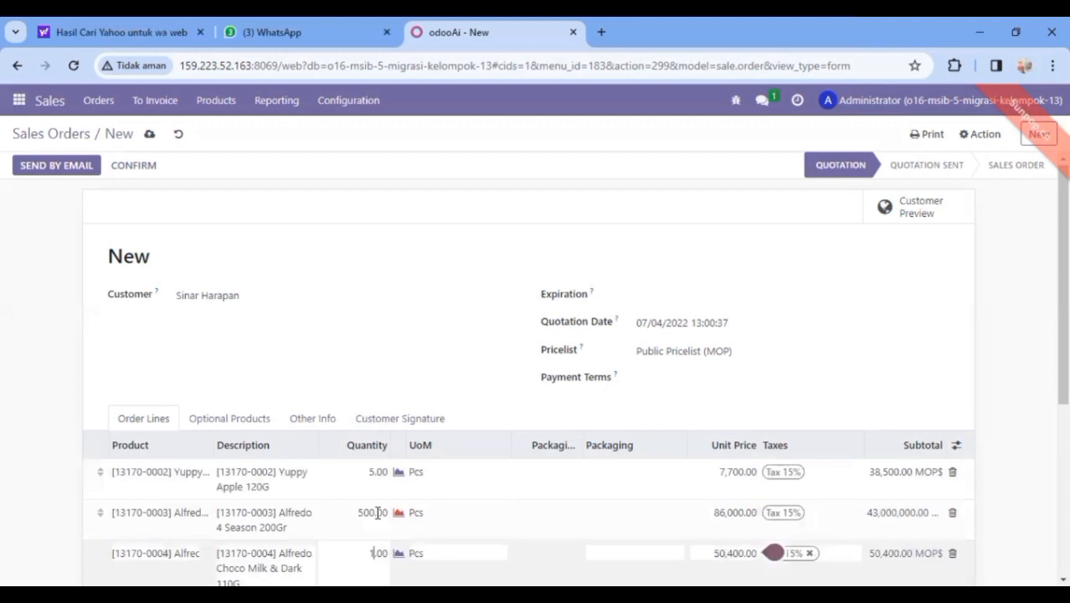
type("5")
left_click(646, 510)
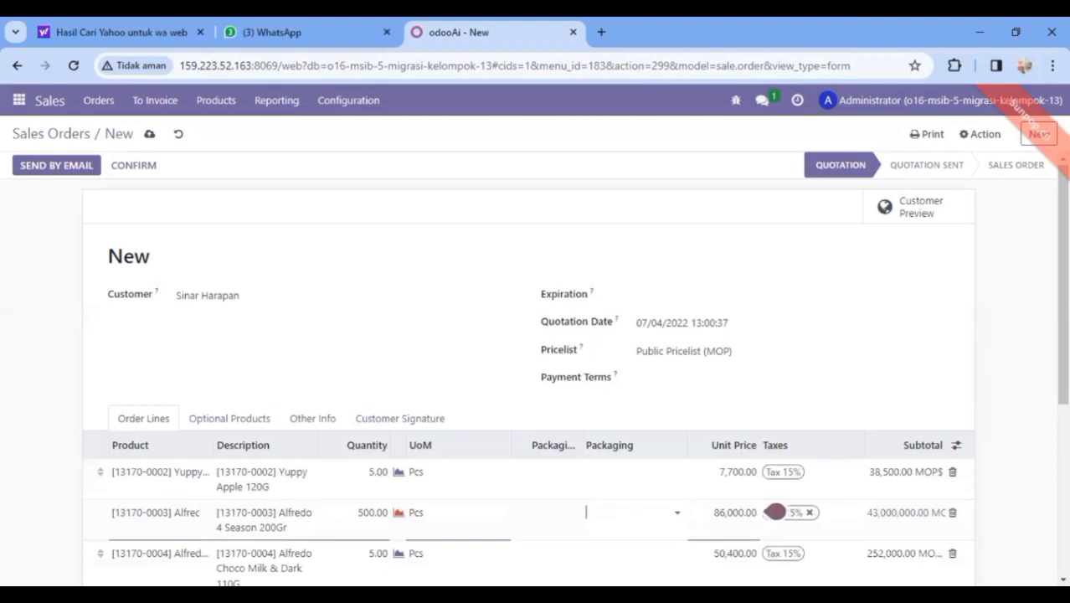
scroll(775, 512, "down", 2)
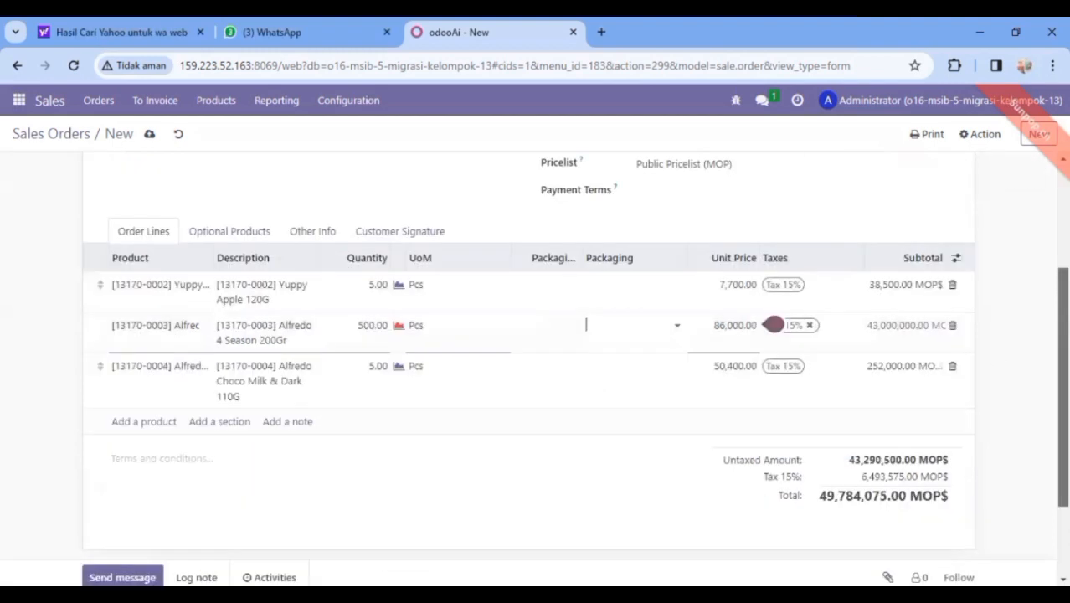
scroll(773, 325, "down", 1)
scroll(773, 319, "down", 1)
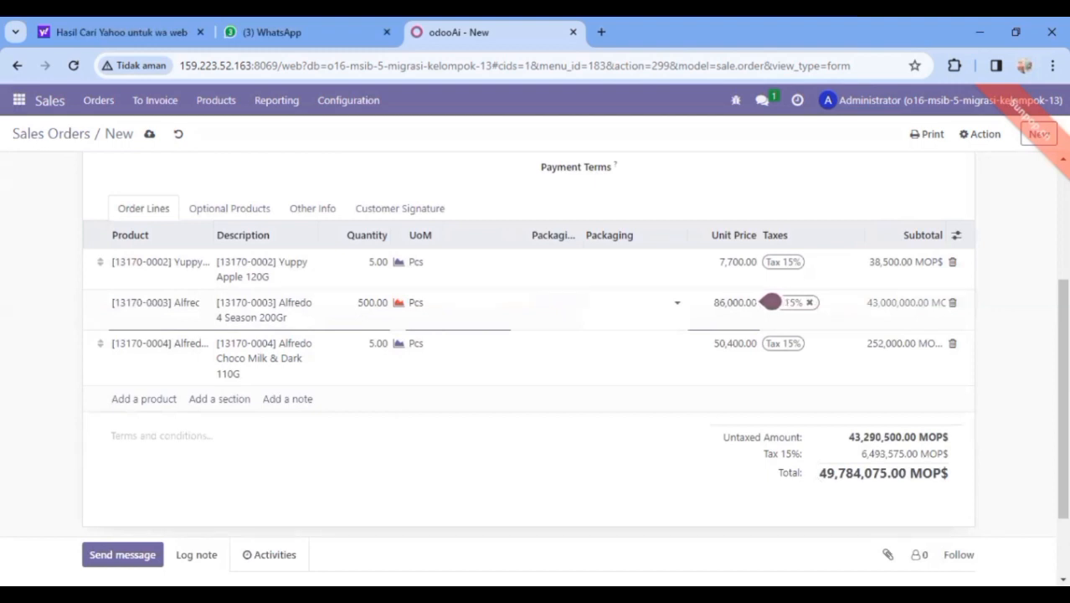
scroll(714, 225, "up", 3)
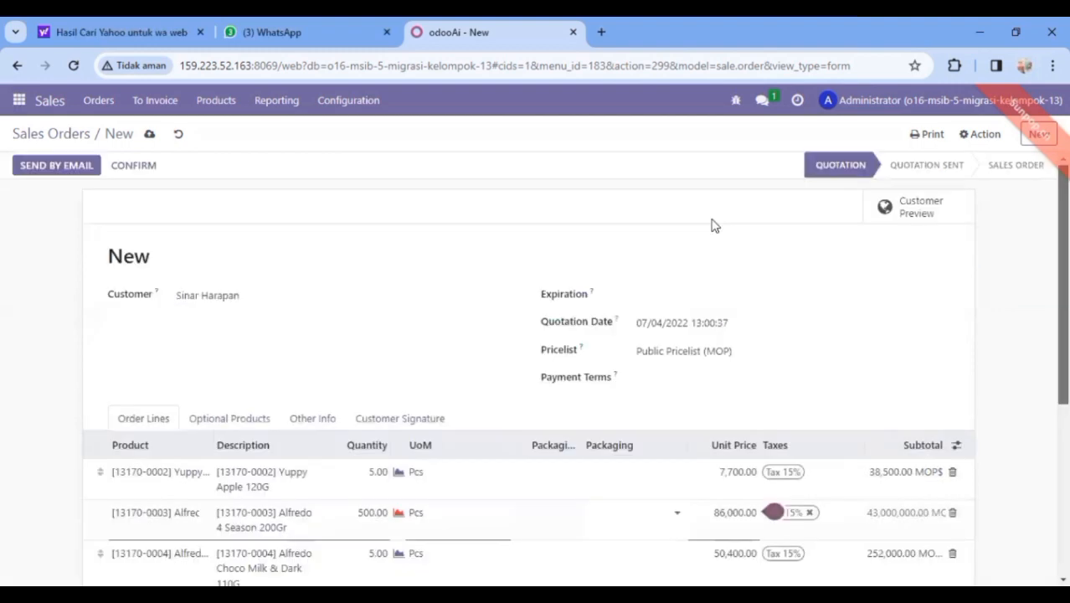
Save quotation S00002 and go to the Orders > Quotations list
left_click(150, 136)
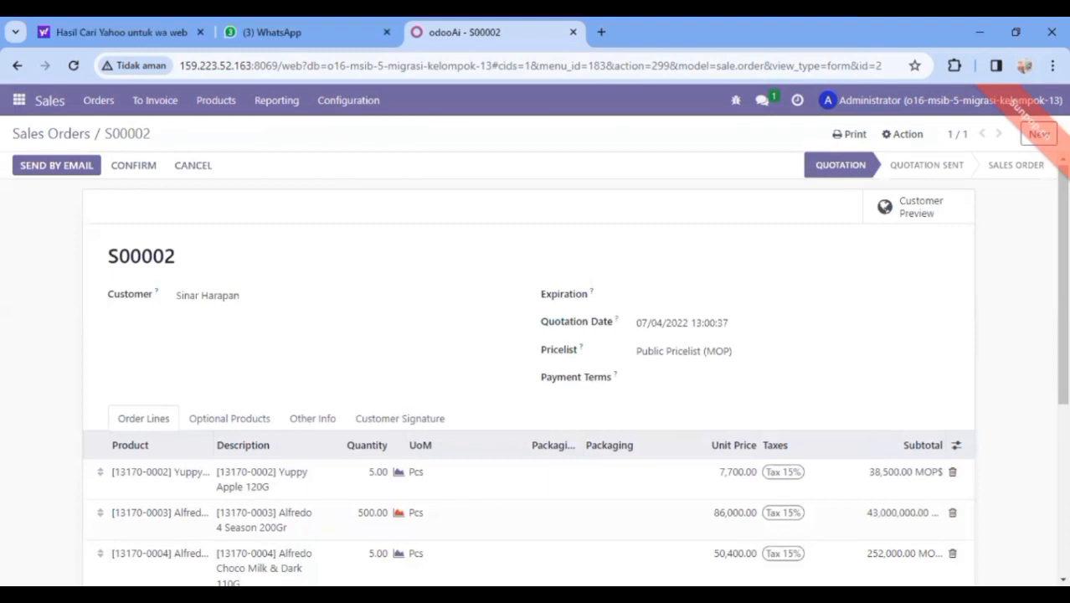
left_click(98, 100)
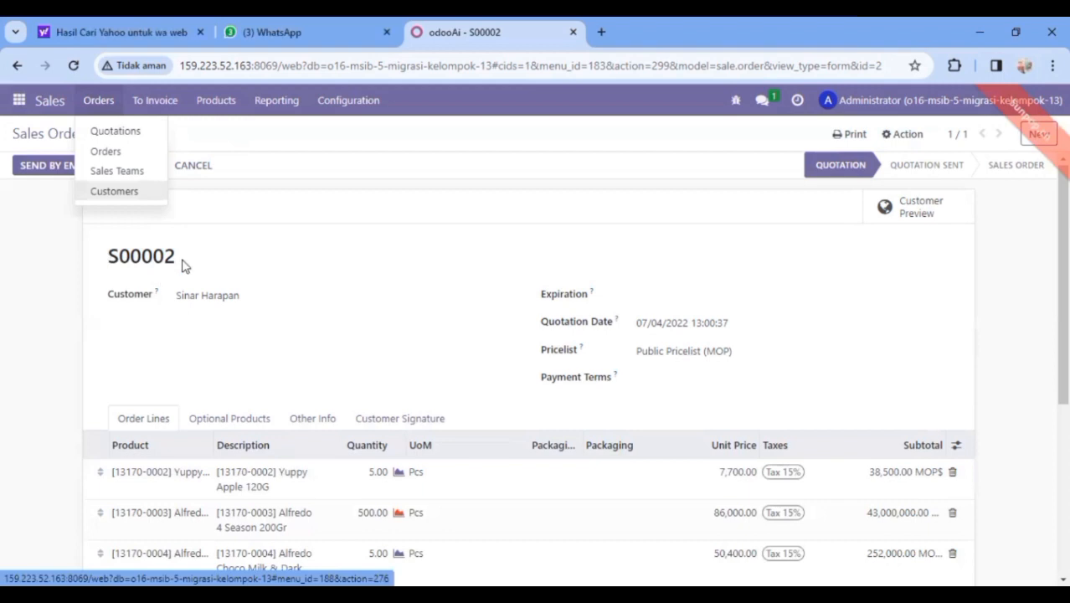
left_click(118, 133)
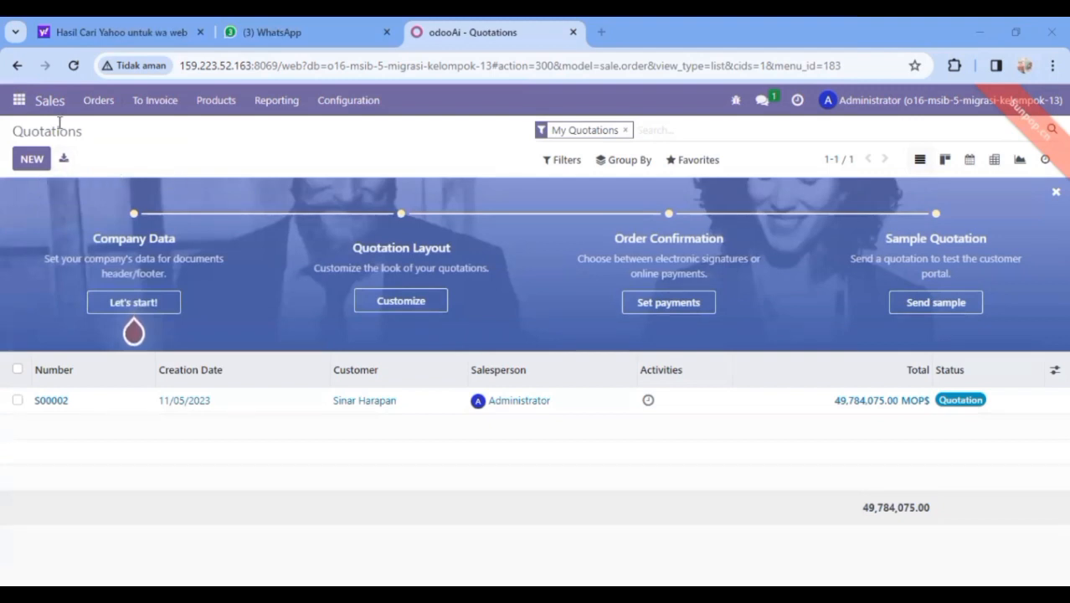
Open the Point of Sale app from the apps menu
left_click(19, 100)
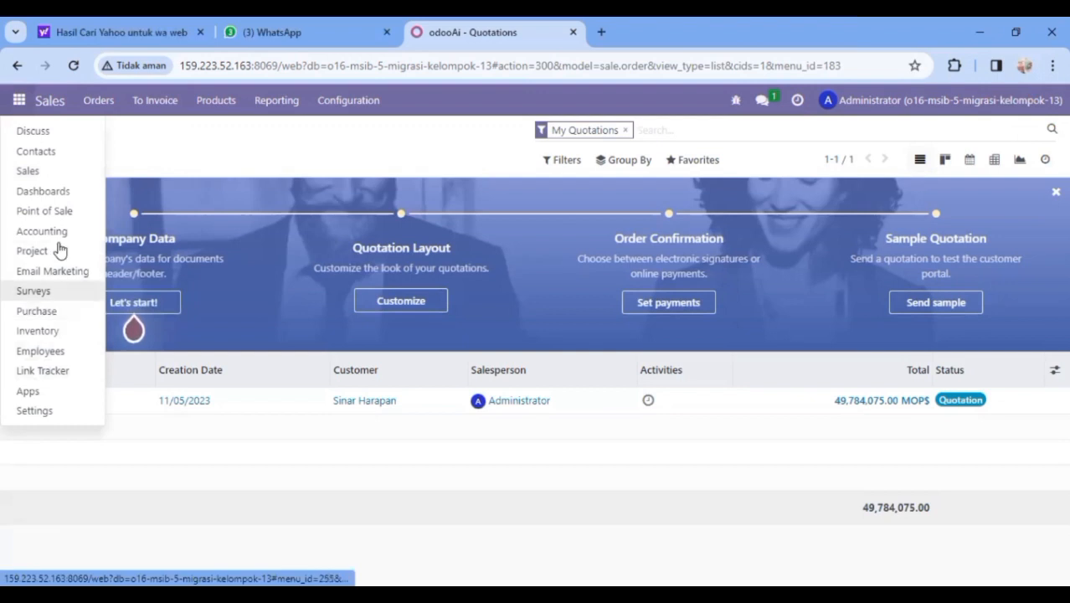
left_click(54, 213)
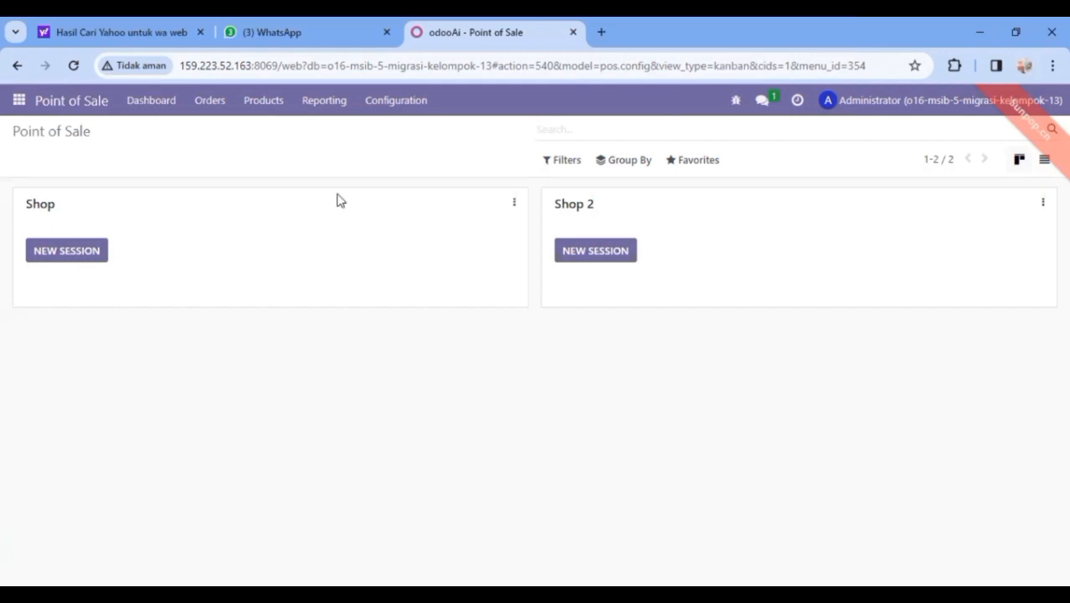
Open Configuration > Settings in the Point of Sale app
left_click(403, 110)
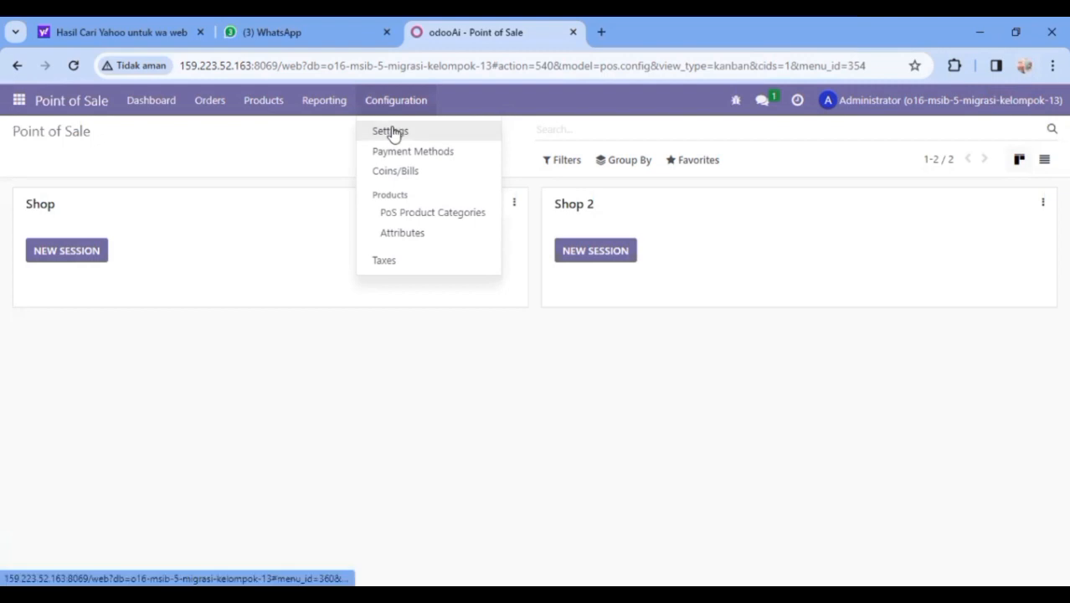
left_click(394, 132)
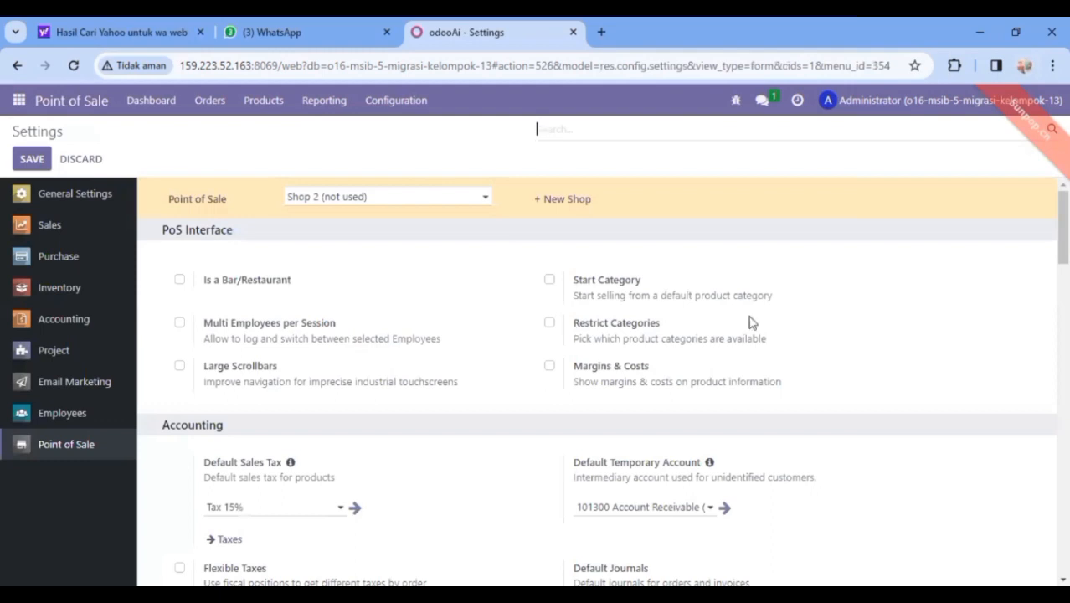
left_click_drag(1063, 227, 1030, 146)
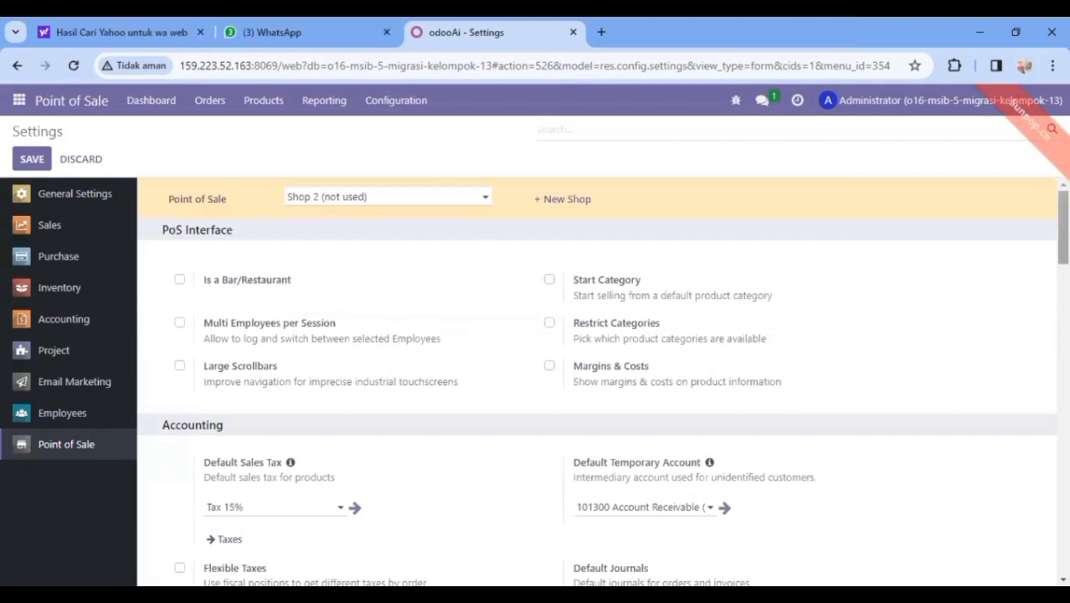
scroll(602, 381, "down", 10)
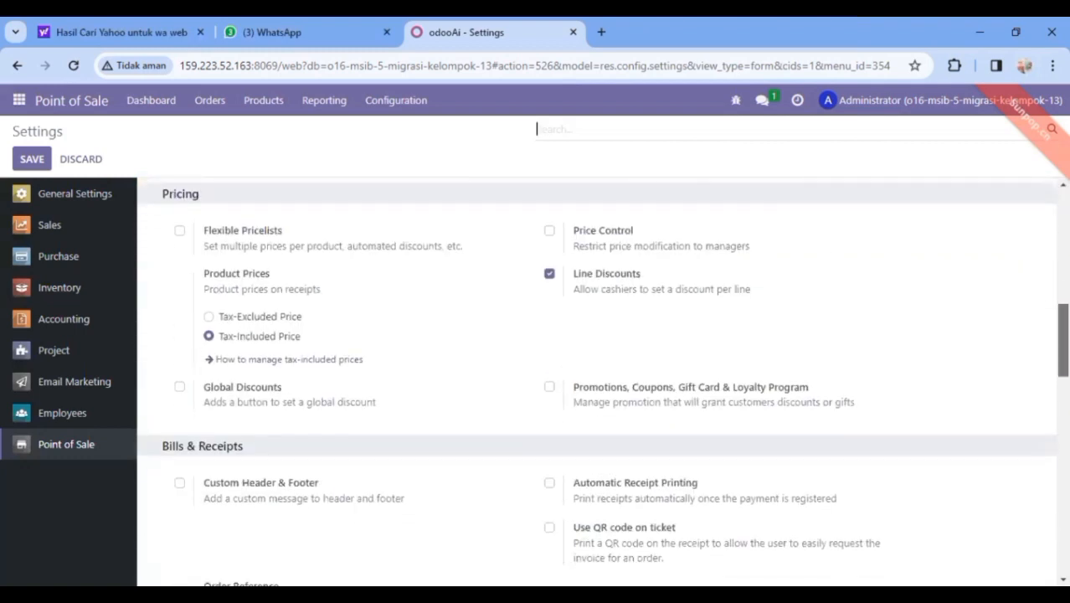
scroll(602, 381, "up", 3)
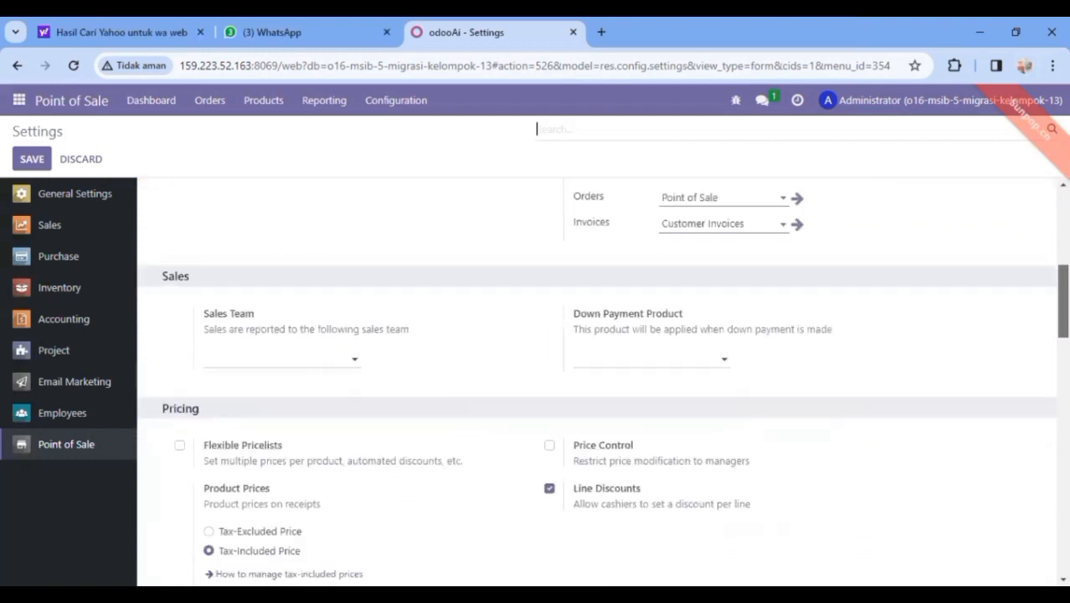
scroll(602, 381, "up", 7)
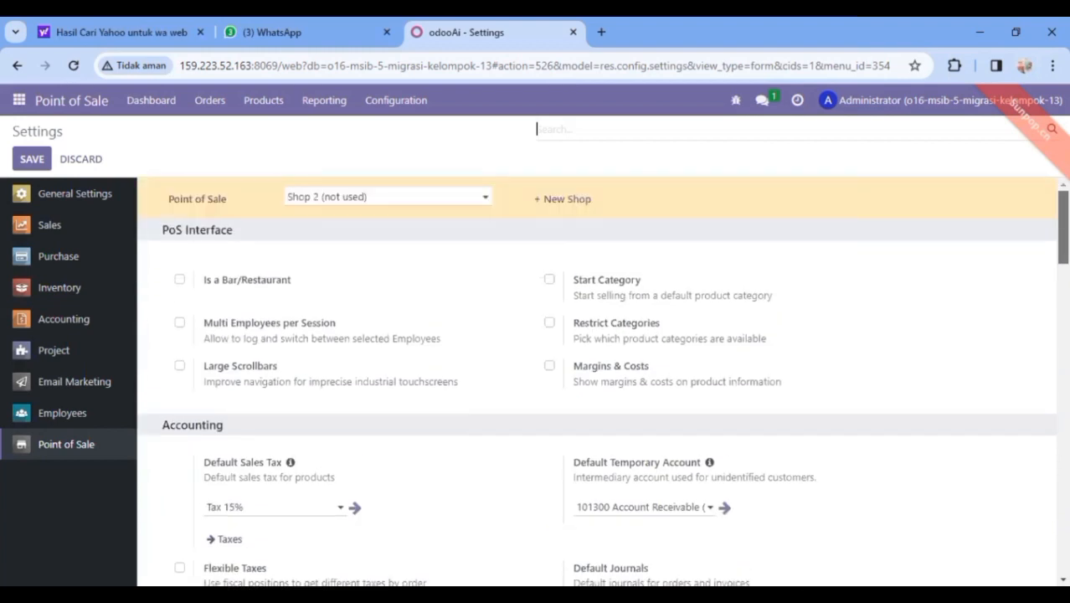
scroll(602, 381, "down", 3)
scroll(602, 381, "down", 2)
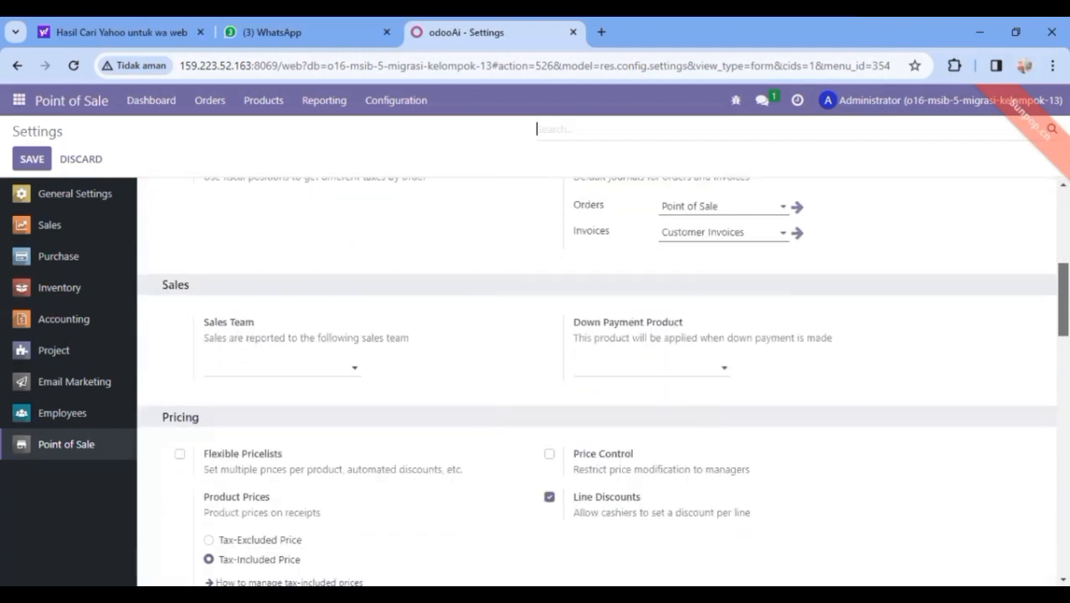
scroll(602, 381, "down", 3)
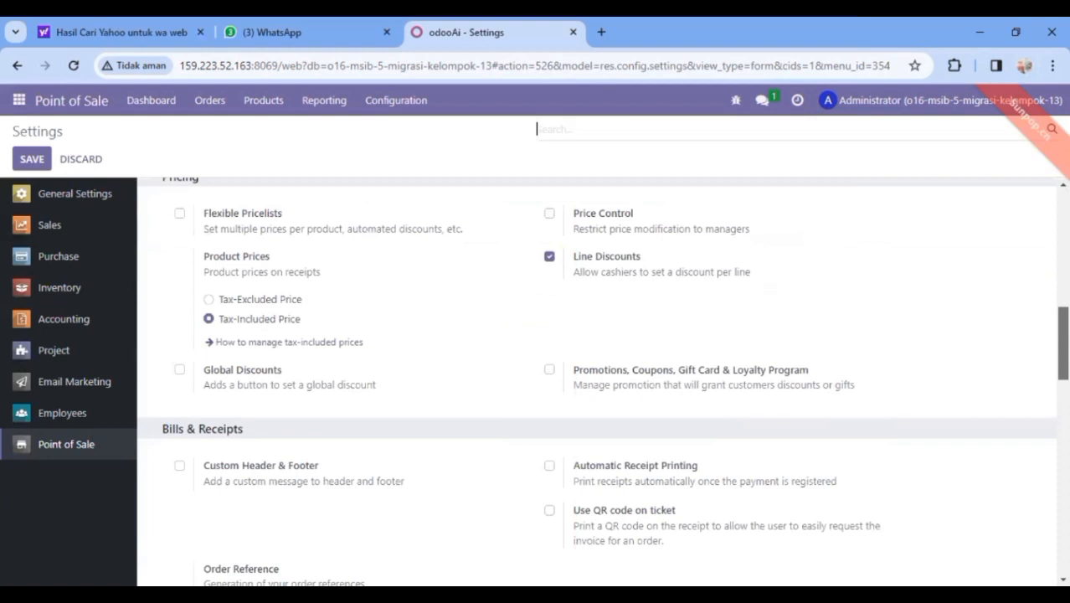
scroll(602, 381, "down", 3)
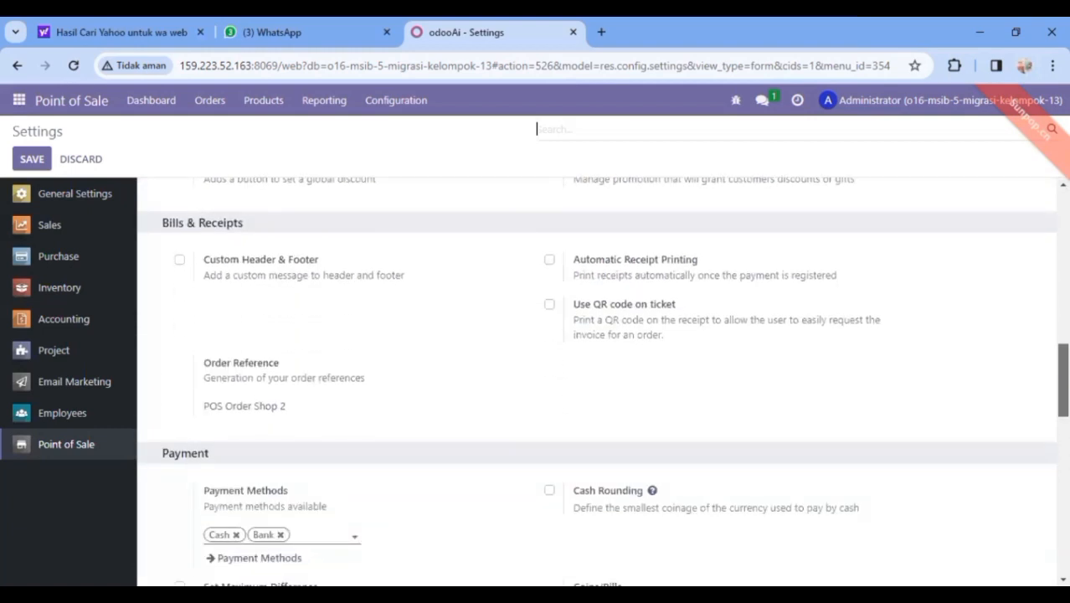
scroll(1039, 423, "down", 3)
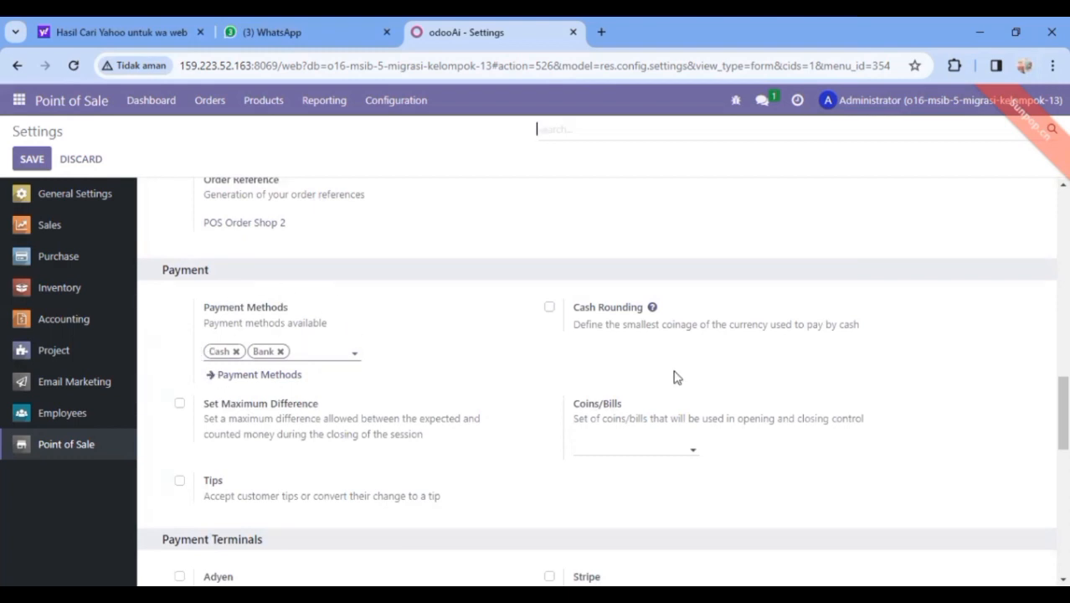
scroll(603, 381, "down", 3)
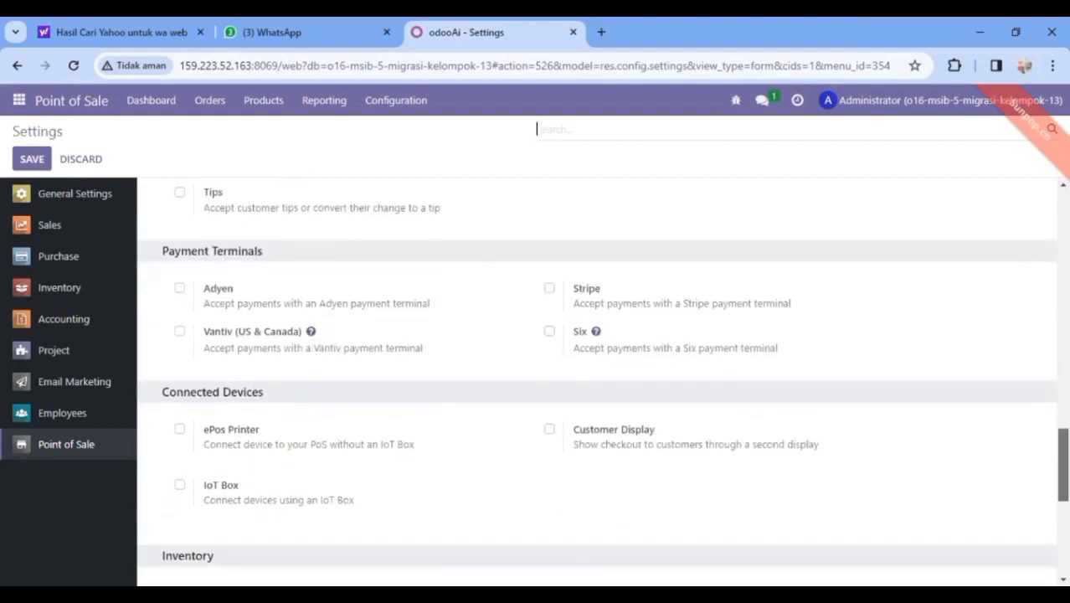
scroll(603, 381, "down", 2)
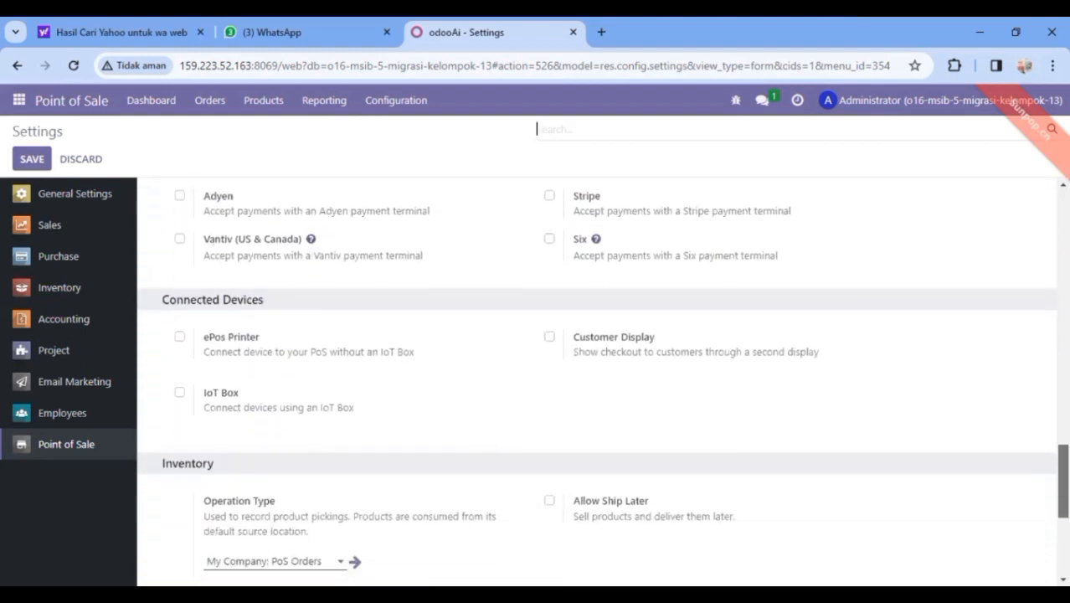
scroll(603, 381, "down", 1)
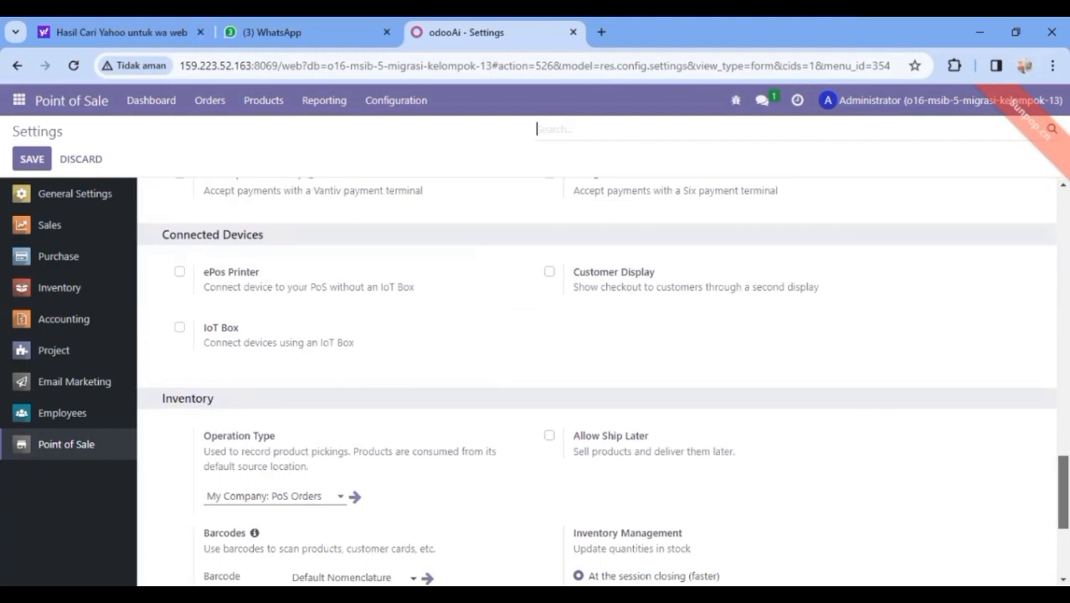
scroll(603, 381, "down", 2)
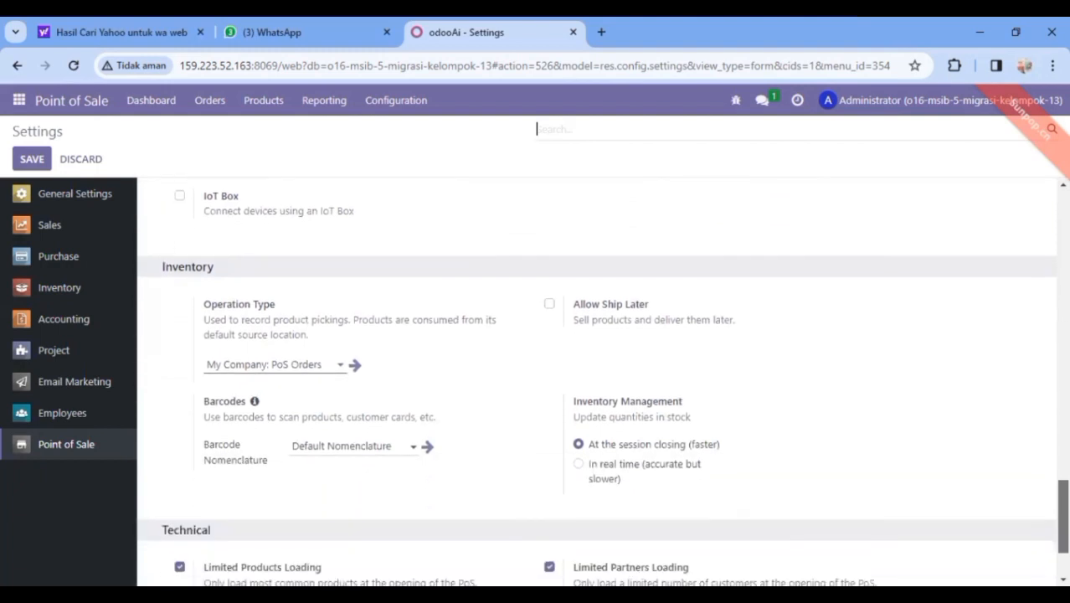
scroll(603, 381, "down", 1)
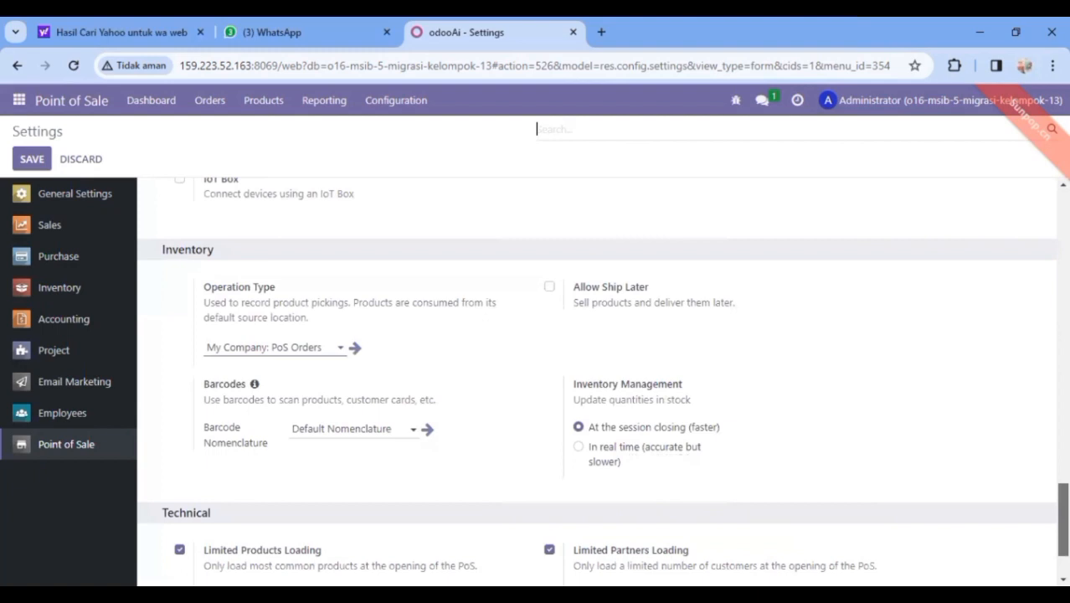
scroll(603, 381, "down", 1)
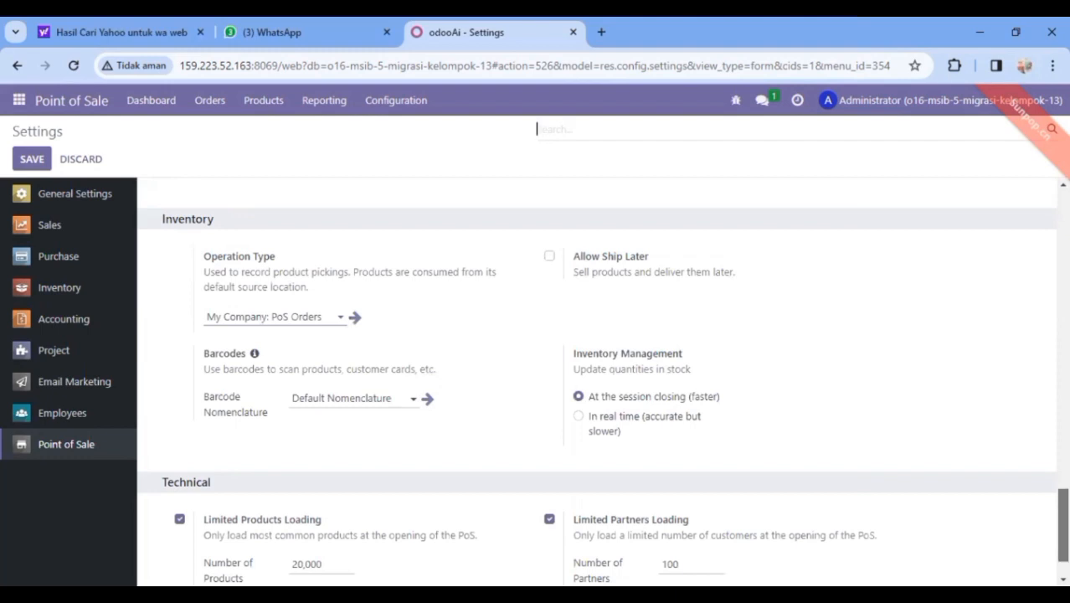
scroll(603, 390, "down", 2)
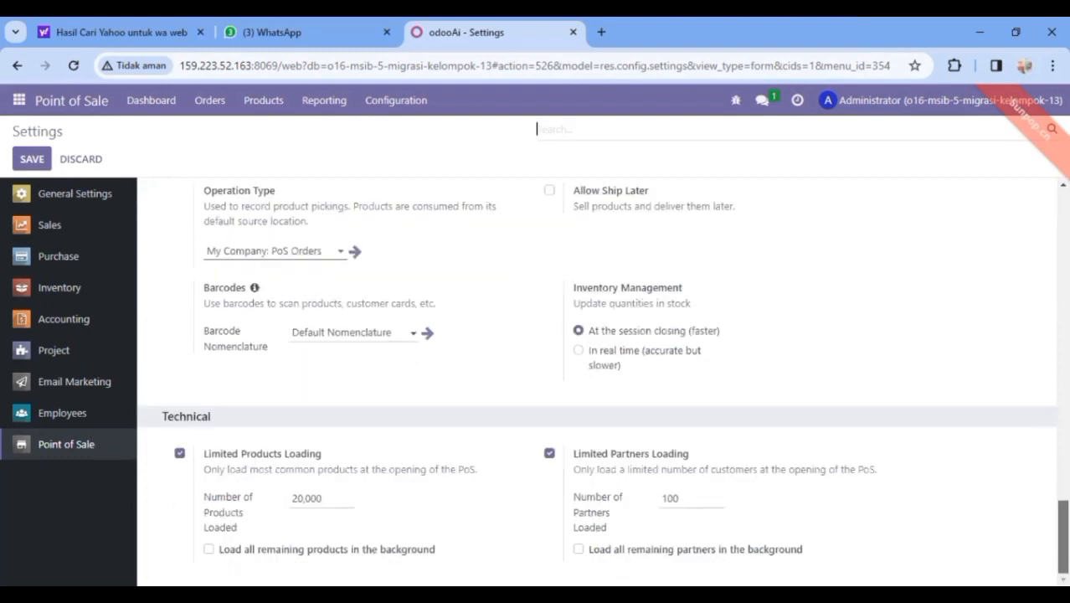
scroll(603, 379, "up", 10)
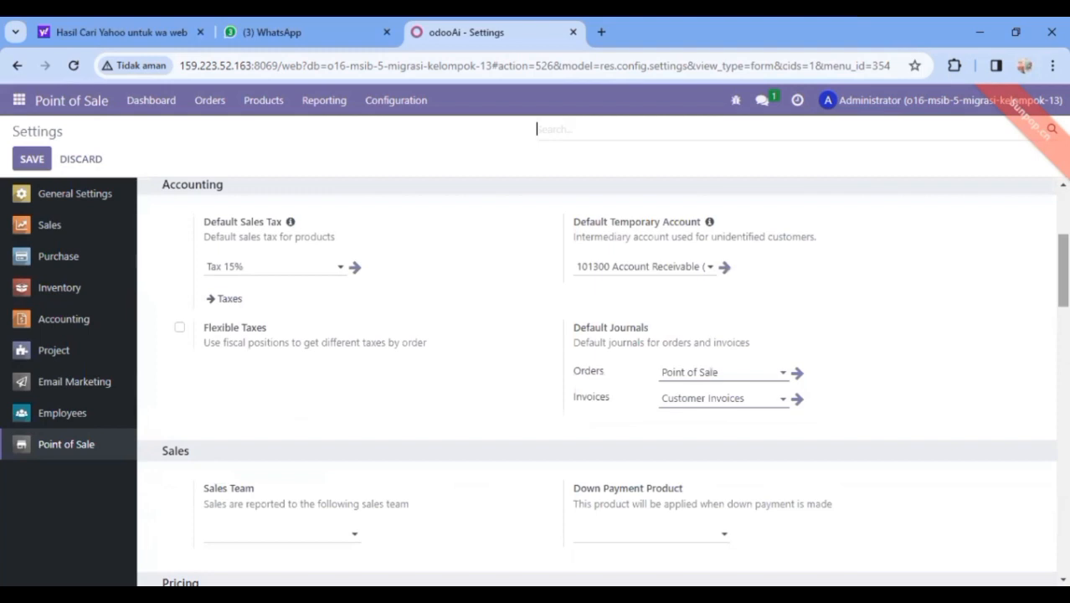
scroll(863, 192, "up", 3)
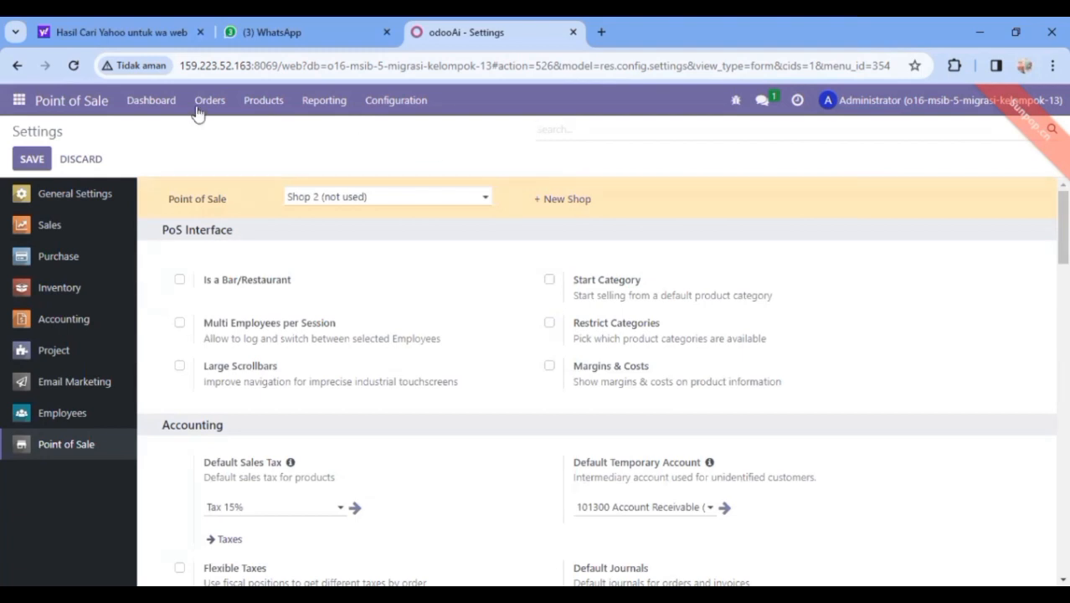
left_click(371, 104)
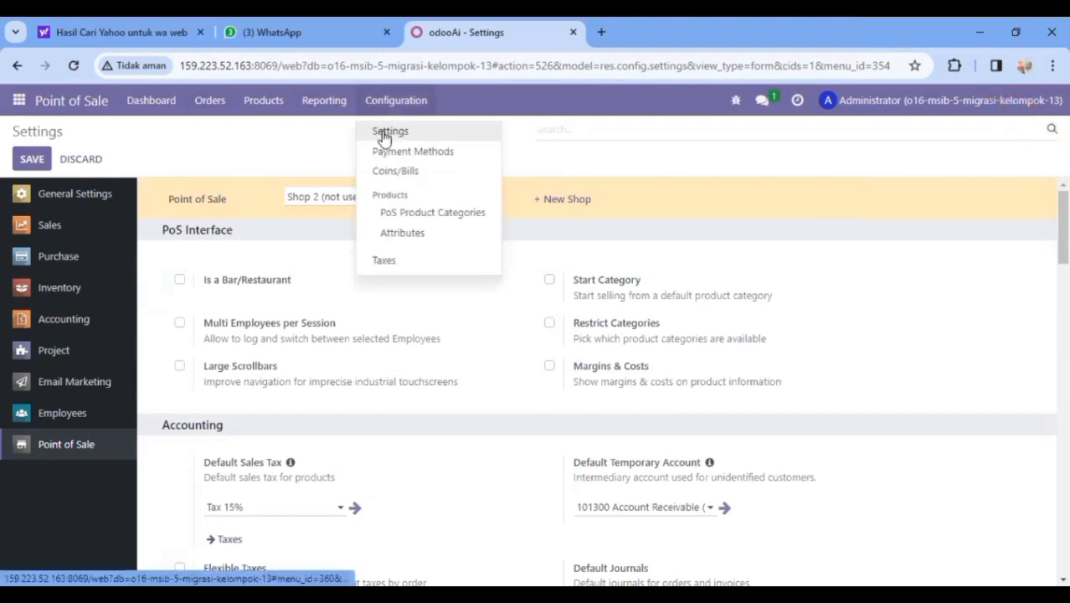
Reopen the Point of Sale settings, then go back to the shops overview
left_click(384, 134)
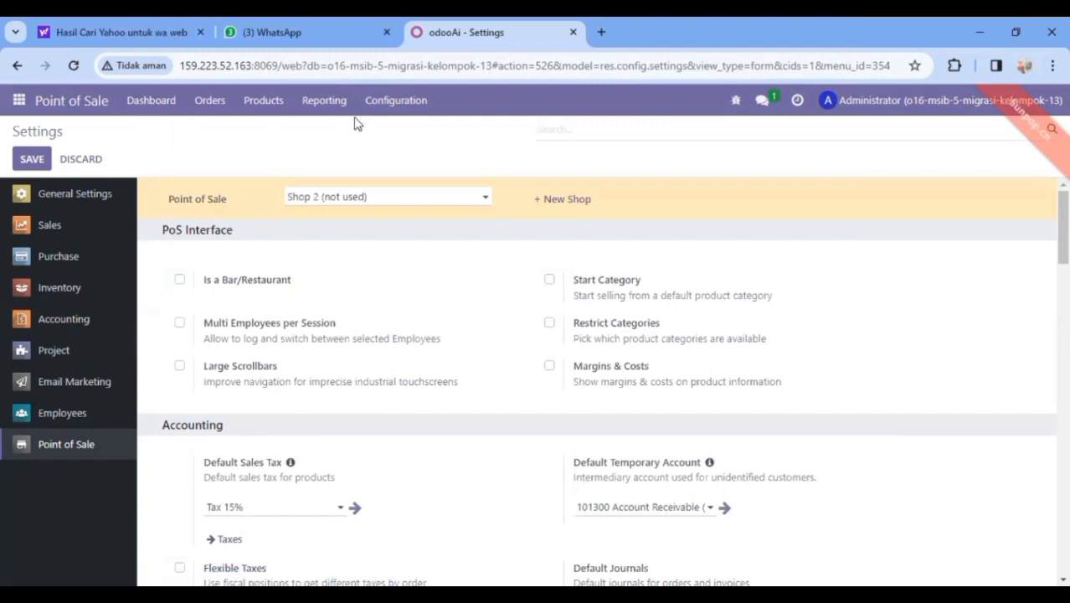
left_click(17, 66)
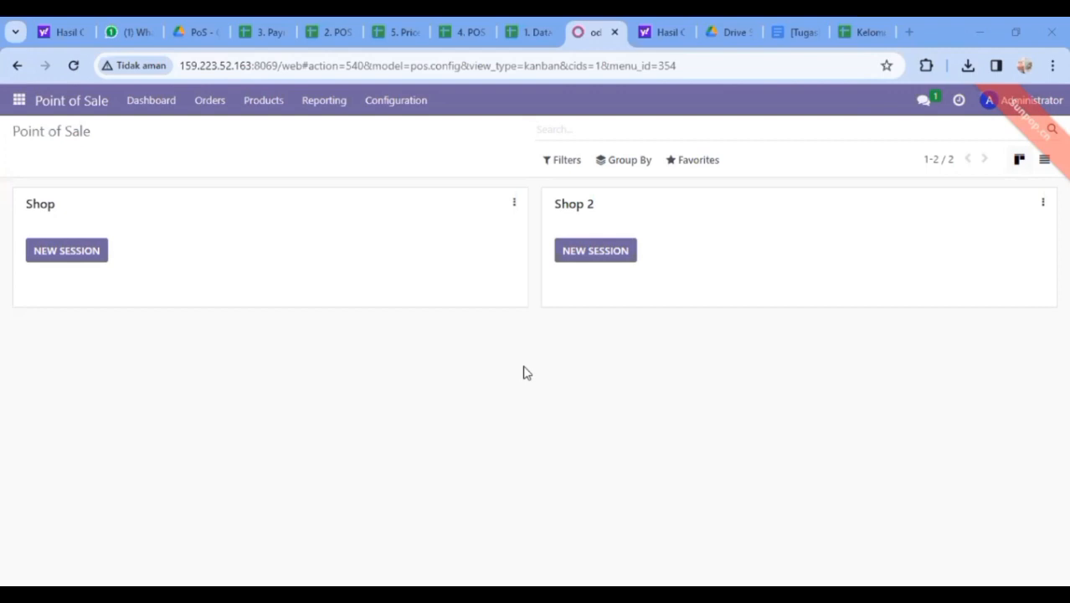
Under PoS Payment Methods, set Cash's intermediary account to 121000 Account Receivable and save
left_click(394, 100)
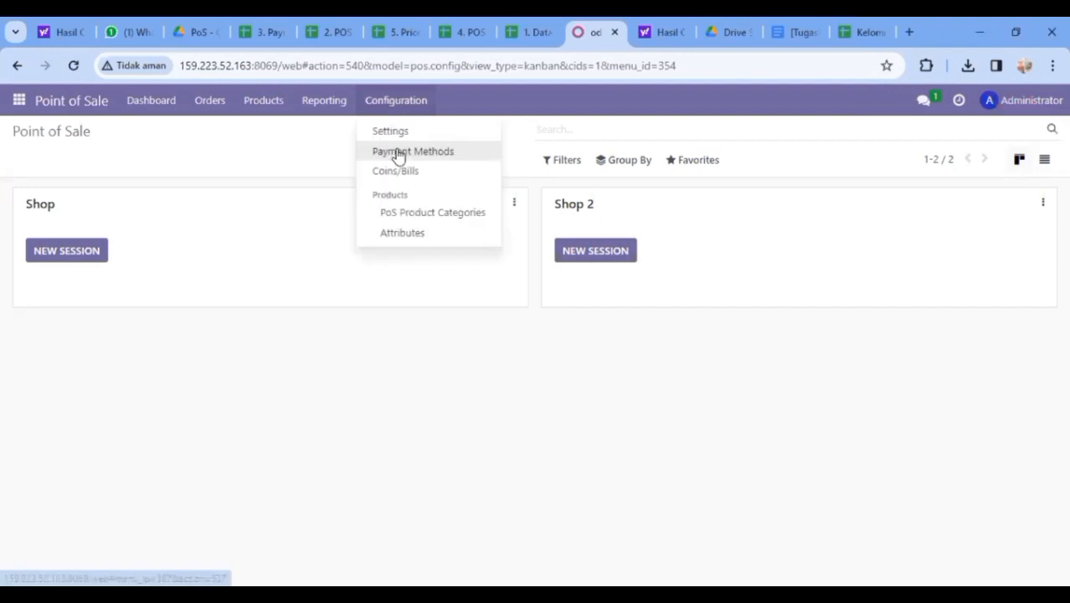
left_click(399, 155)
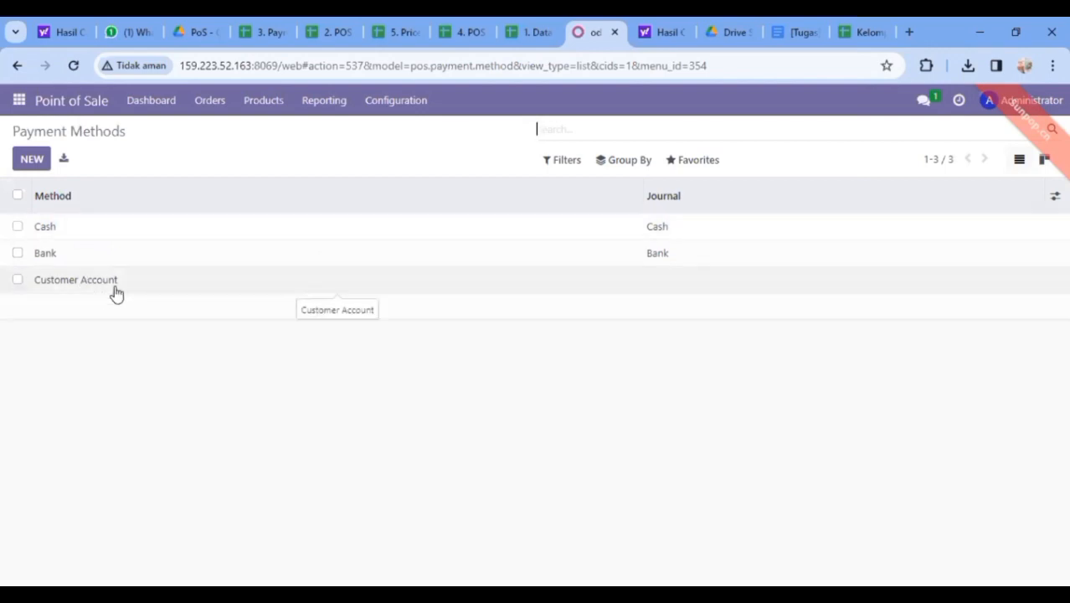
left_click(122, 235)
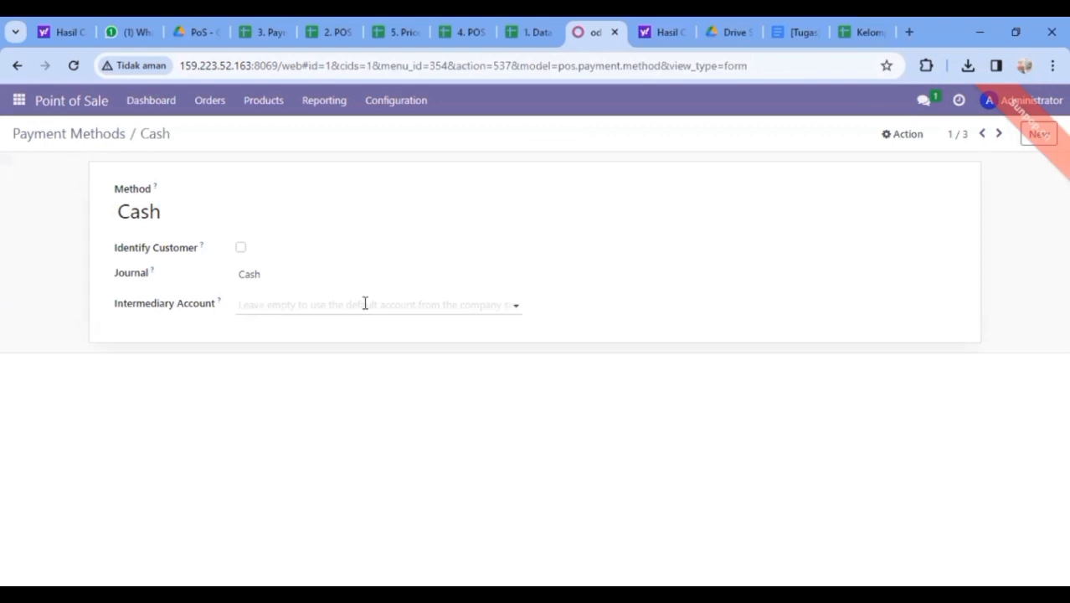
left_click(514, 304)
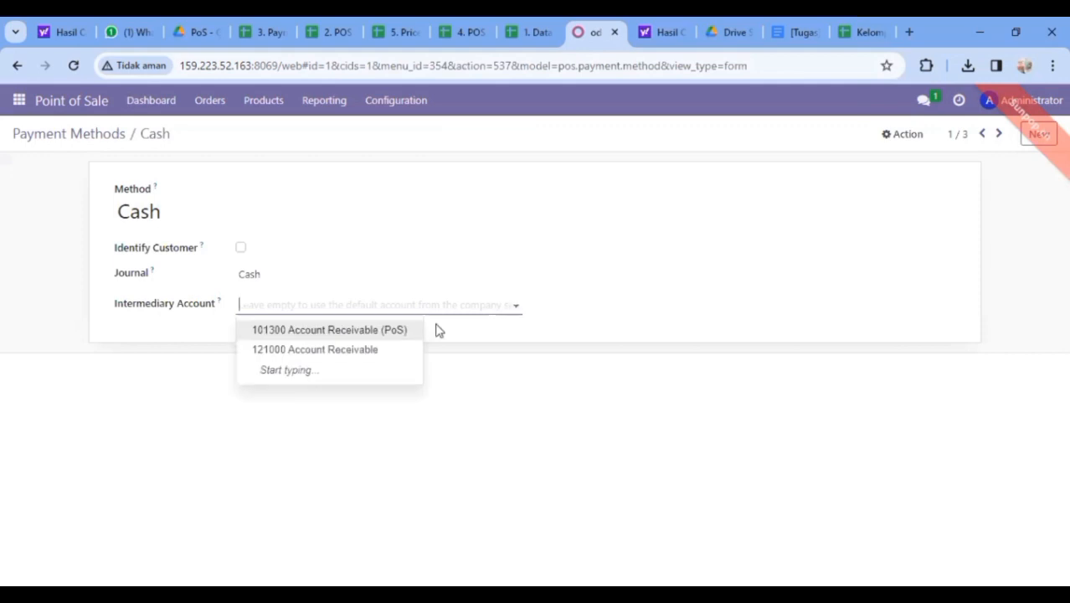
left_click(402, 349)
left_click(502, 305)
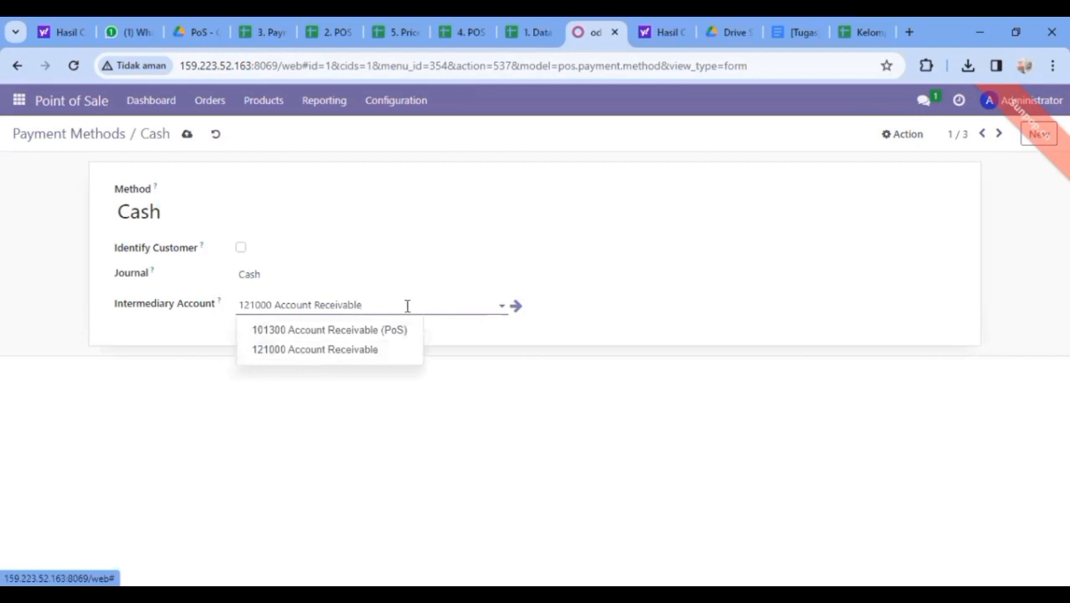
left_click(186, 136)
left_click(187, 135)
left_click(187, 135)
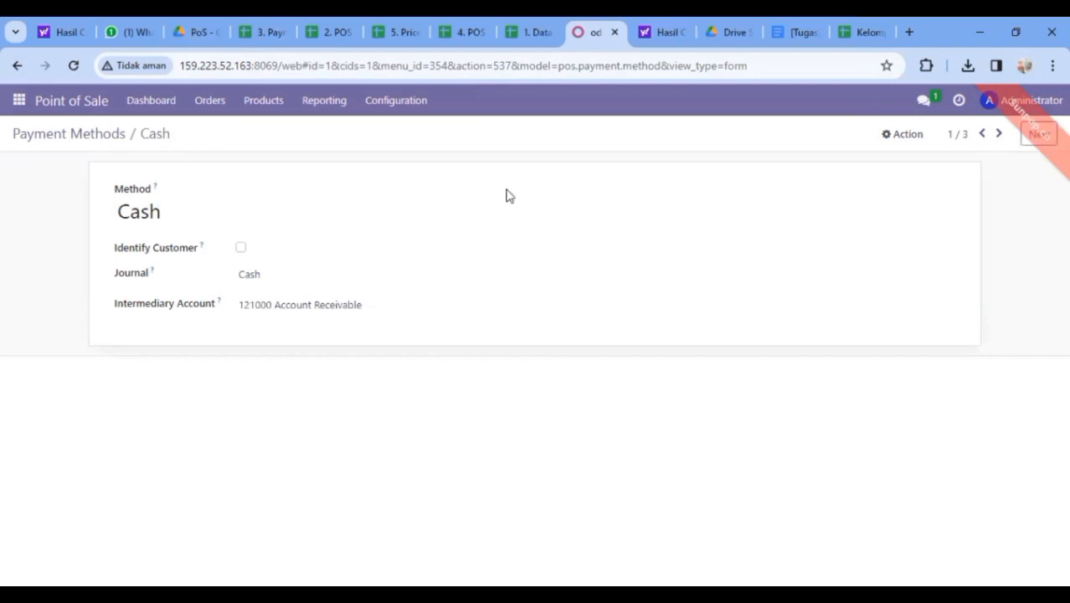
Move to the Bank record, set its intermediary account to 121000 Account Receivable, and save
left_click(1000, 136)
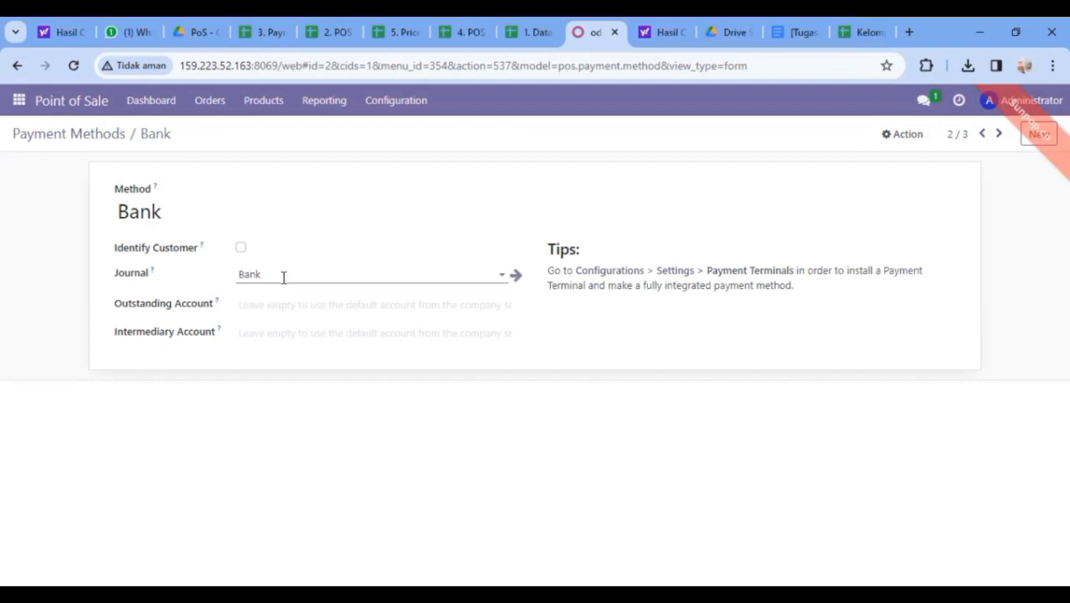
left_click(268, 30)
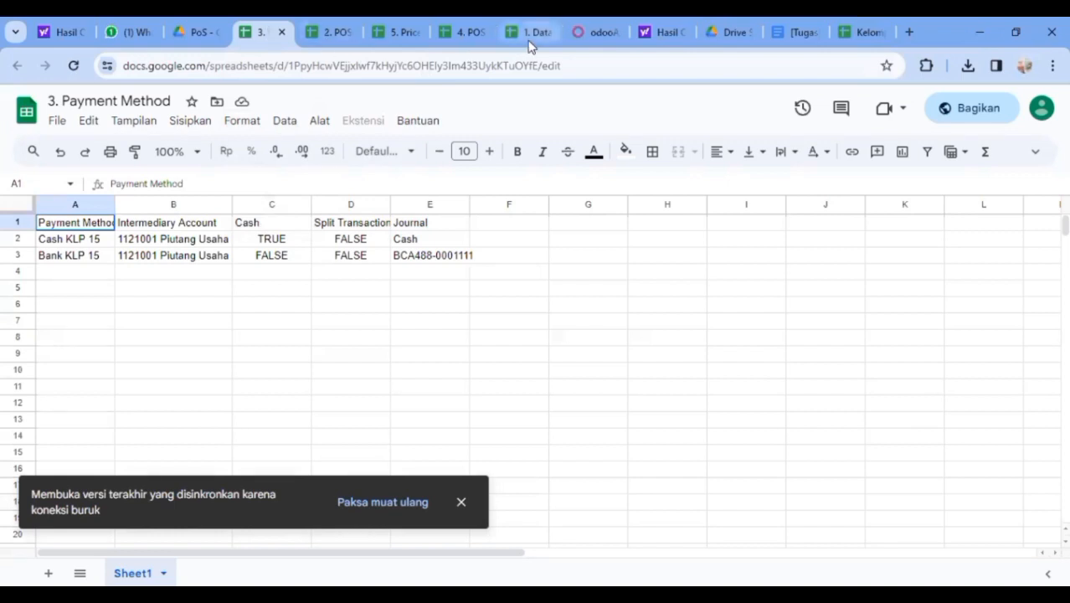
left_click(586, 34)
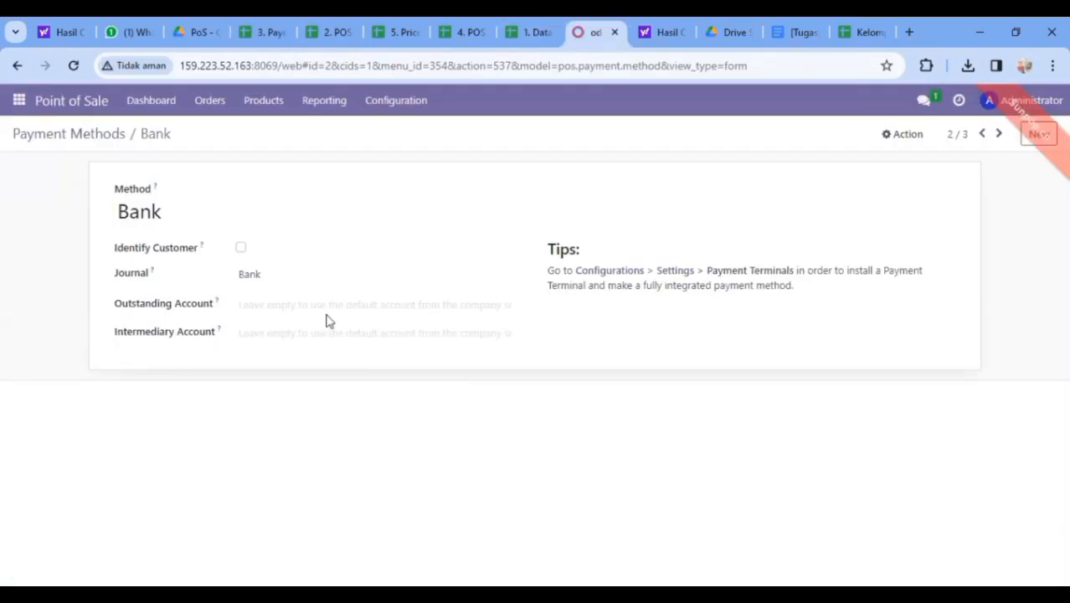
left_click(382, 329)
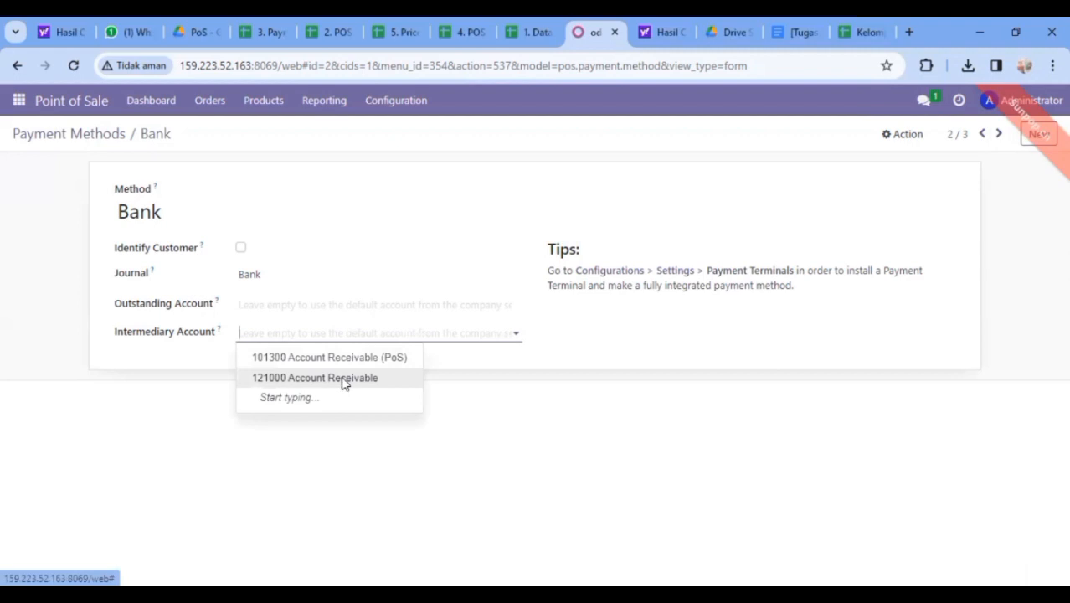
left_click(343, 379)
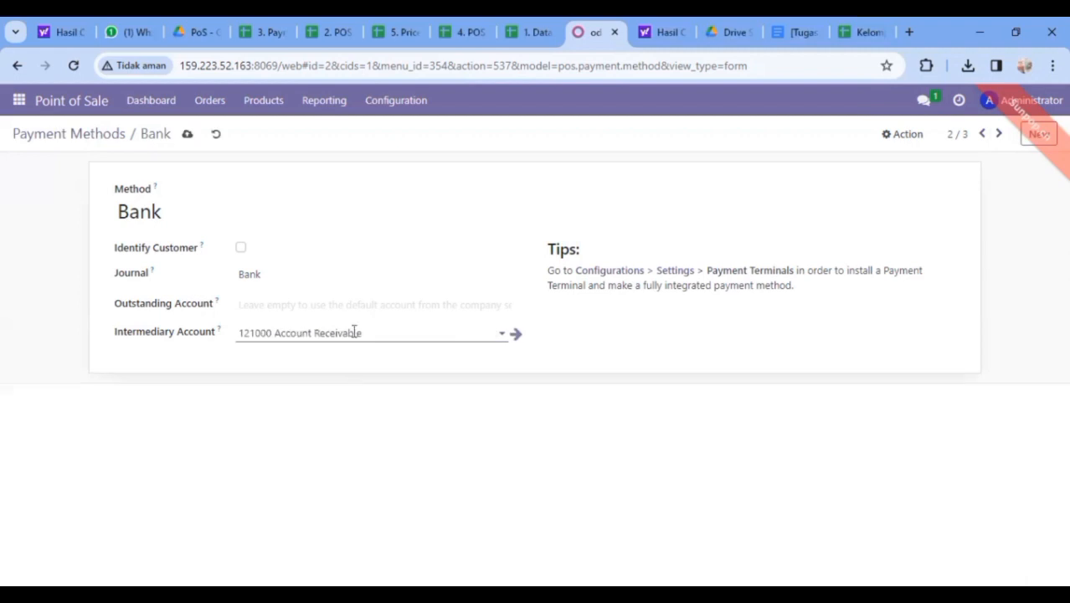
left_click(518, 309)
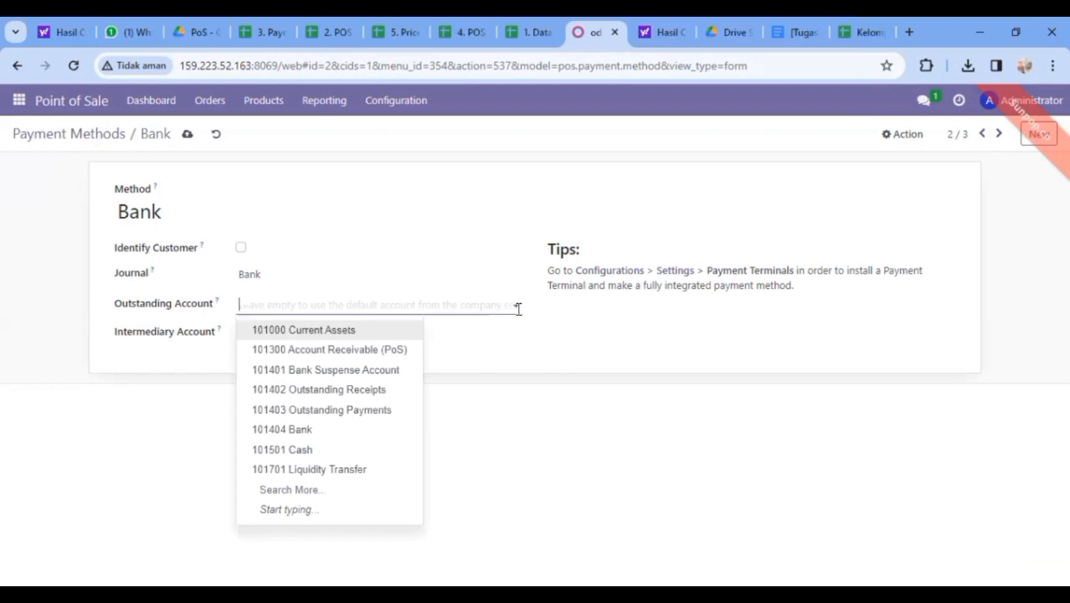
left_click(518, 309)
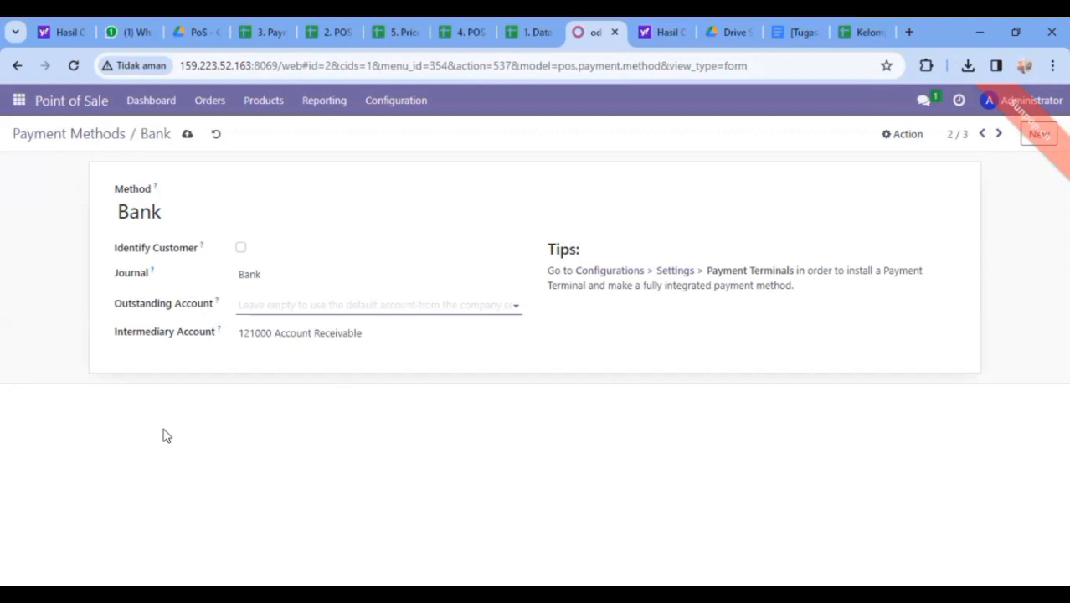
left_click(189, 136)
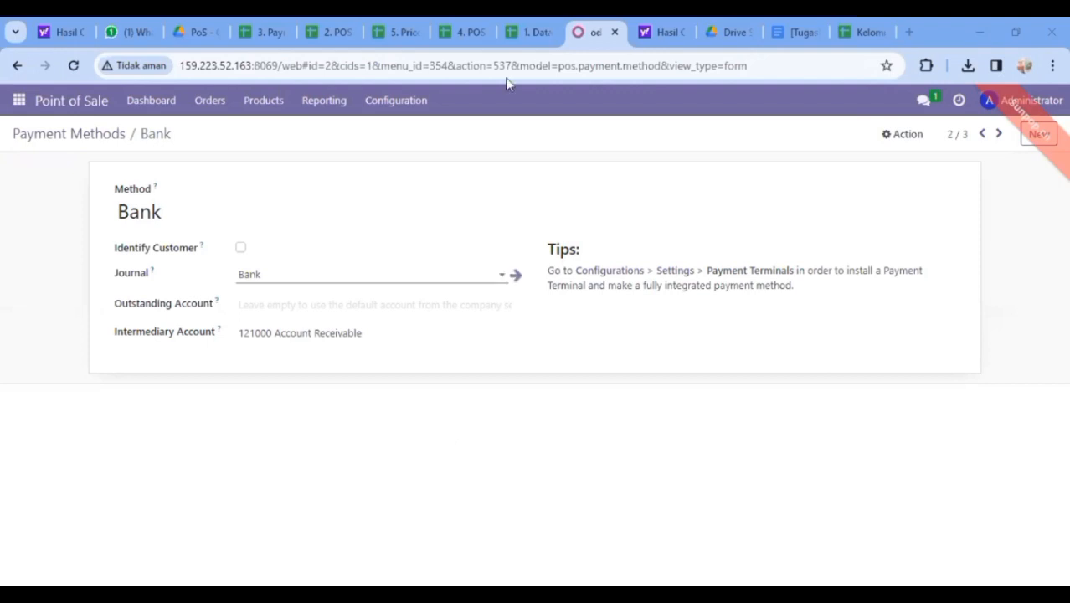
mouse_move(476, 35)
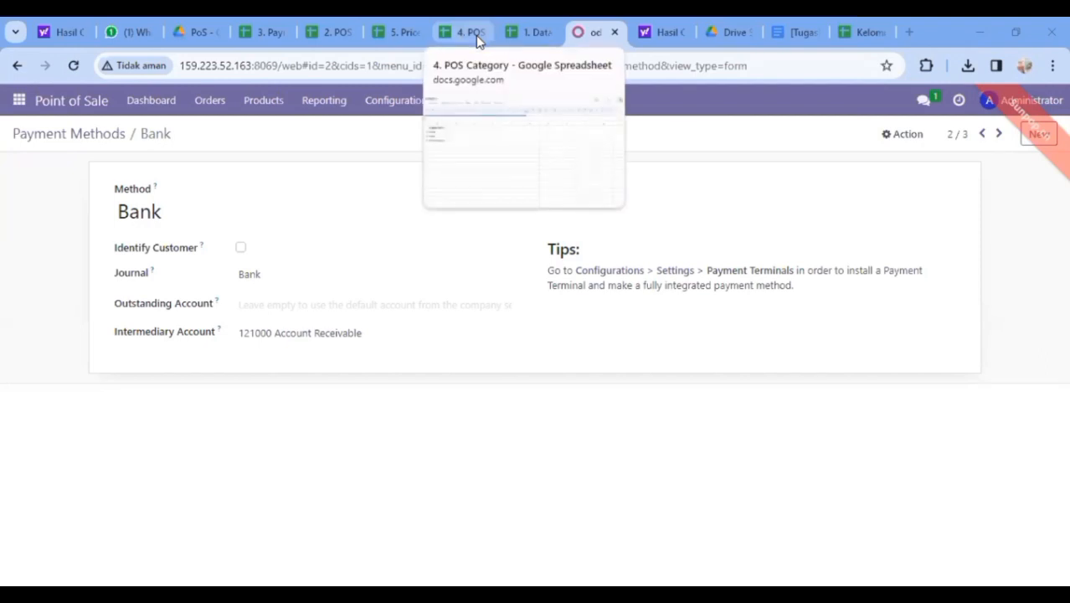
Add a PoS product category named 'Chairs' and save it
left_click(407, 102)
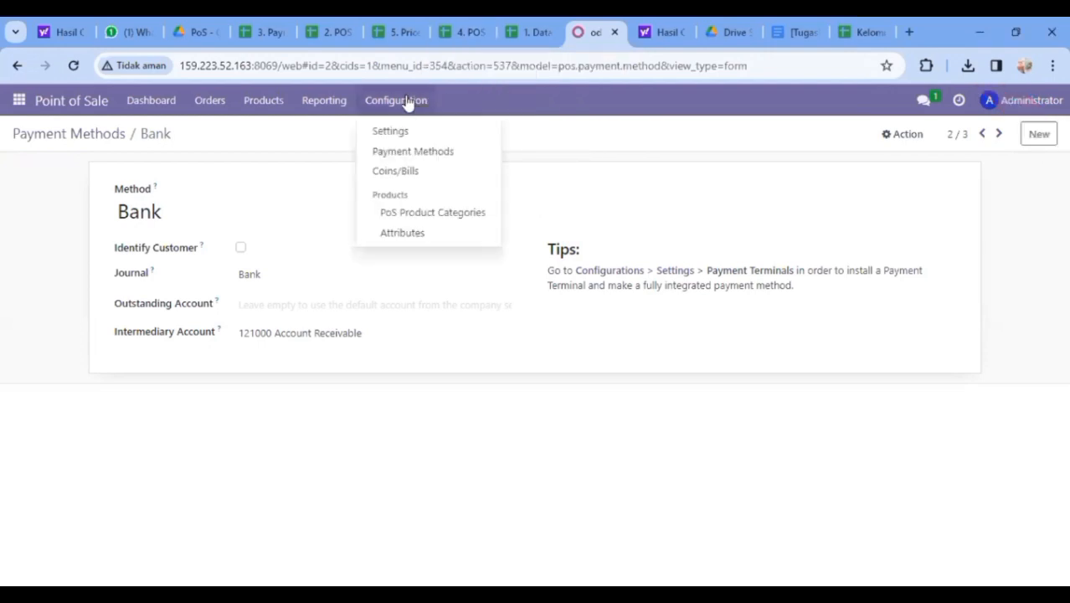
left_click(402, 219)
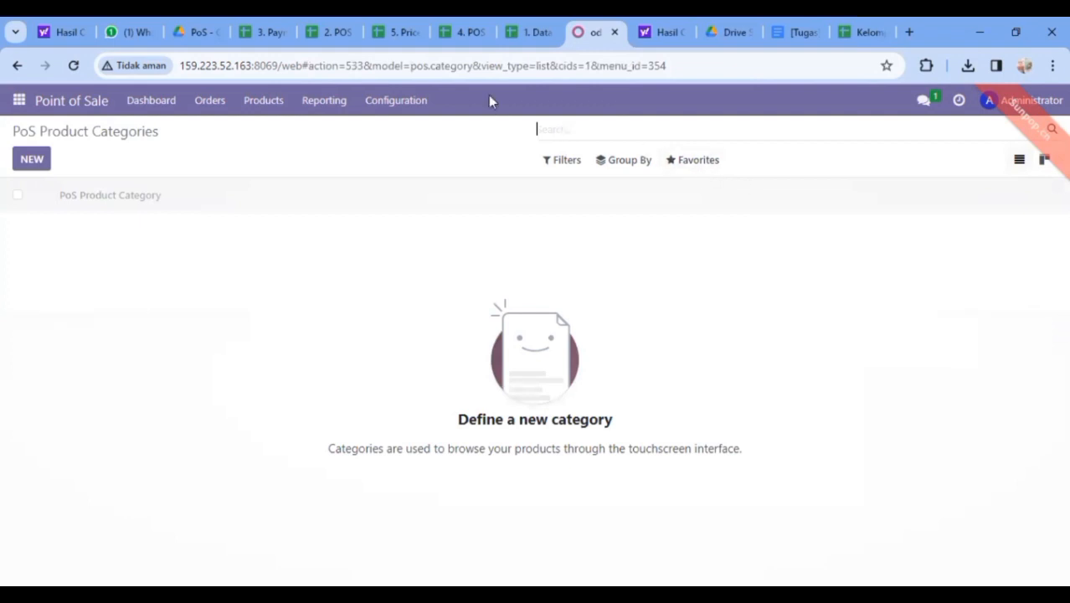
left_click(30, 159)
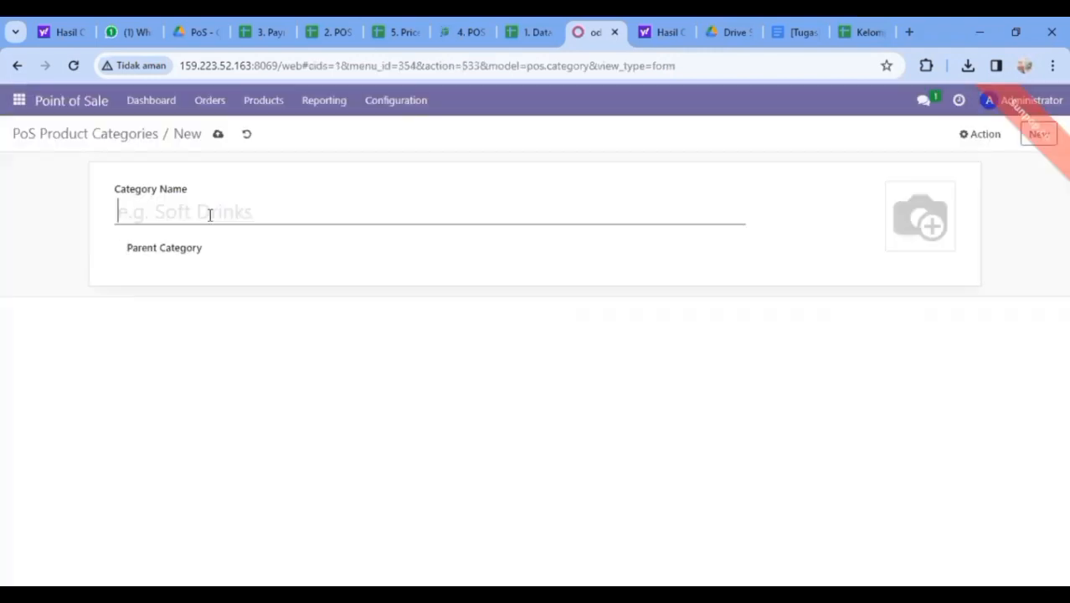
type("Chairs")
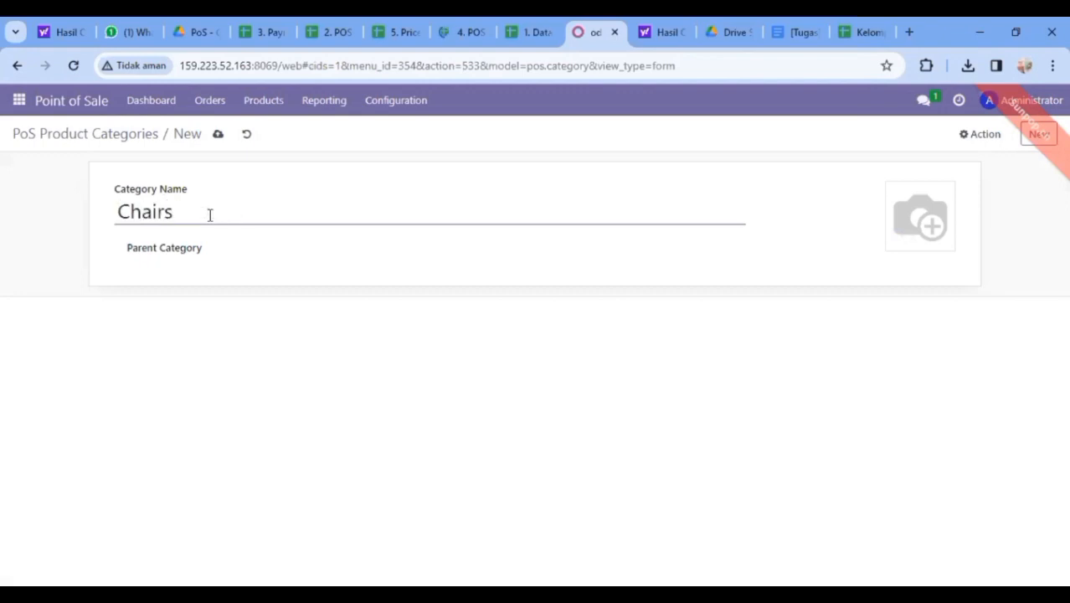
left_click(218, 136)
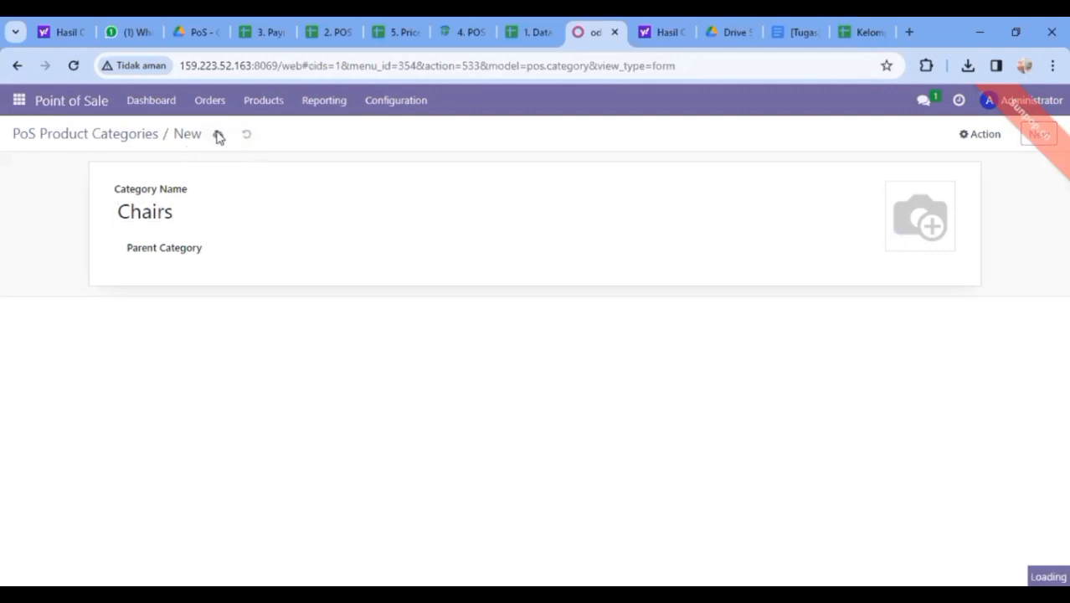
Create and save a PoS product category named 'Desks'
left_click(1038, 136)
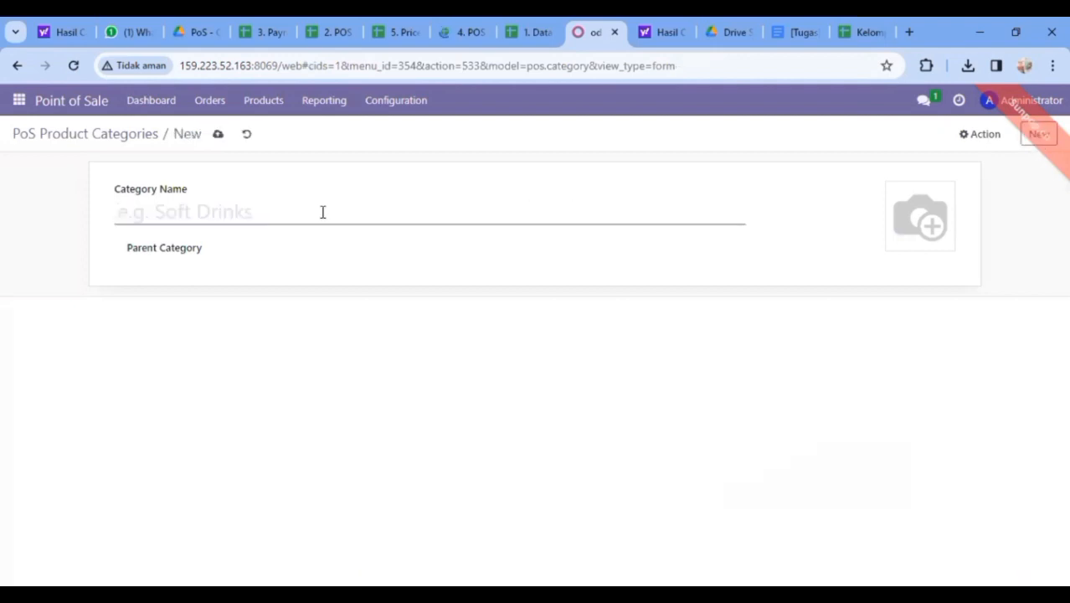
type("D")
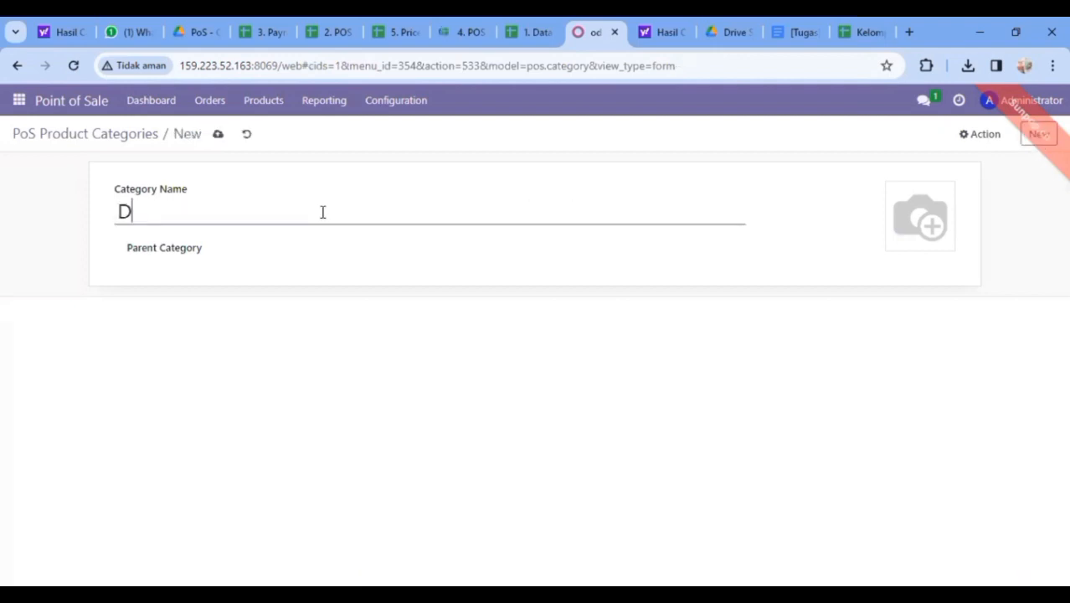
type("esks")
left_click(218, 136)
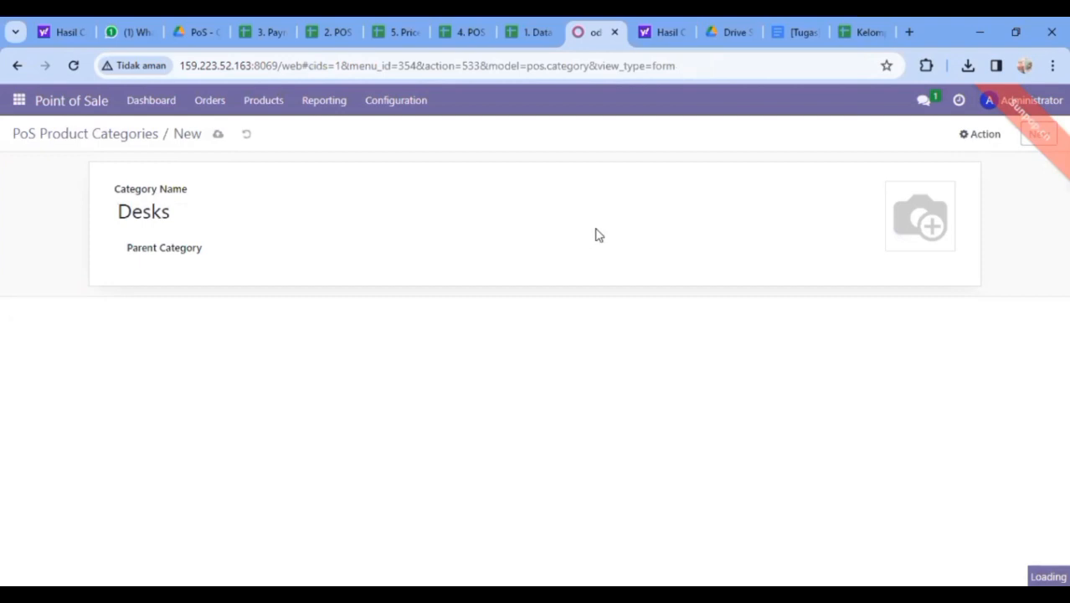
Create a category named 'Miscellaneous', checking its spelling in the POS Category sheet, and save it
left_click(1035, 139)
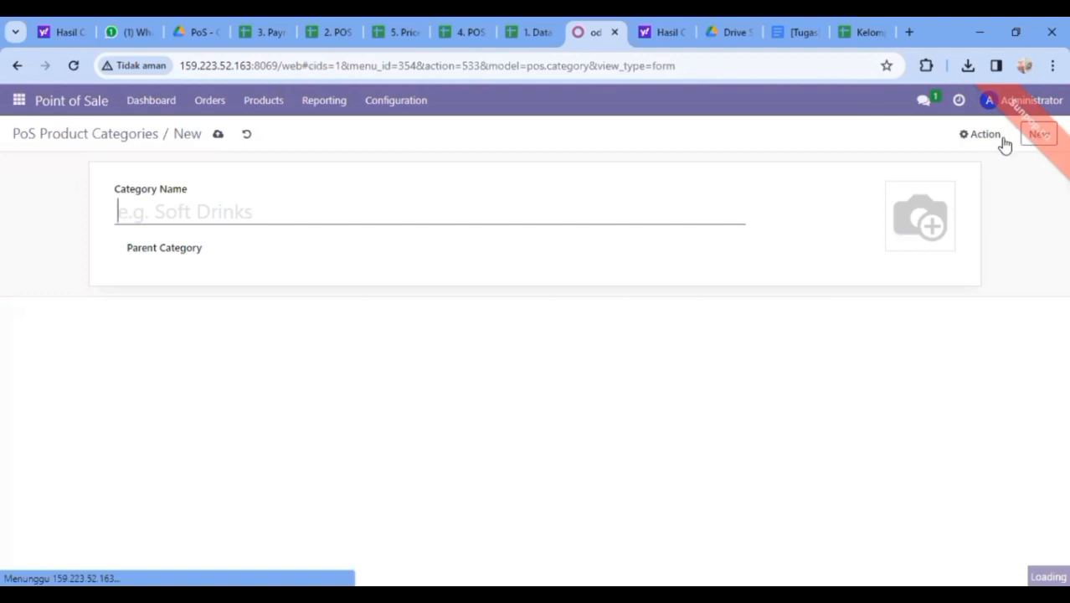
left_click(325, 211)
type("Mi")
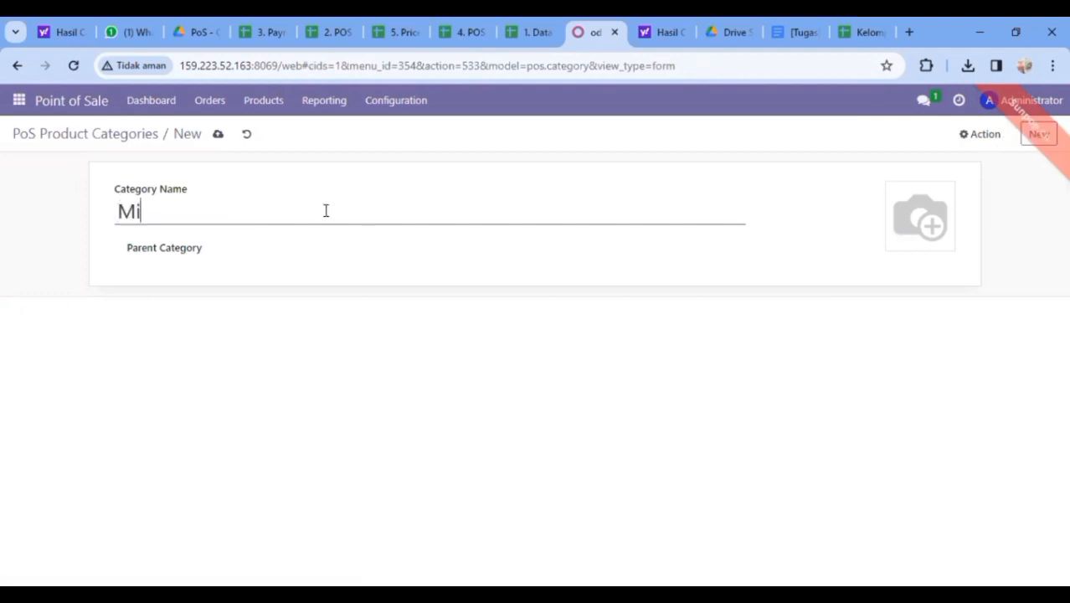
type("sc")
key("BackSpace")
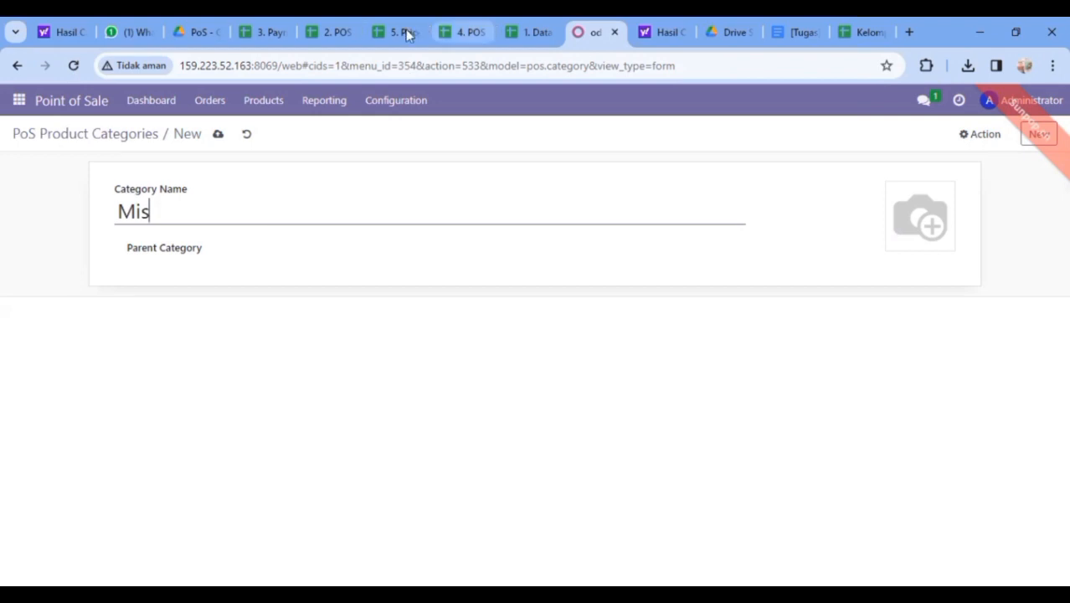
left_click(470, 34)
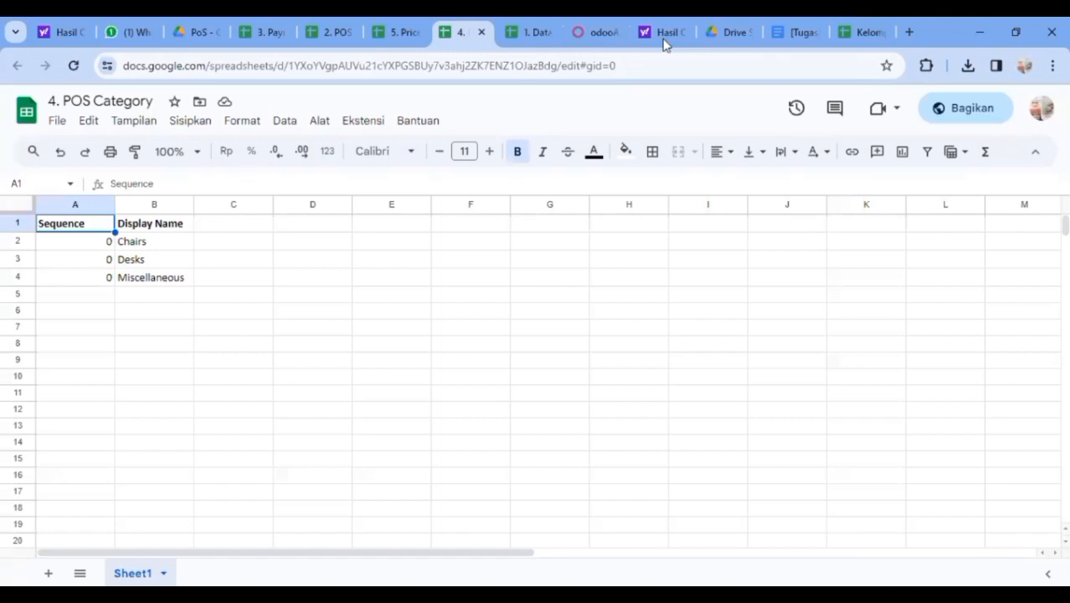
left_click(597, 31)
type("cella")
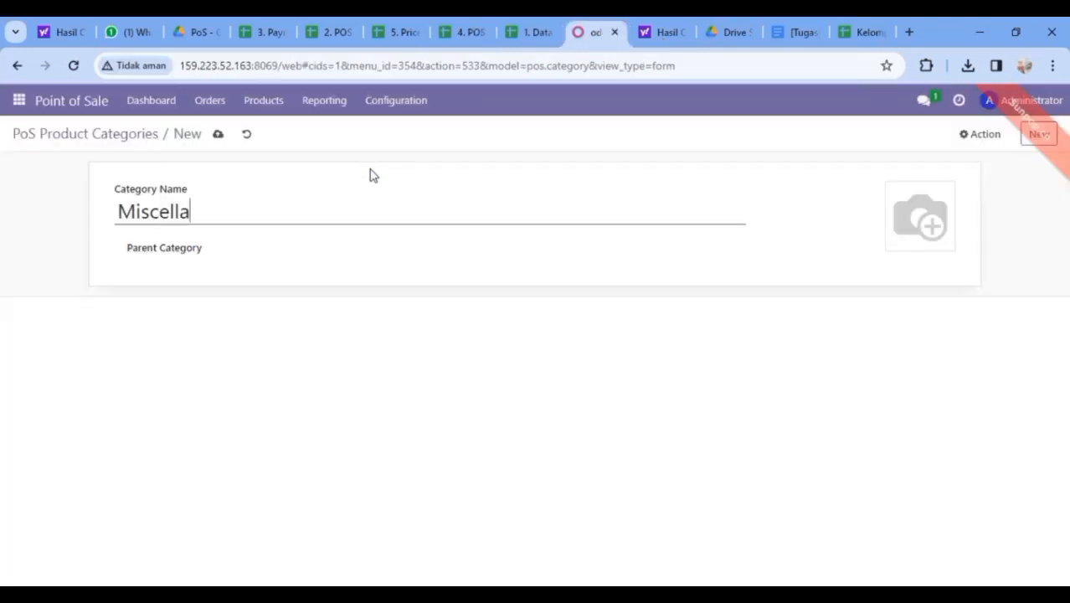
type("n")
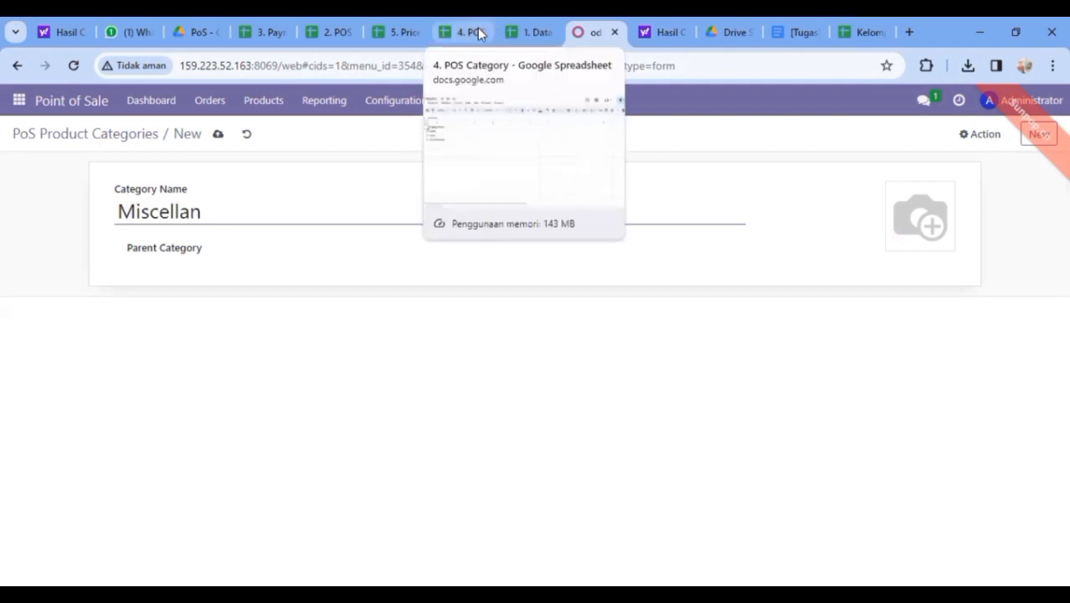
left_click(477, 32)
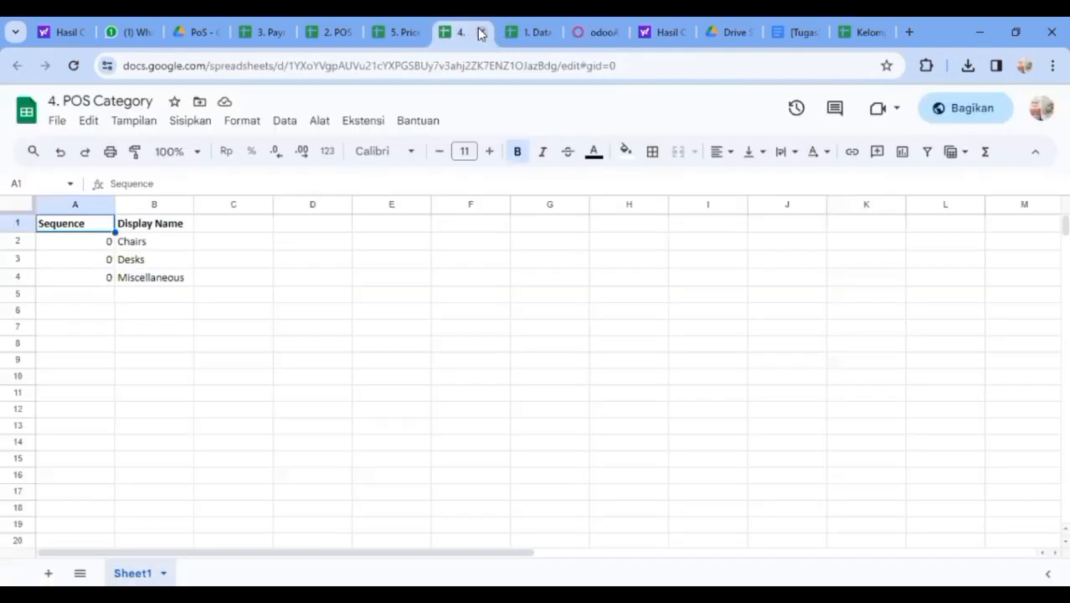
left_click(595, 32)
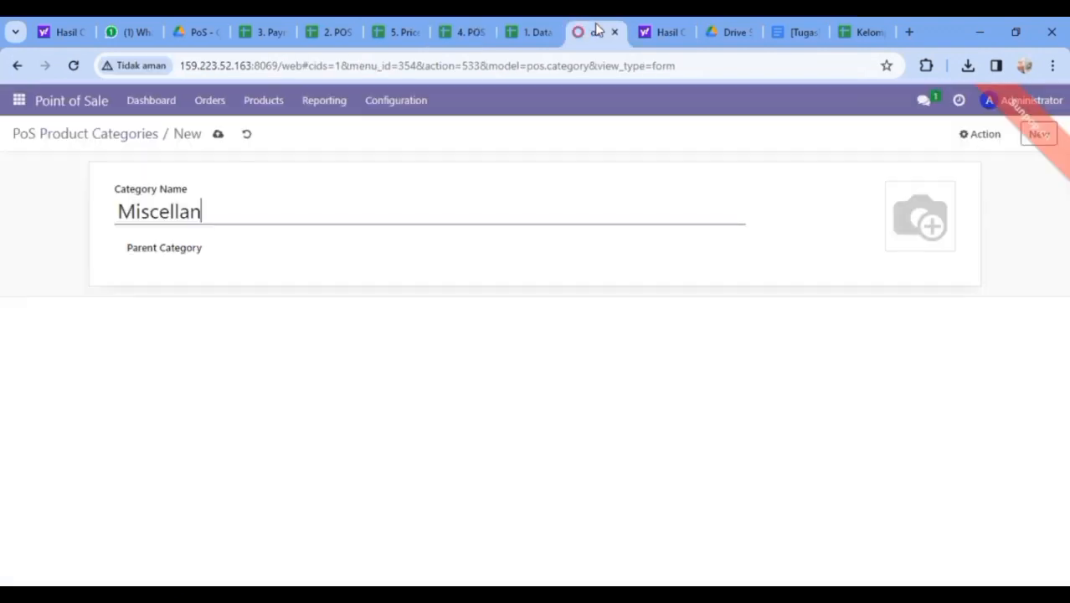
type("eous")
left_click(219, 137)
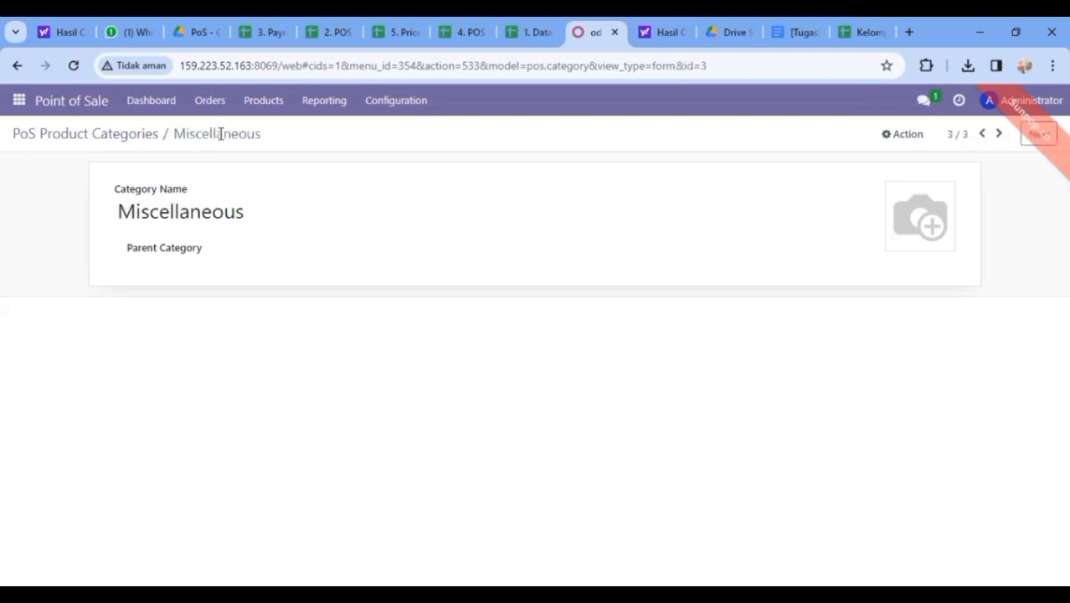
Go to Configuration > PoS Product Categories to list the saved categories
left_click(397, 102)
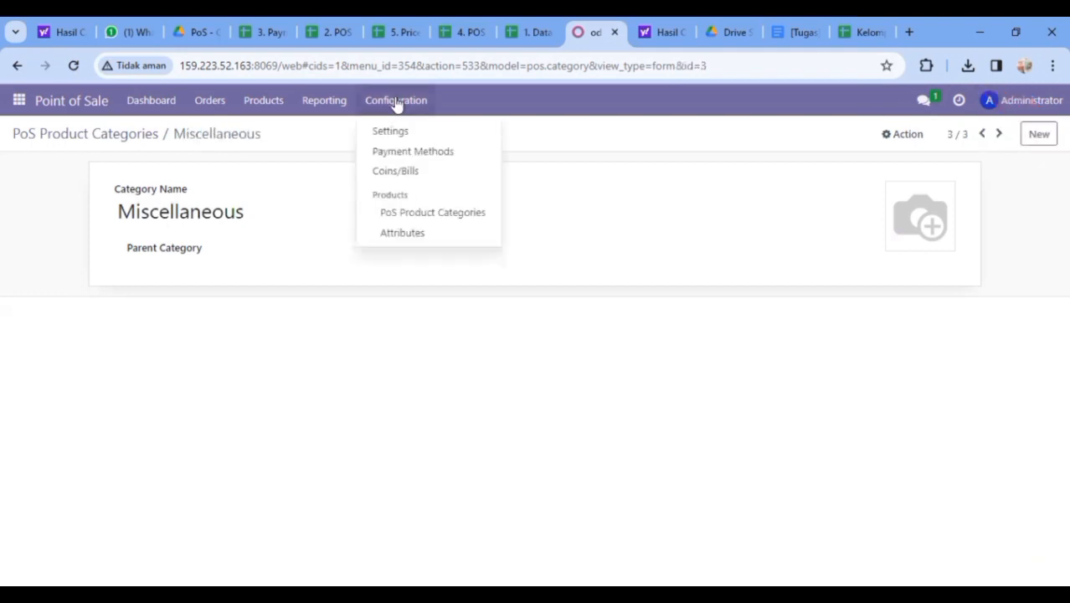
left_click(412, 214)
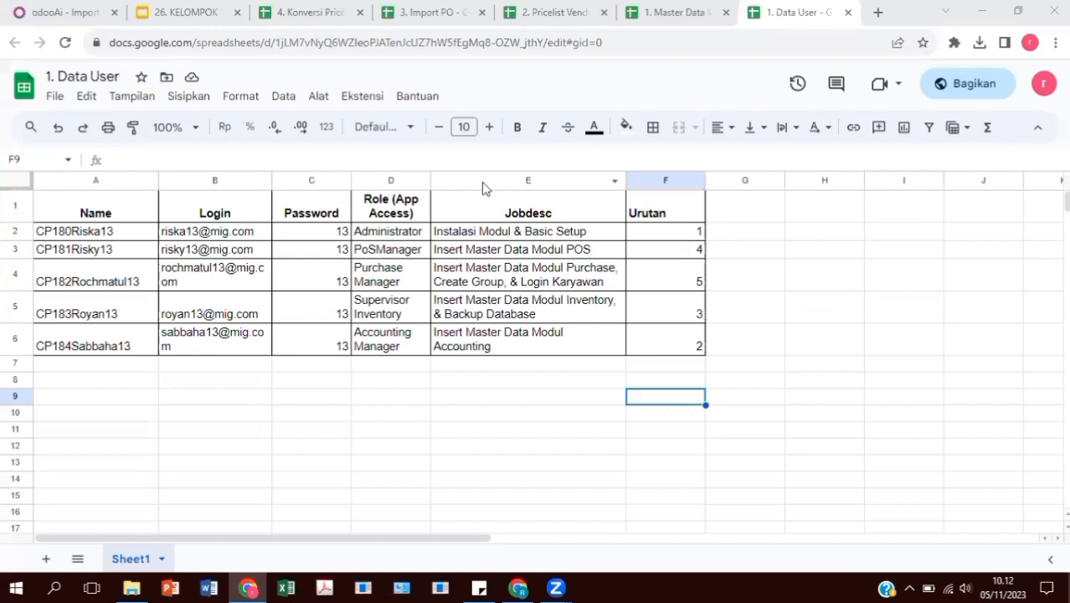
Review the Master Data Vendor, Pricelist Vendor, Import PO and Konversi Pricelist Vendor sheets
left_click(683, 11)
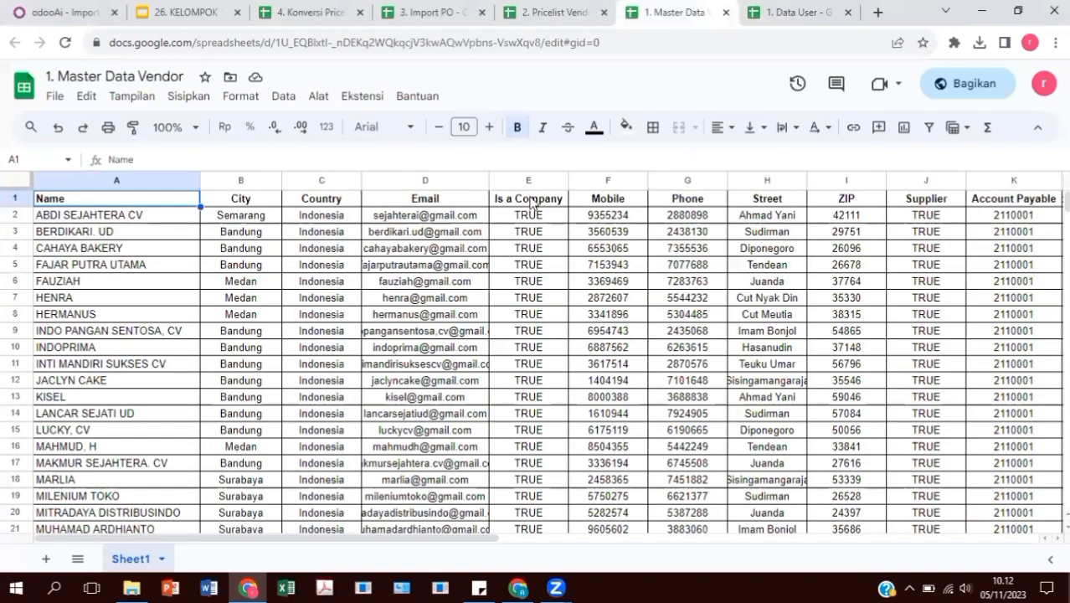
left_click(533, 10)
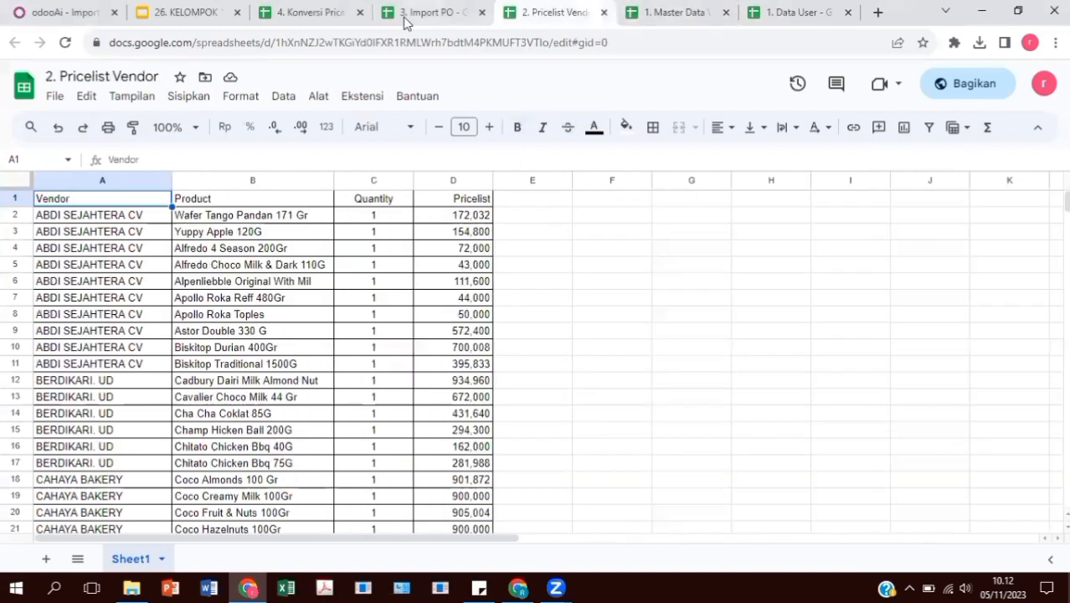
left_click(444, 8)
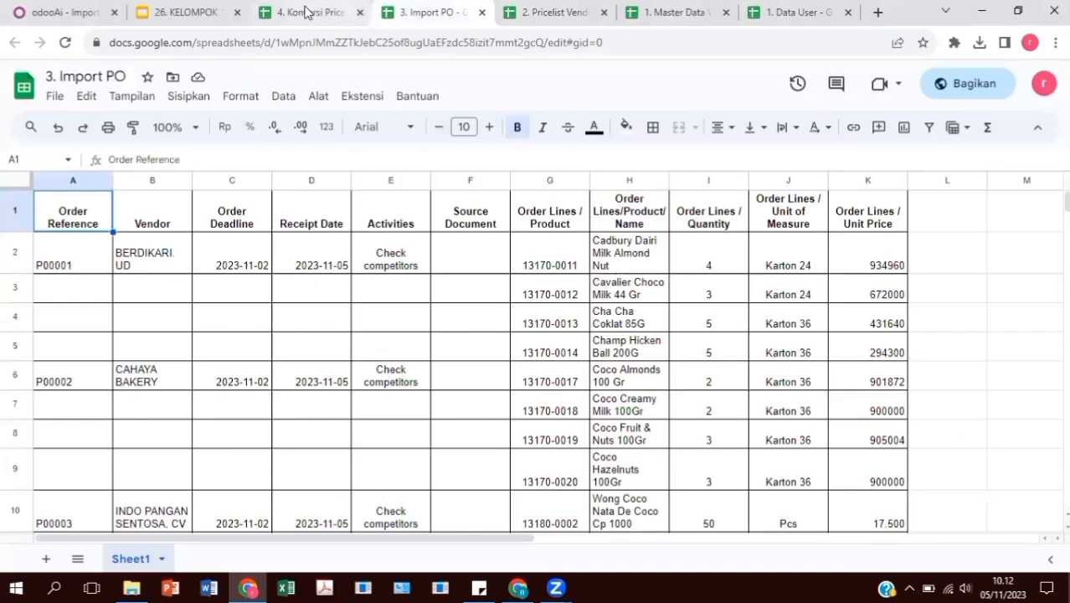
left_click(307, 11)
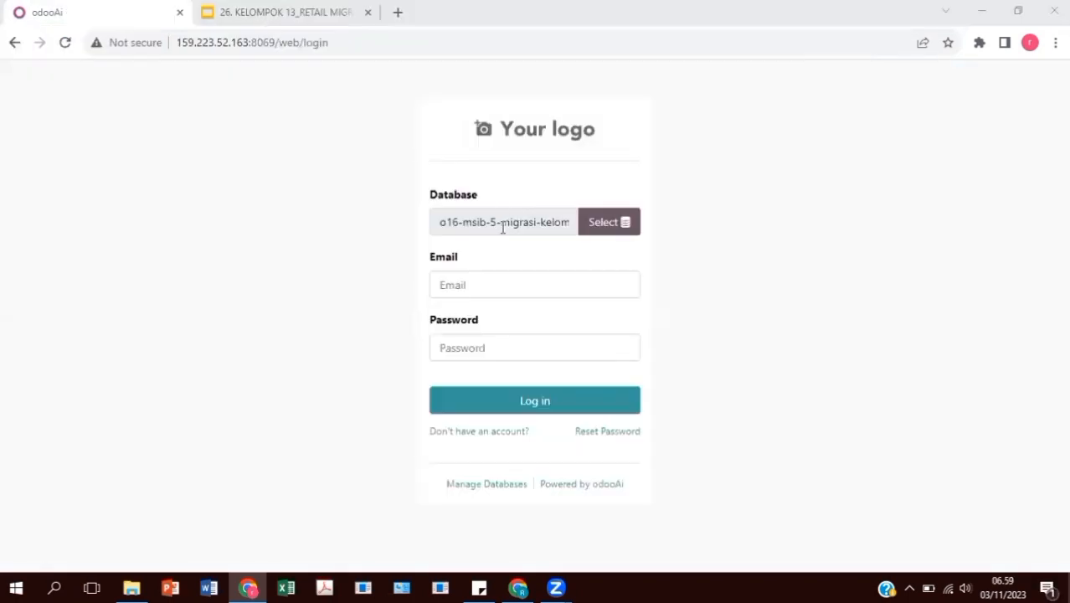
Sign in to the o16-msib-5-migrasi-kelompok-13 database as admin with the administrator password
left_click(503, 226)
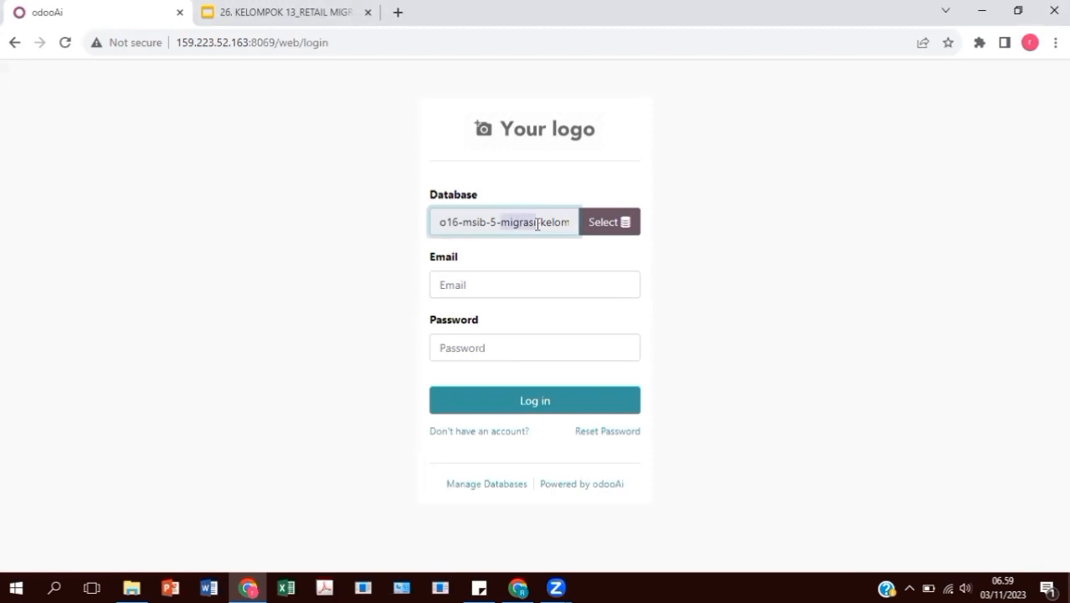
type("pok-13")
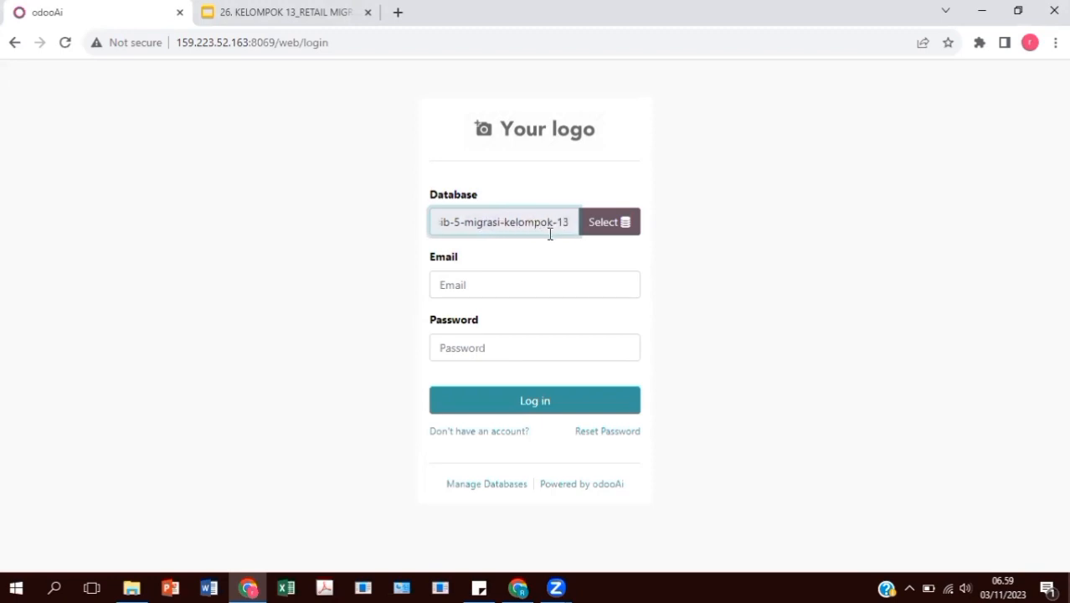
left_click(540, 287)
type("admin")
left_click(551, 328)
left_click_drag(528, 277, 414, 291)
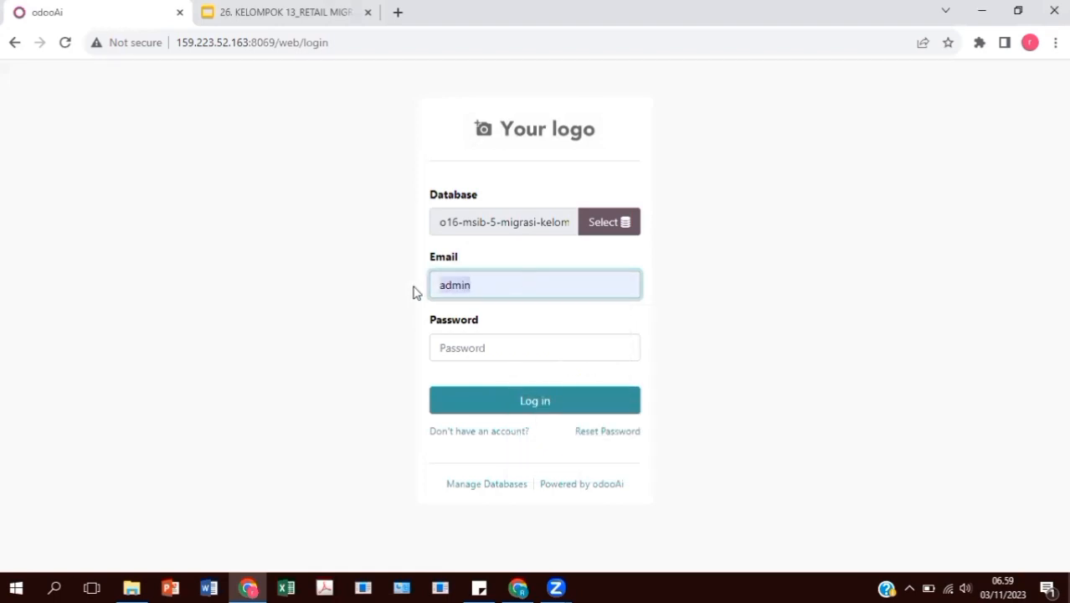
left_click(506, 342)
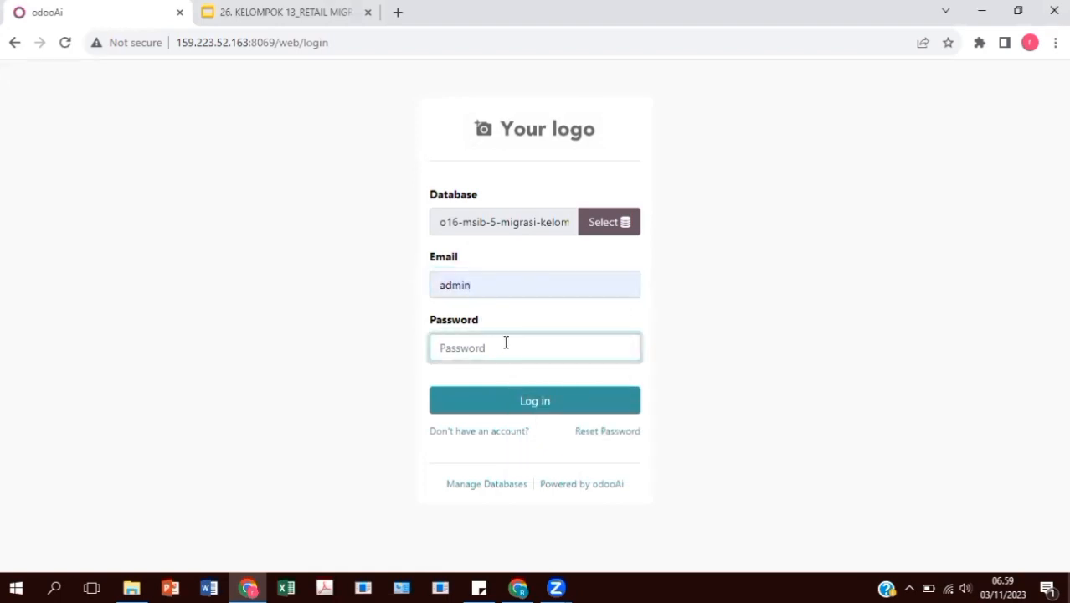
type("admin")
left_click(548, 406)
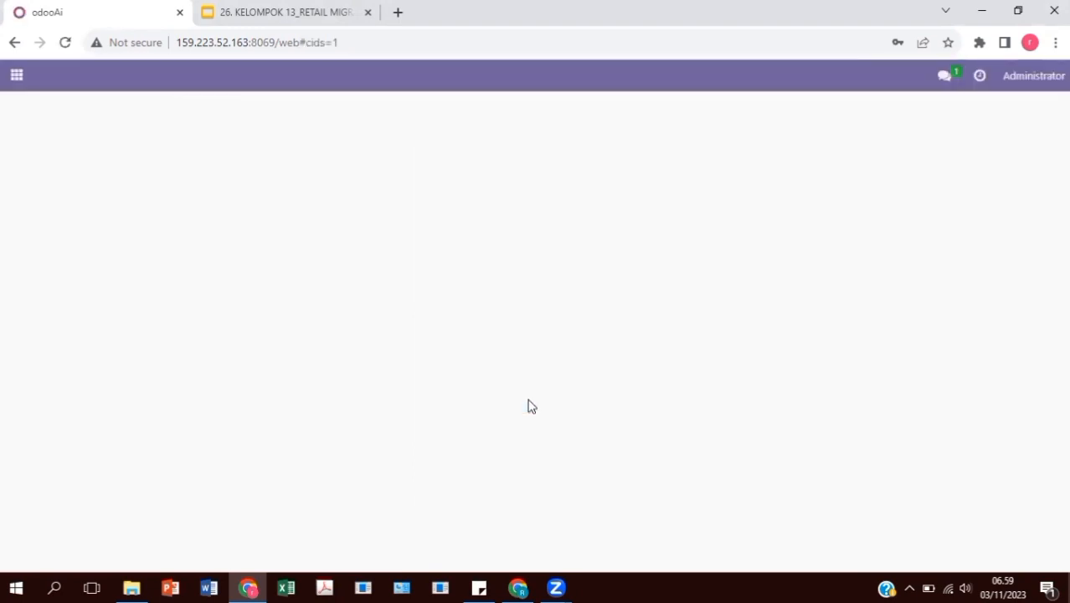
Dismiss the password prompt and open Purchase > Orders > Vendors, showing the import option
left_click(670, 278)
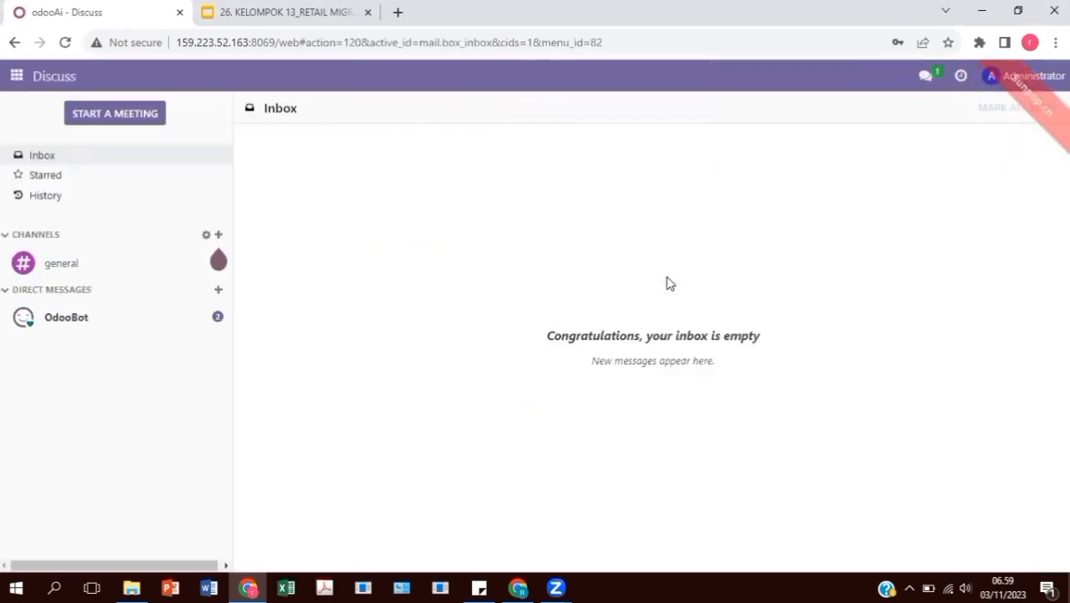
left_click(16, 76)
left_click(34, 287)
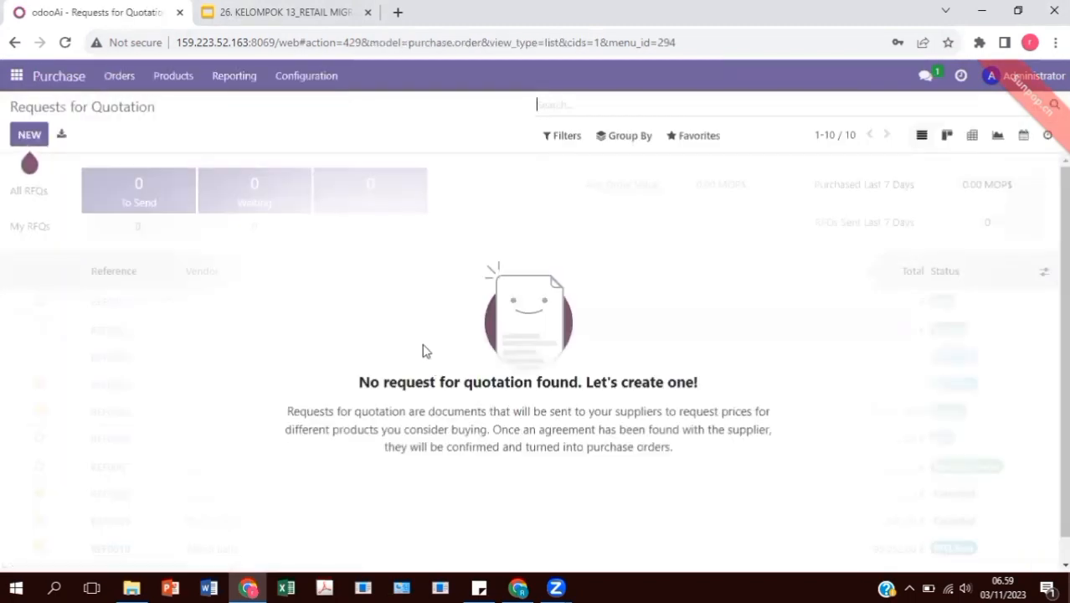
left_click(117, 76)
left_click(133, 162)
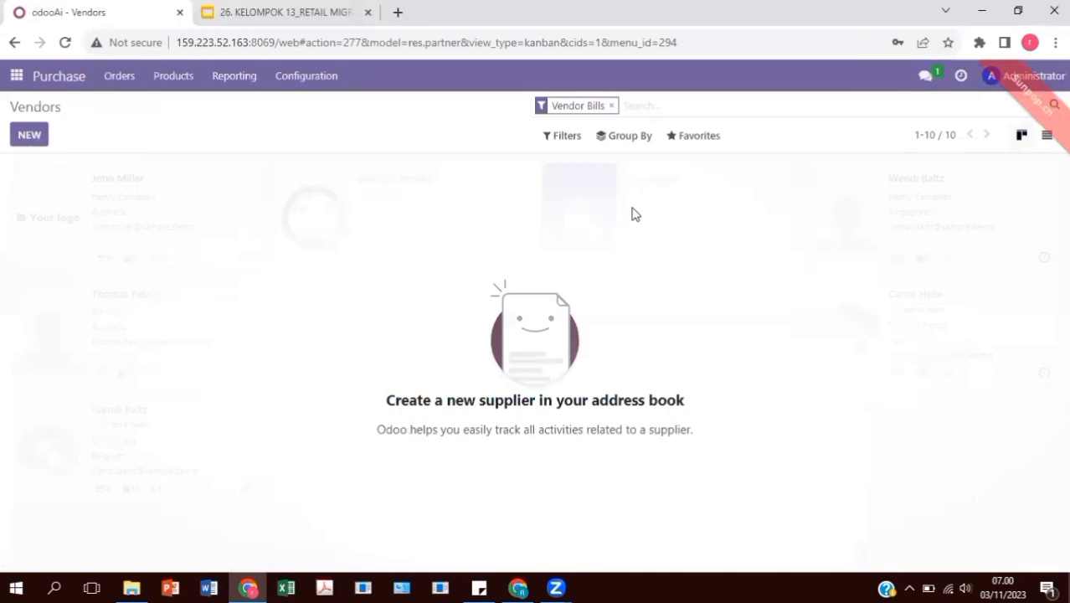
left_click(683, 136)
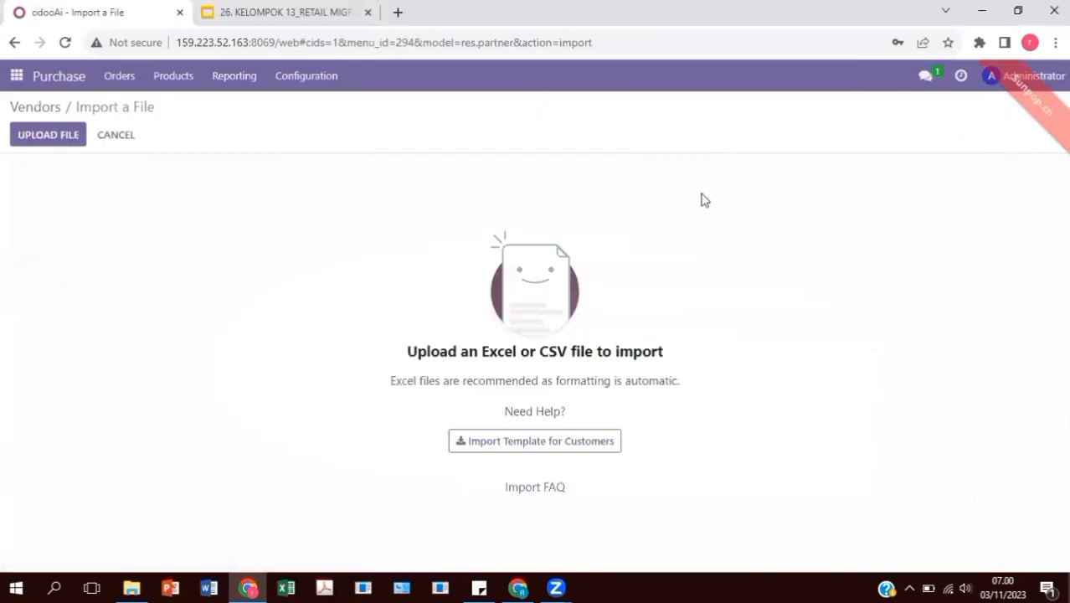
Upload 1. Master Data Vendor.xlsx, unmap Account Payable and Receivable, test, and import 21 vendors
left_click(26, 137)
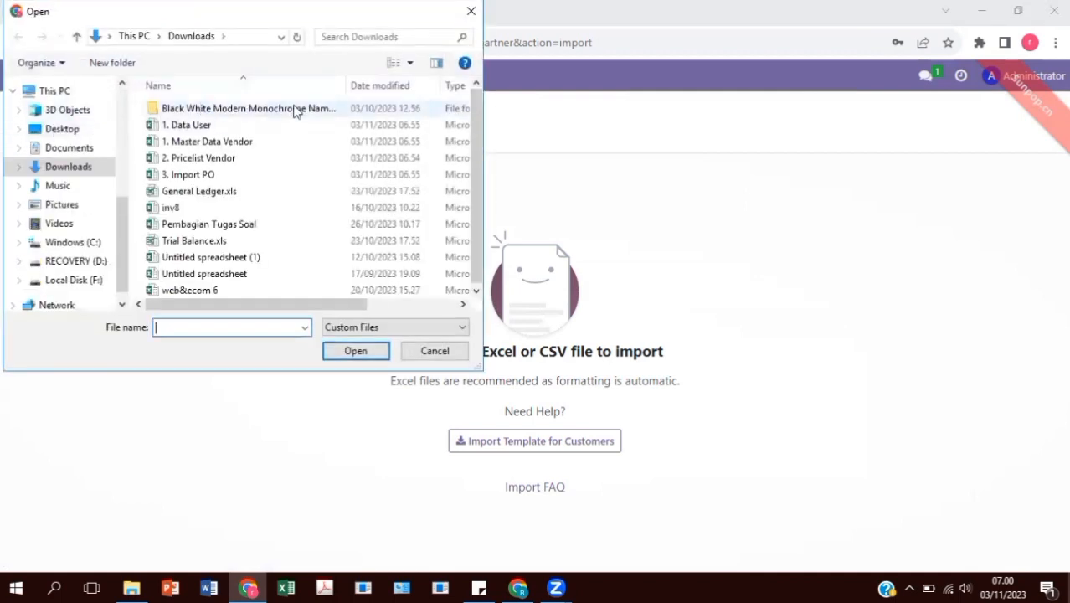
left_click(289, 141)
left_click(377, 350)
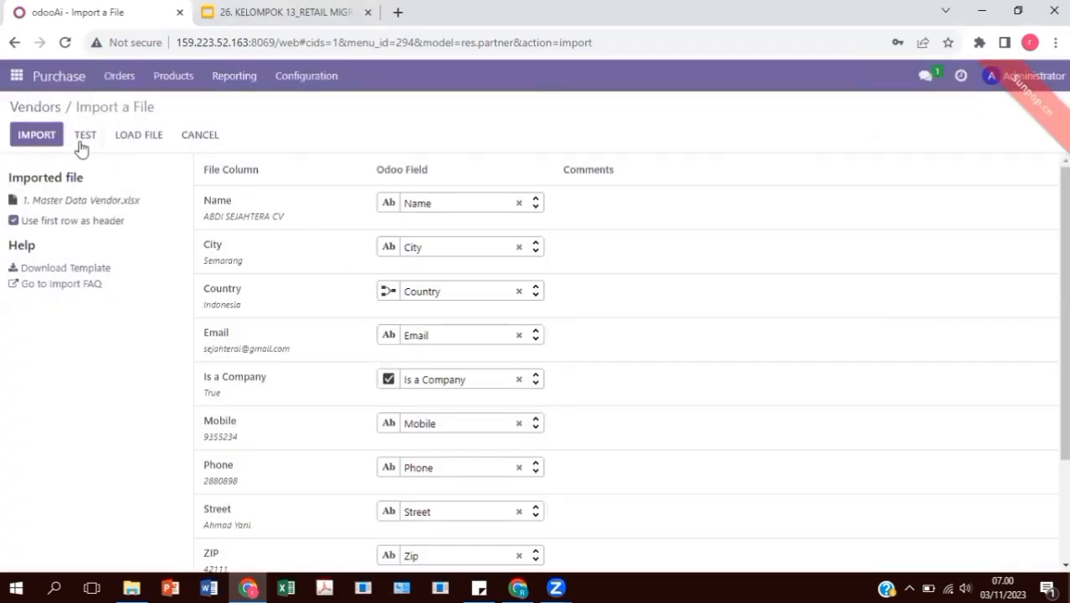
left_click(81, 144)
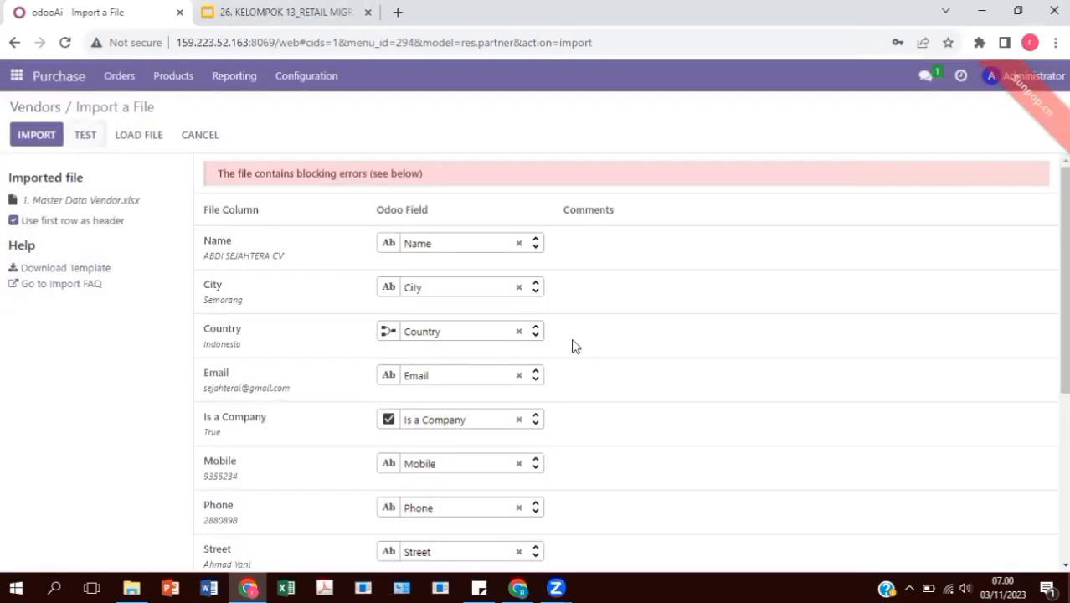
scroll(578, 351, "down", 2)
scroll(582, 354, "down", 3)
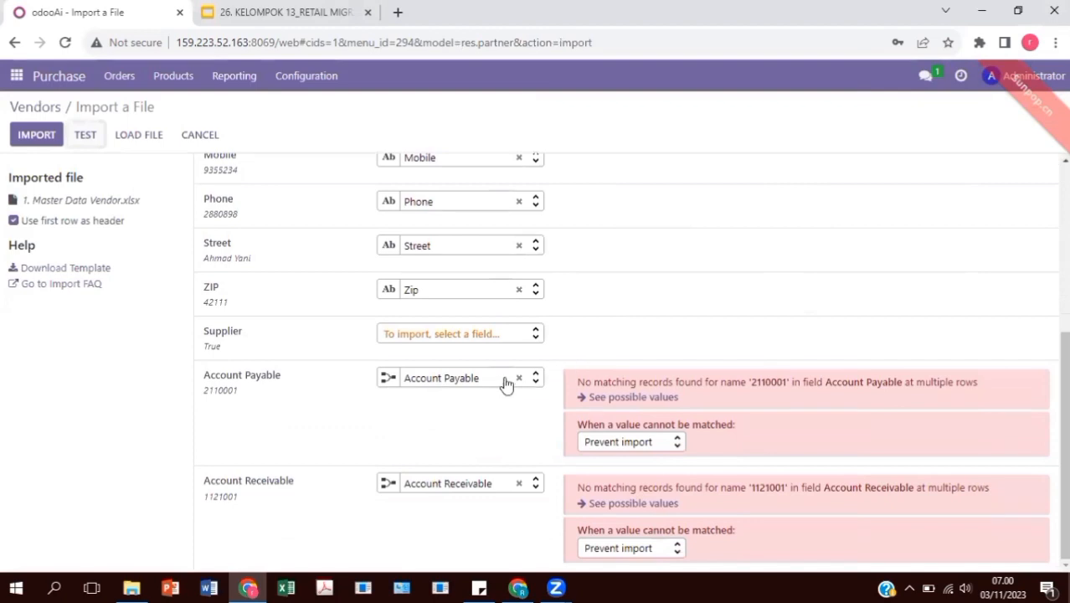
left_click(519, 378)
left_click(520, 483)
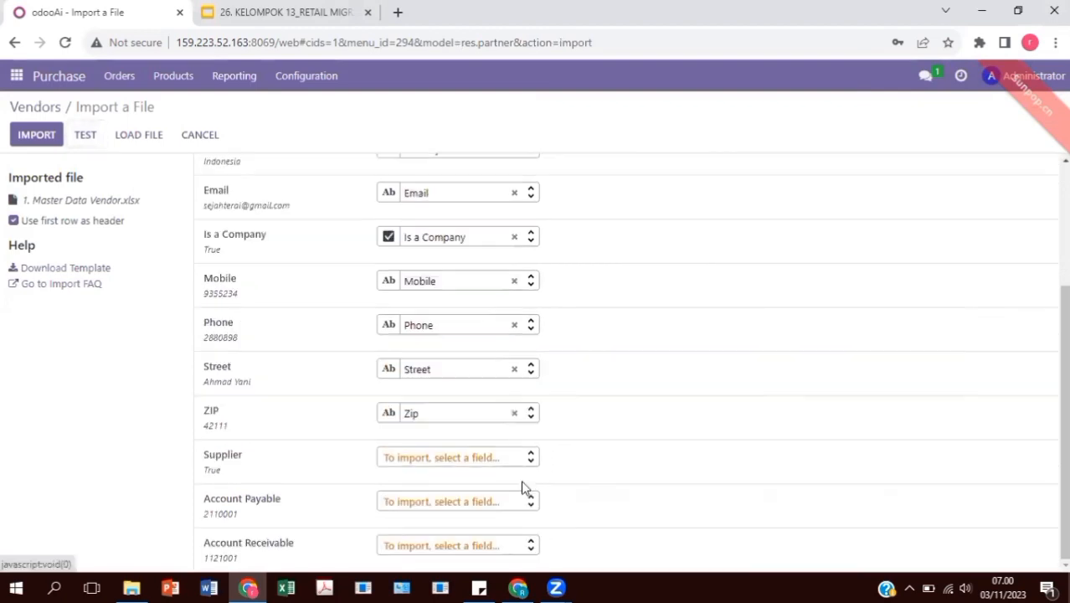
scroll(247, 207, "up", 3)
left_click(85, 137)
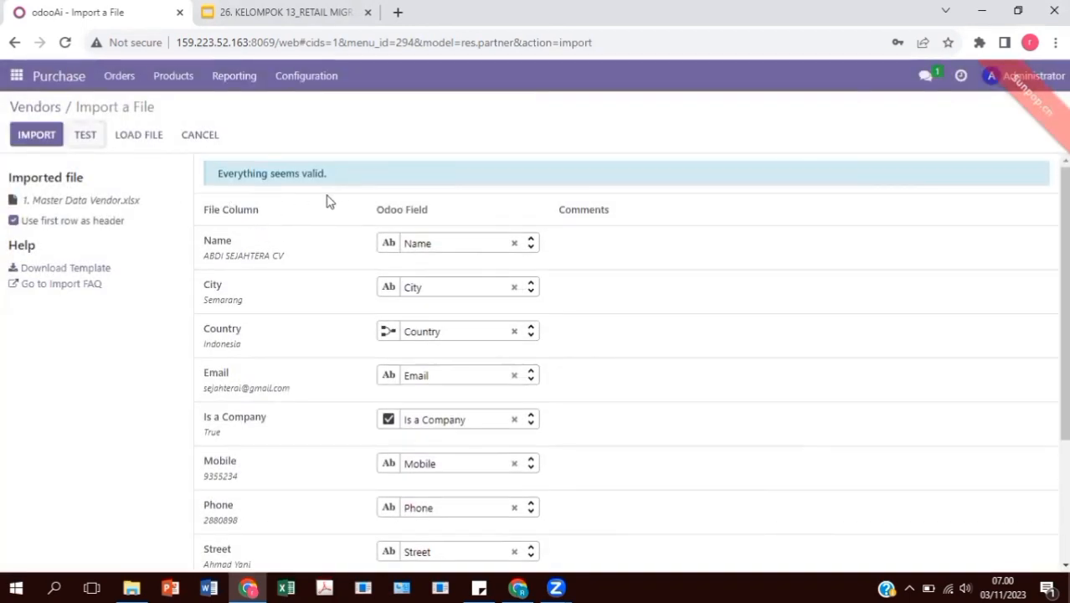
left_click(48, 140)
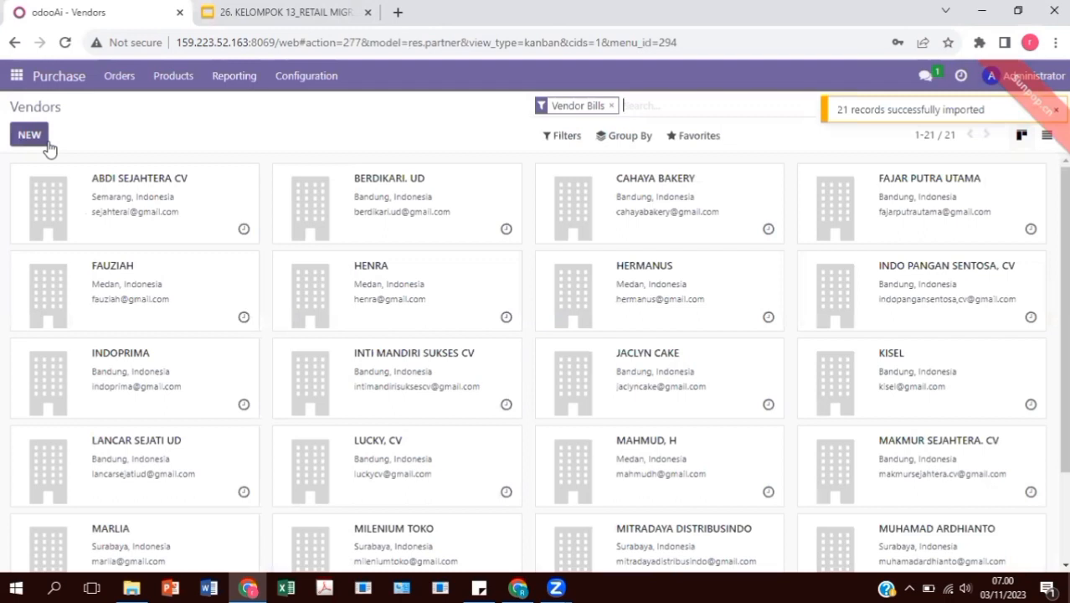
scroll(523, 282, "down", 3)
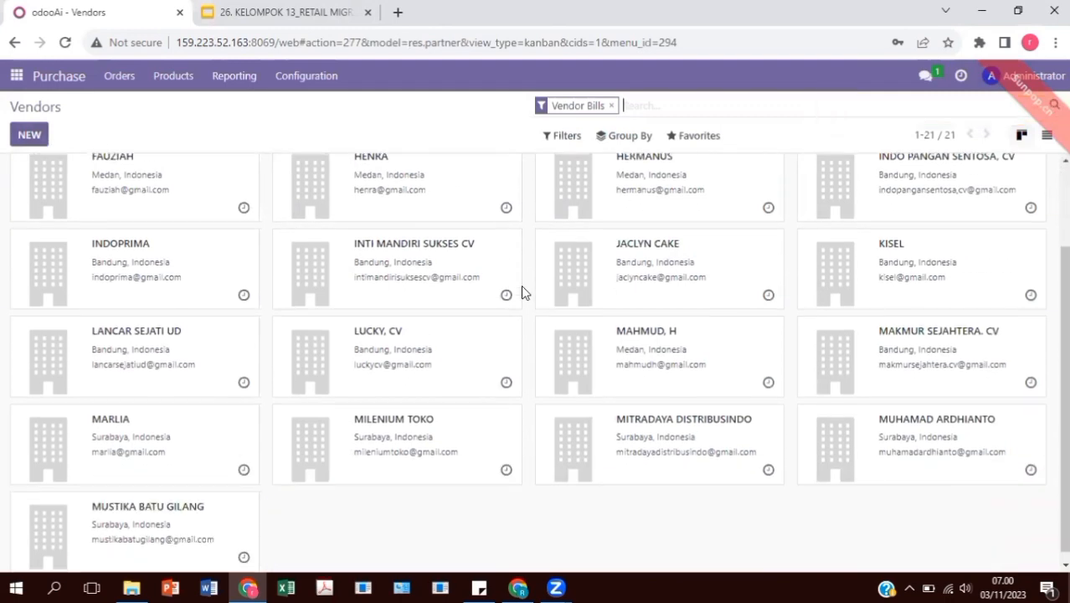
scroll(526, 284, "up", 3)
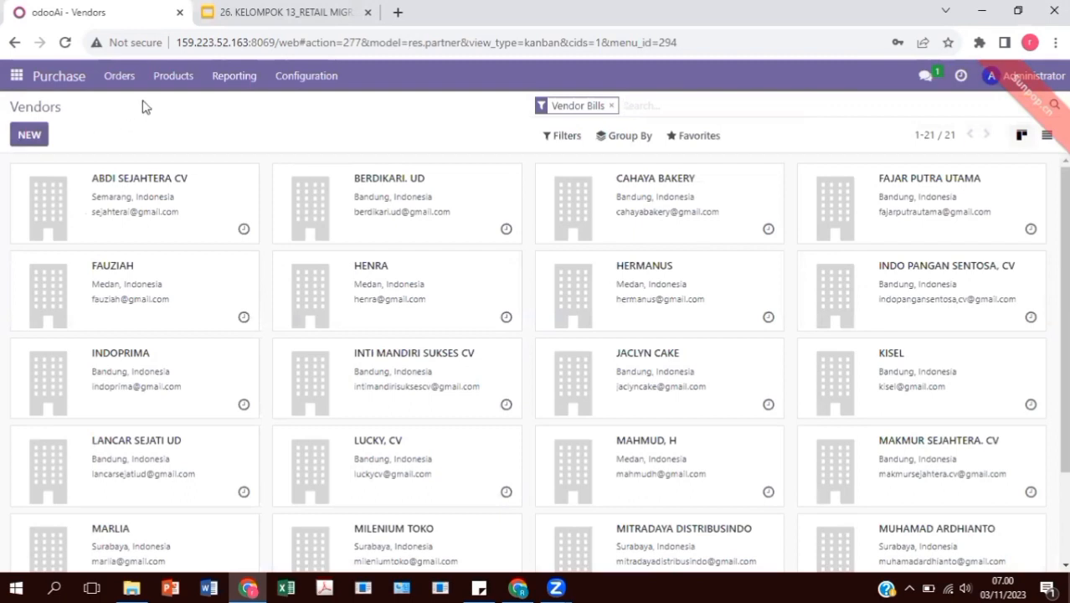
left_click(308, 76)
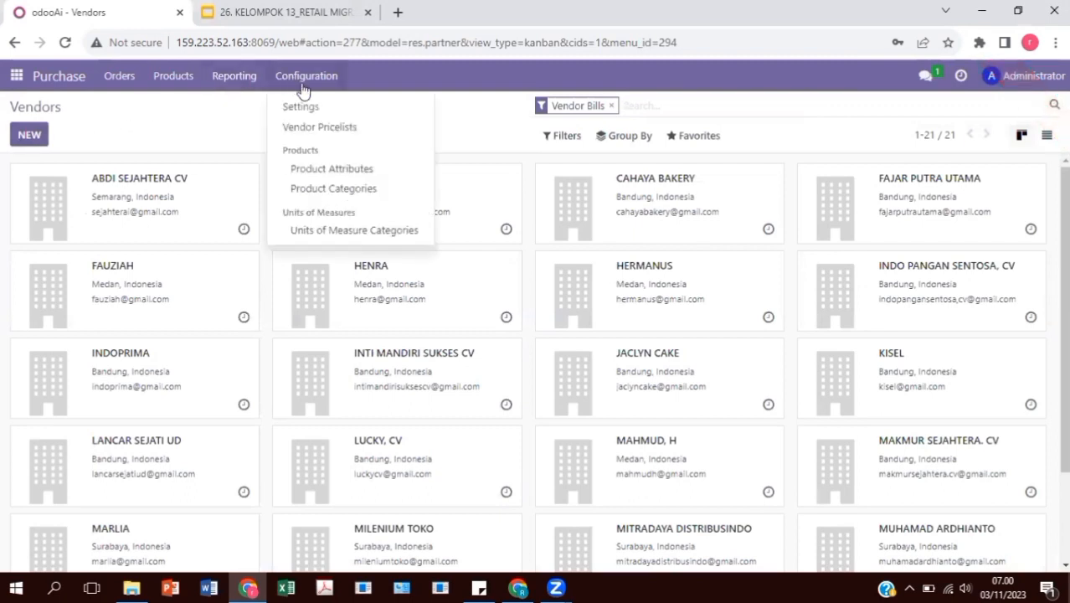
In Vendor Pricelists, upload 2. Pricelist Vendor.xlsx, test it, and import the 195 records
left_click(327, 133)
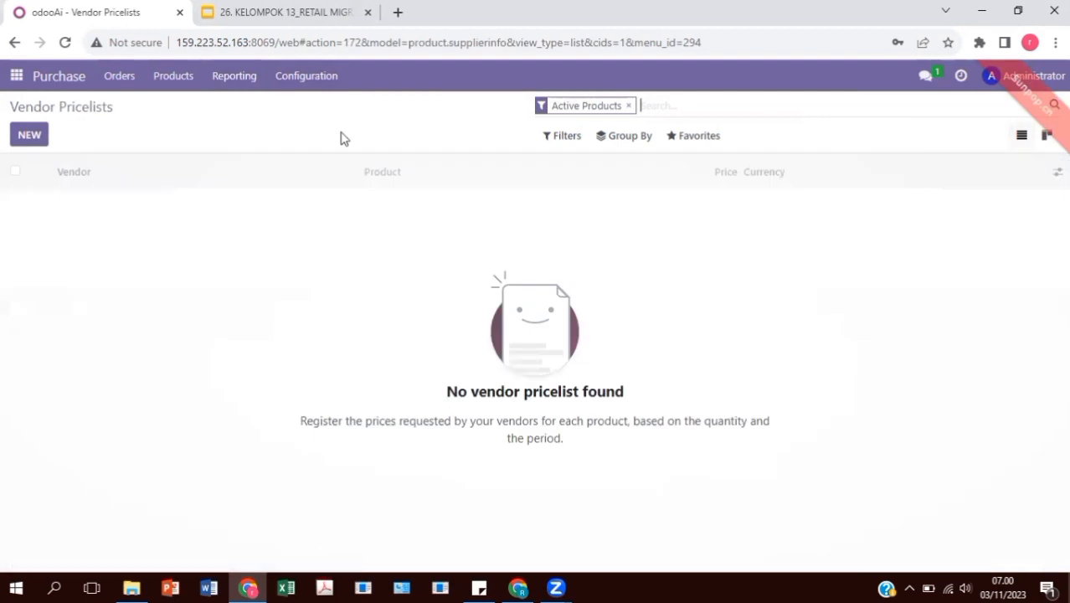
left_click(704, 140)
left_click(705, 209)
left_click(48, 134)
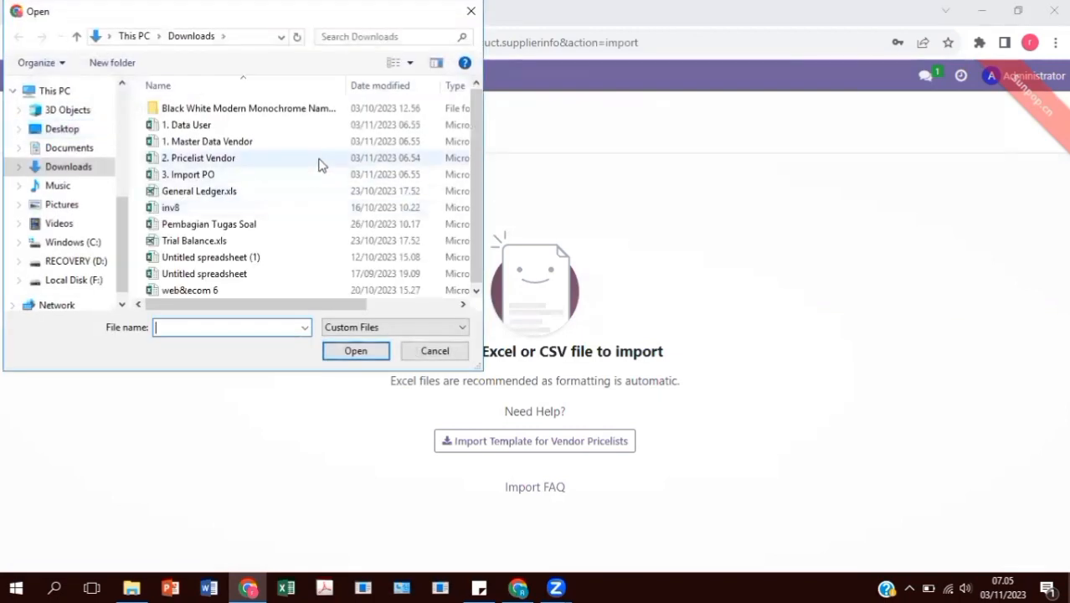
left_click(319, 161)
left_click(368, 350)
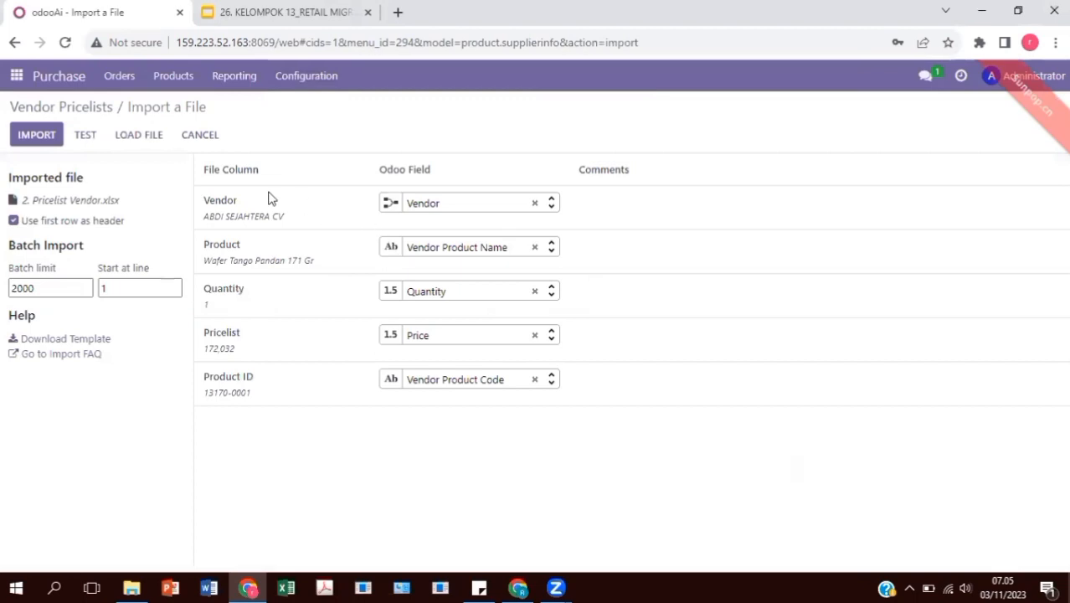
left_click(86, 135)
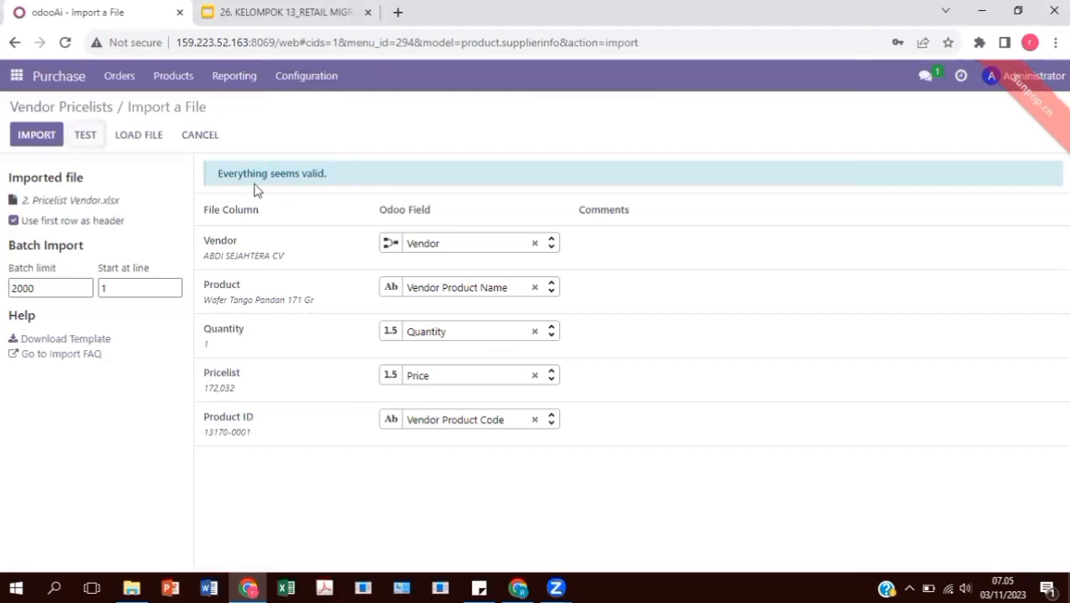
left_click(34, 136)
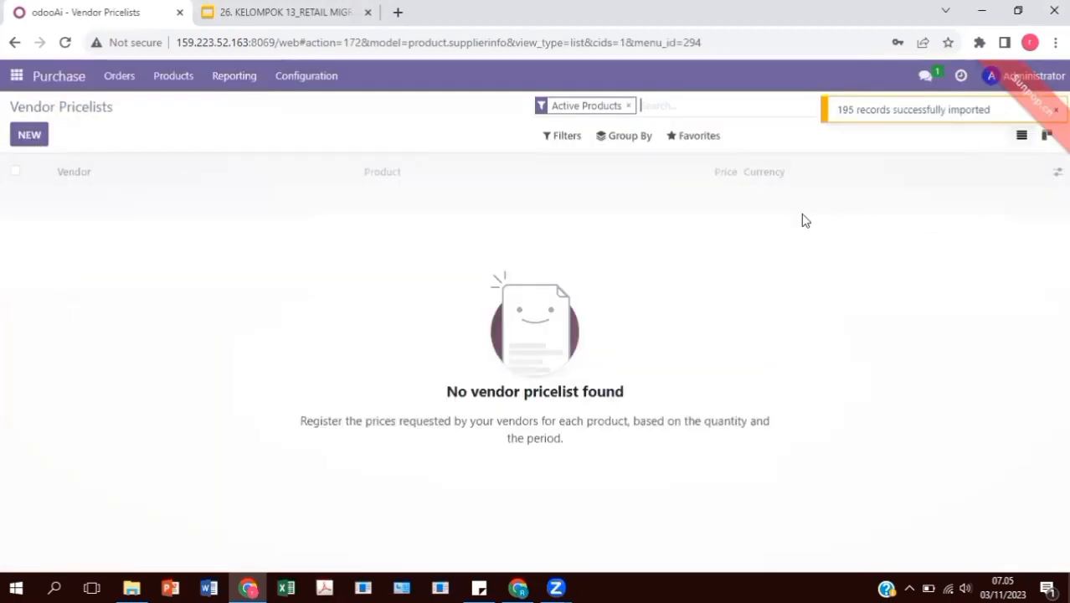
Remove the Active Products filter and scroll through all 195 vendor pricelist entries
left_click(628, 105)
scroll(503, 359, "down", 5)
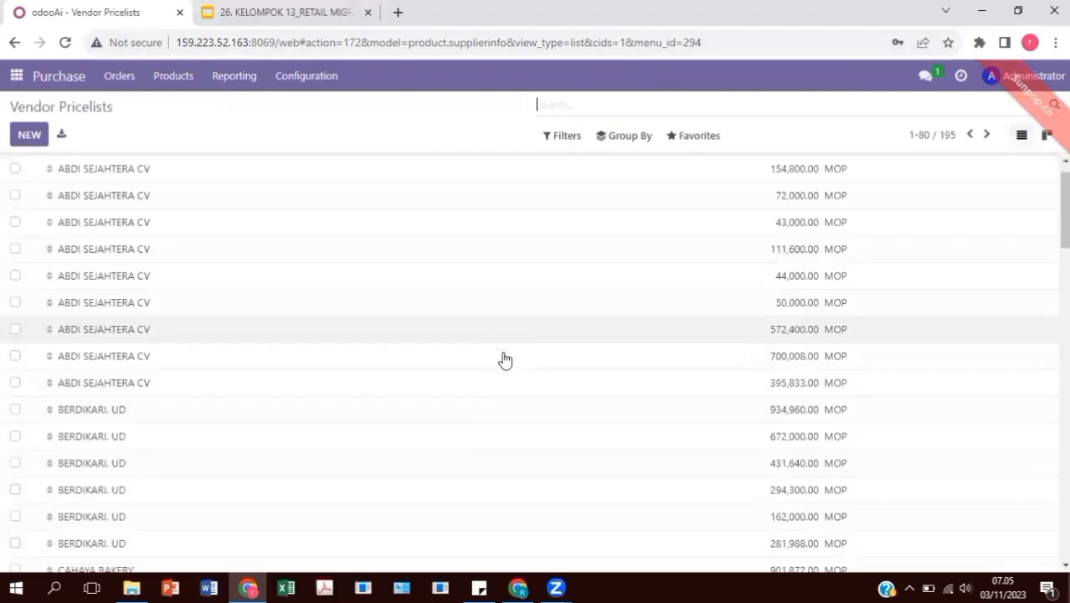
scroll(505, 360, "down", 15)
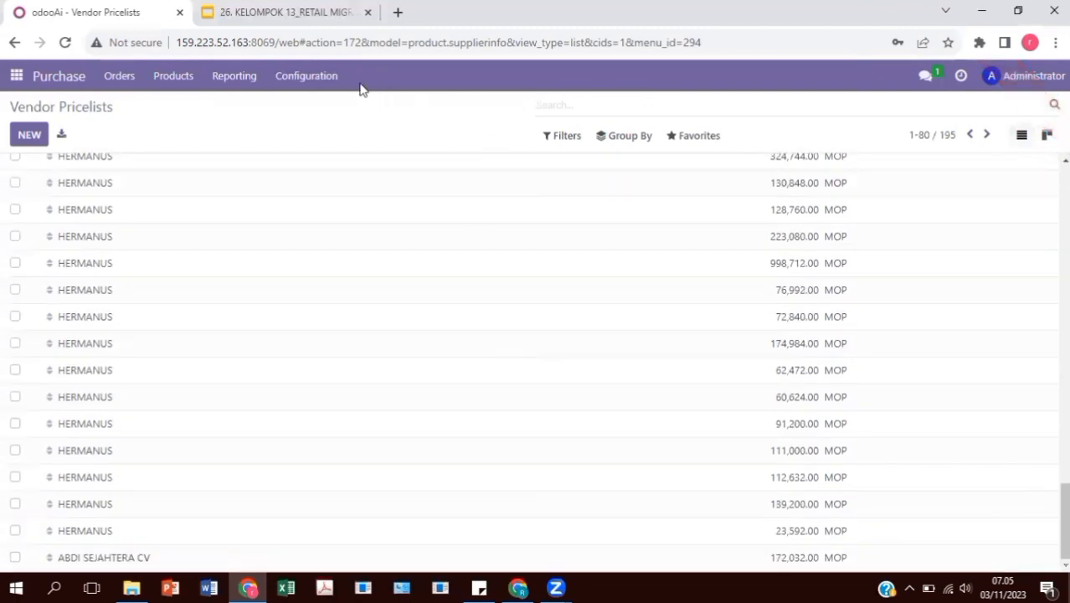
Go to Requests for Quotation and start a record import from Favorites
left_click(120, 80)
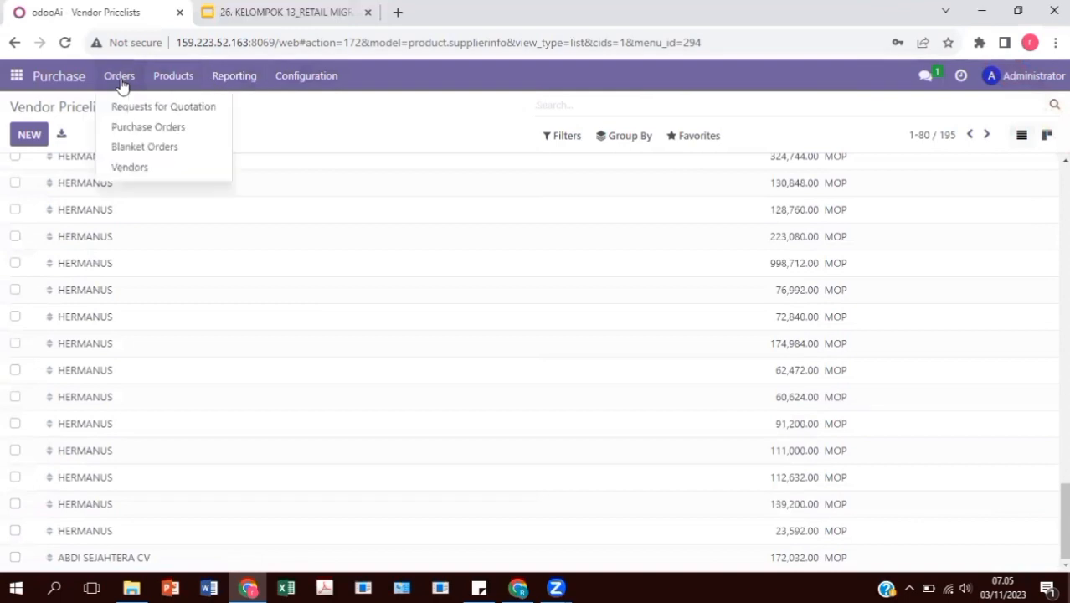
left_click(156, 106)
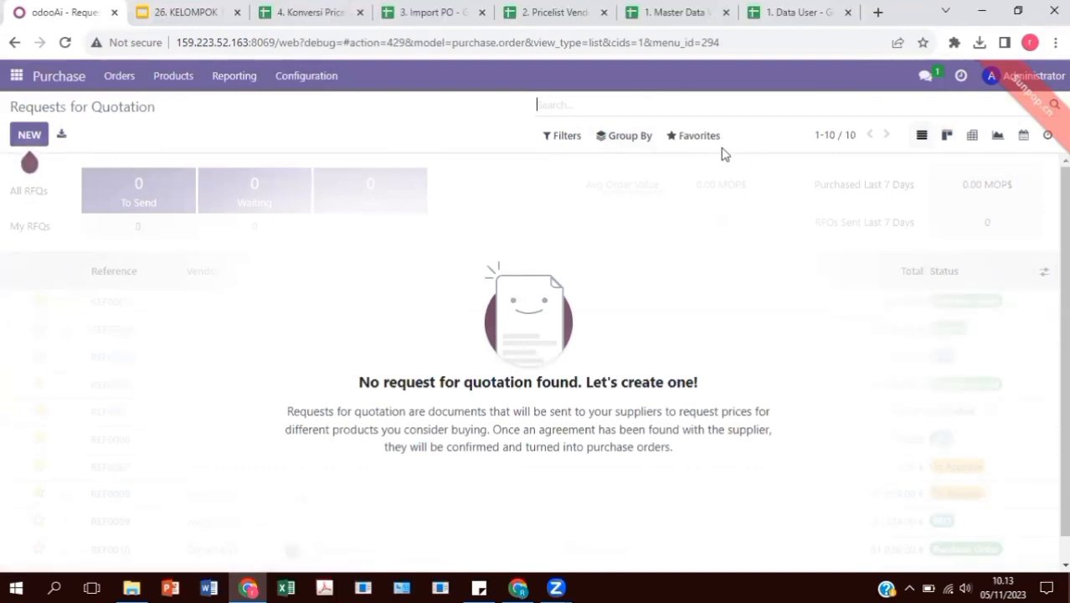
left_click(711, 141)
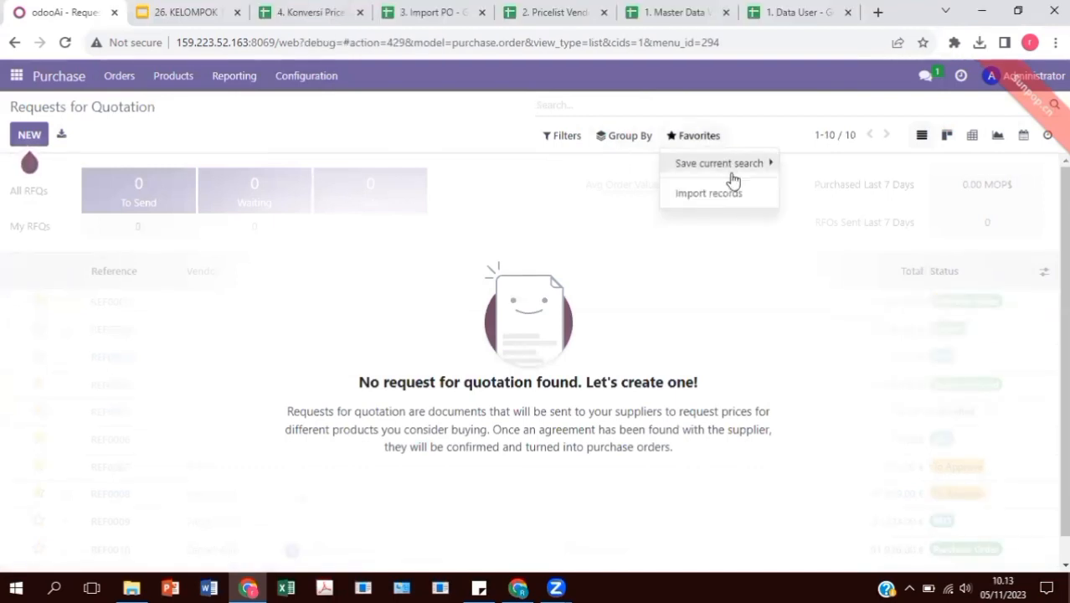
left_click(743, 199)
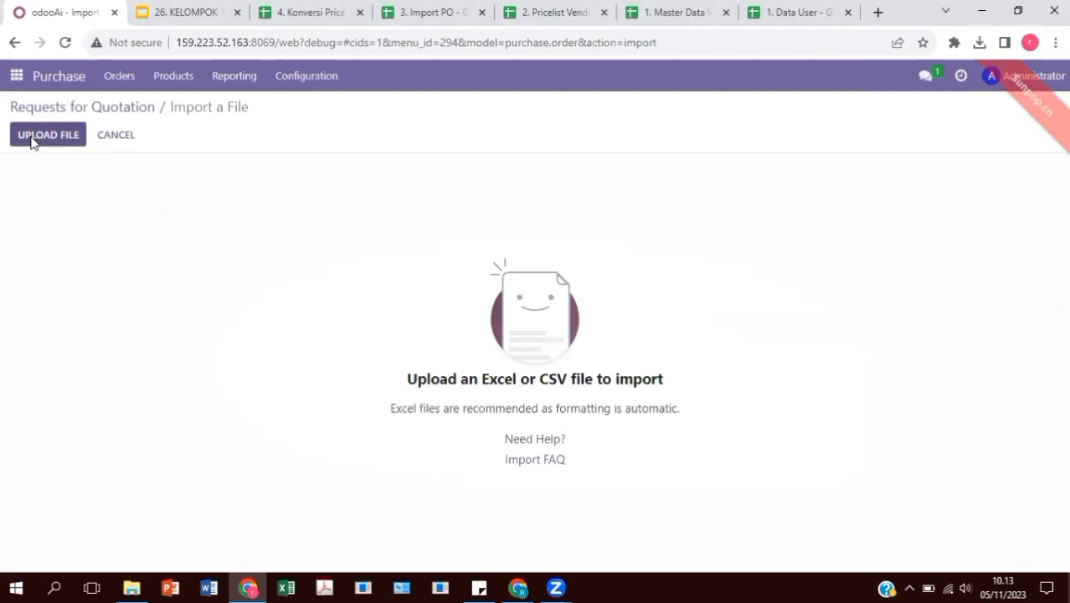
Upload the file 3. Import PO.xlsx into the RFQ import
left_click(31, 143)
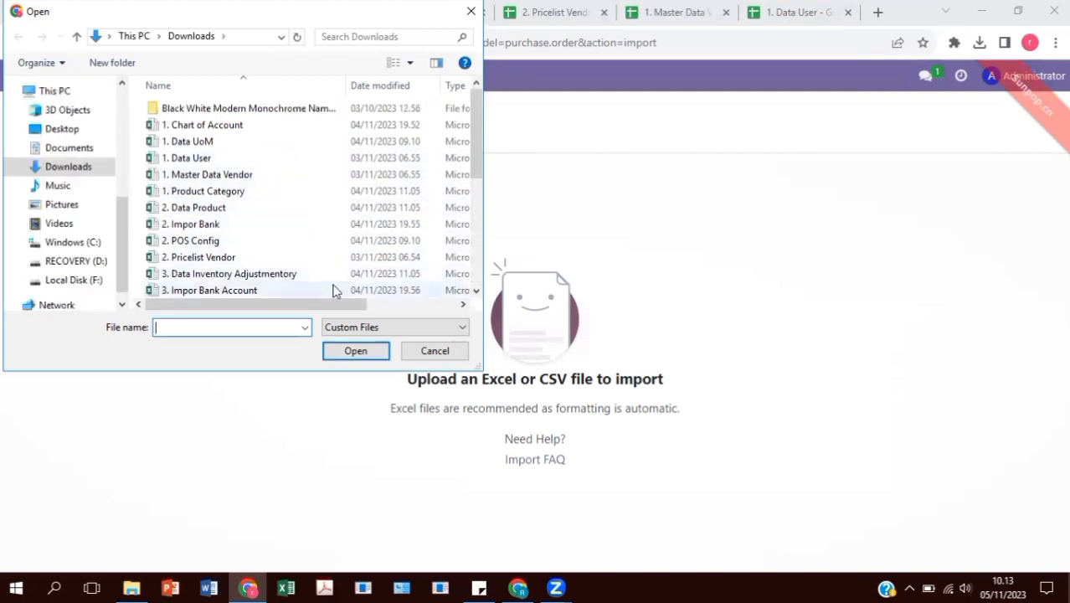
scroll(332, 290, "down", 1)
left_click(329, 289)
left_click(356, 351)
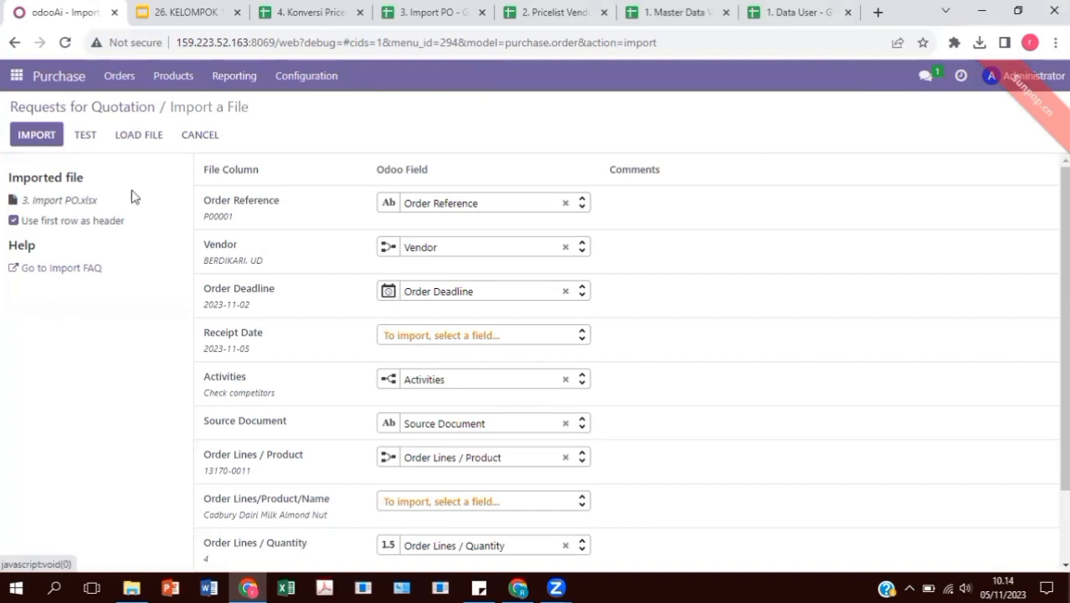
Test the import, unmap the Activities column, retest, and import the five RFQs P00001–P00005
left_click(85, 135)
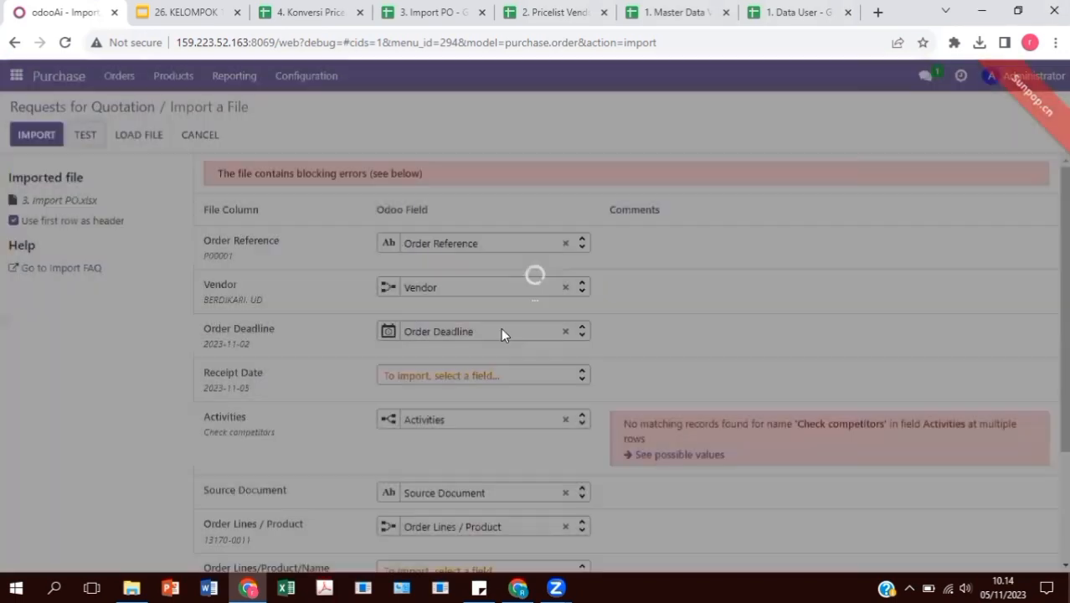
left_click(563, 425)
scroll(526, 406, "down", 2)
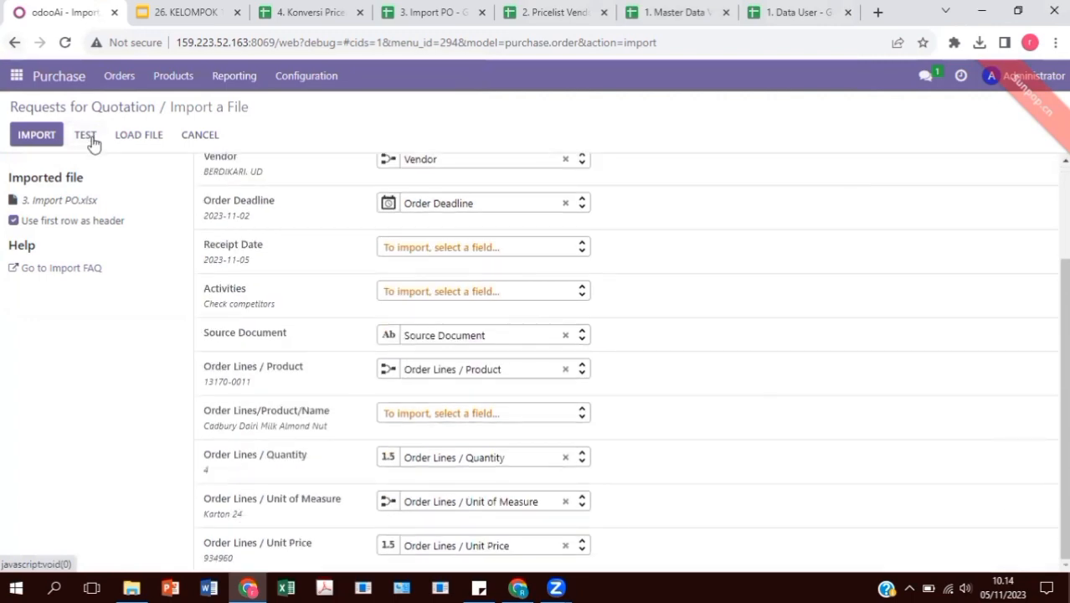
left_click(89, 137)
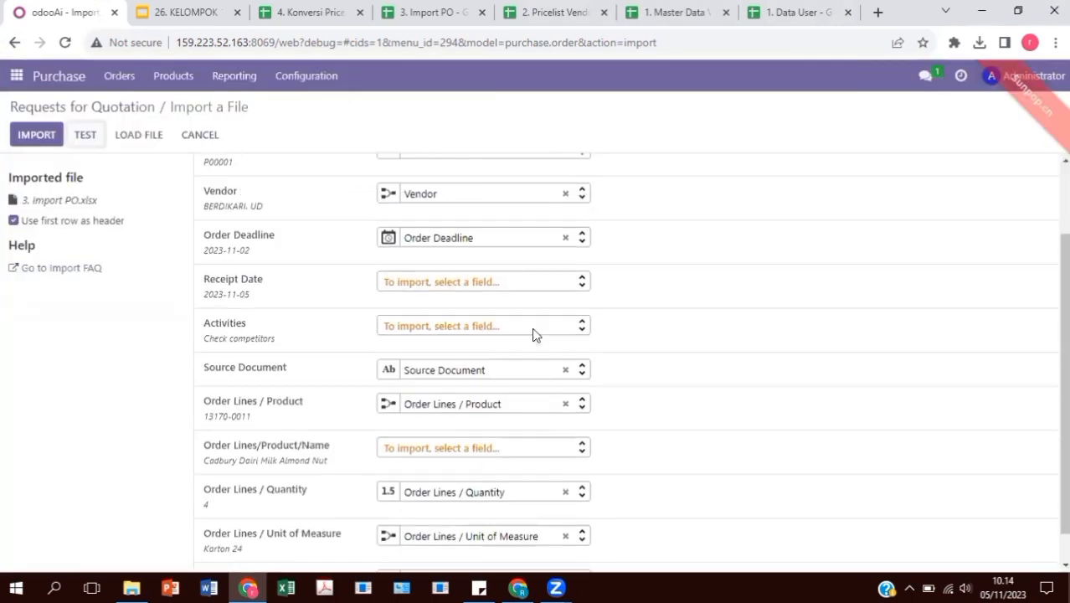
left_click(37, 134)
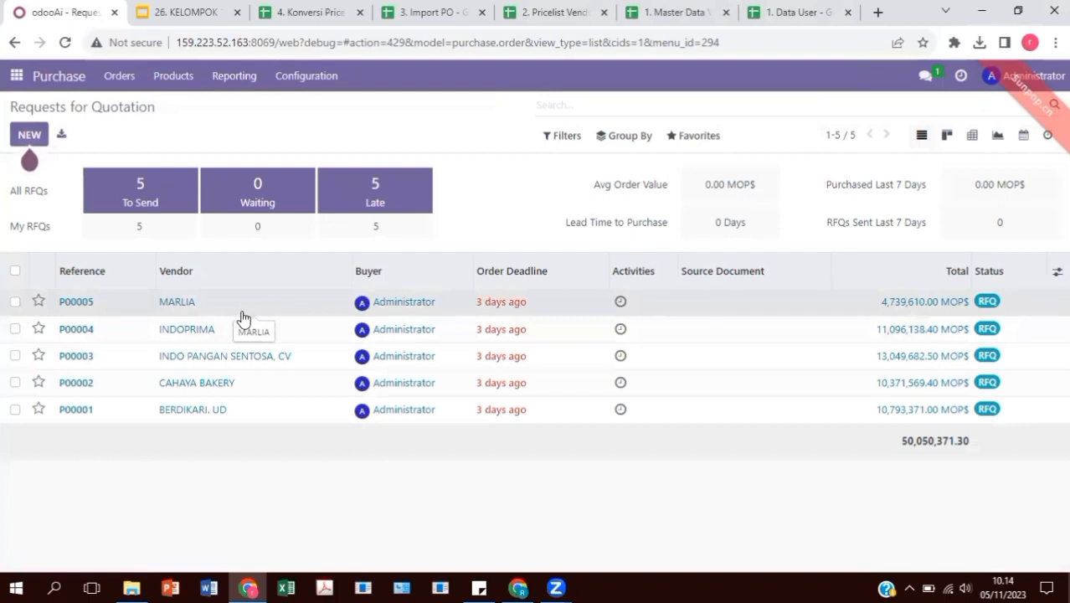
left_click(232, 314)
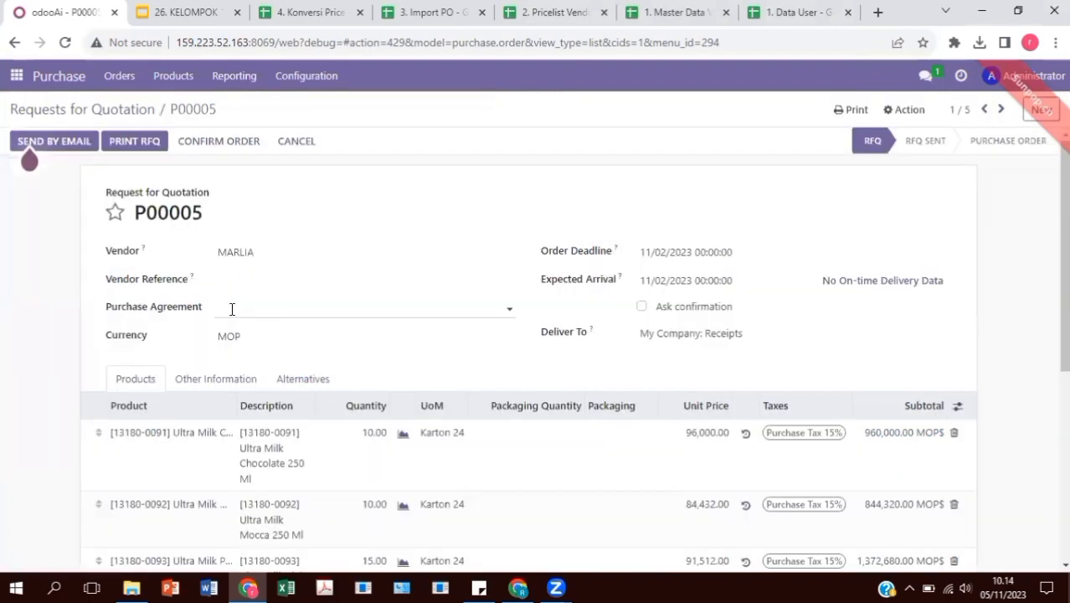
scroll(325, 285, "down", 1)
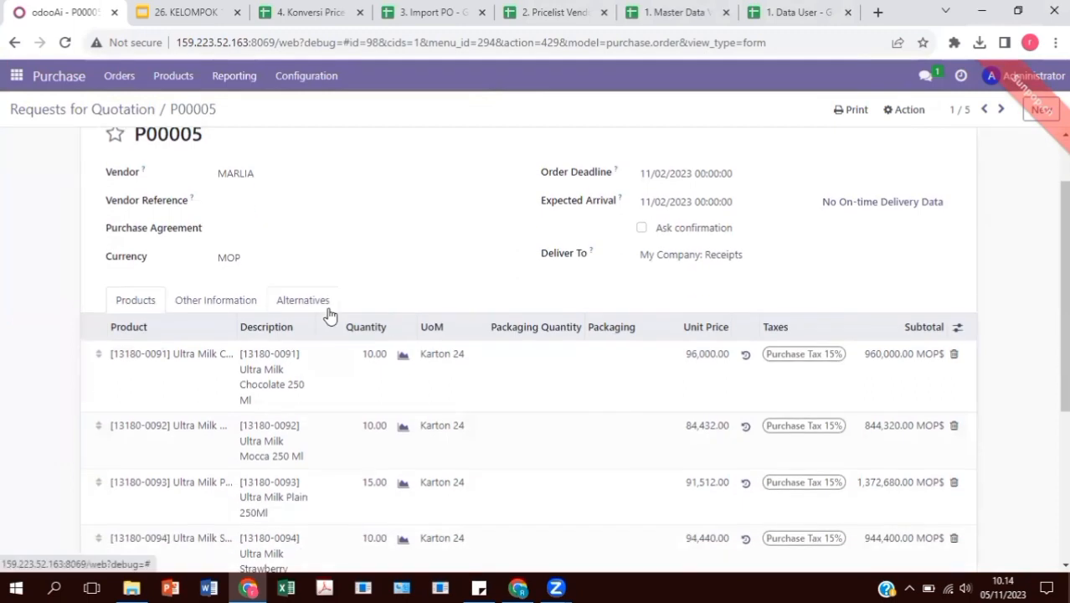
scroll(327, 318, "down", 3)
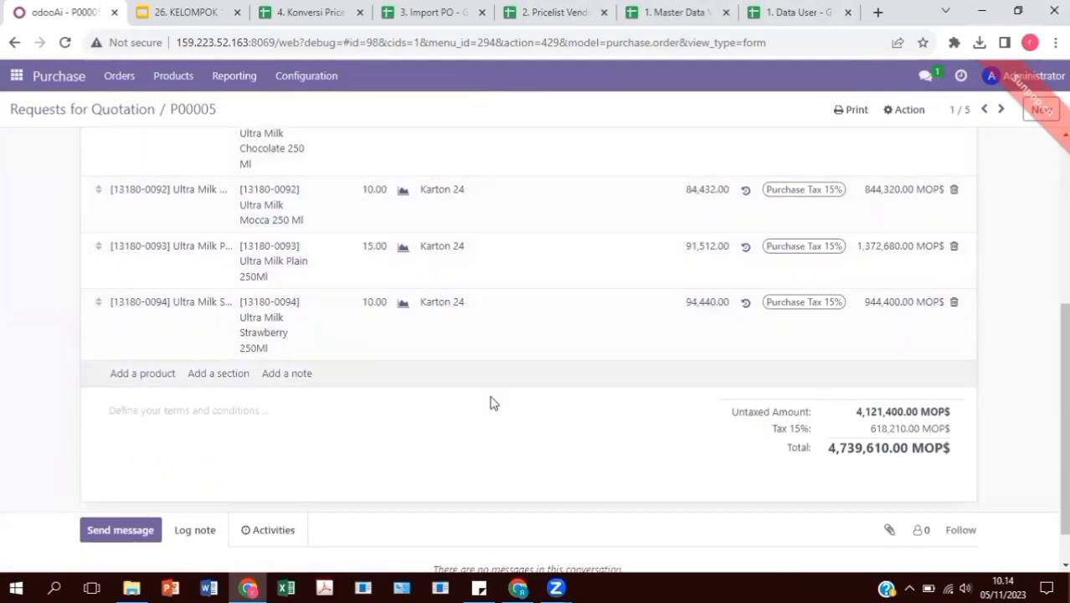
scroll(404, 358, "up", 3)
scroll(578, 435, "down", 3)
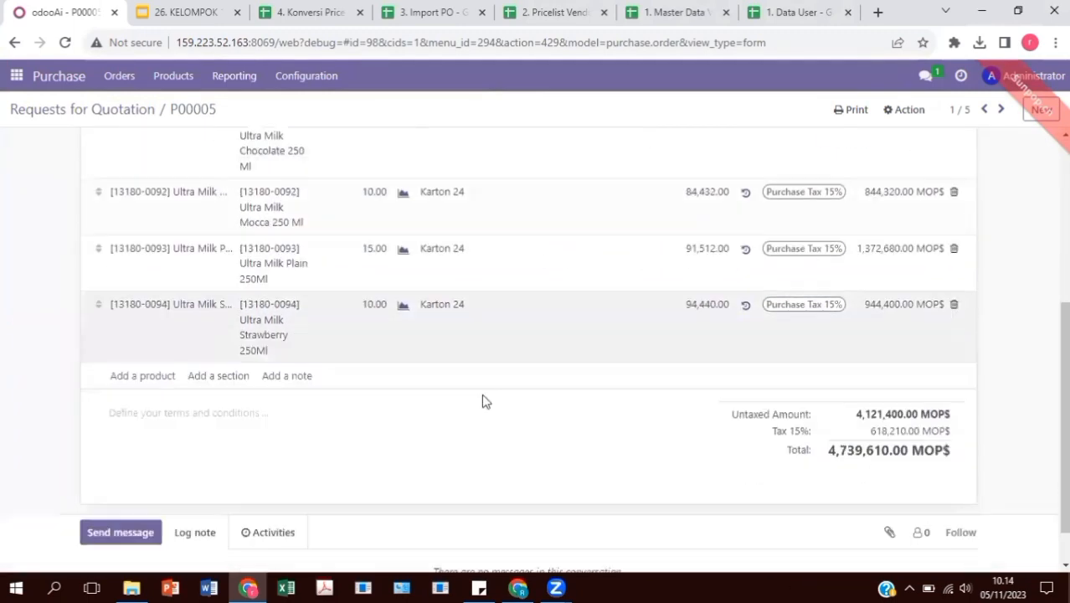
scroll(460, 389, "up", 4)
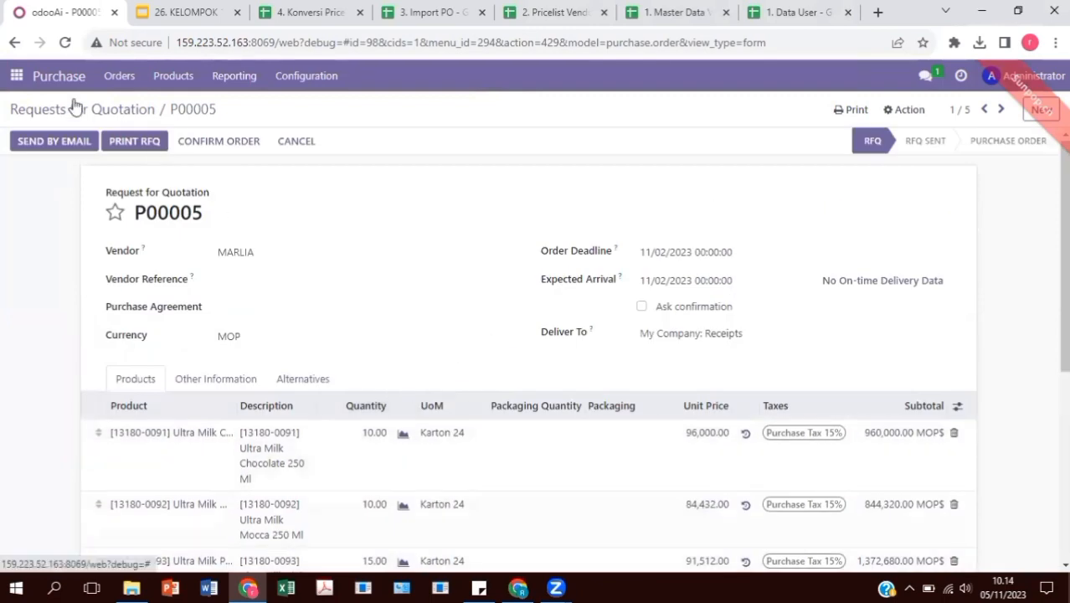
left_click(76, 109)
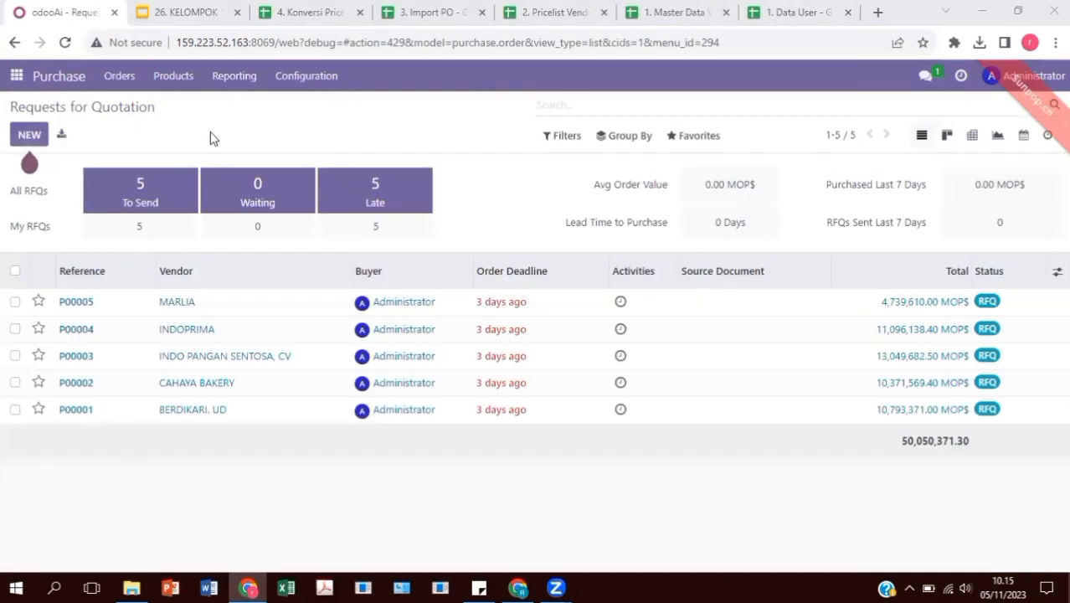
Open Settings > Manage Users and start a record import
left_click(16, 76)
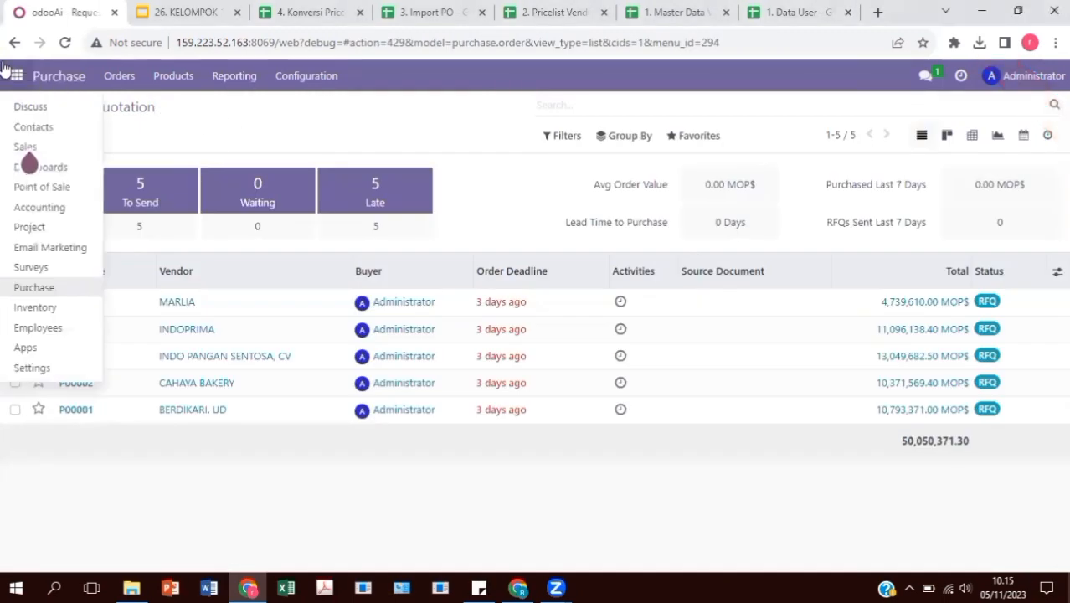
left_click(50, 367)
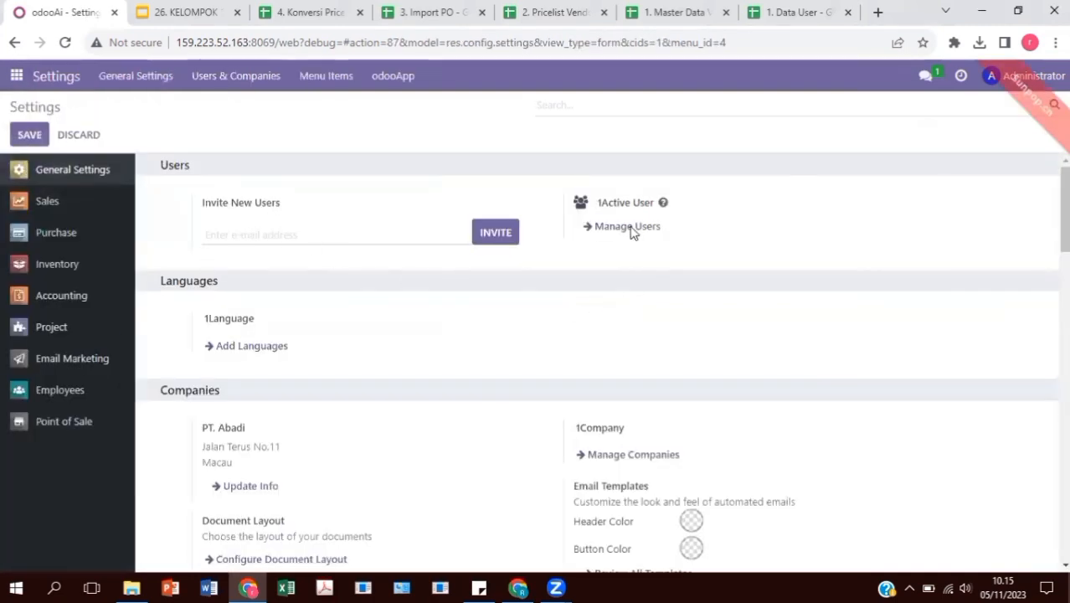
left_click(631, 234)
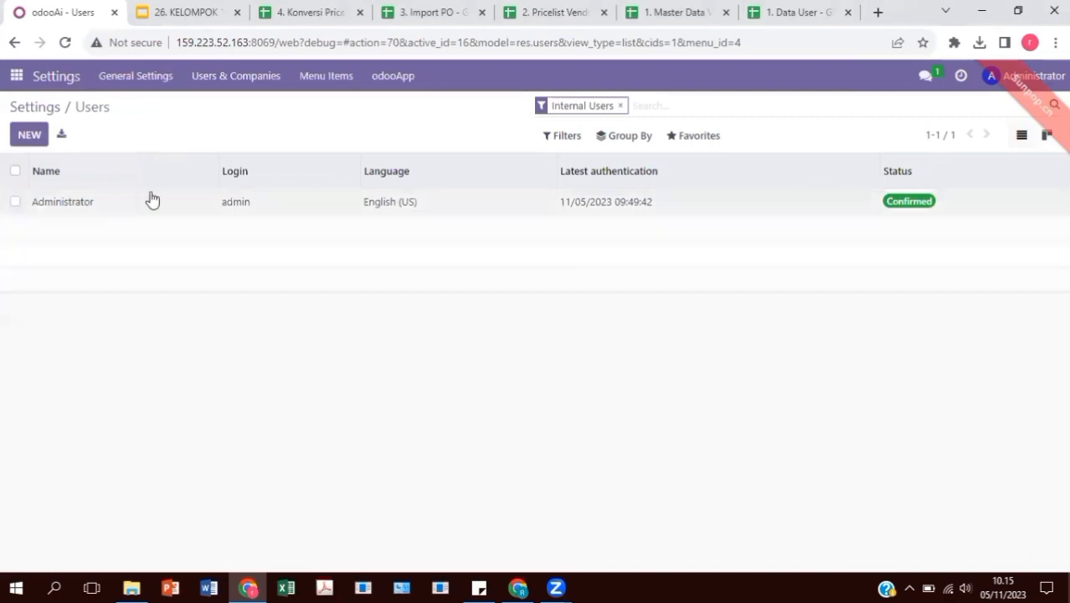
left_click(703, 136)
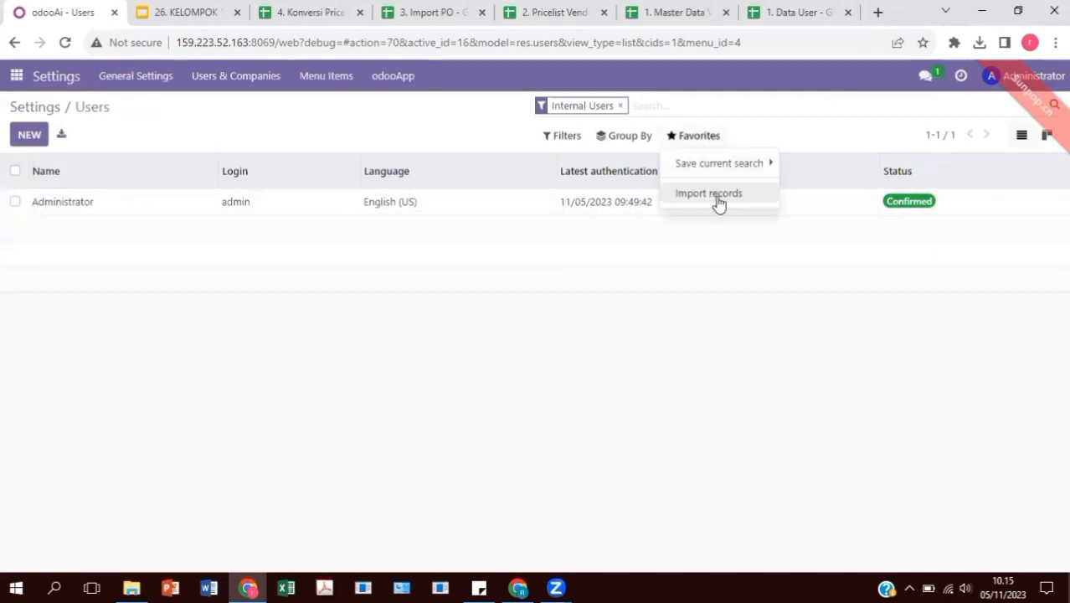
left_click(712, 194)
Upload 1. Data User.xlsx, test it, and import the five users
left_click(24, 139)
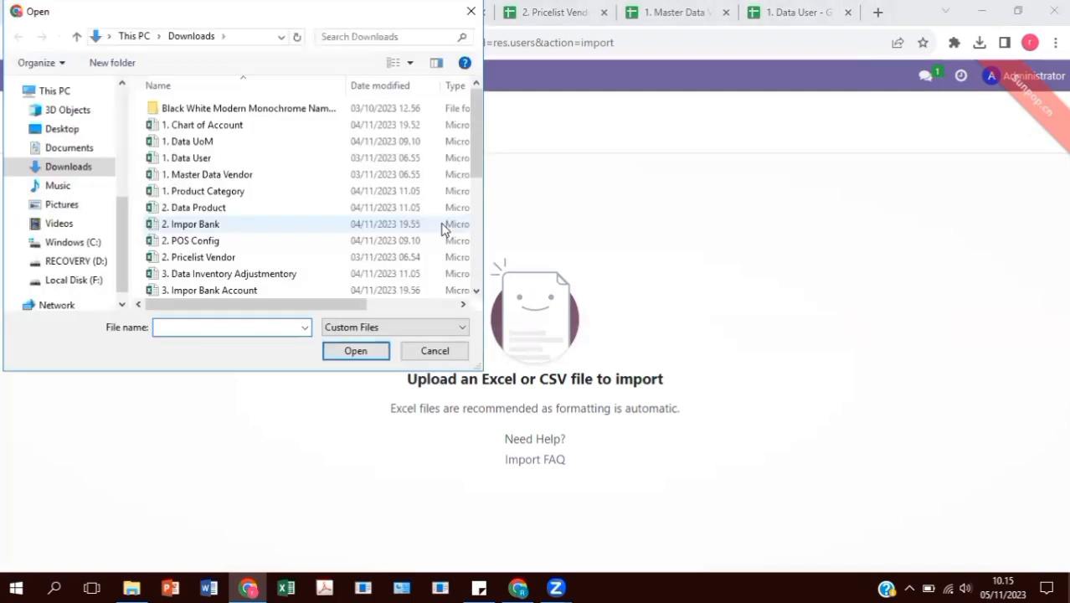
left_click(316, 159)
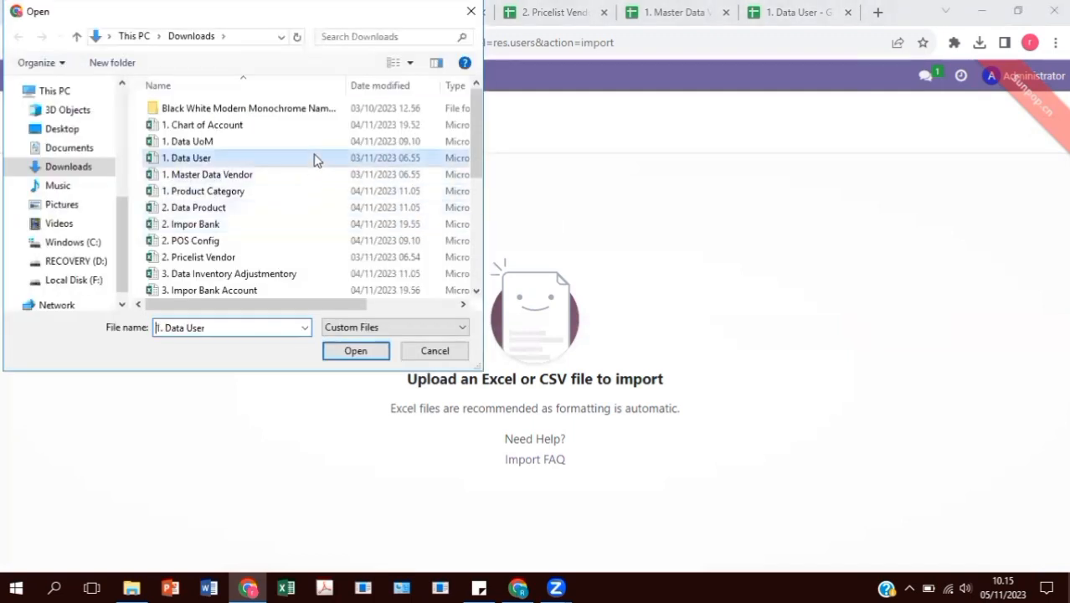
left_click(382, 352)
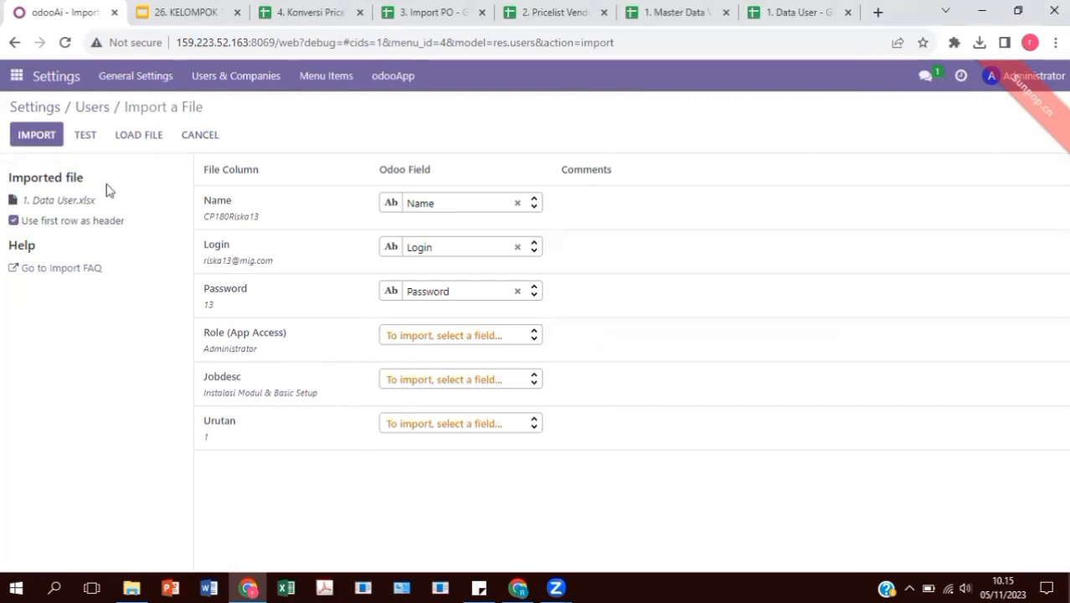
left_click(77, 135)
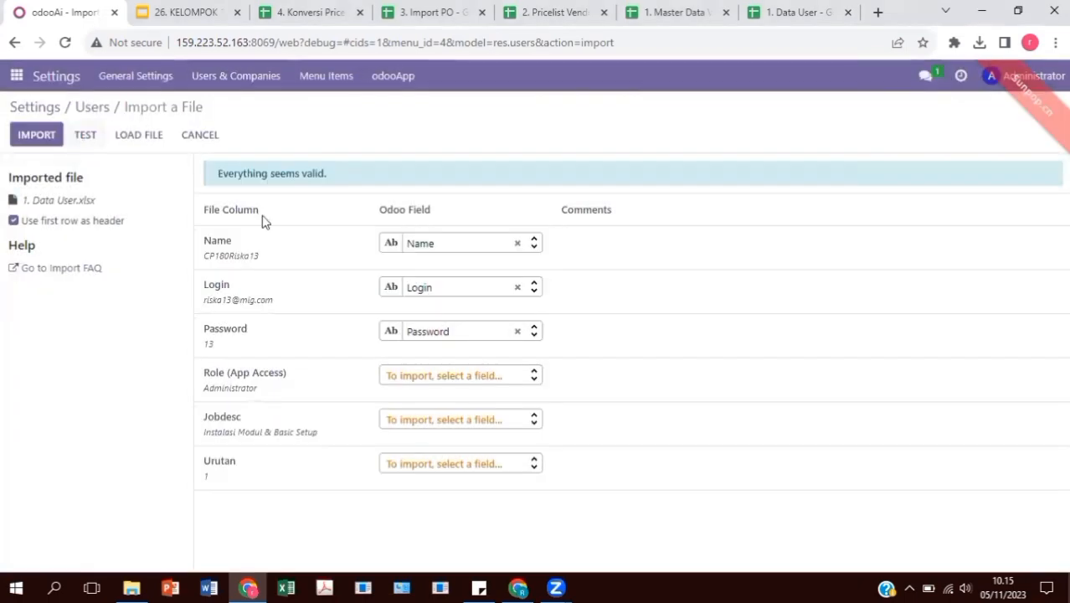
left_click(26, 139)
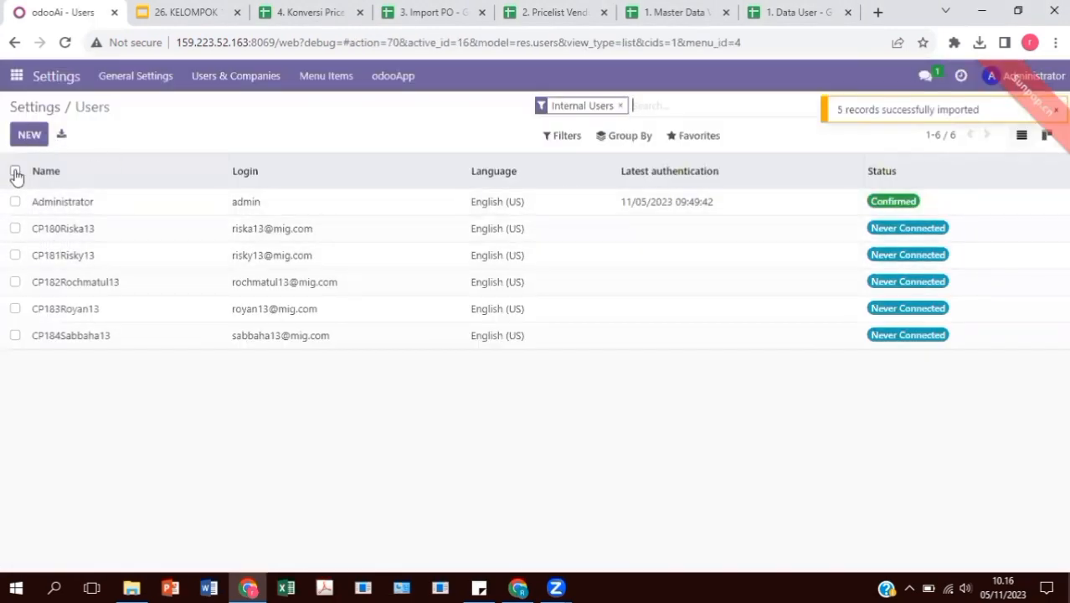
Select the five imported users, excluding Administrator, and choose Change Password
left_click(15, 171)
left_click(15, 201)
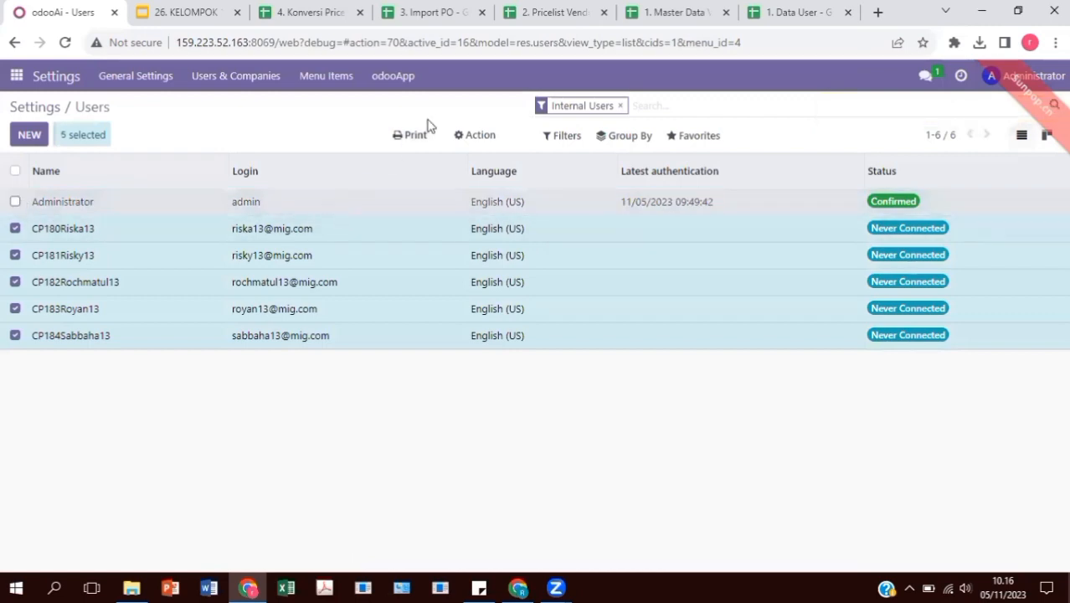
left_click(467, 139)
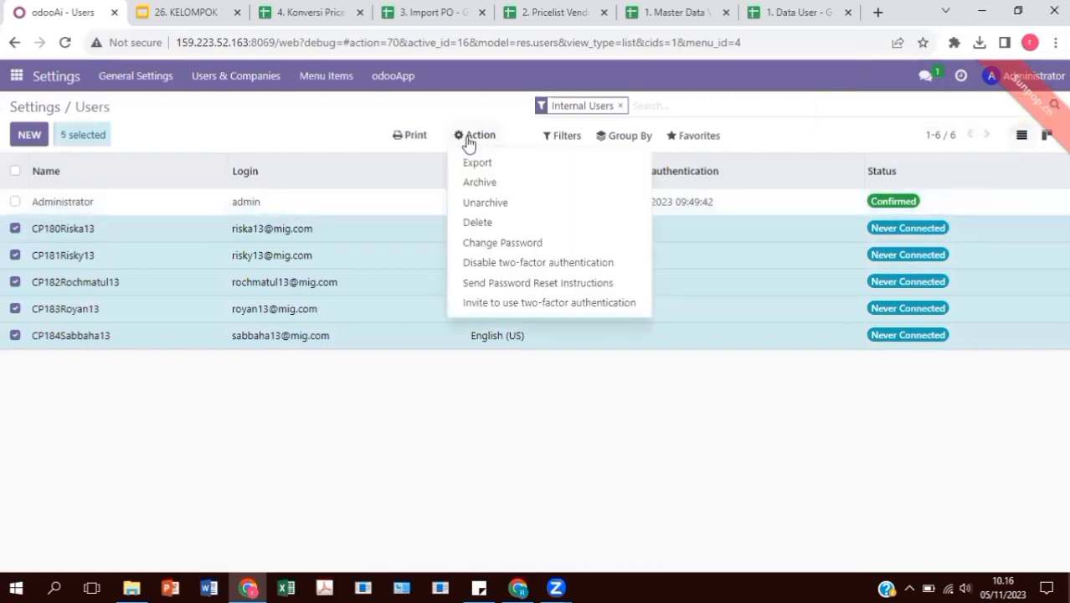
left_click(525, 245)
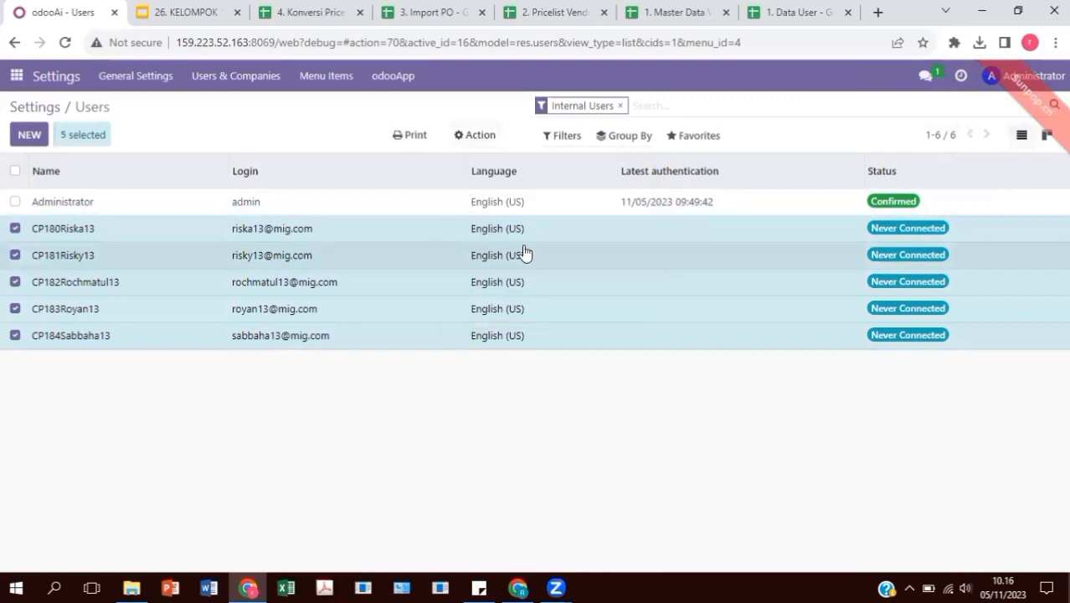
Enter a new password for each of the five users and apply it
left_click(603, 185)
type("12")
left_click(620, 203)
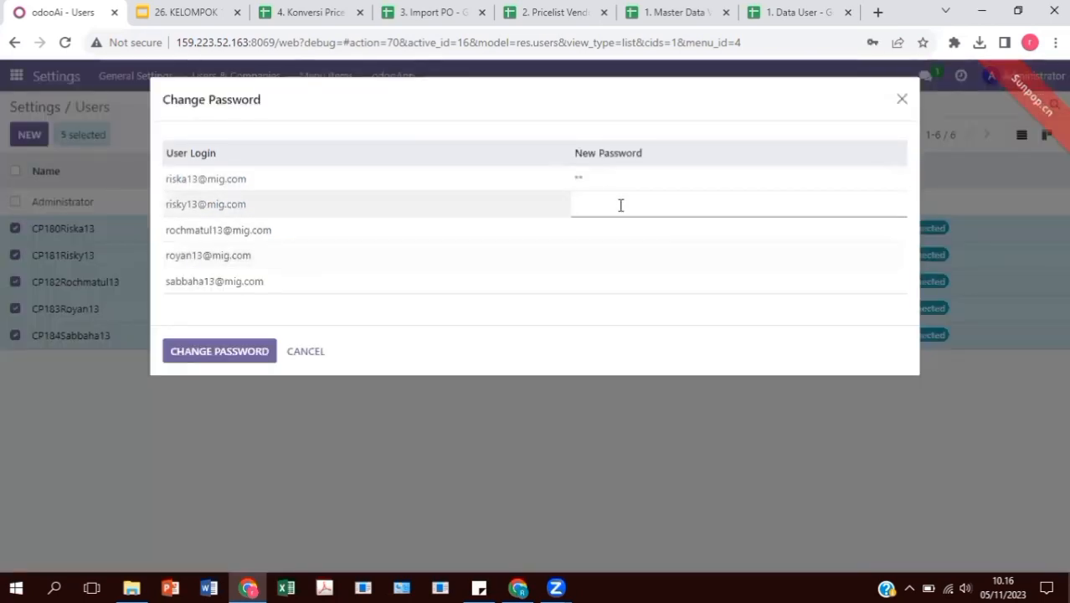
left_click(617, 233)
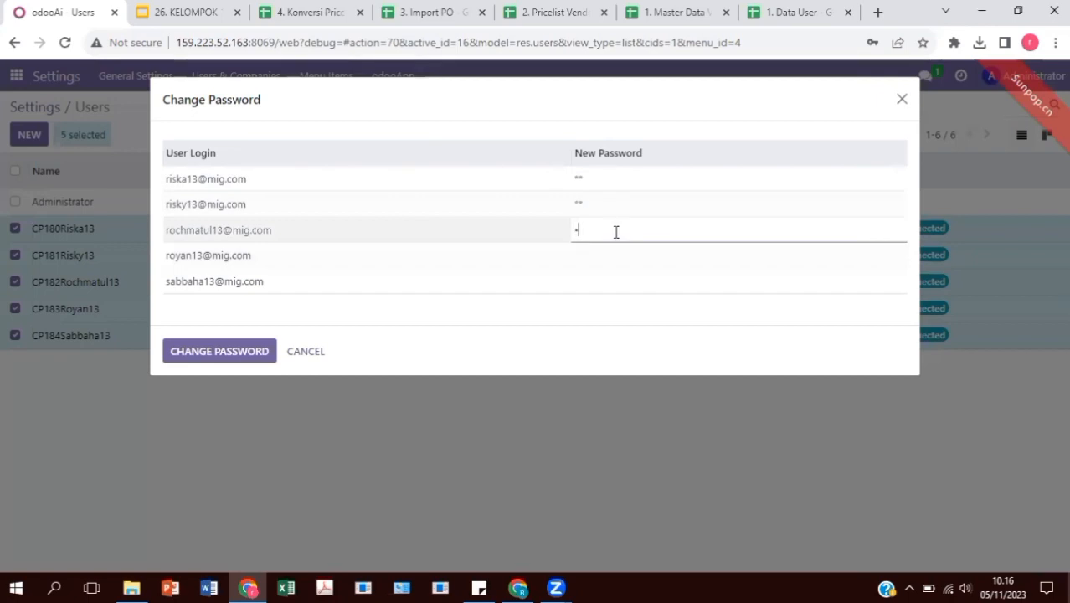
left_click(618, 256)
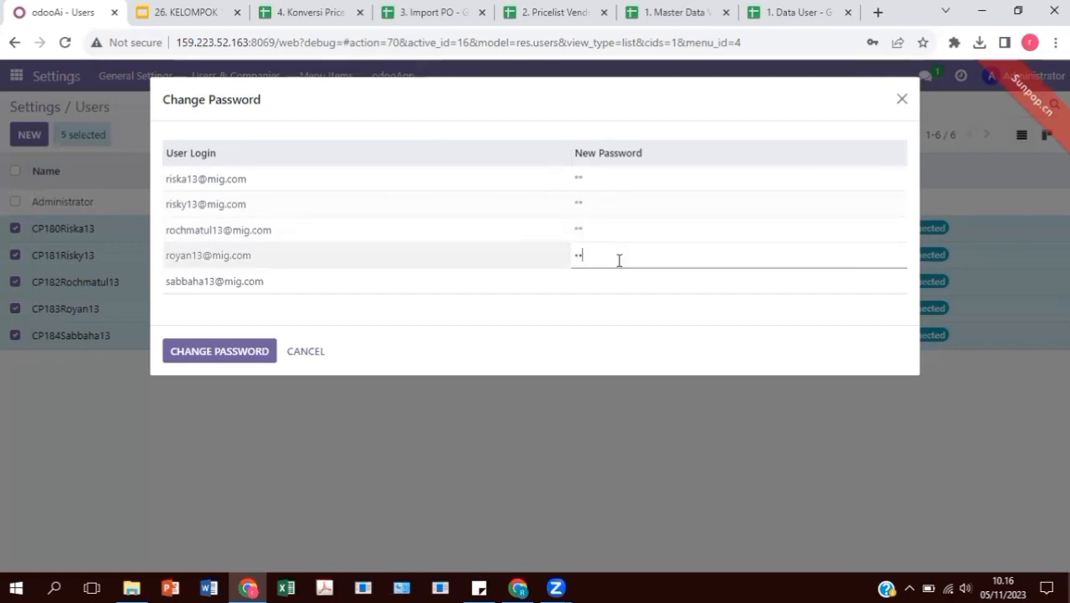
type("12")
left_click(619, 280)
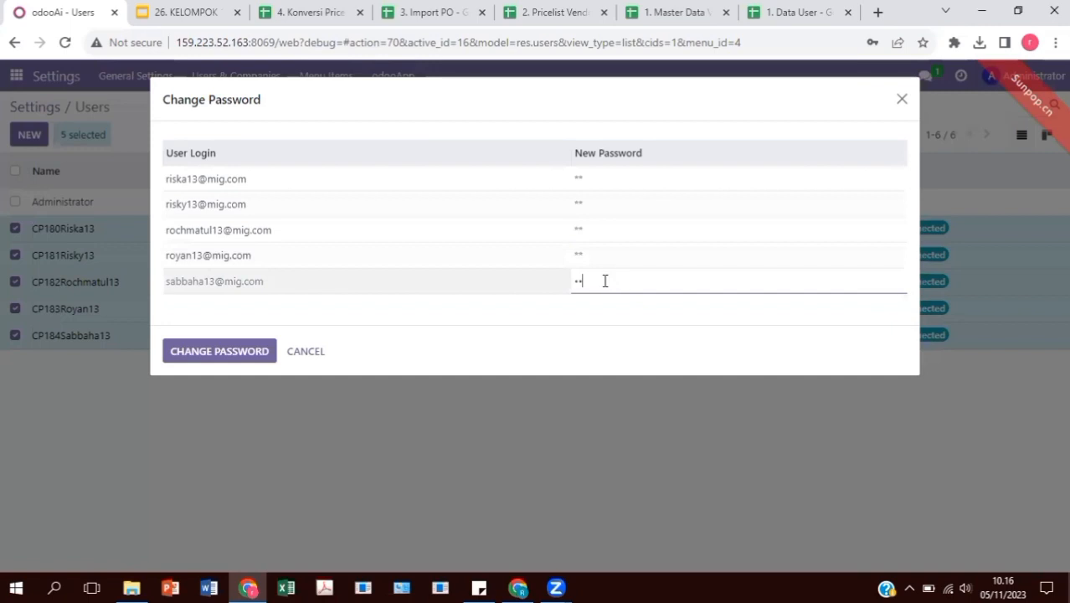
left_click(228, 351)
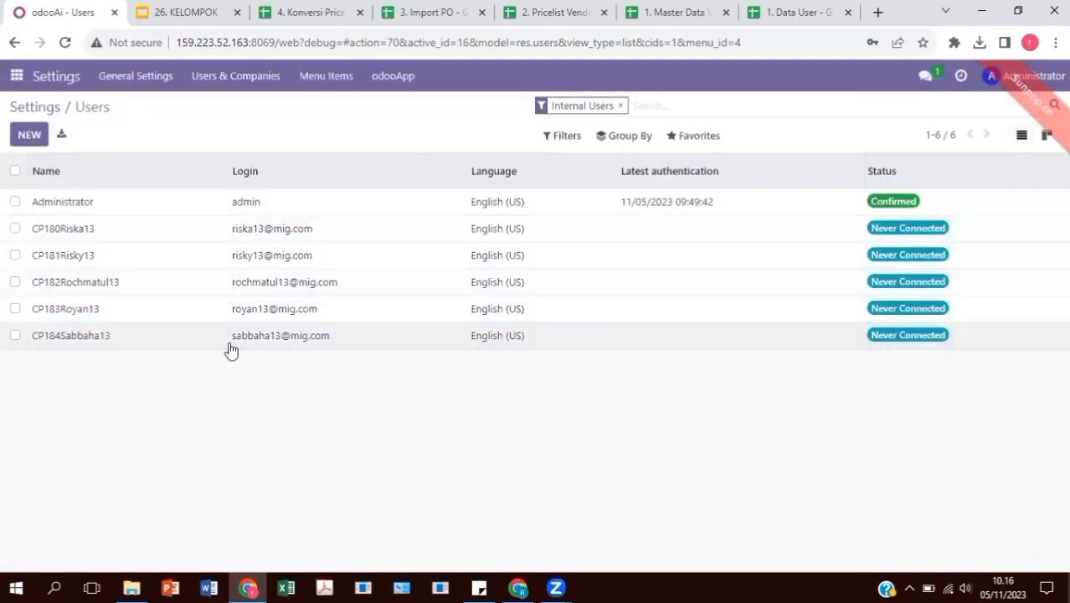
Activate developer mode from the general Settings page
left_click(16, 75)
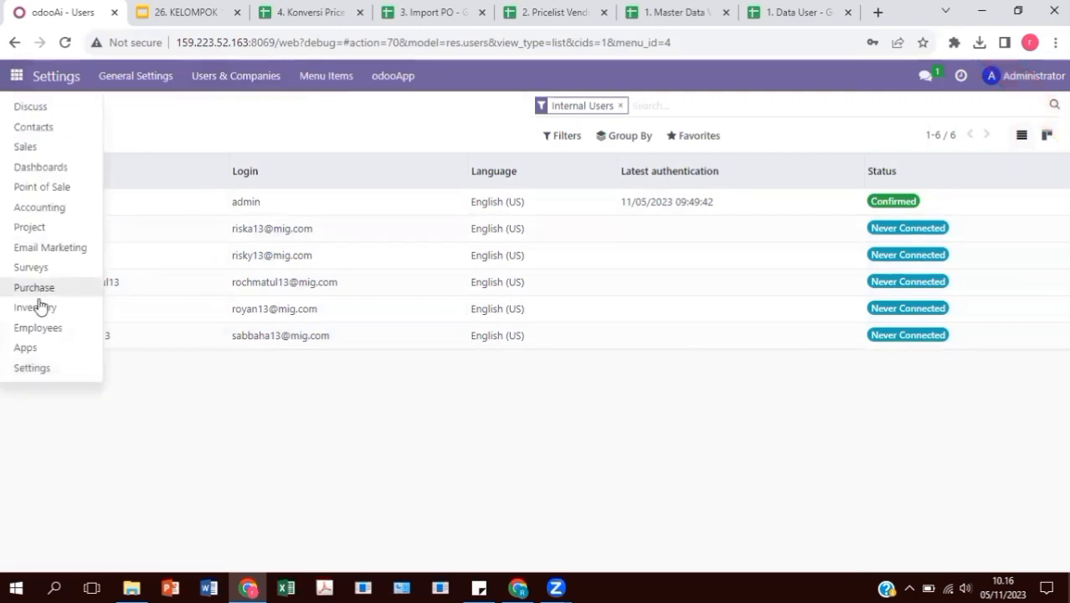
left_click(46, 369)
scroll(309, 401, "down", 10)
scroll(302, 436, "down", 5)
left_click(295, 410)
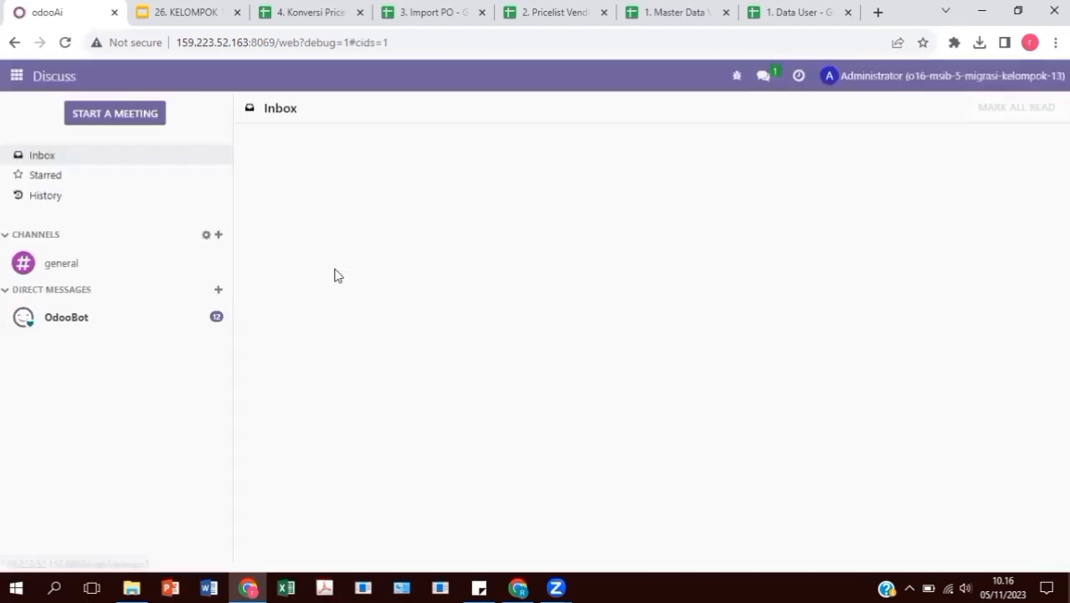
Open Settings > Users & Companies > Groups to list the access groups
left_click(14, 76)
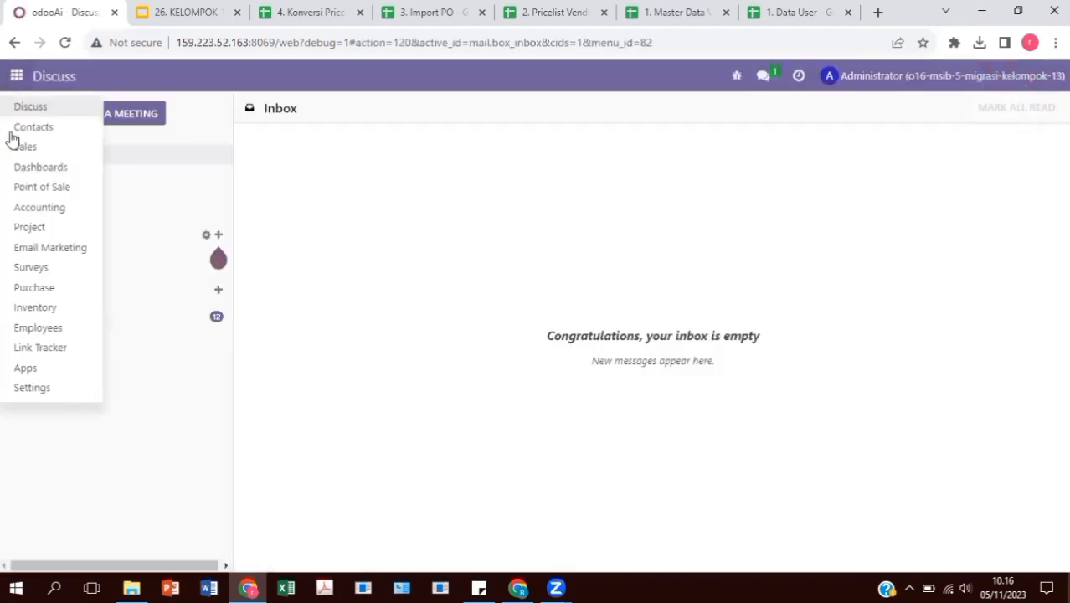
left_click(64, 389)
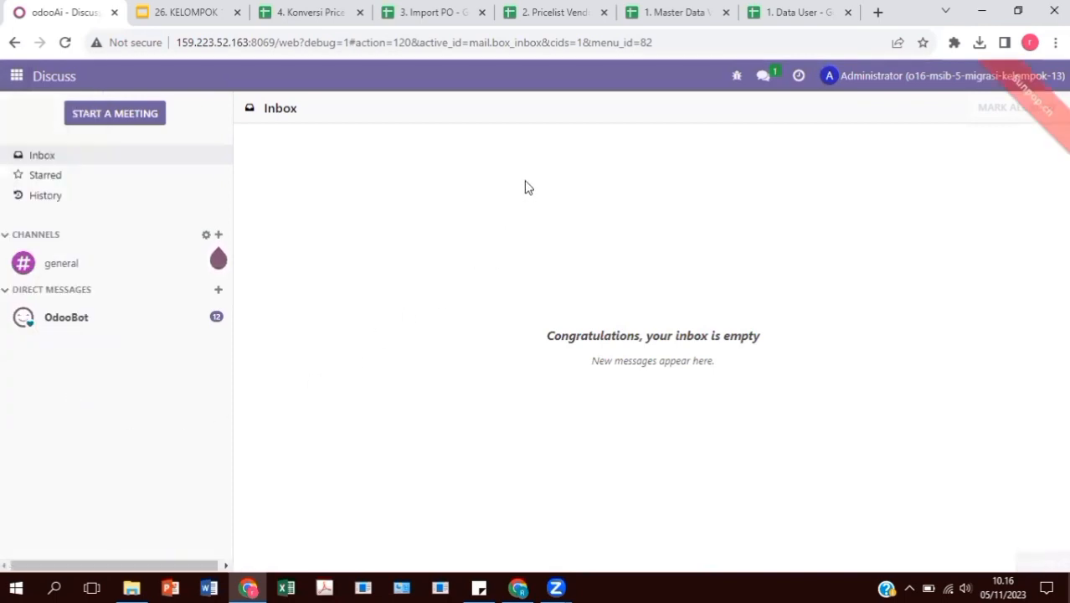
left_click(279, 84)
left_click(251, 126)
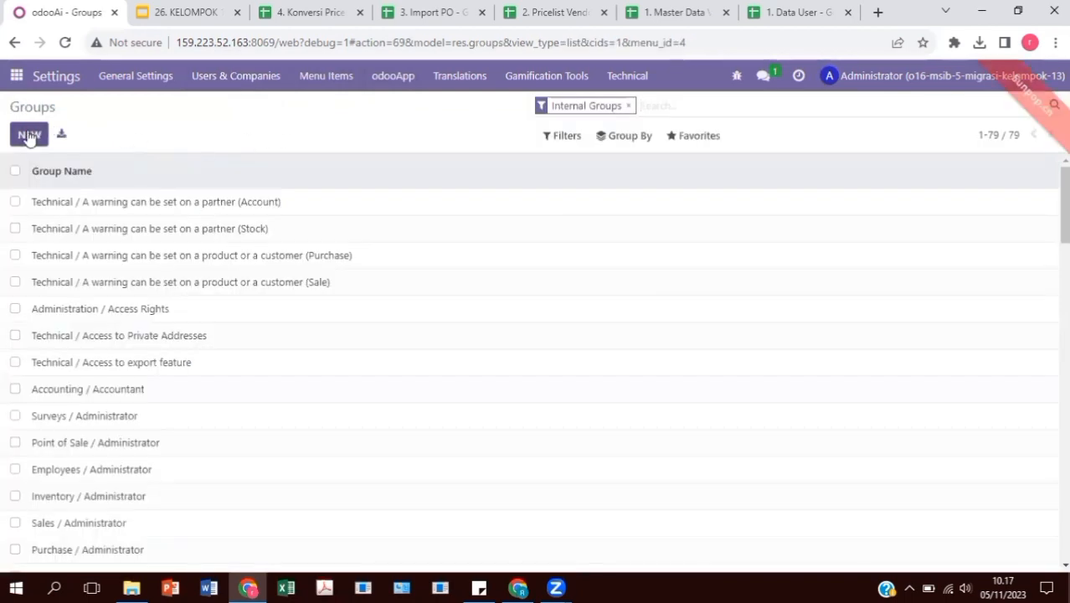
Create a new access group under the Purchase application named Purchase Kelompok 13
left_click(29, 135)
left_click(283, 169)
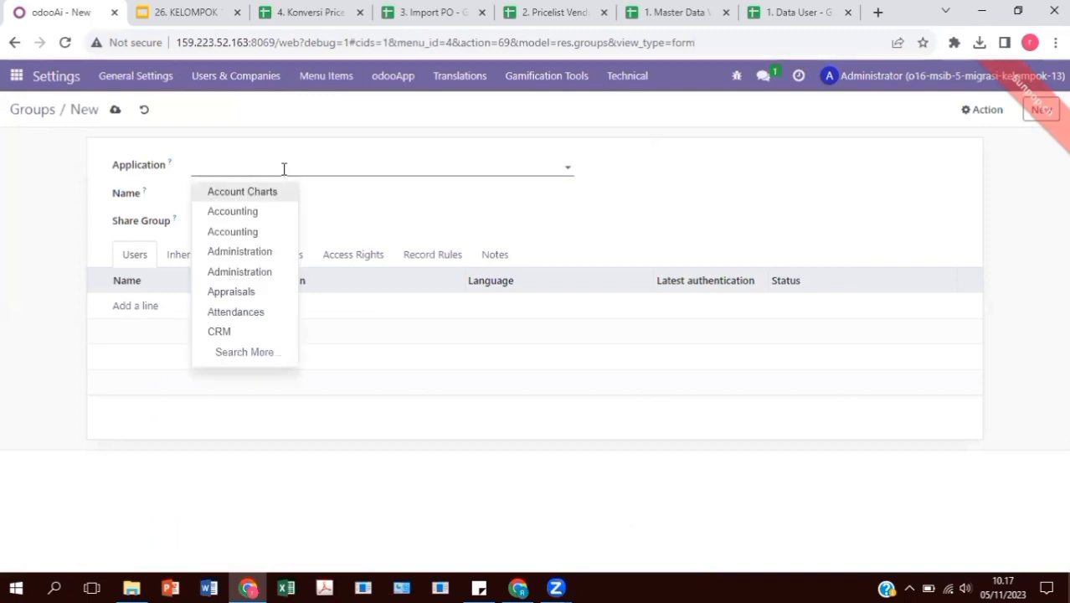
type("Pur")
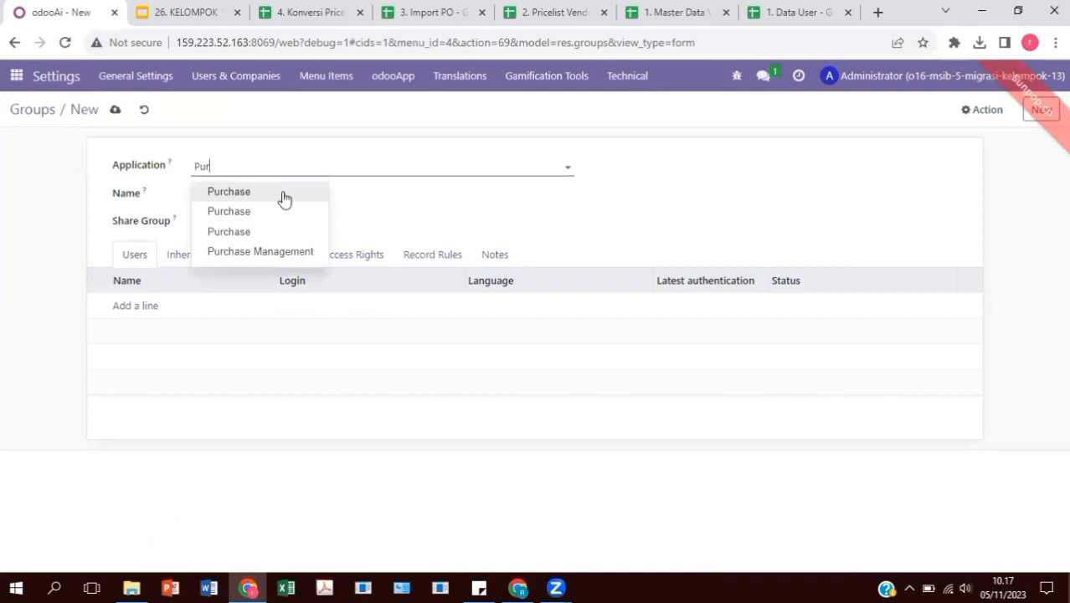
left_click(284, 196)
left_click(288, 197)
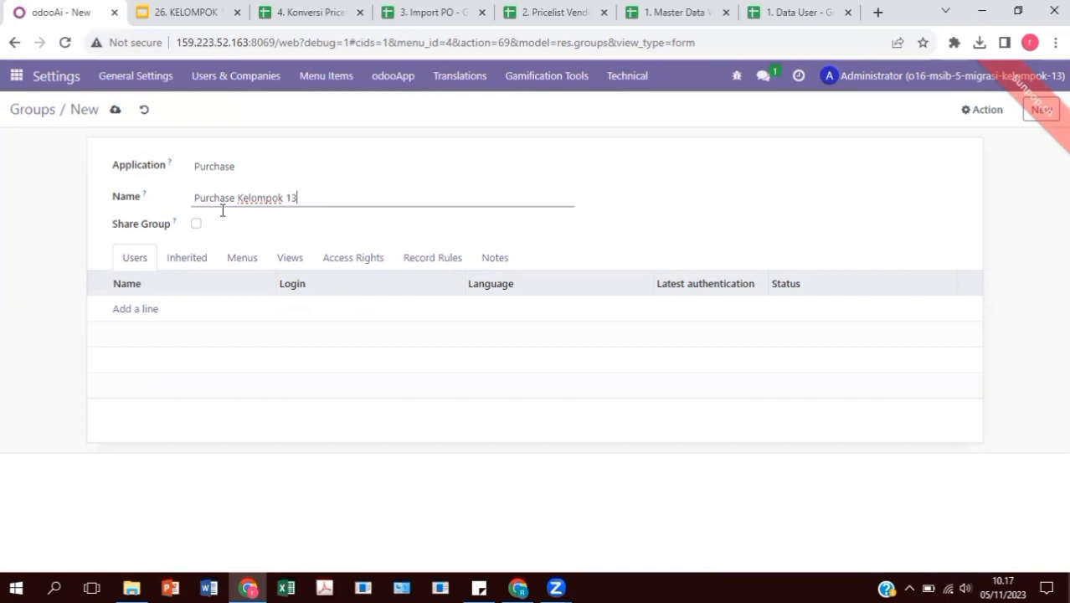
Add one imported user as a member and save the group
left_click(143, 310)
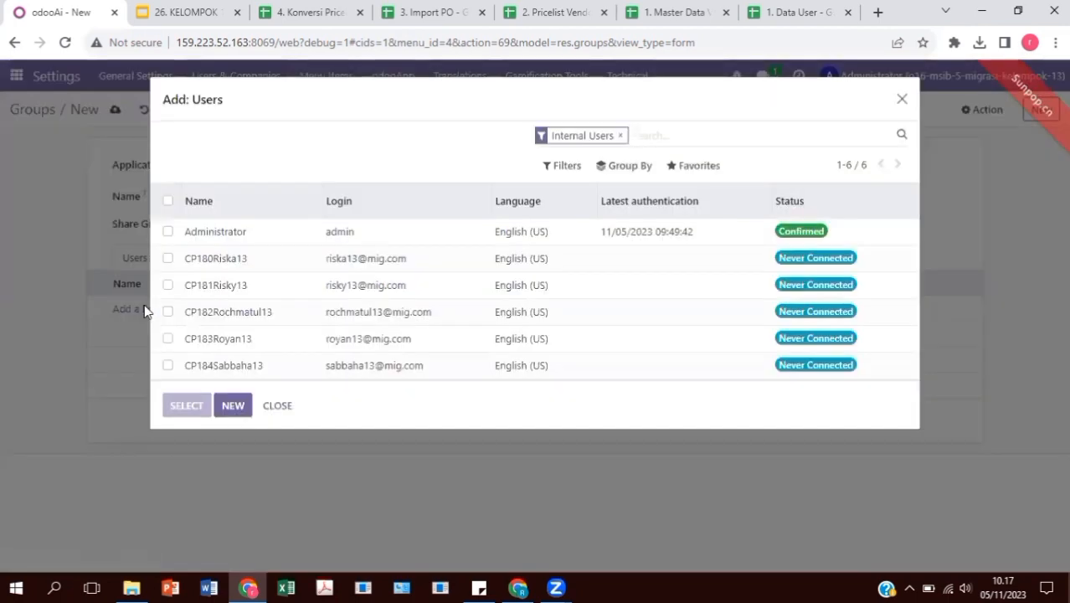
left_click(168, 311)
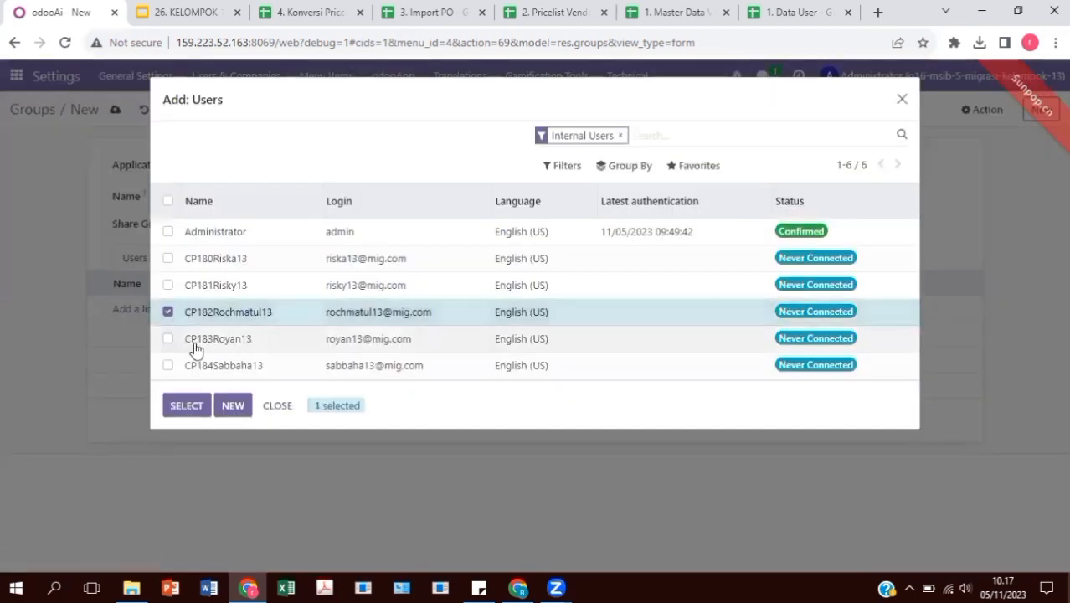
left_click(205, 408)
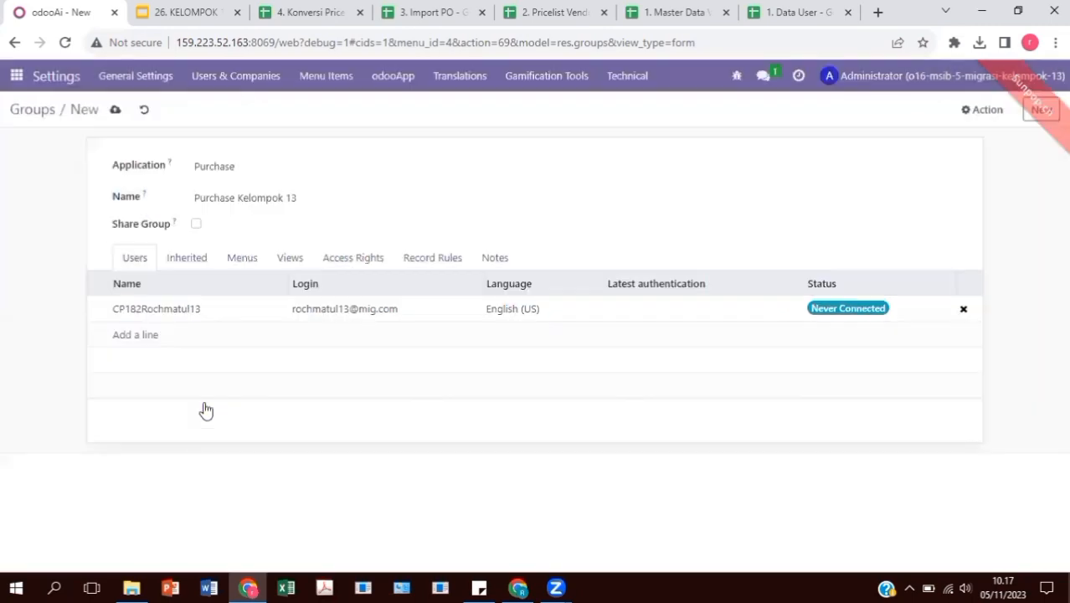
left_click(115, 110)
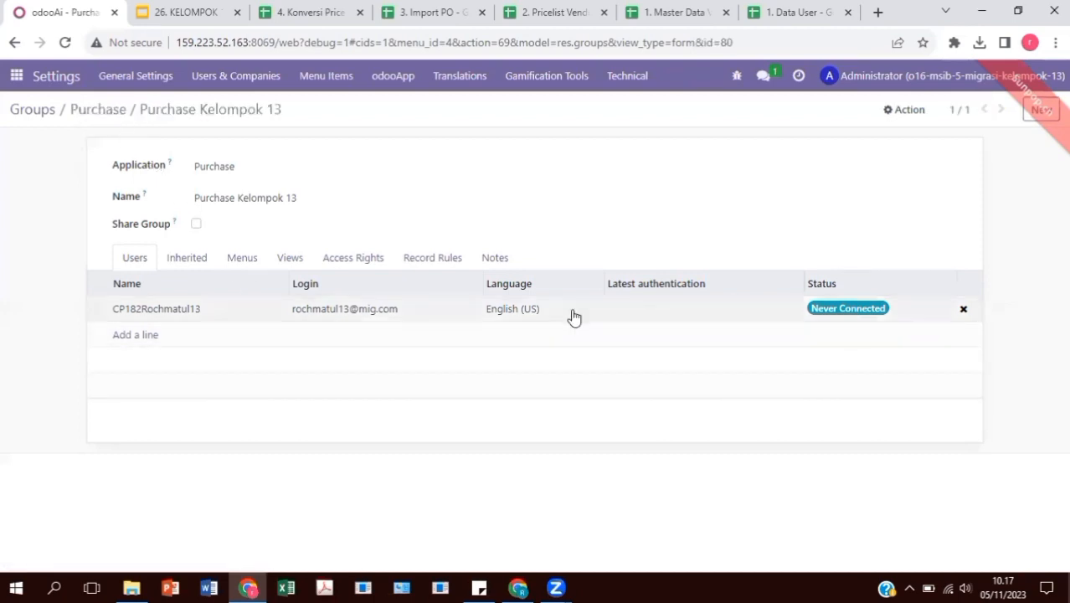
Check the member's user details and login e-mail, closing them without changes
left_click_drag(399, 313, 312, 309)
left_click(300, 311)
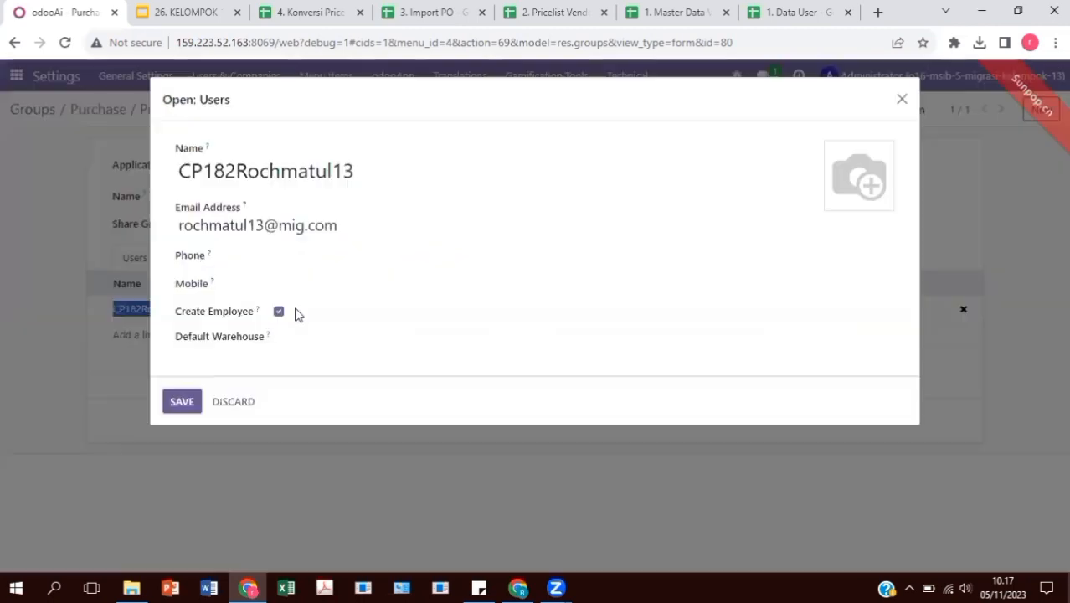
left_click_drag(348, 227, 159, 225)
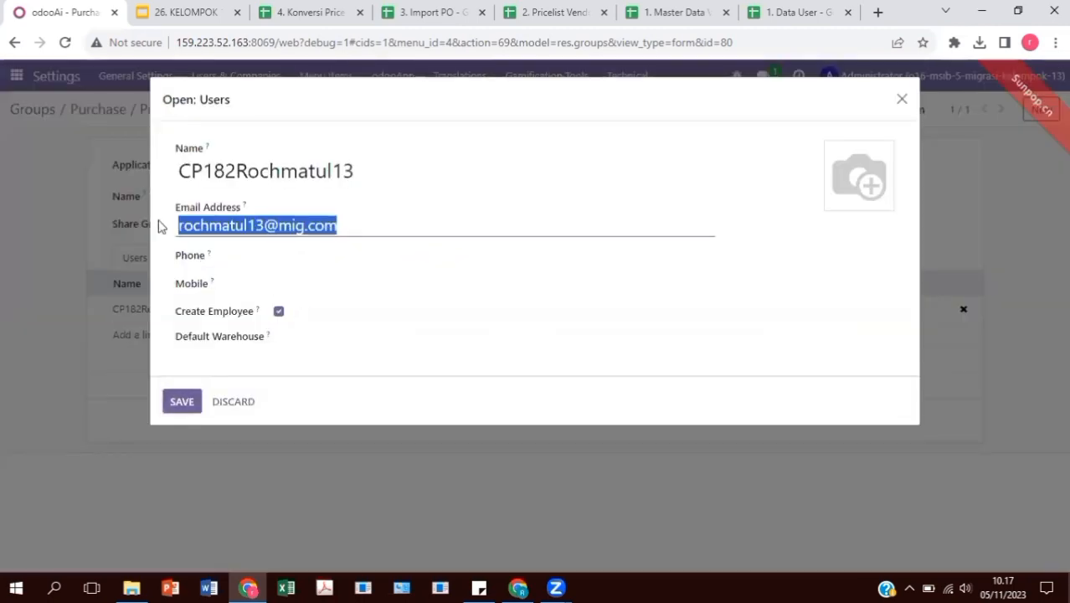
left_click(36, 241)
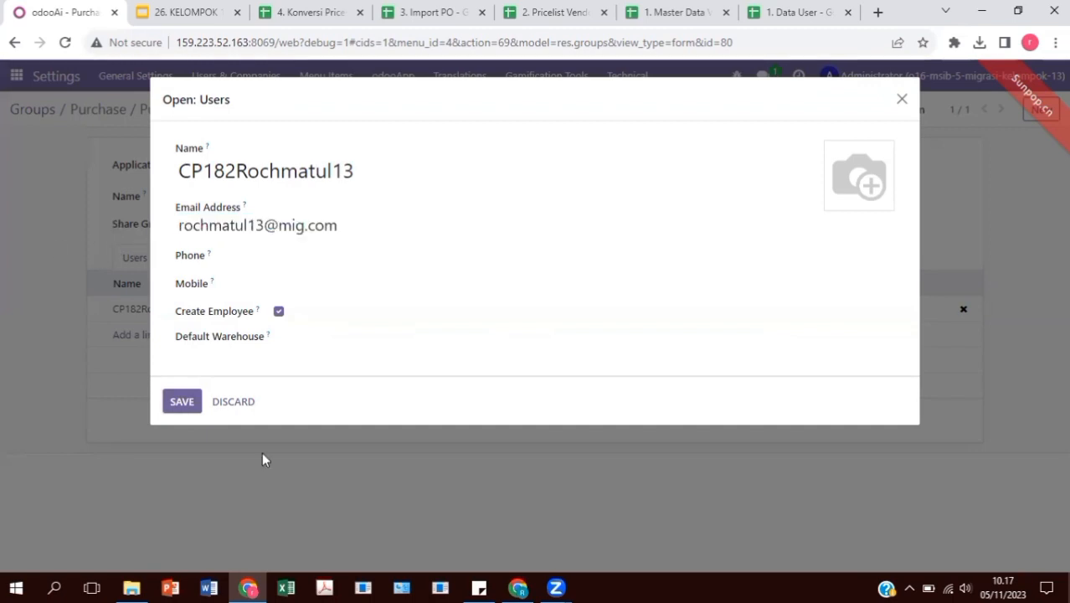
left_click(236, 399)
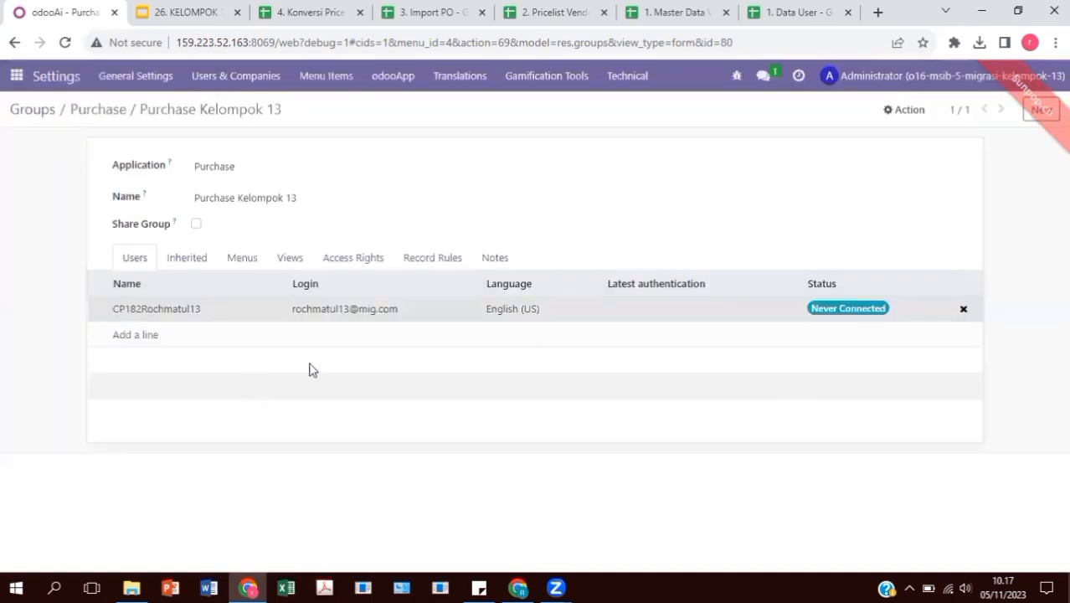
left_click(871, 76)
Log out of Administrator and sign in with the new member's login e-mail and password
left_click(919, 331)
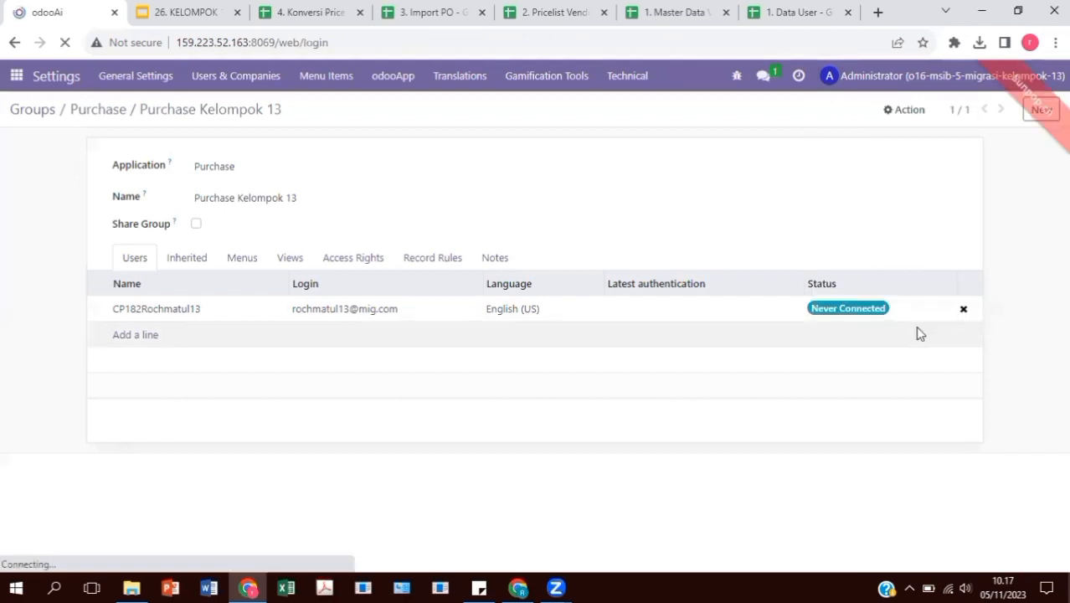
left_click(442, 285)
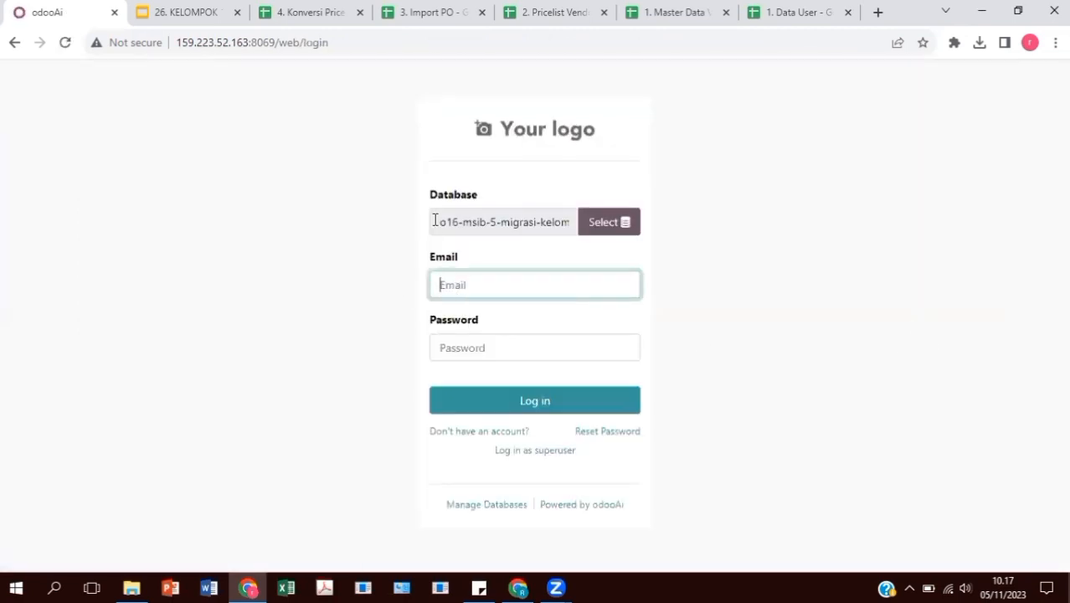
left_click(487, 285)
left_click(486, 350)
left_click(485, 350)
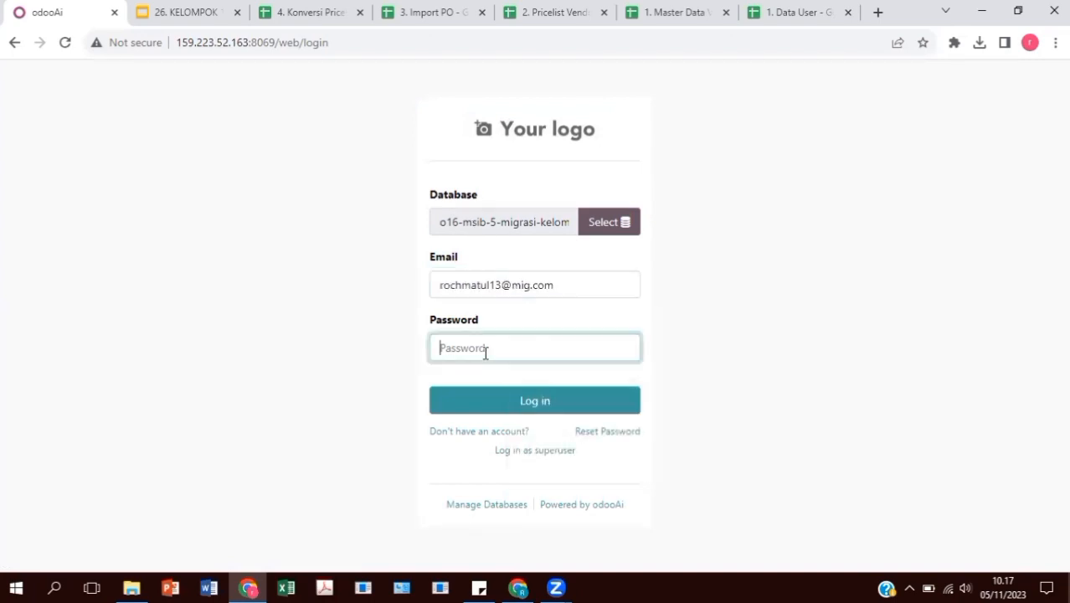
type("••")
left_click(484, 400)
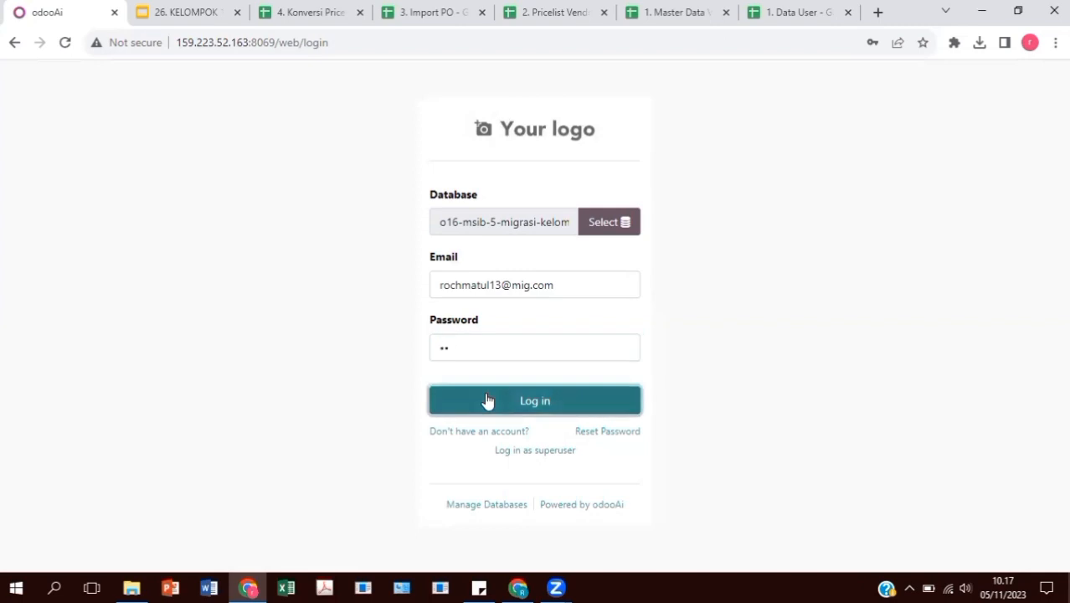